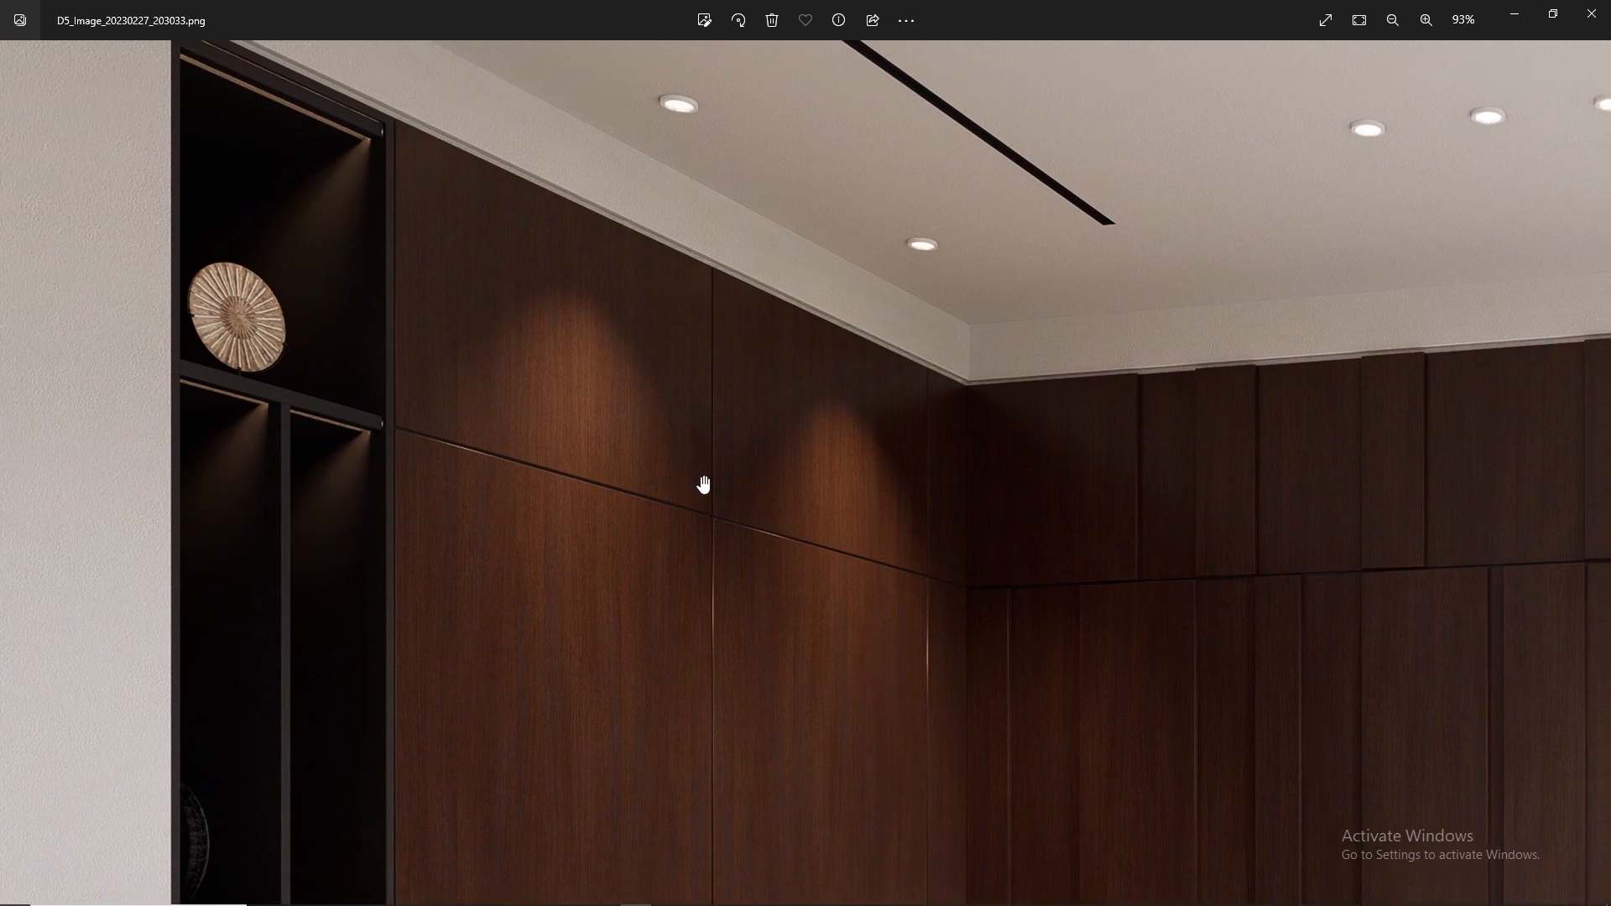
# Look over the finished bedroom render image, from the shelving and wood panels to the bedside table and curtains
pyautogui.moveTo(989, 501); pyautogui.dragTo(533, 432)
pyautogui.moveTo(1111, 557); pyautogui.dragTo(798, 421)
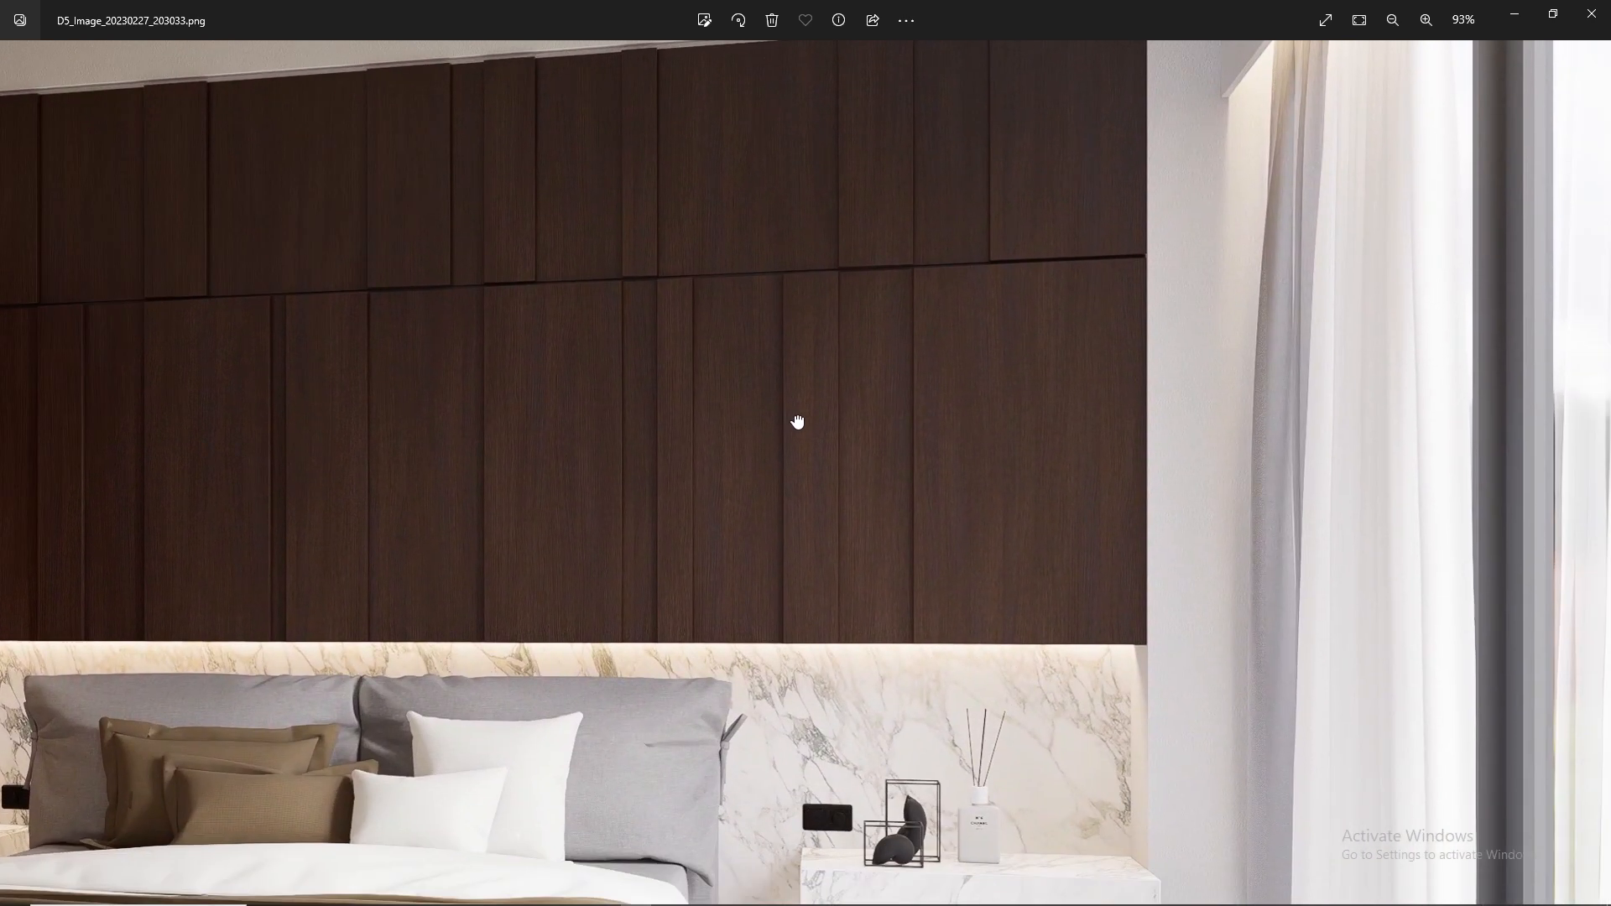
pyautogui.moveTo(888, 546); pyautogui.dragTo(693, 446)
pyautogui.moveTo(931, 571); pyautogui.dragTo(816, 555)
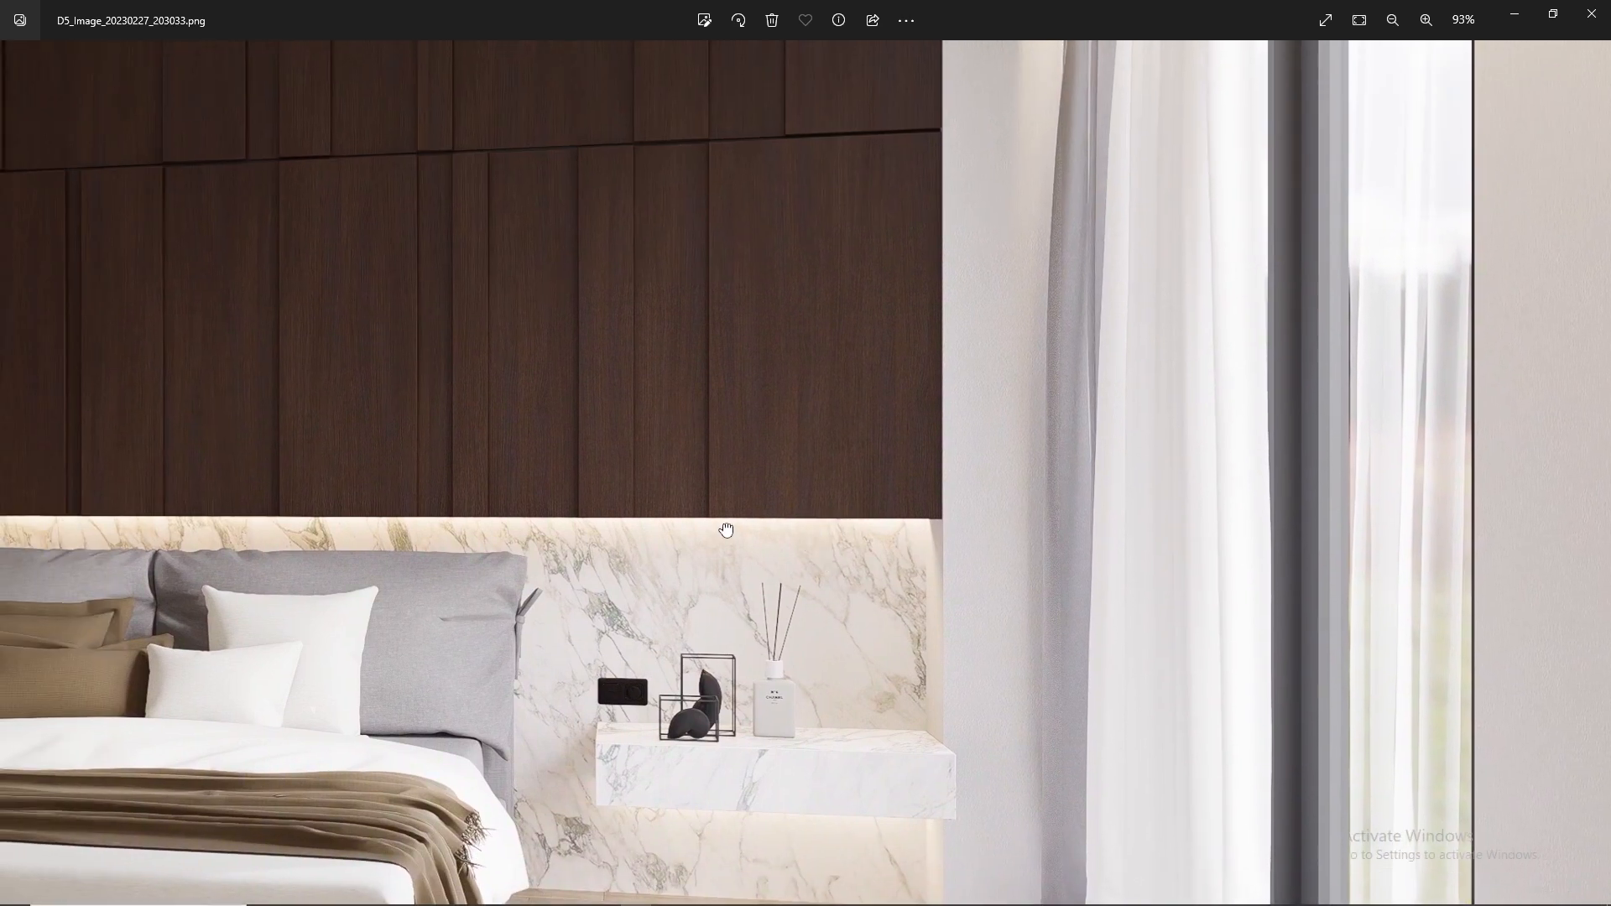
pyautogui.scroll(-5, 726, 532)
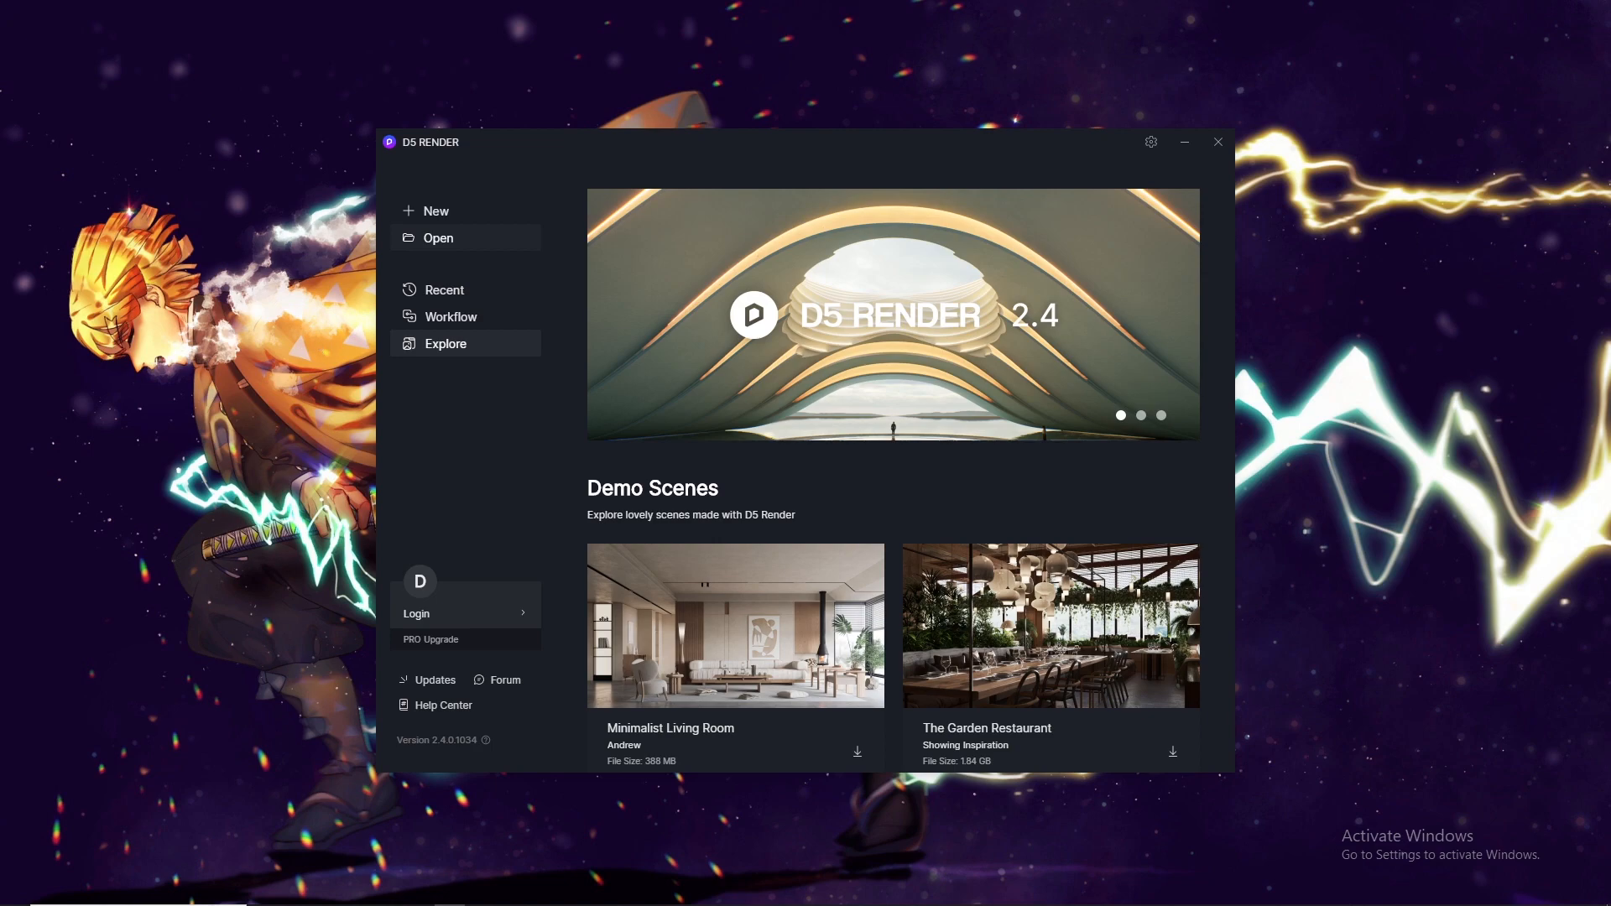
# Open the model bedroom 132.skp in D5 Render and save the project as bedroom 132
pyautogui.click(438, 238)
pyautogui.keyDown('ctrl'); pyautogui.scroll(2, 691, 420); pyautogui.keyUp('ctrl')
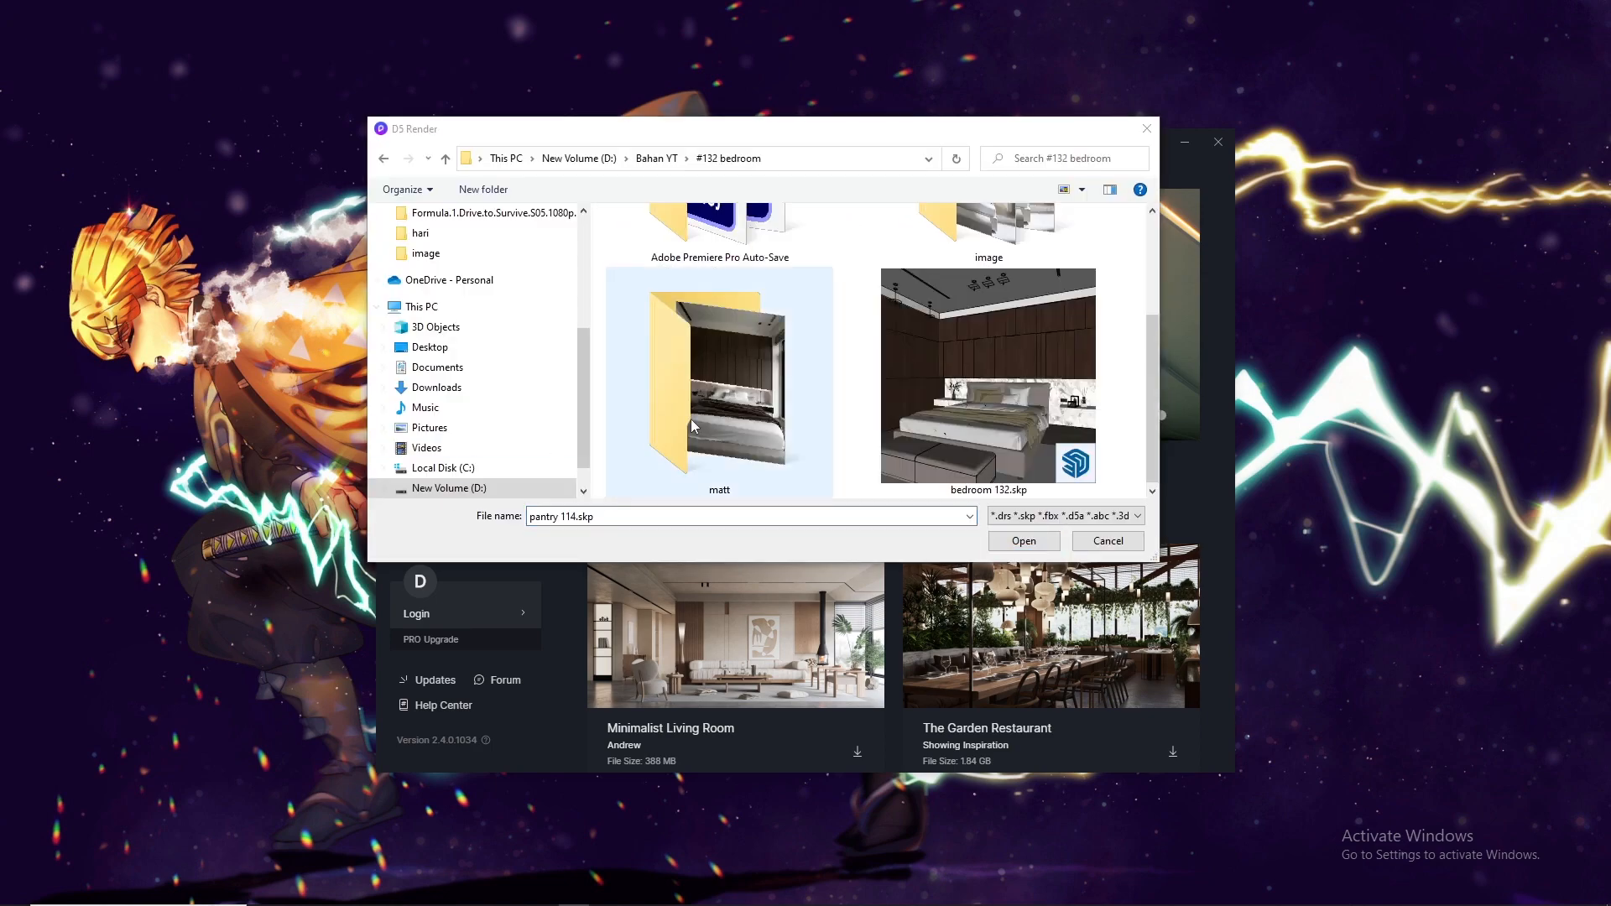
pyautogui.doubleClick(988, 390)
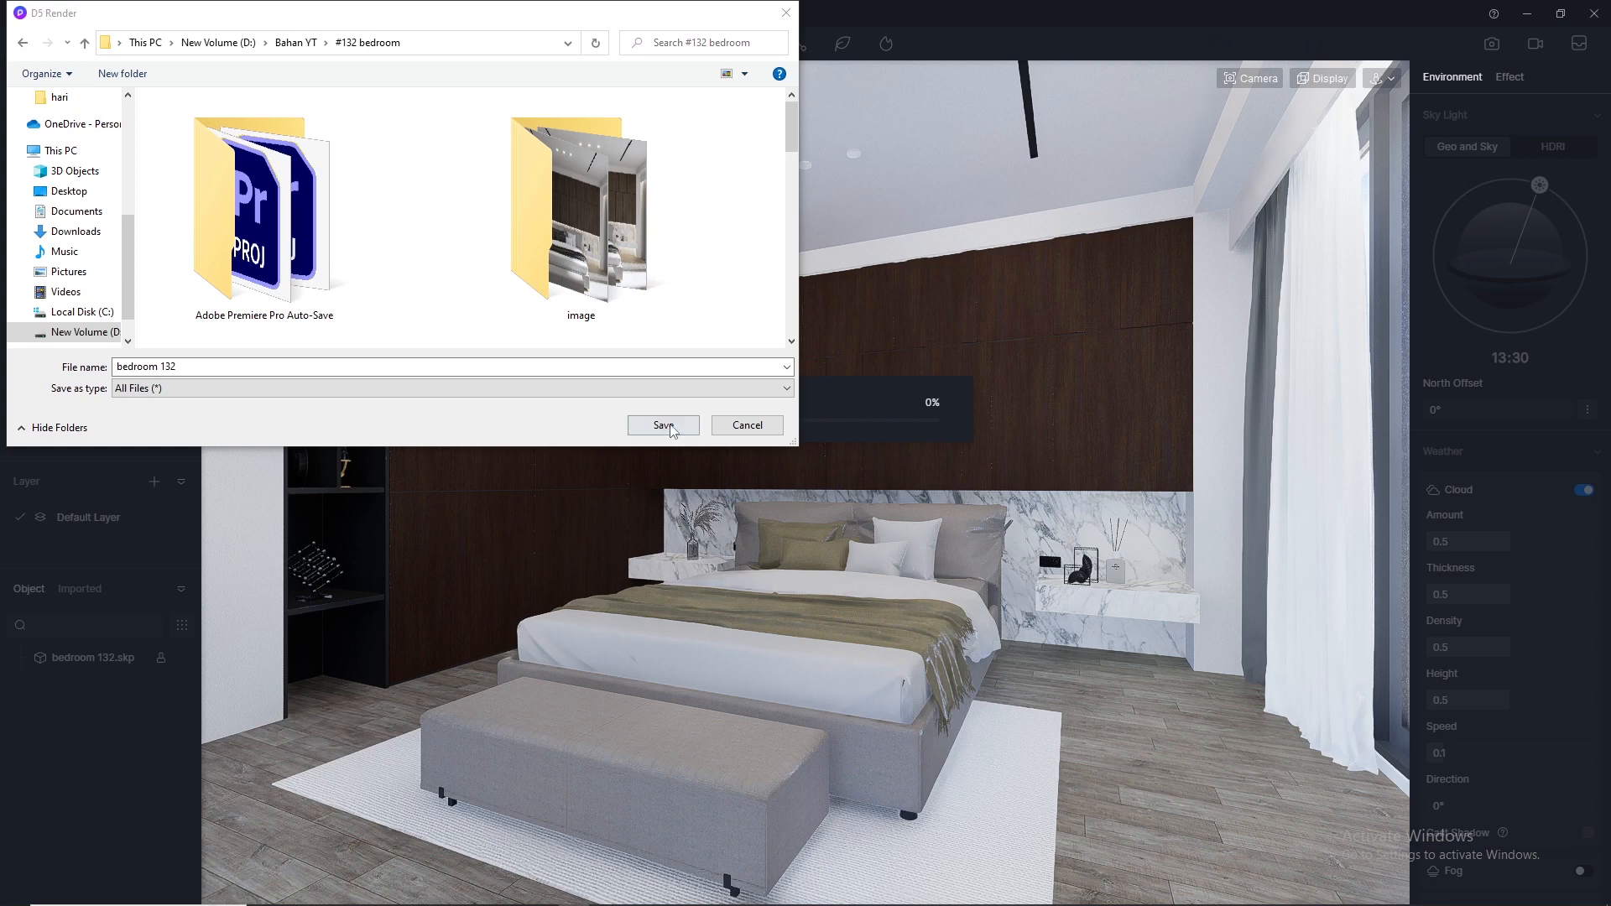
pyautogui.click(663, 425)
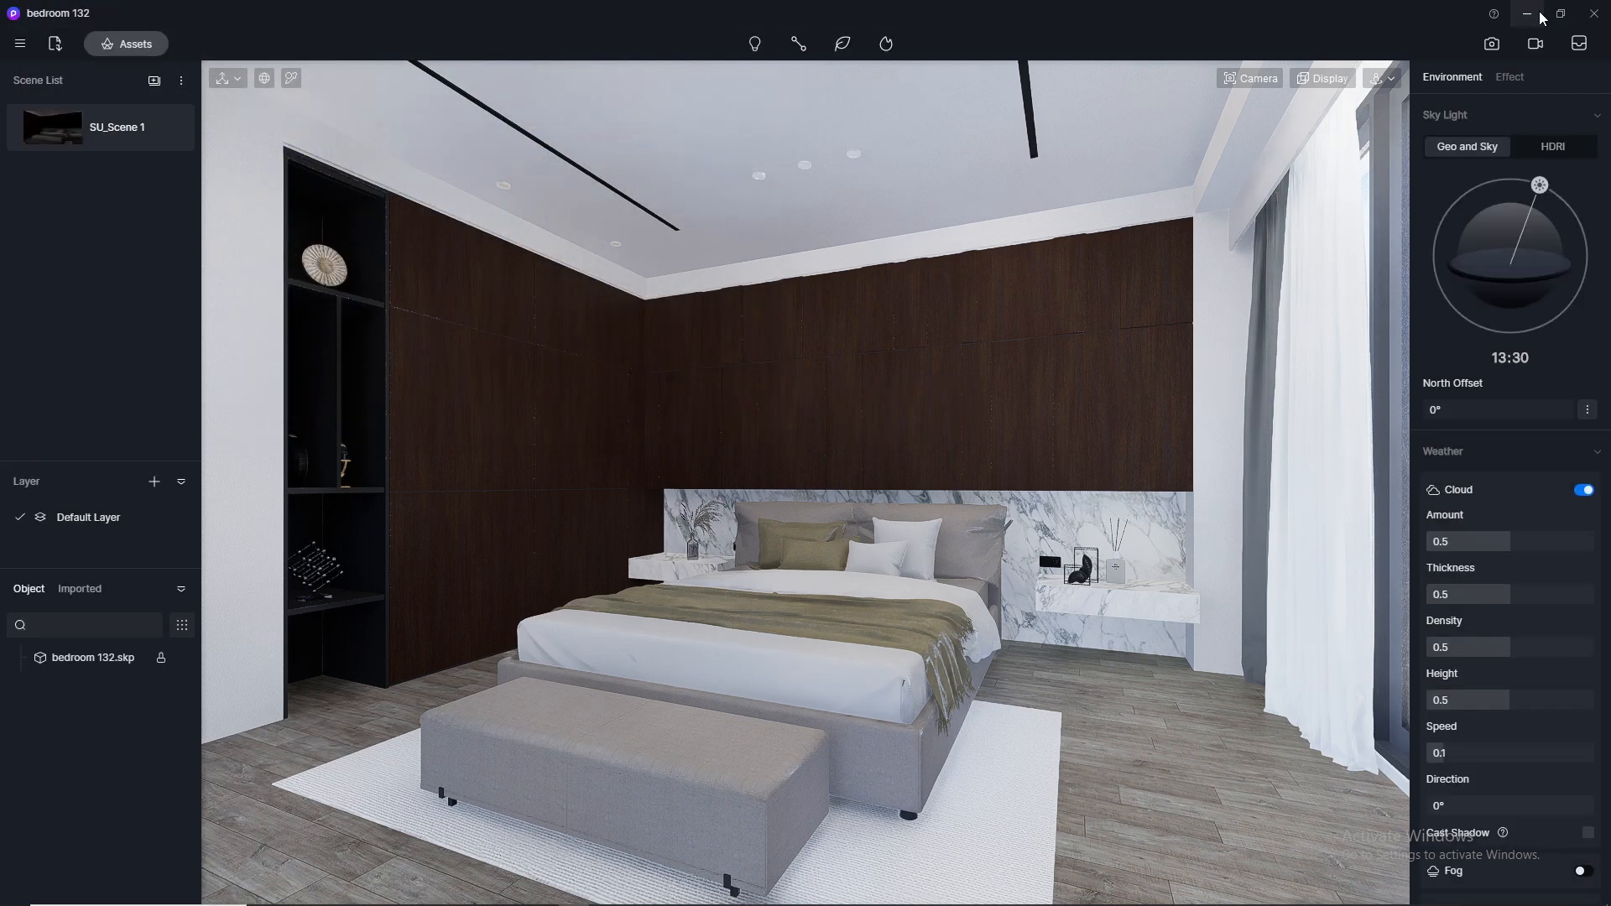
# Set the image render output to the 4K preset and the camera's field of view to 80°
pyautogui.click(1492, 44)
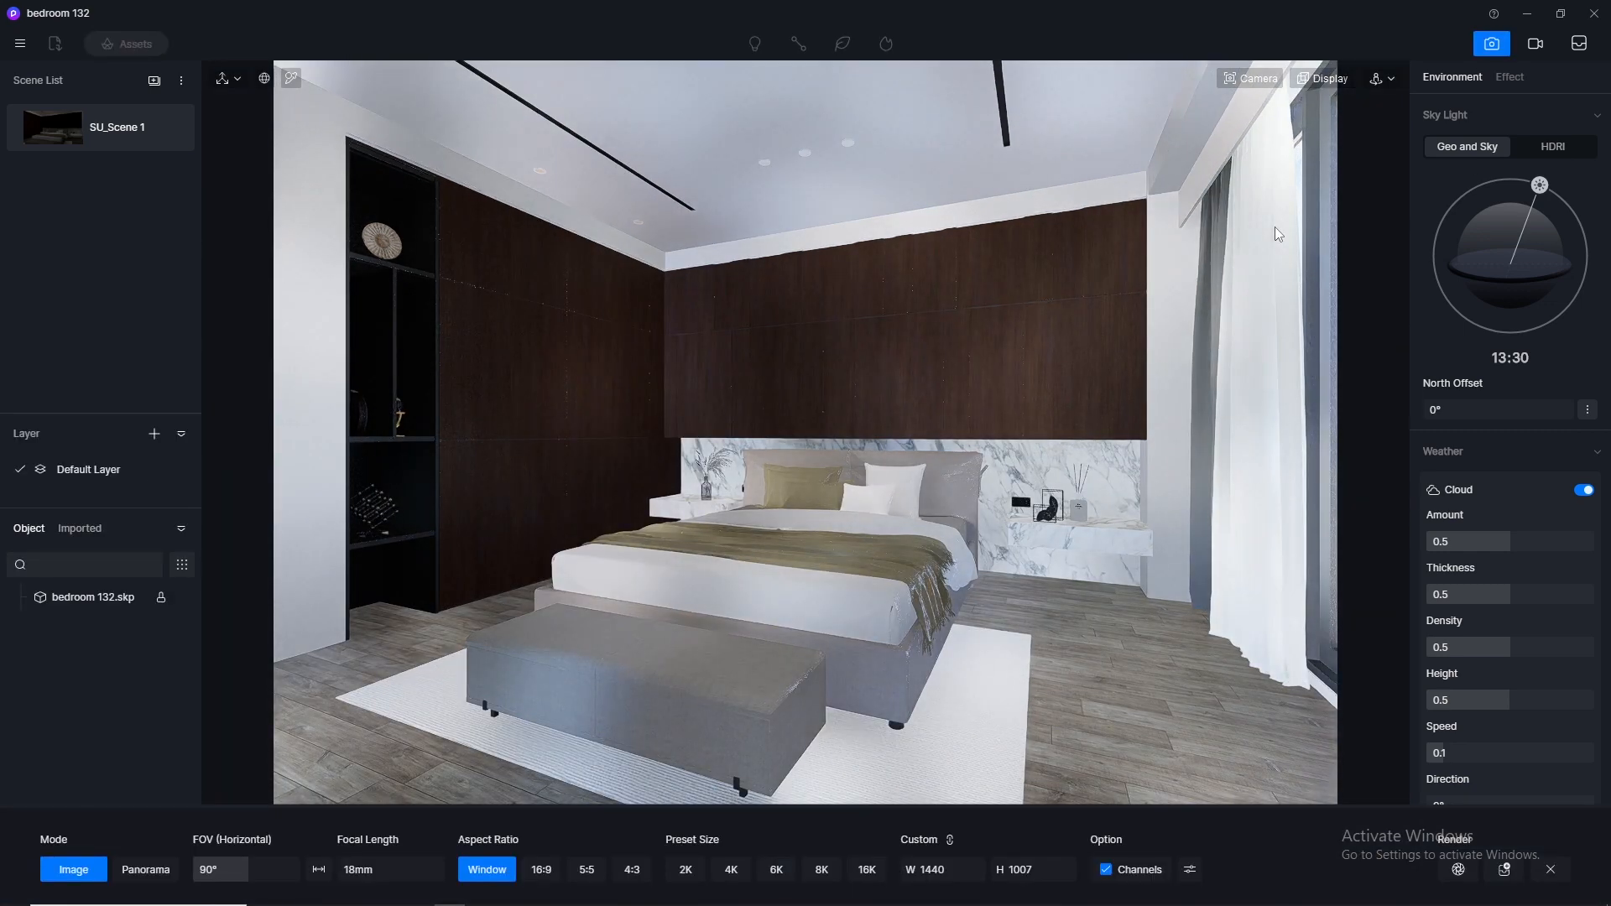
pyautogui.click(738, 869)
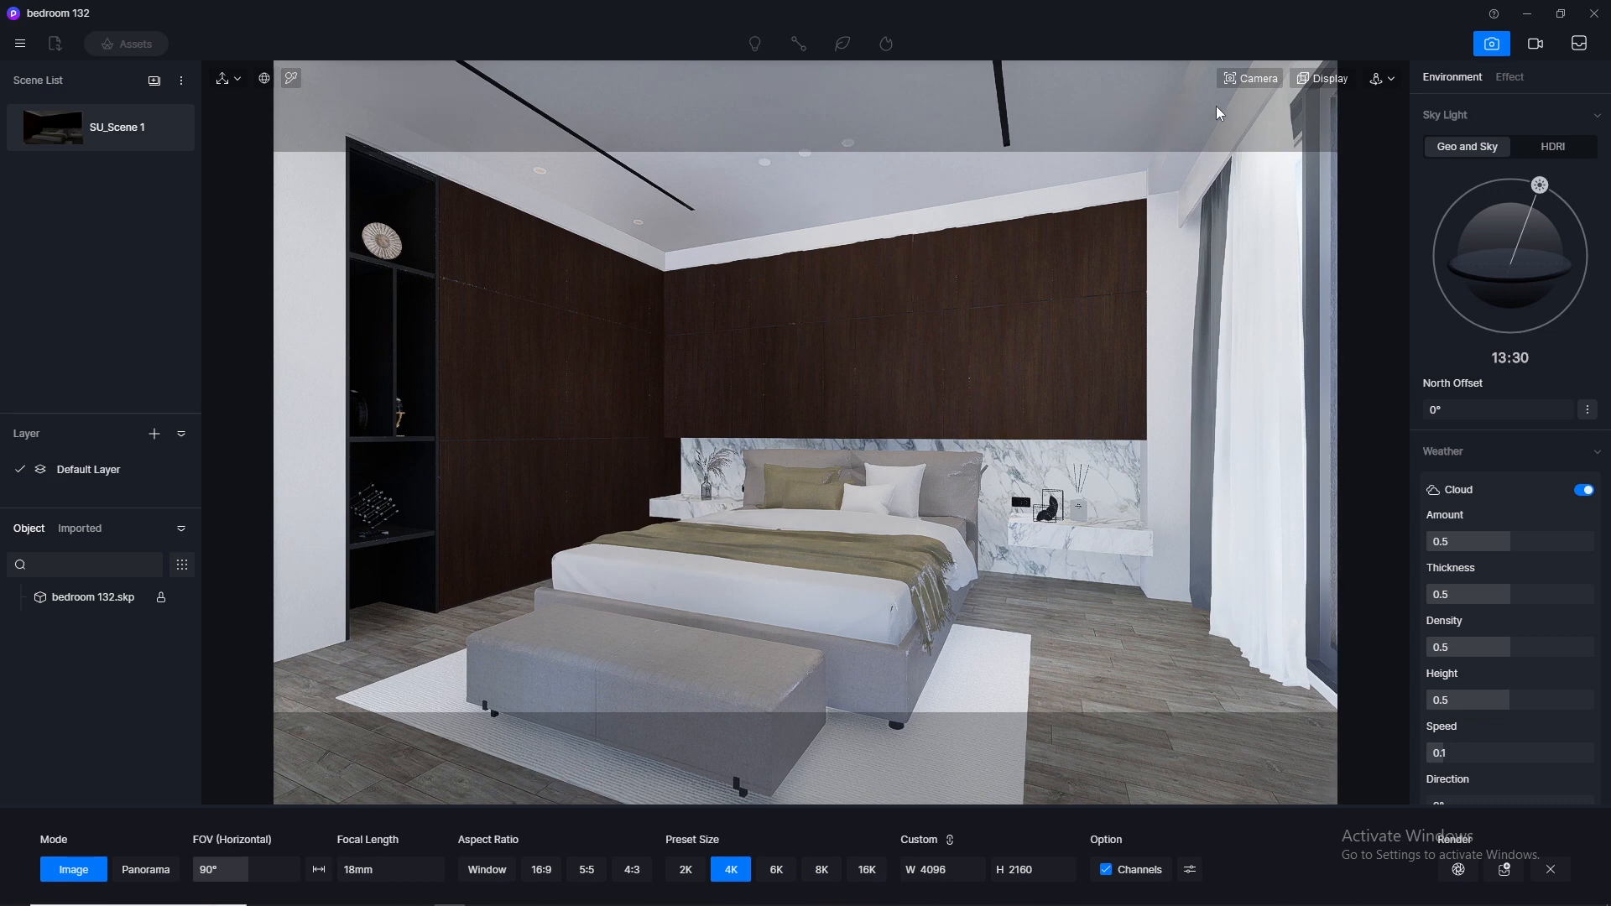
pyautogui.click(1248, 80)
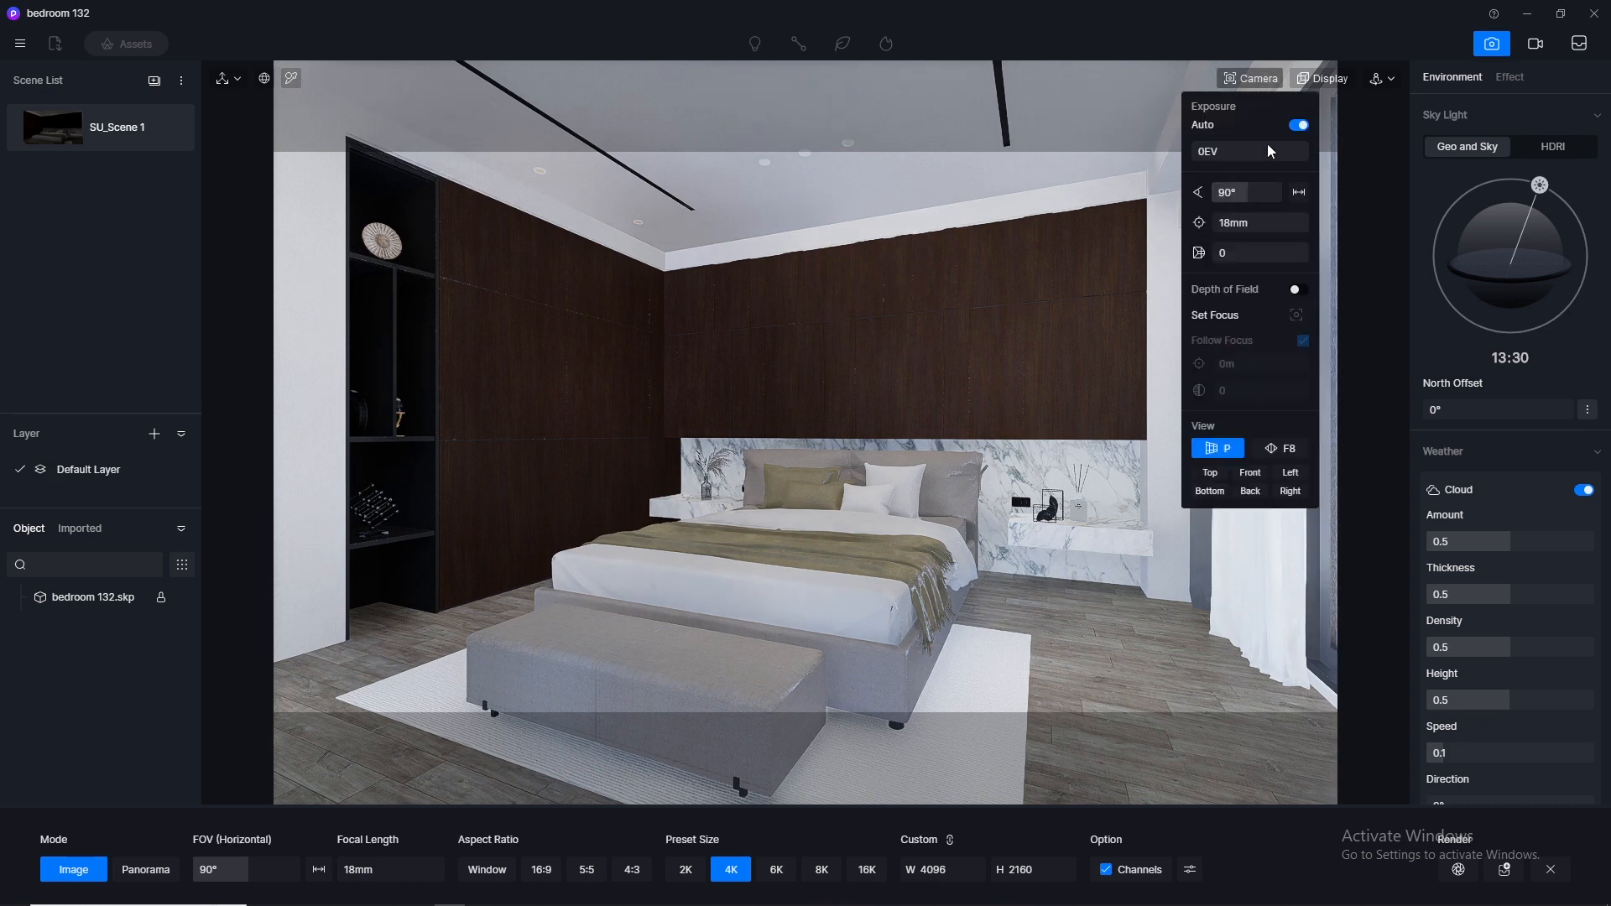
pyautogui.click(1265, 189)
pyautogui.write('80')
pyautogui.press('Return')
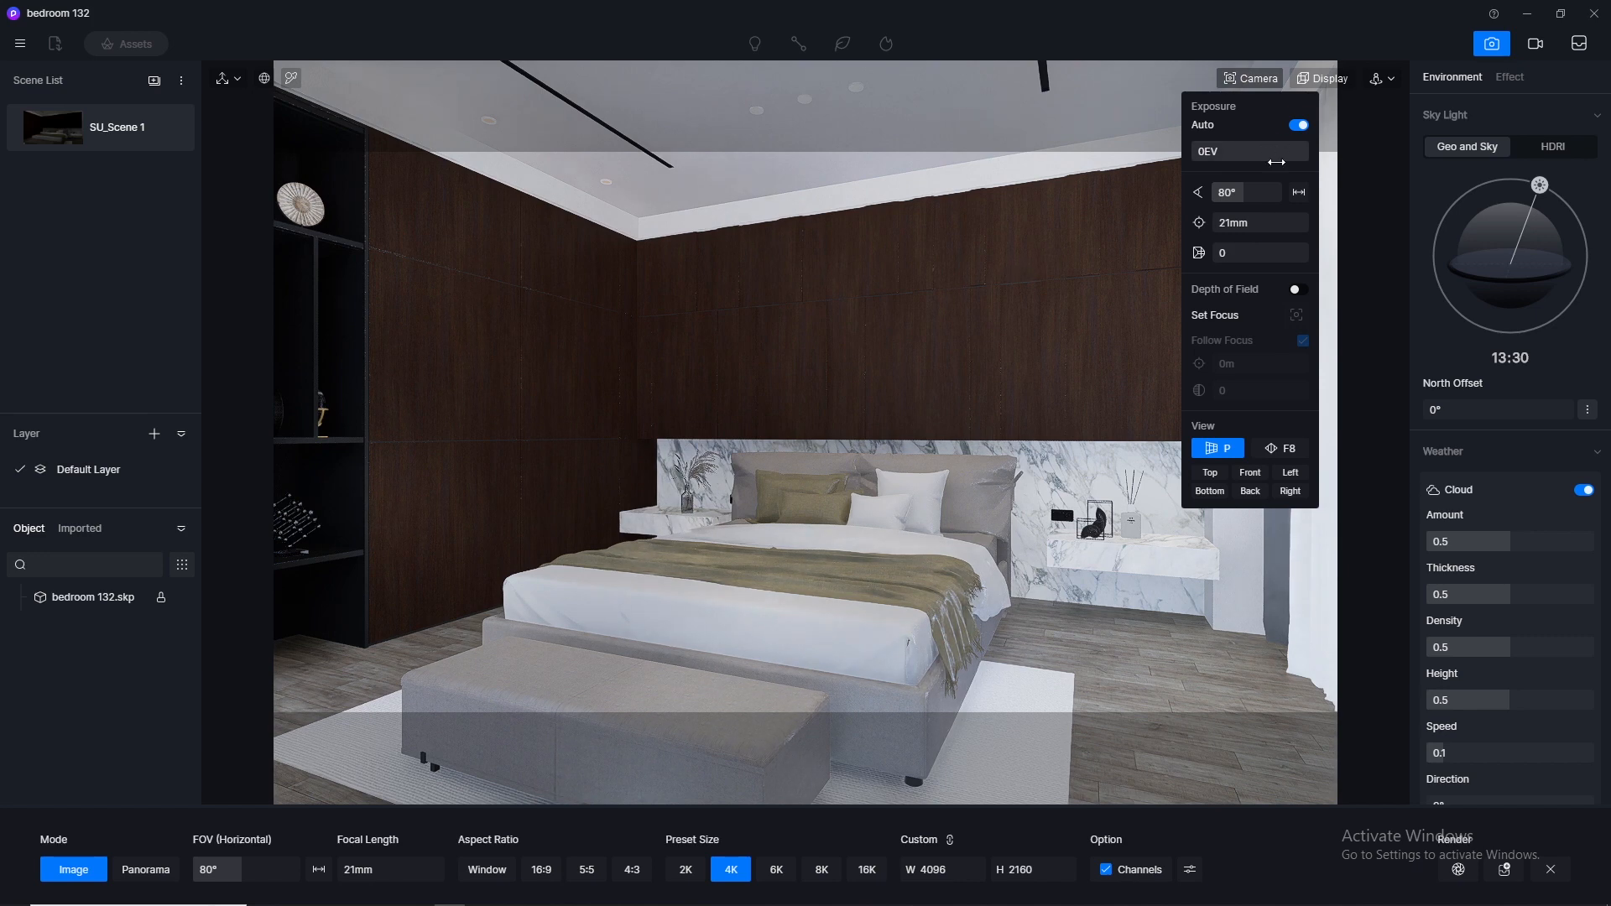
# Switch the viewport navigation to Fly and set its movement speed to 1
pyautogui.click(1388, 76)
pyautogui.click(1390, 78)
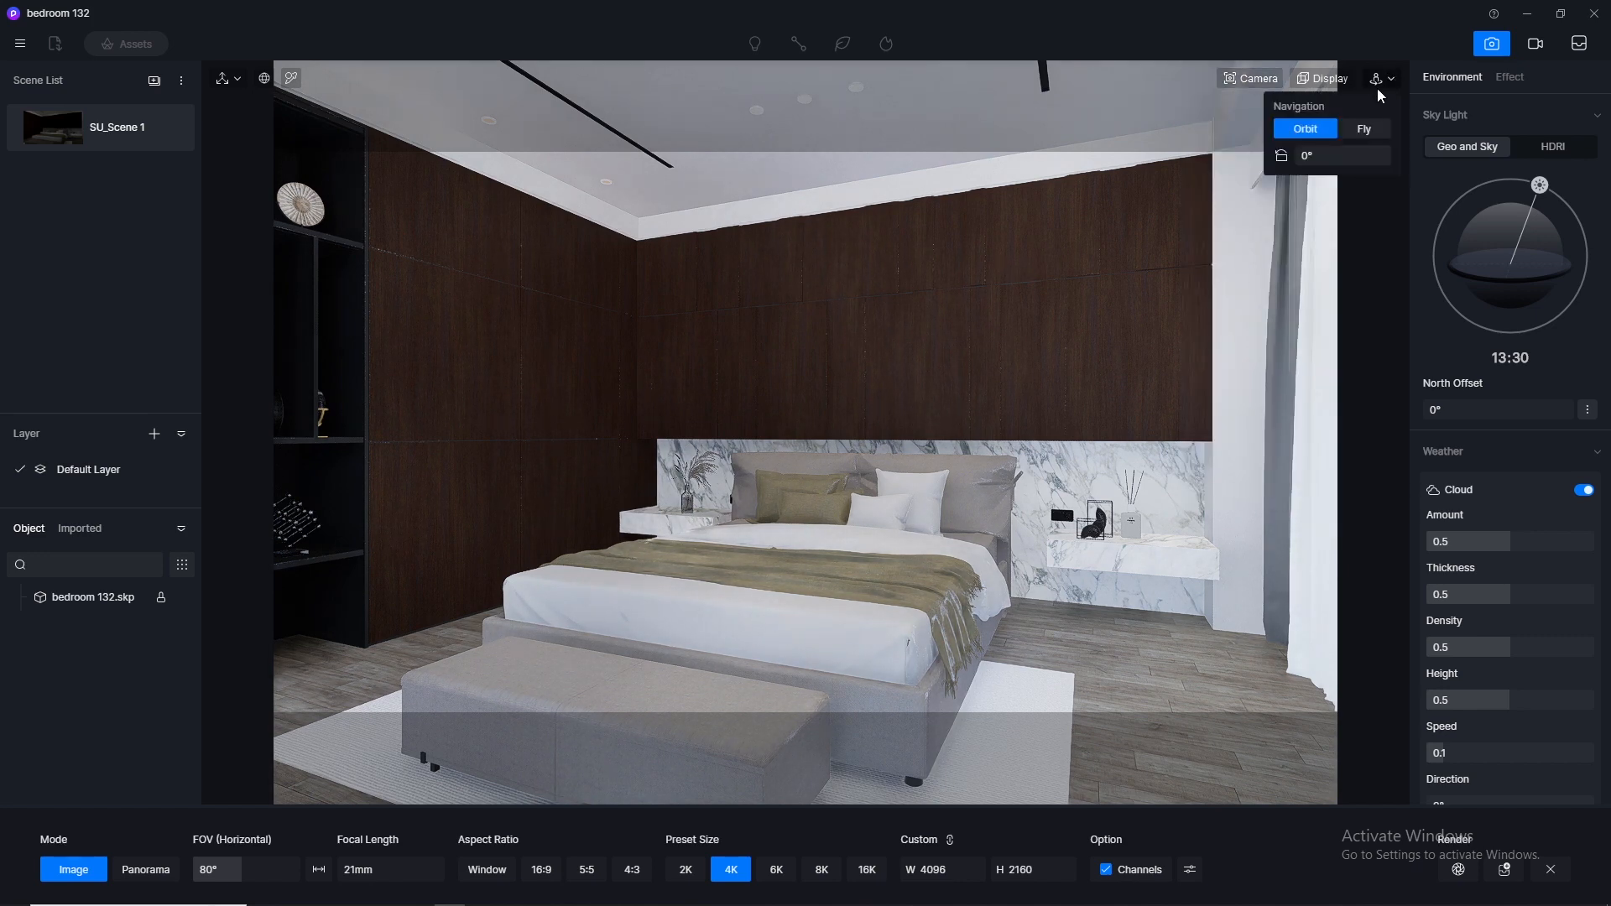
pyautogui.click(1361, 130)
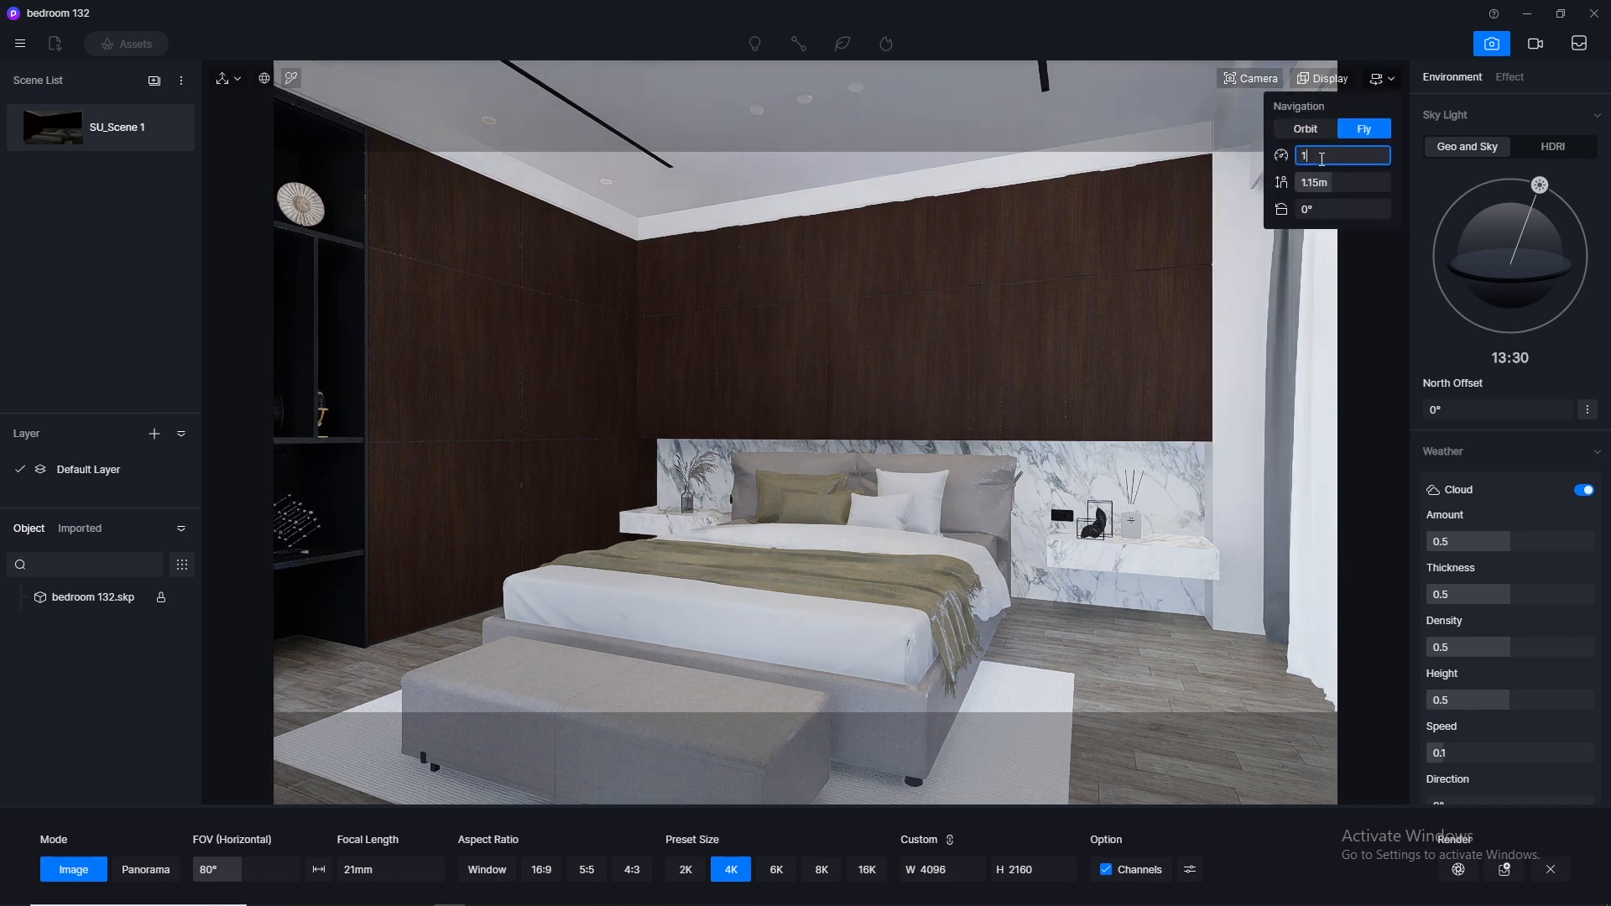
# Move the camera back out of the room and set its clipping distance to 182.4 to cut through the wall
pyautogui.scroll(-3, 802, 285)
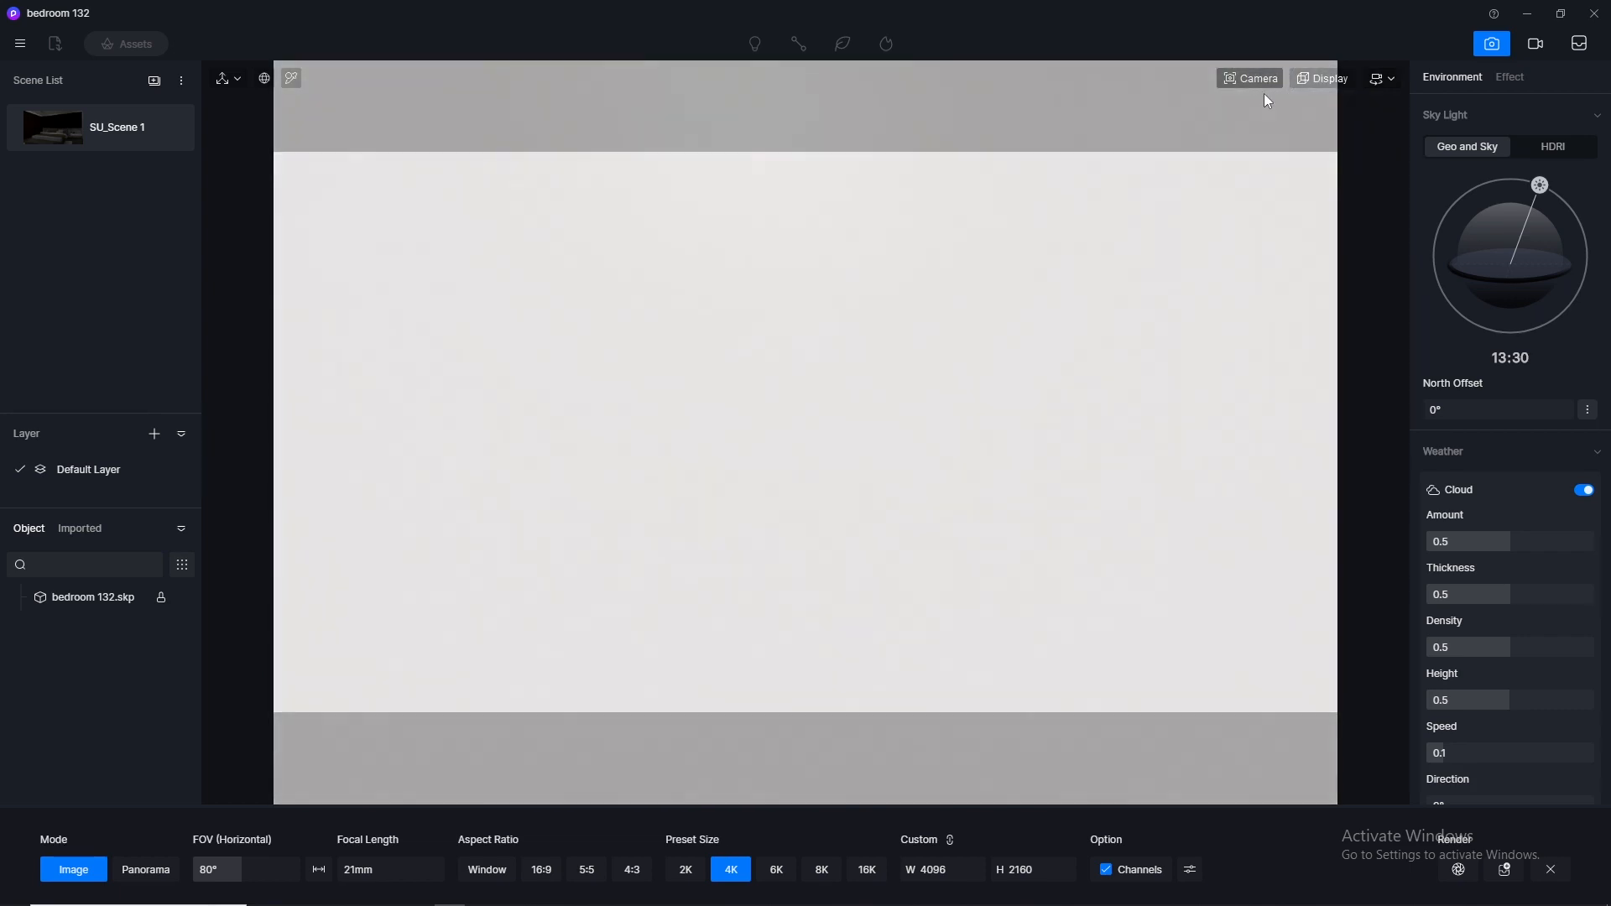
pyautogui.moveTo(1263, 86)
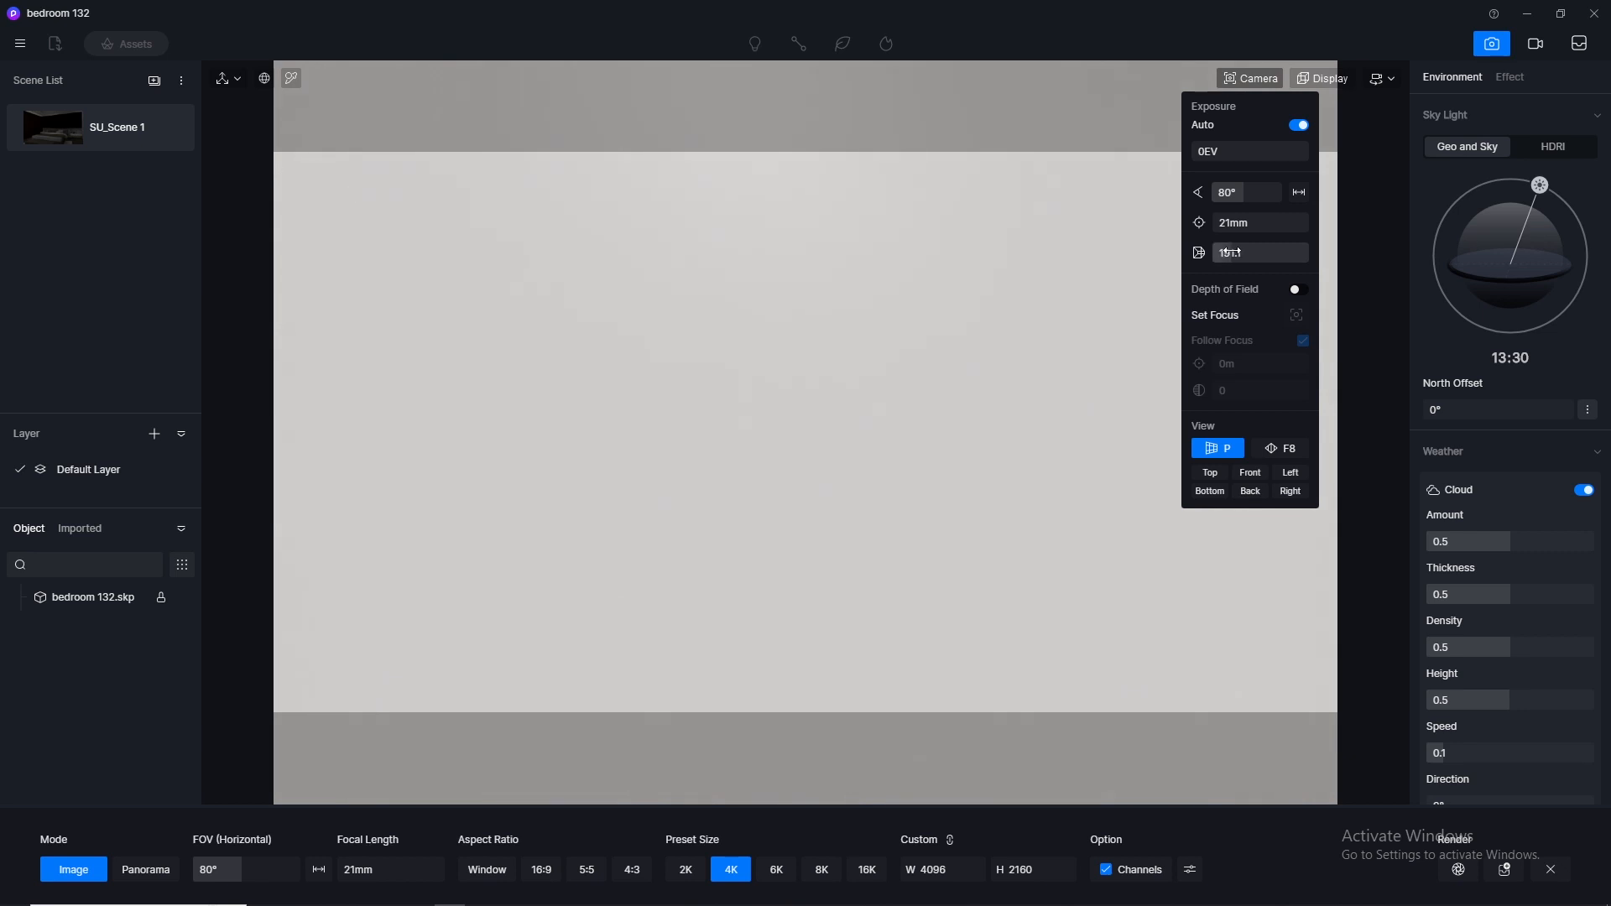
pyautogui.moveTo(1229, 251)
pyautogui.mouseDown()
pyautogui.moveTo(1247, 246)
pyautogui.moveTo(1209, 254)
pyautogui.moveTo(1229, 253)
pyautogui.mouseUp()
pyautogui.press('s')
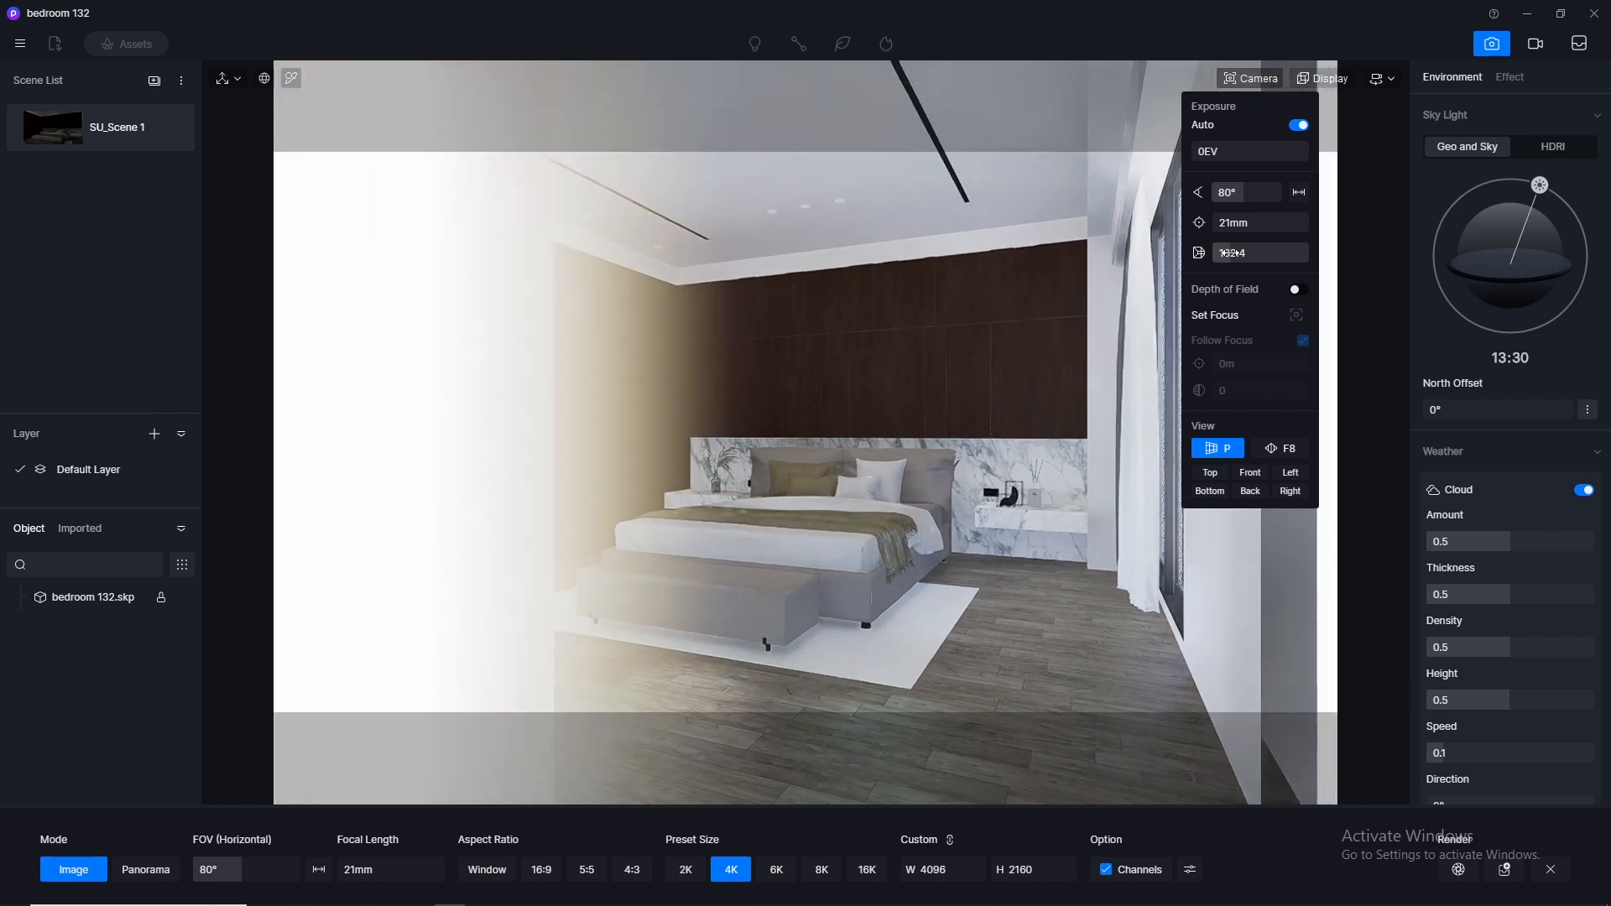
# Reposition and turn the camera to frame the whole bed, the shelving on one side and the window on the other
pyautogui.press('w')
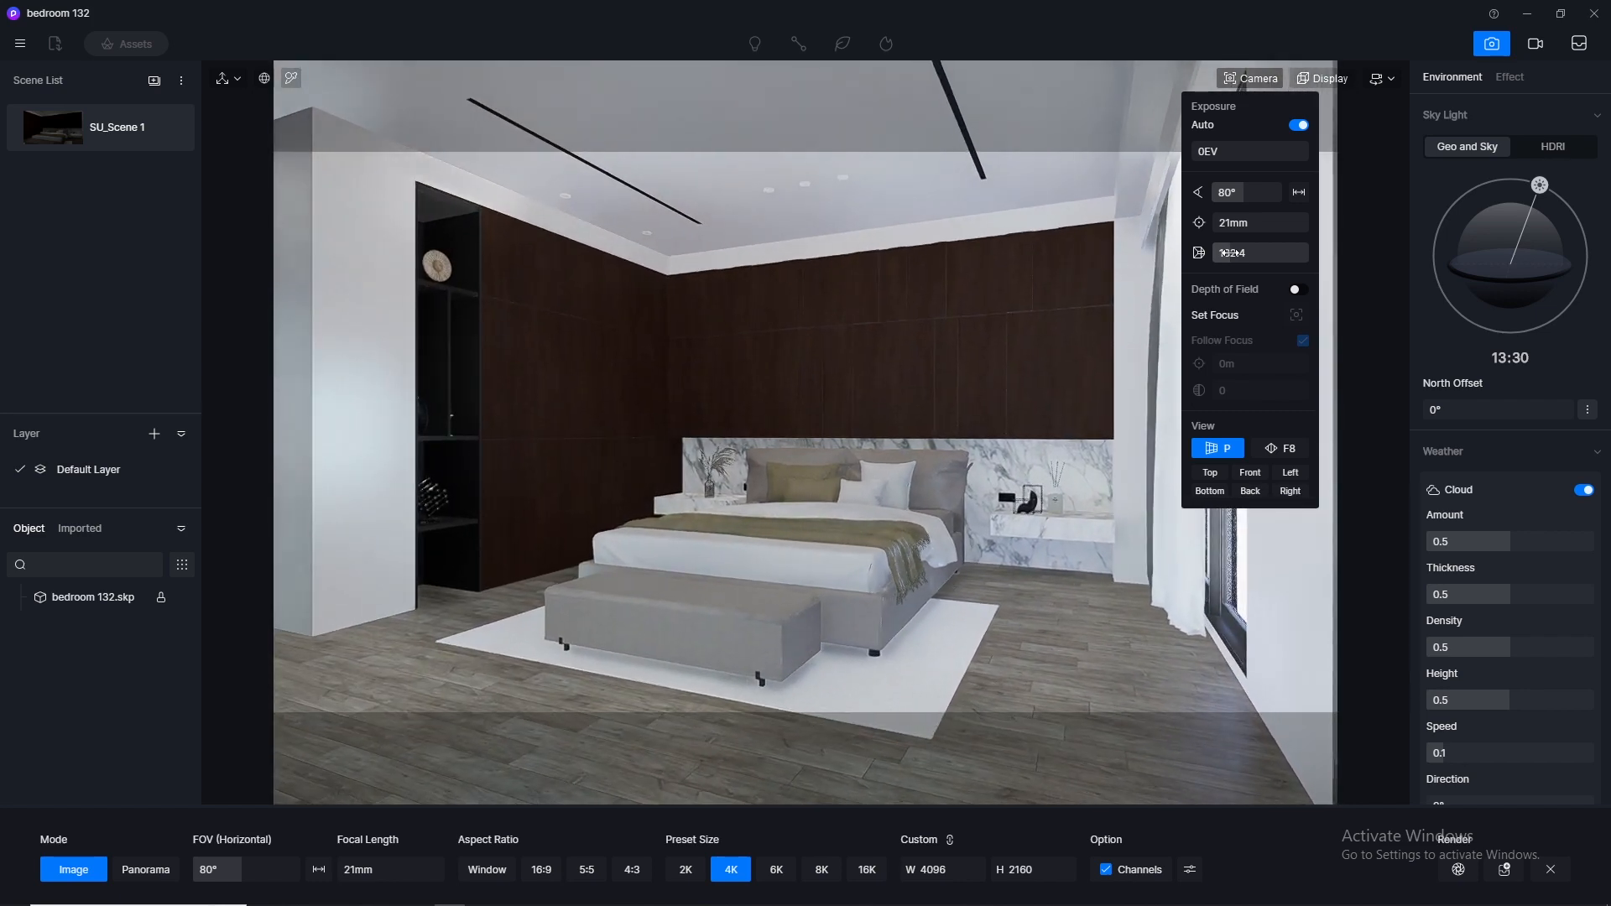
pyautogui.press('s')
pyautogui.press('w')
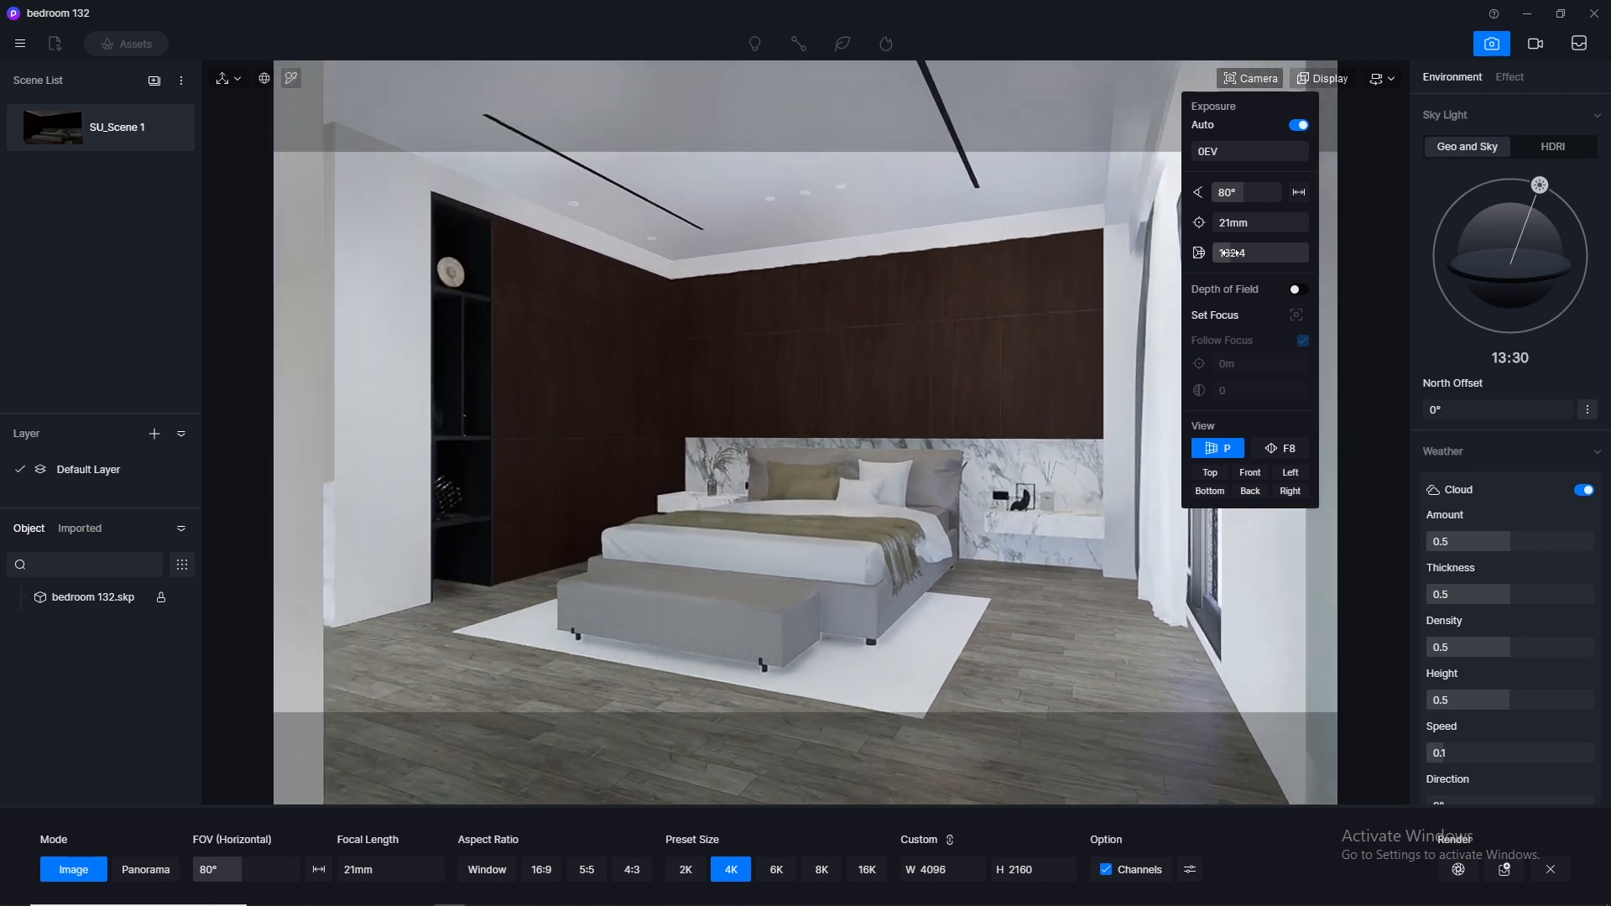
pyautogui.press('w')
pyautogui.press('d')
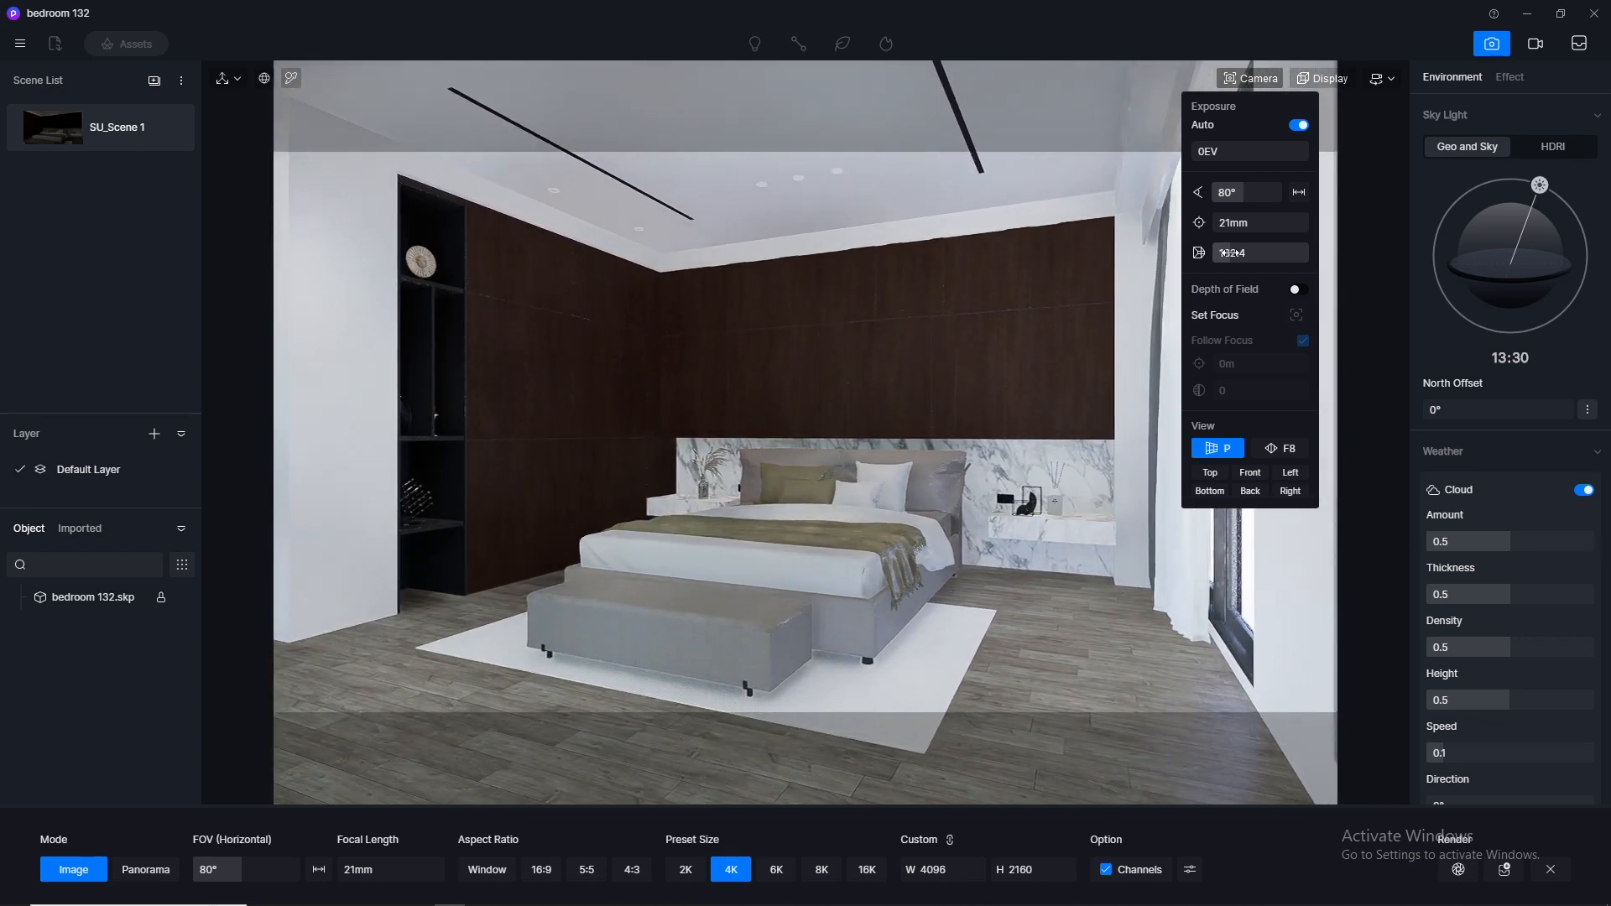
pyautogui.moveTo(915, 347); pyautogui.dragTo(989, 340, button='right')
pyautogui.press('d')
pyautogui.press('d')
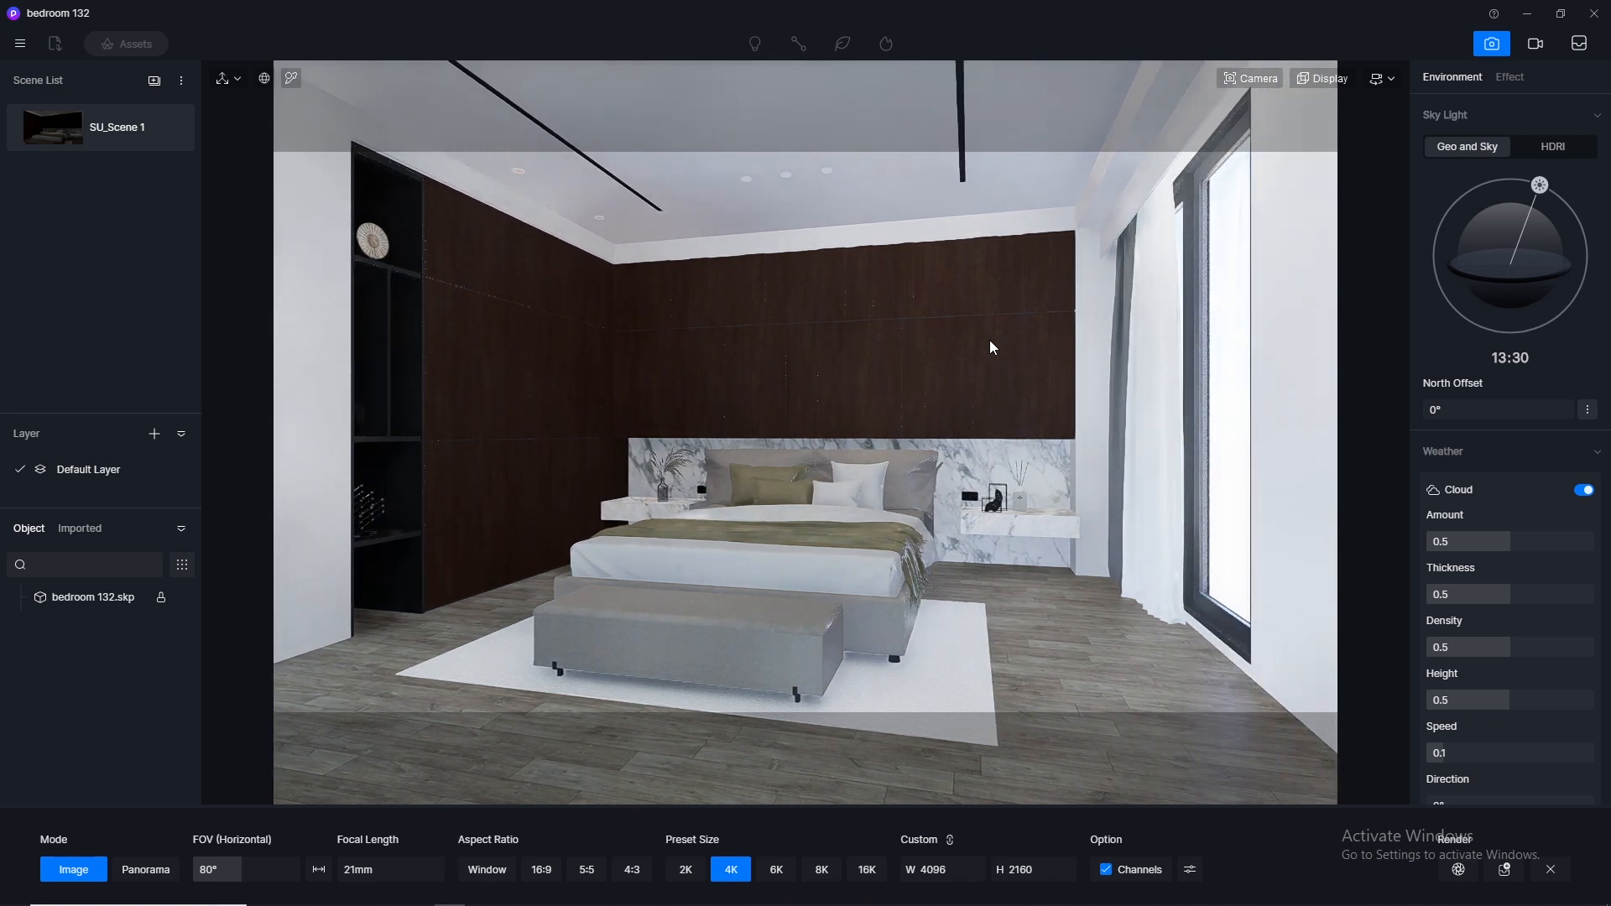
# Switch the camera to the two-point perspective (F8) view and update SU_Scene 1 with it
pyautogui.click(1247, 80)
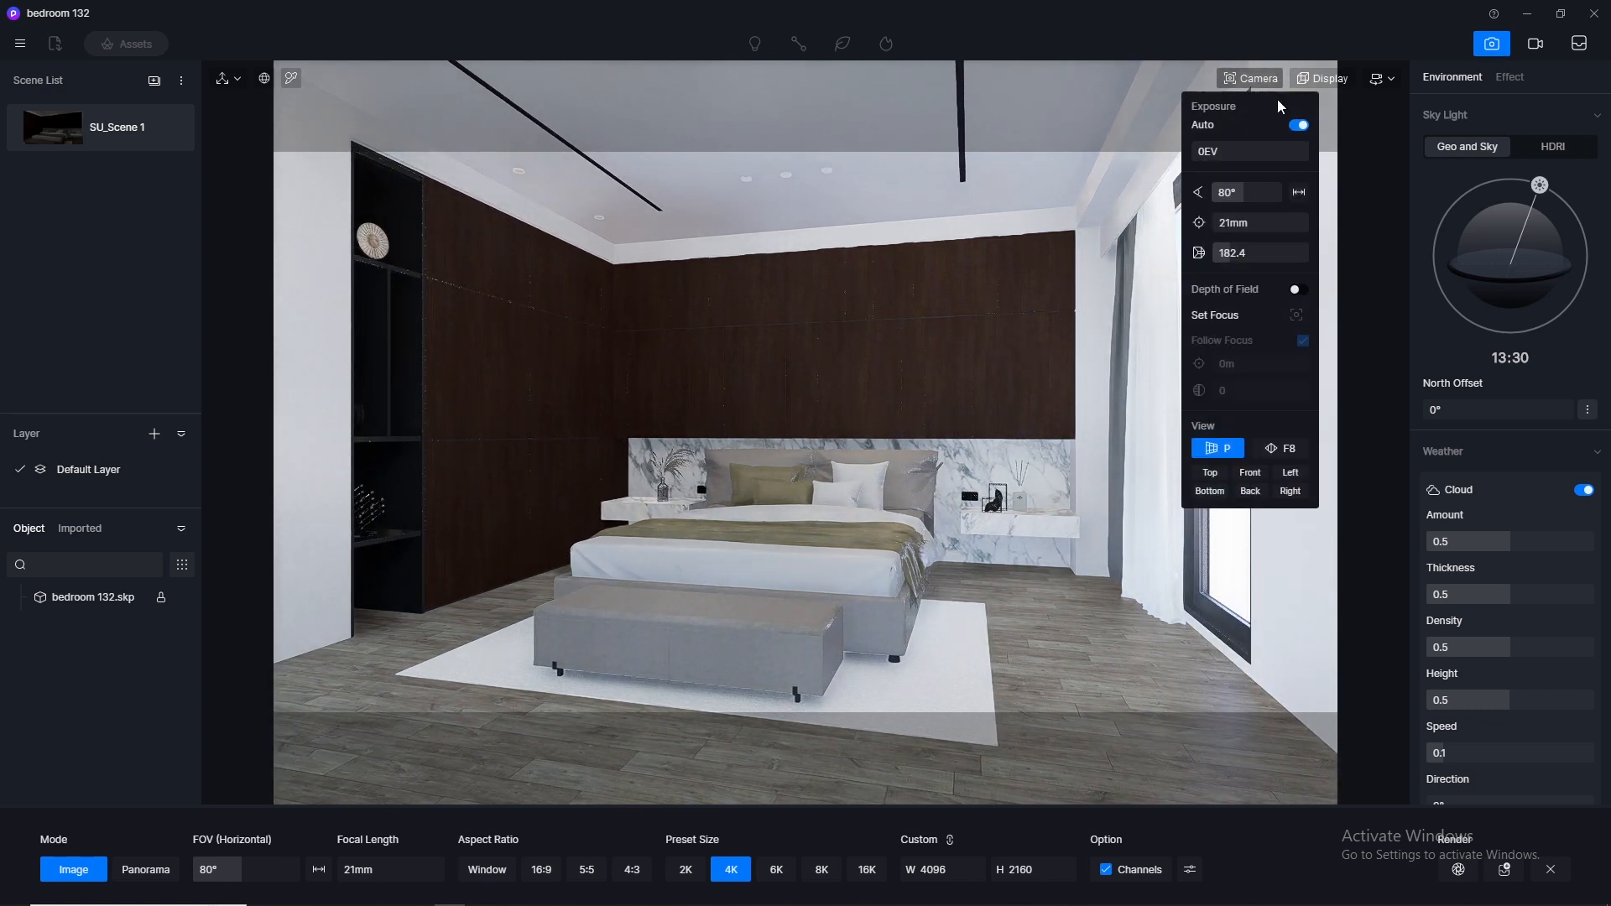
pyautogui.click(1279, 448)
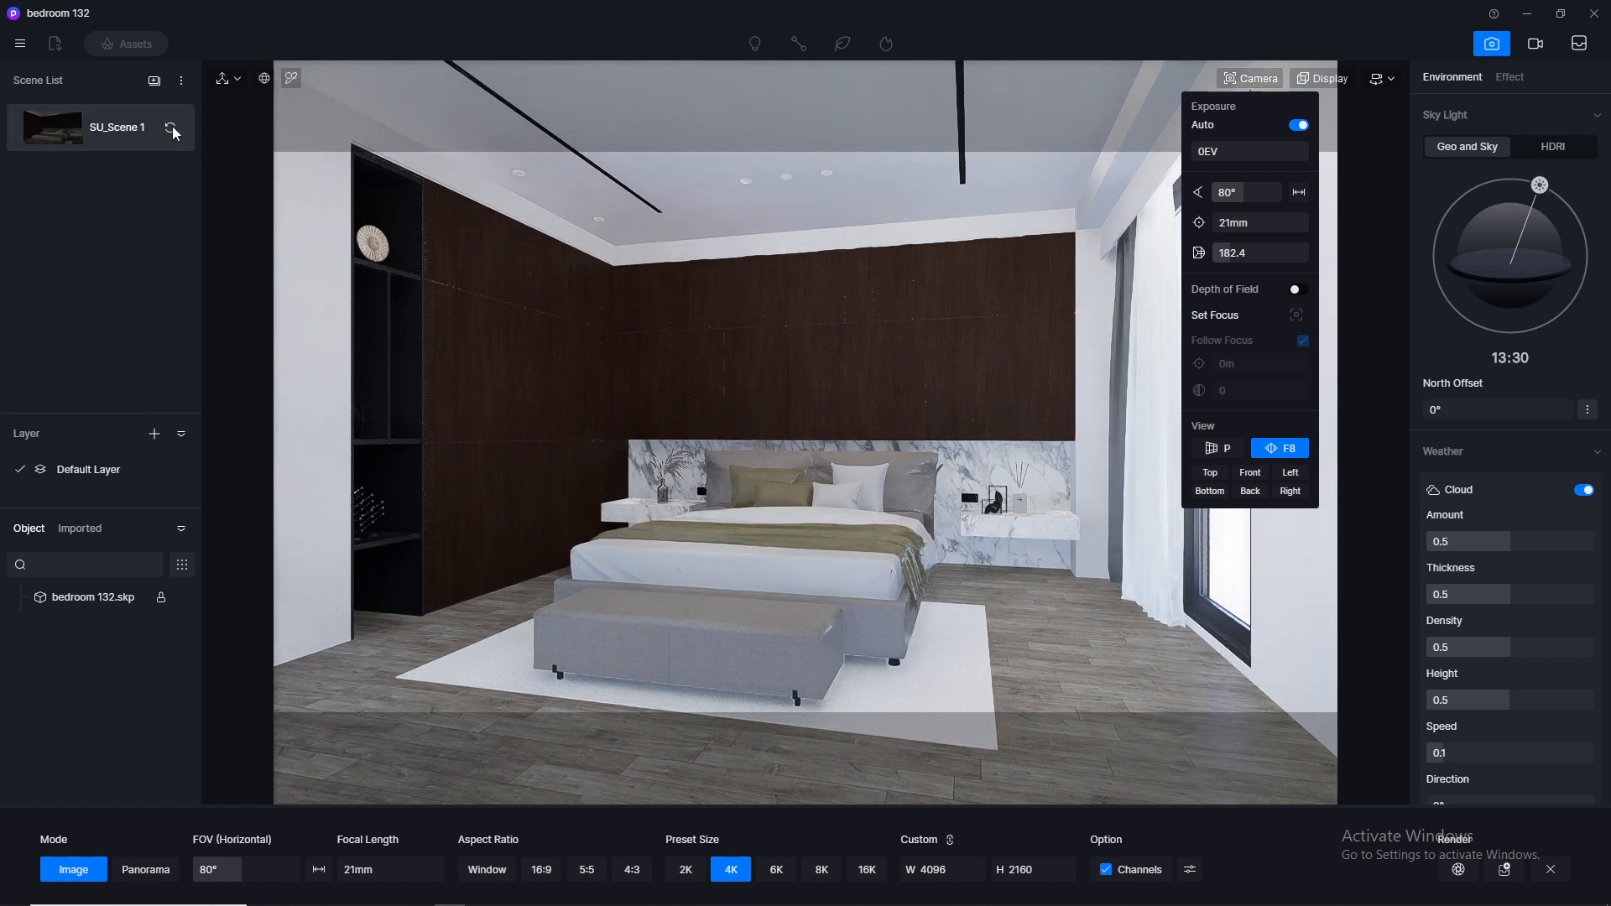
pyautogui.click(172, 127)
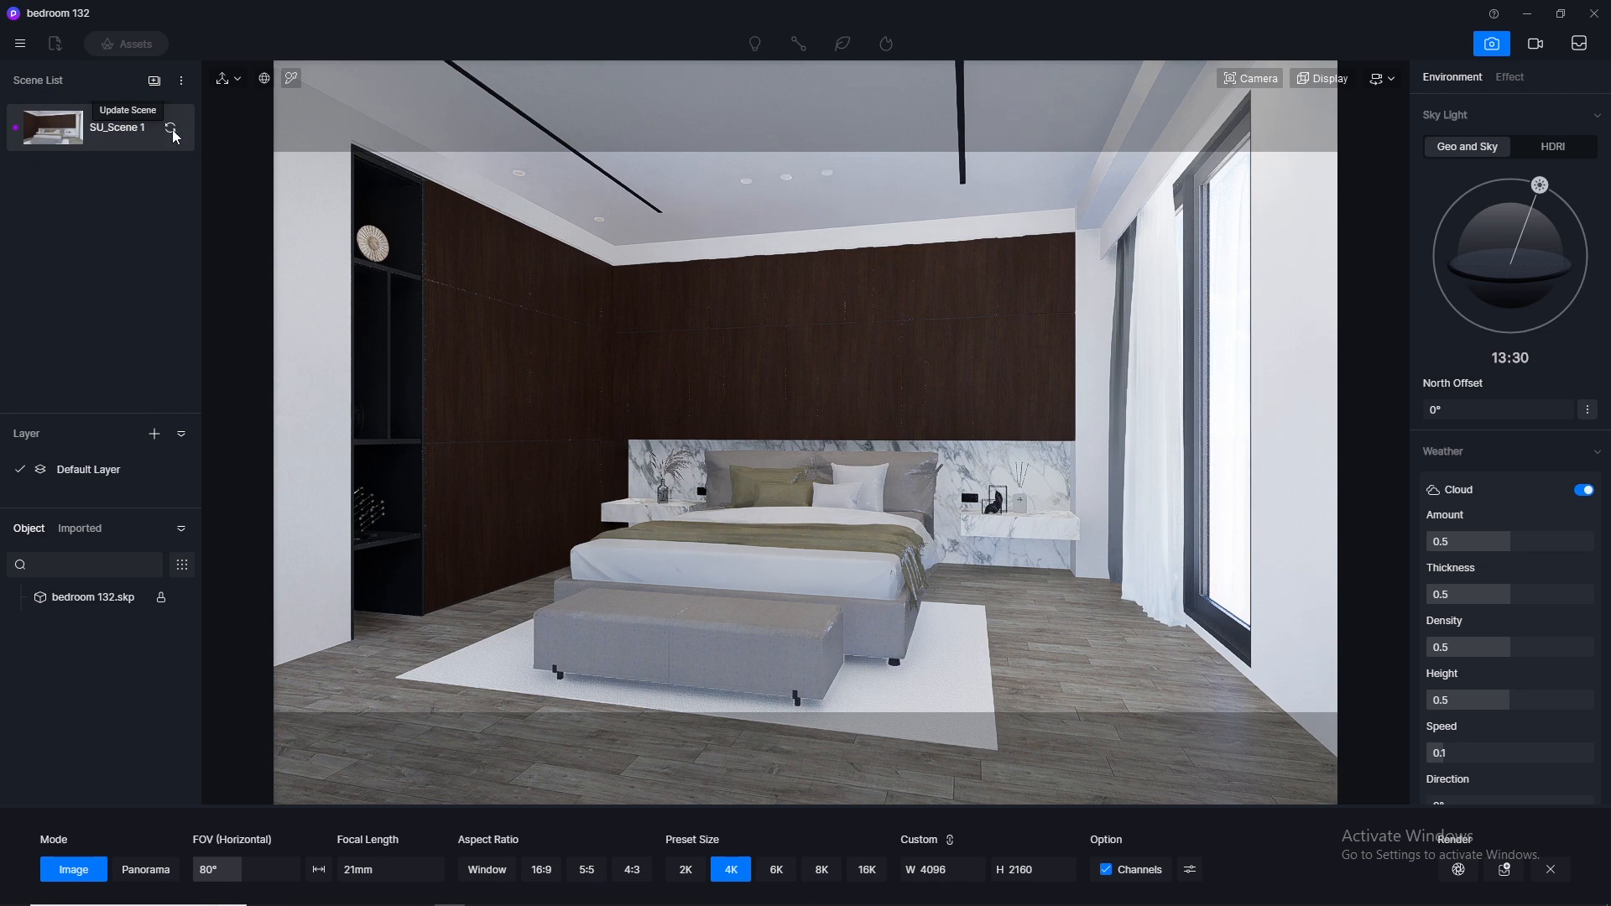
# Save the project and leave the image render mode
pyautogui.click(20, 44)
pyautogui.moveTo(126, 78)
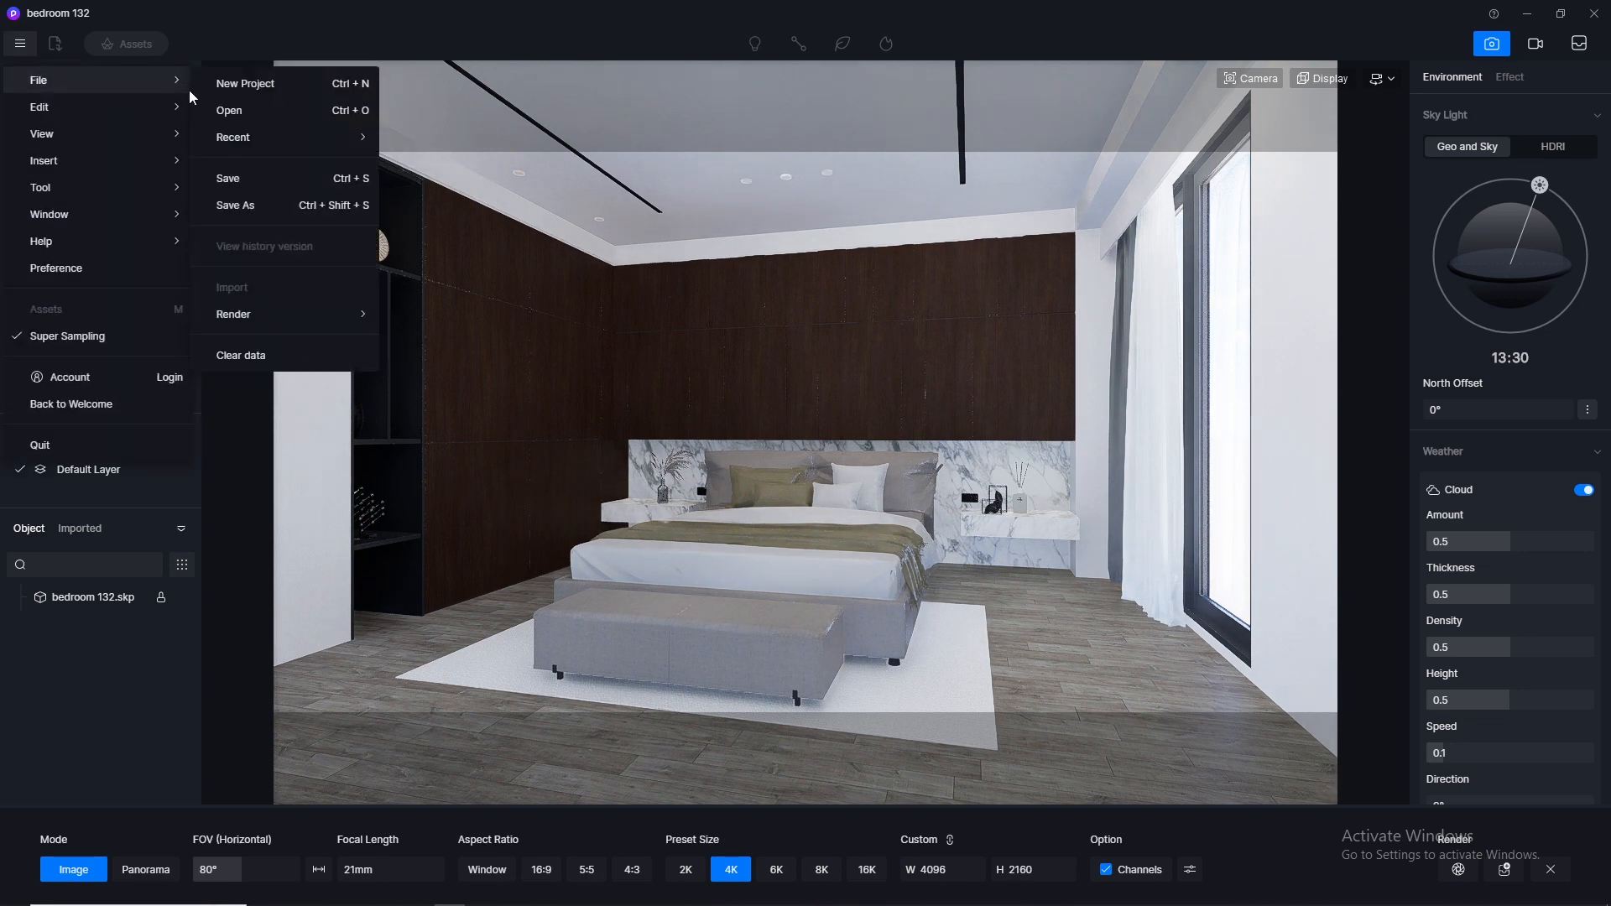
pyautogui.click(250, 183)
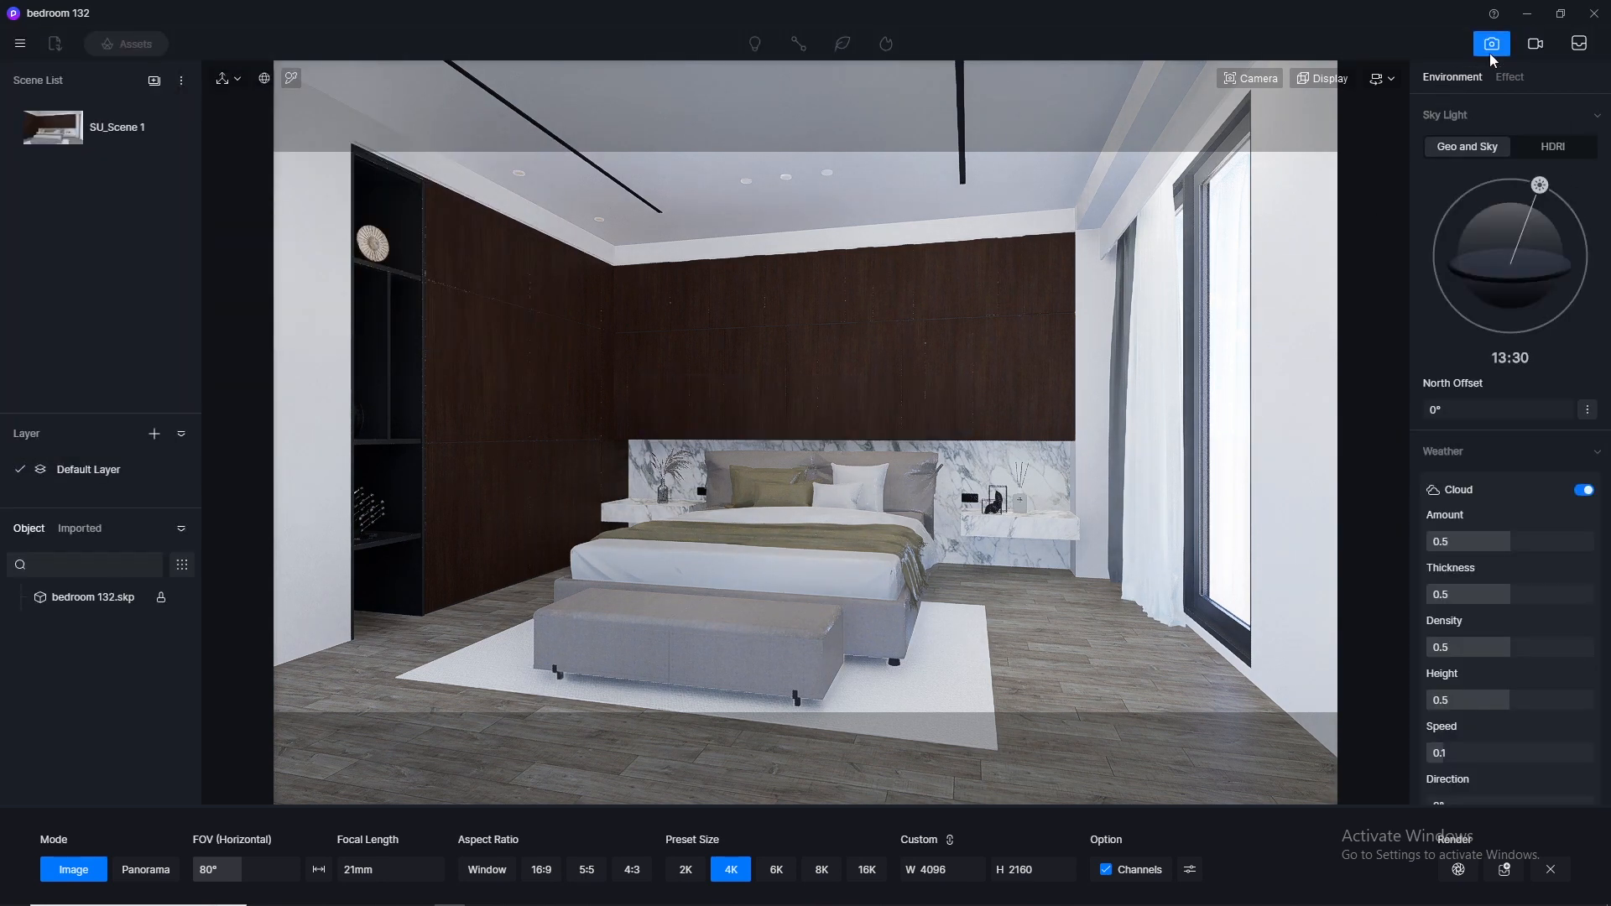
pyautogui.click(1489, 47)
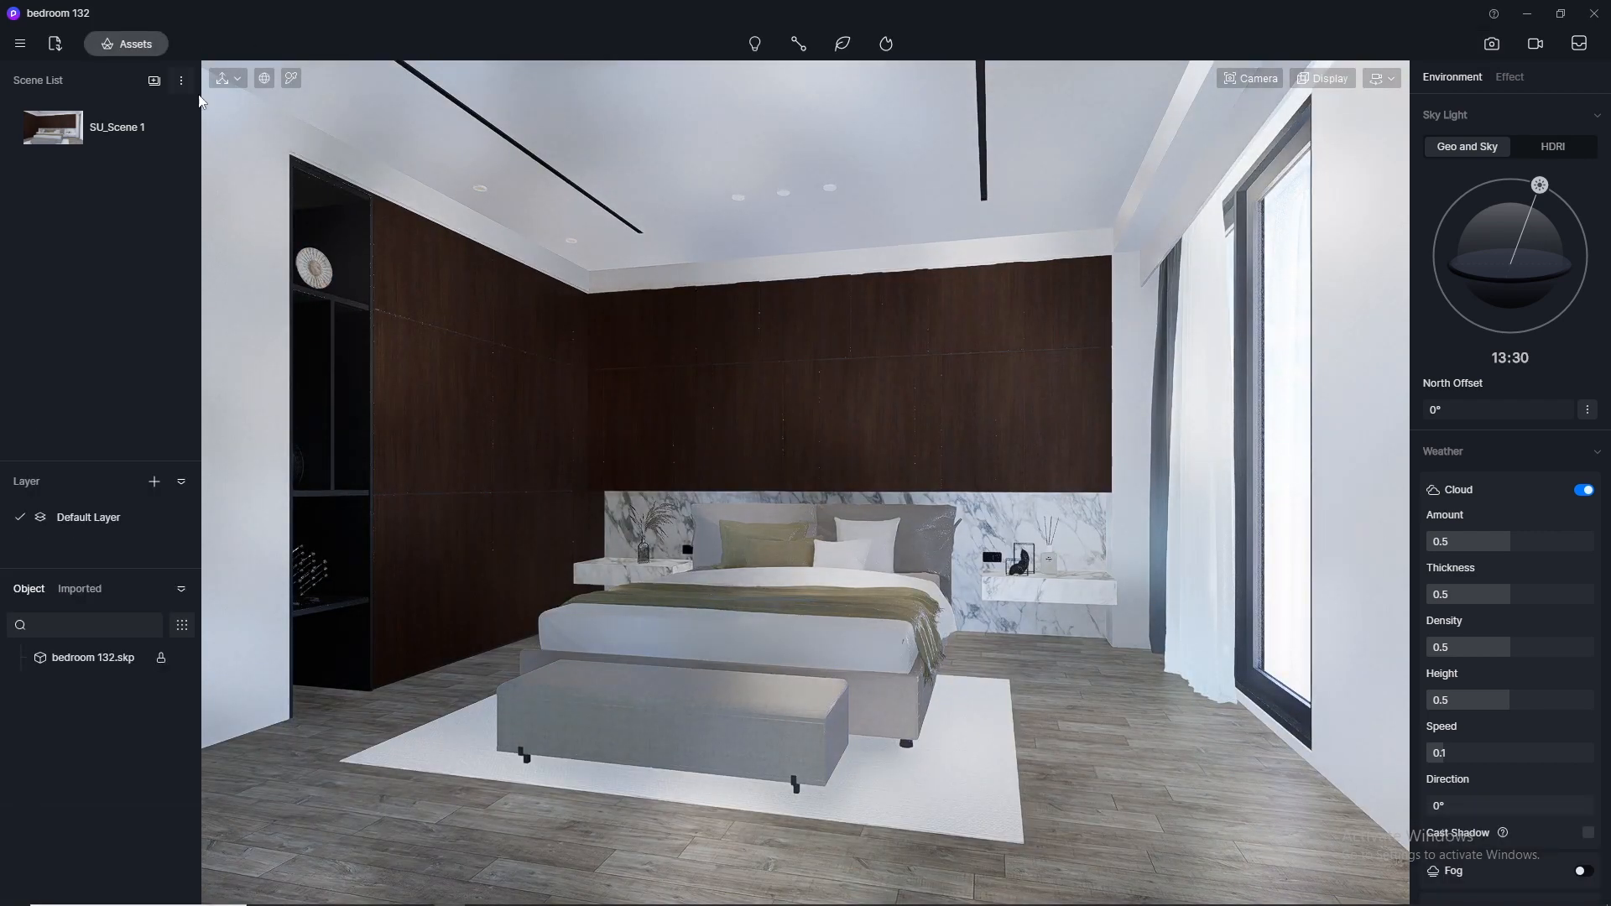
# Pick the veneer 1 material on the wood wall panels and copy its base color map into the normal map
pyautogui.click(292, 78)
pyautogui.click(511, 413)
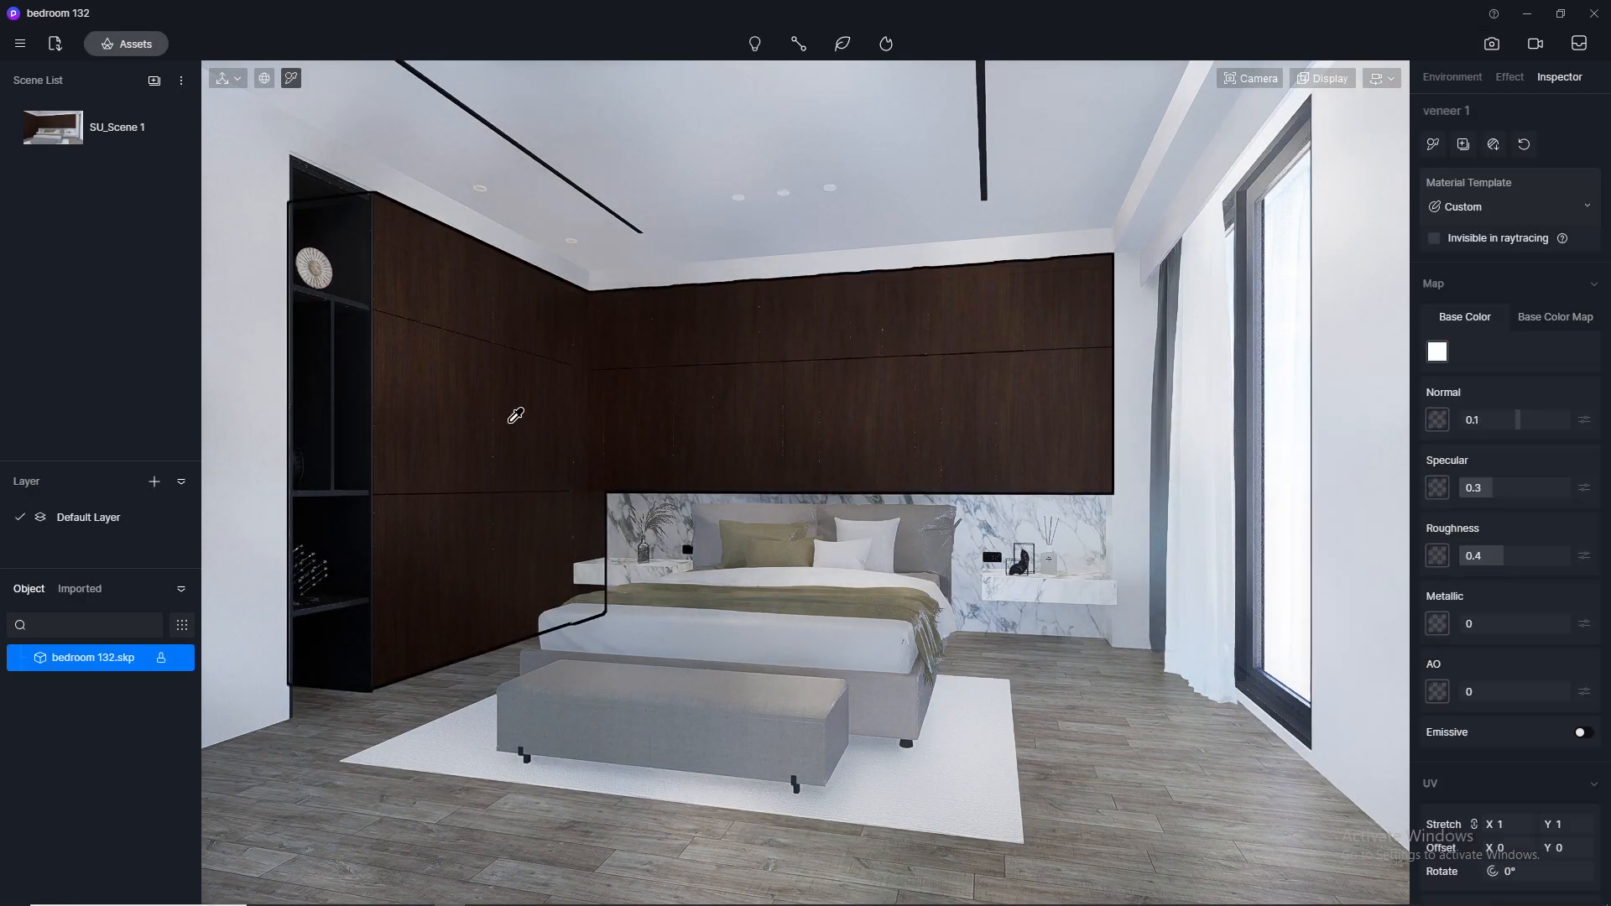
pyautogui.click(1544, 317)
pyautogui.click(1437, 352)
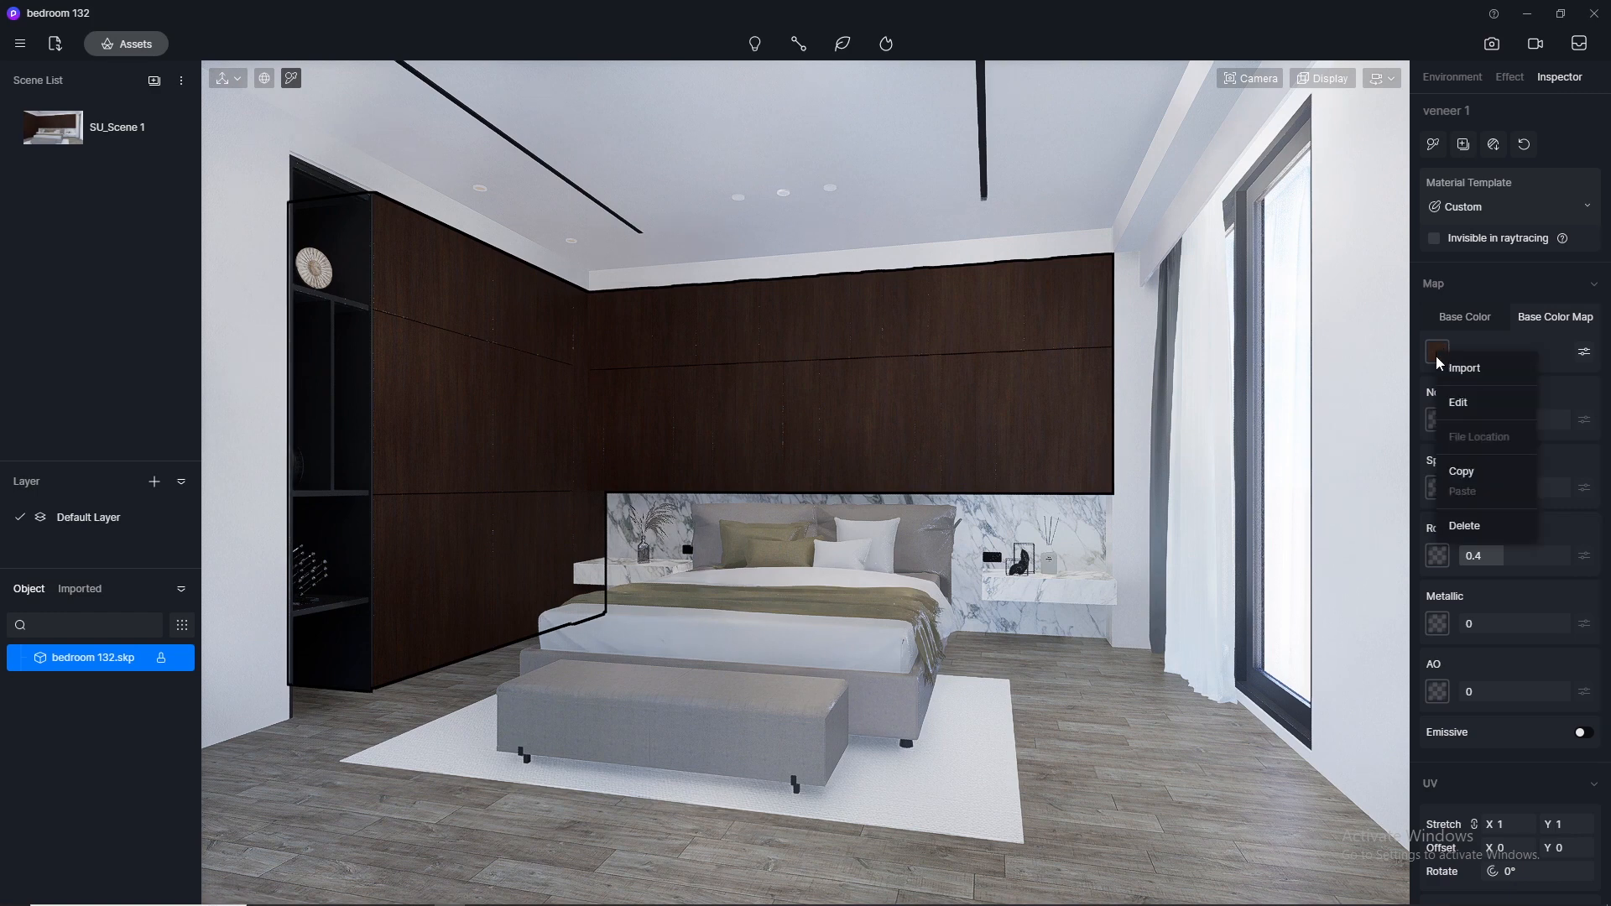
pyautogui.click(1462, 472)
pyautogui.click(1437, 420)
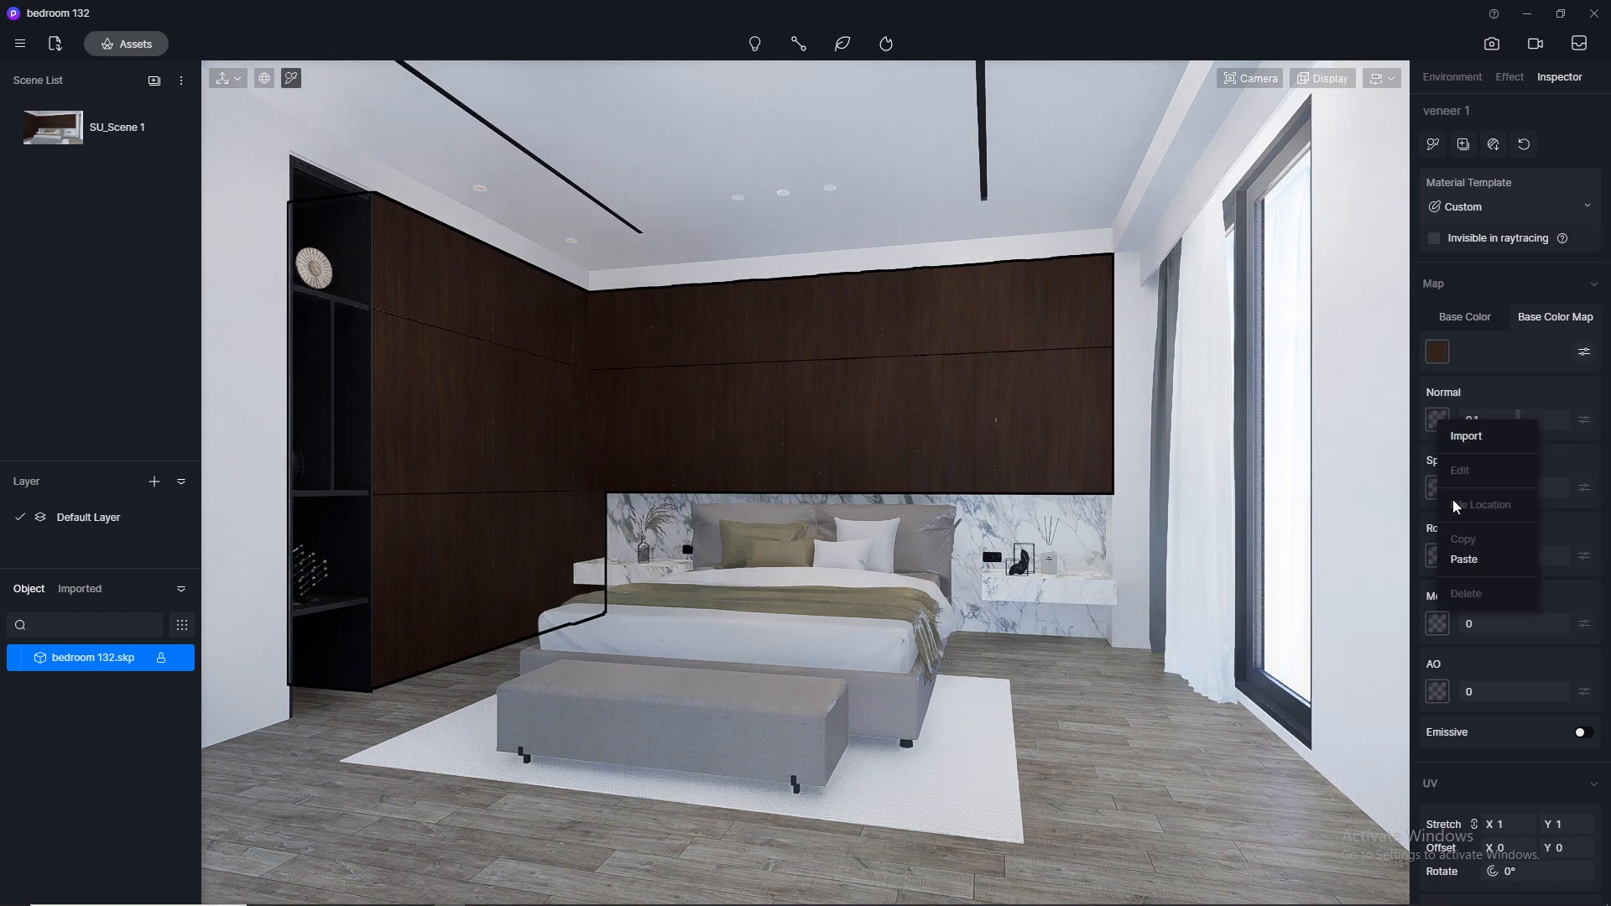
pyautogui.click(1465, 560)
# Set the veneer 1 material's specular to 0.5 and its roughness to 0.3
pyautogui.click(1495, 488)
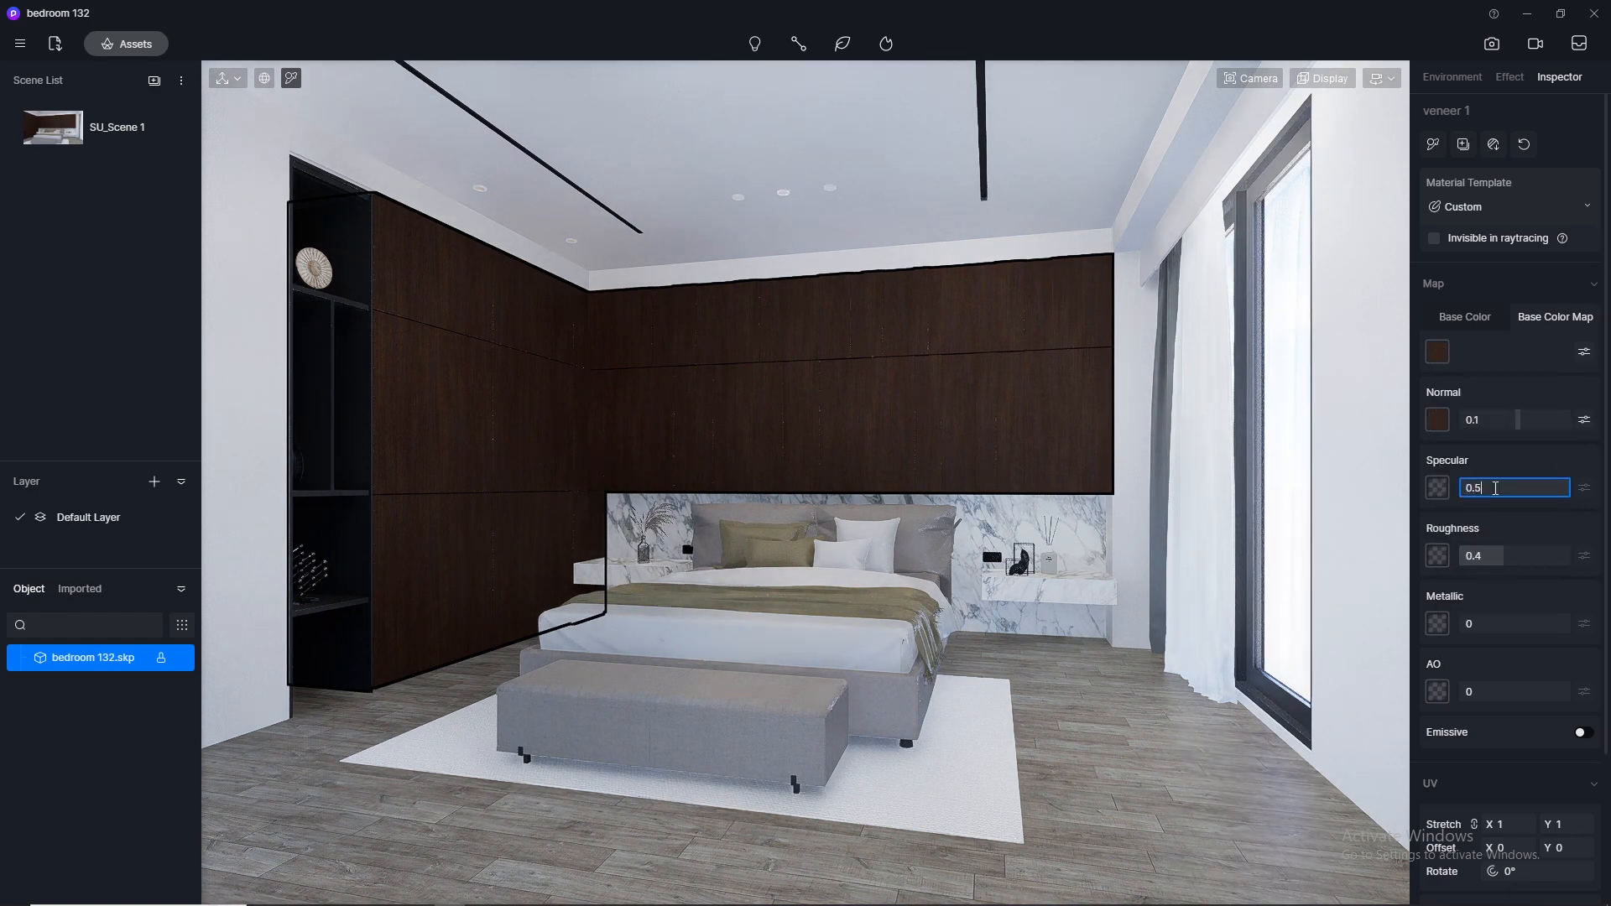
pyautogui.press('Return')
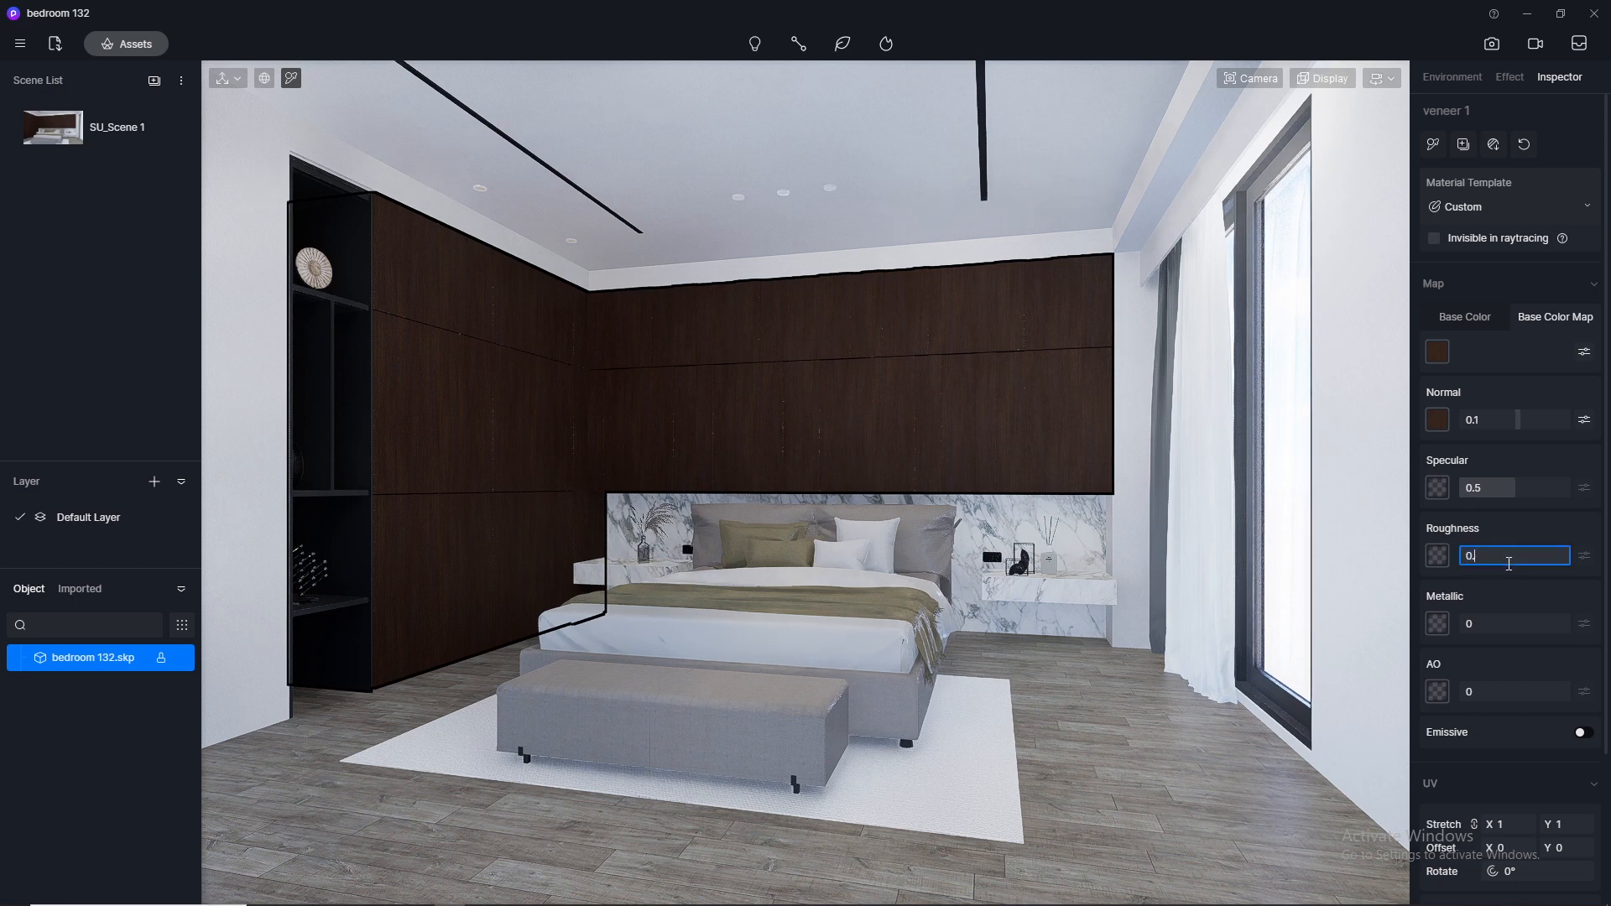
pyautogui.press('Return')
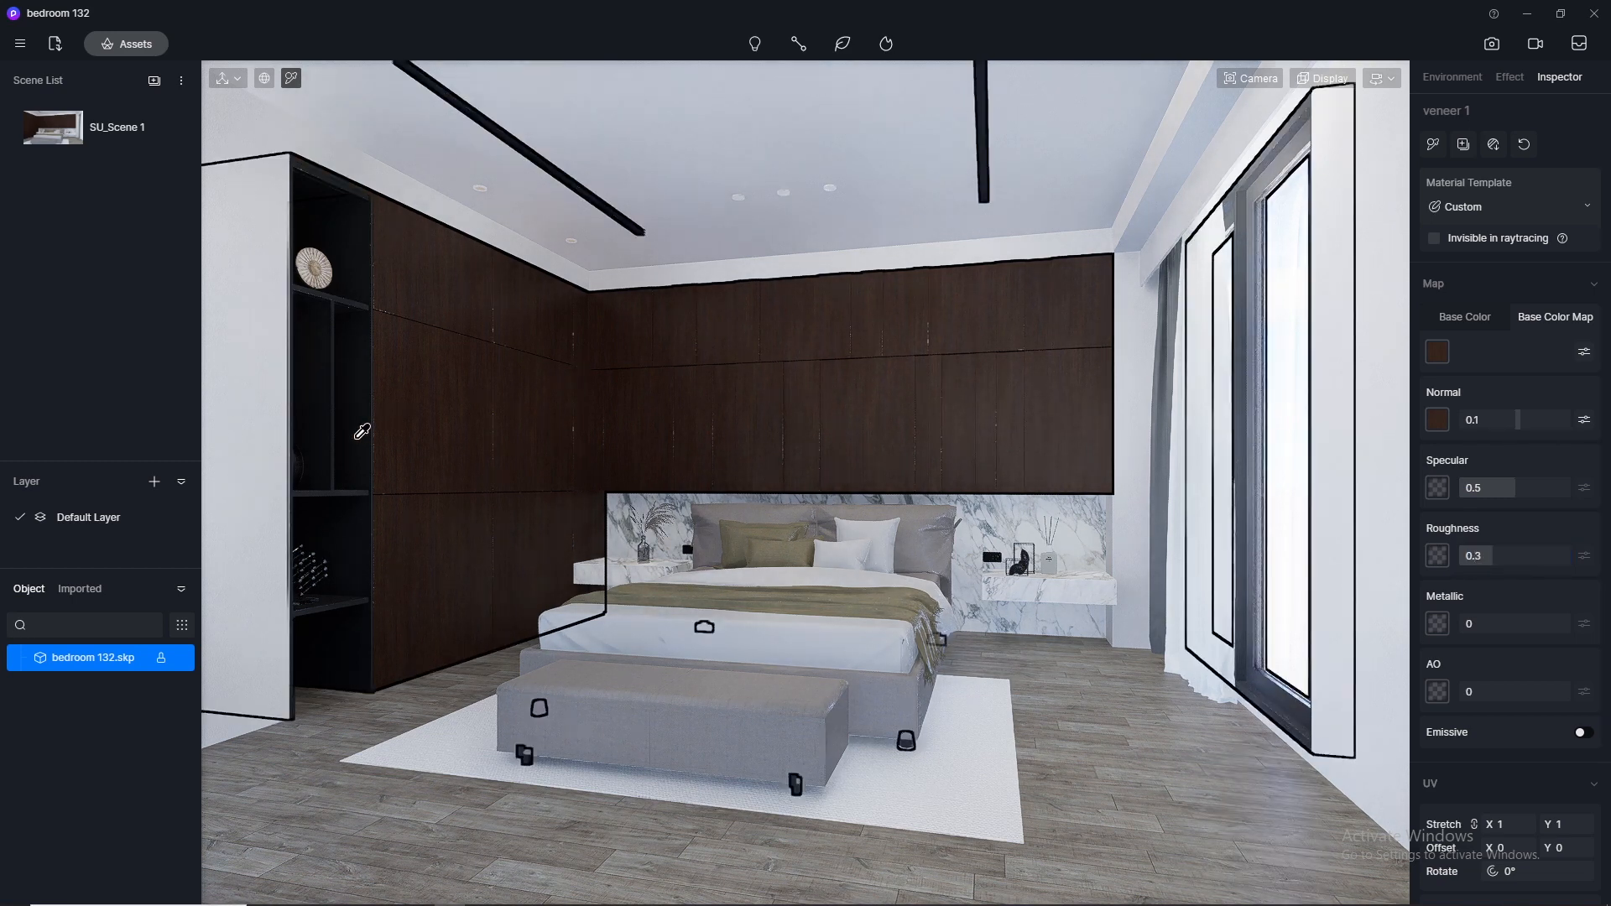
# Pick the dark anth material on the shelving and set its specular to 0.5 and roughness to 0.35
pyautogui.click(351, 393)
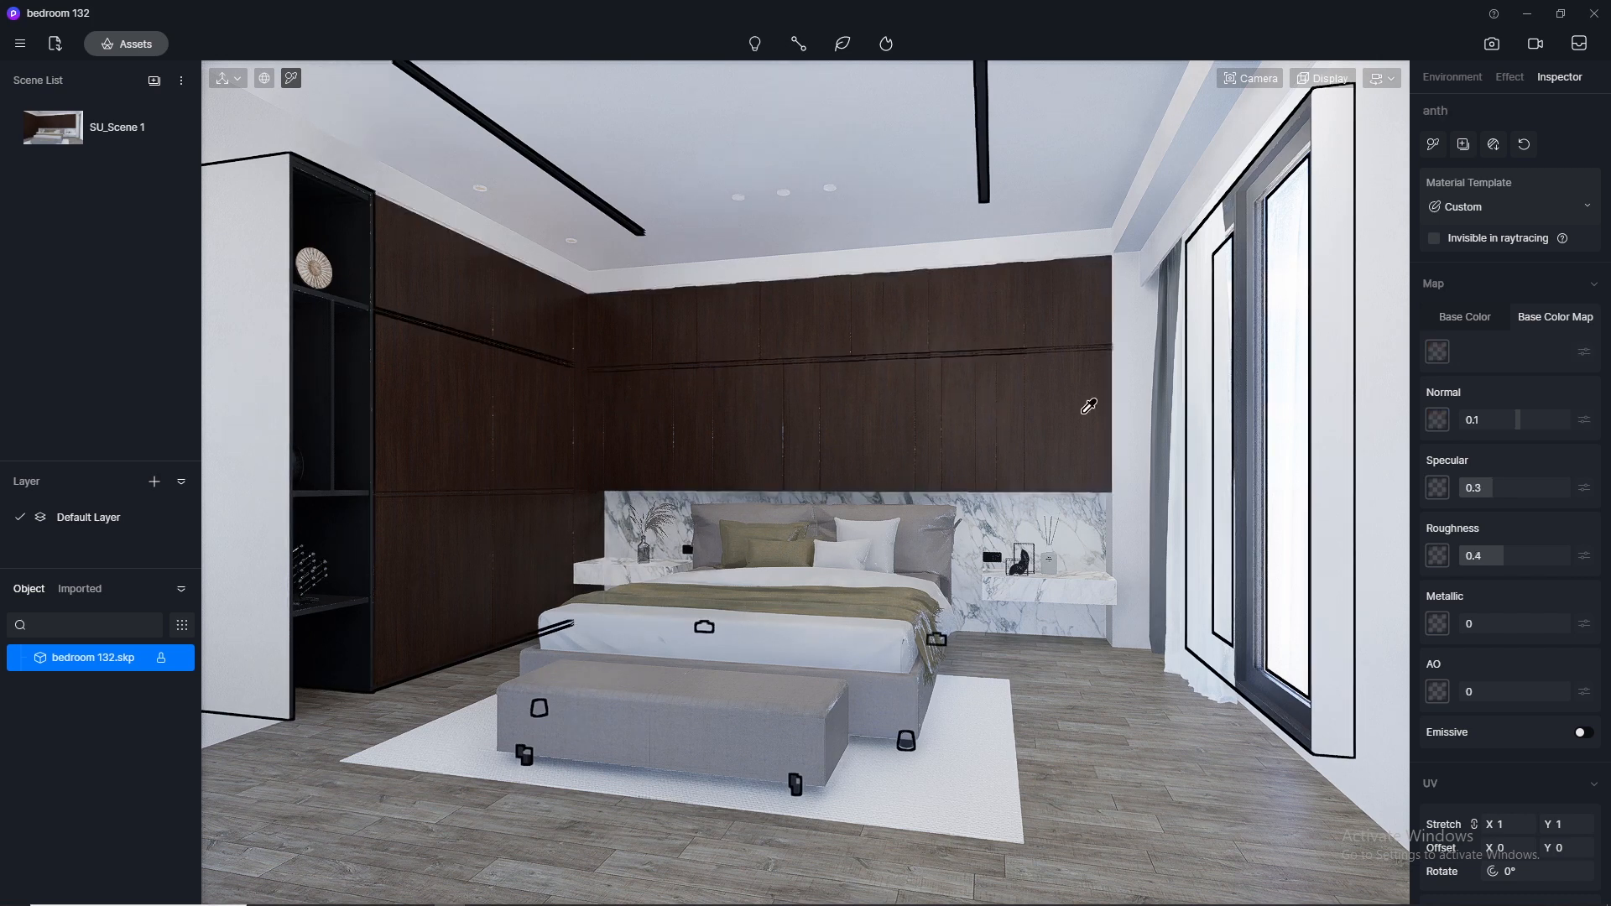
pyautogui.click(1479, 486)
pyautogui.write('0.')
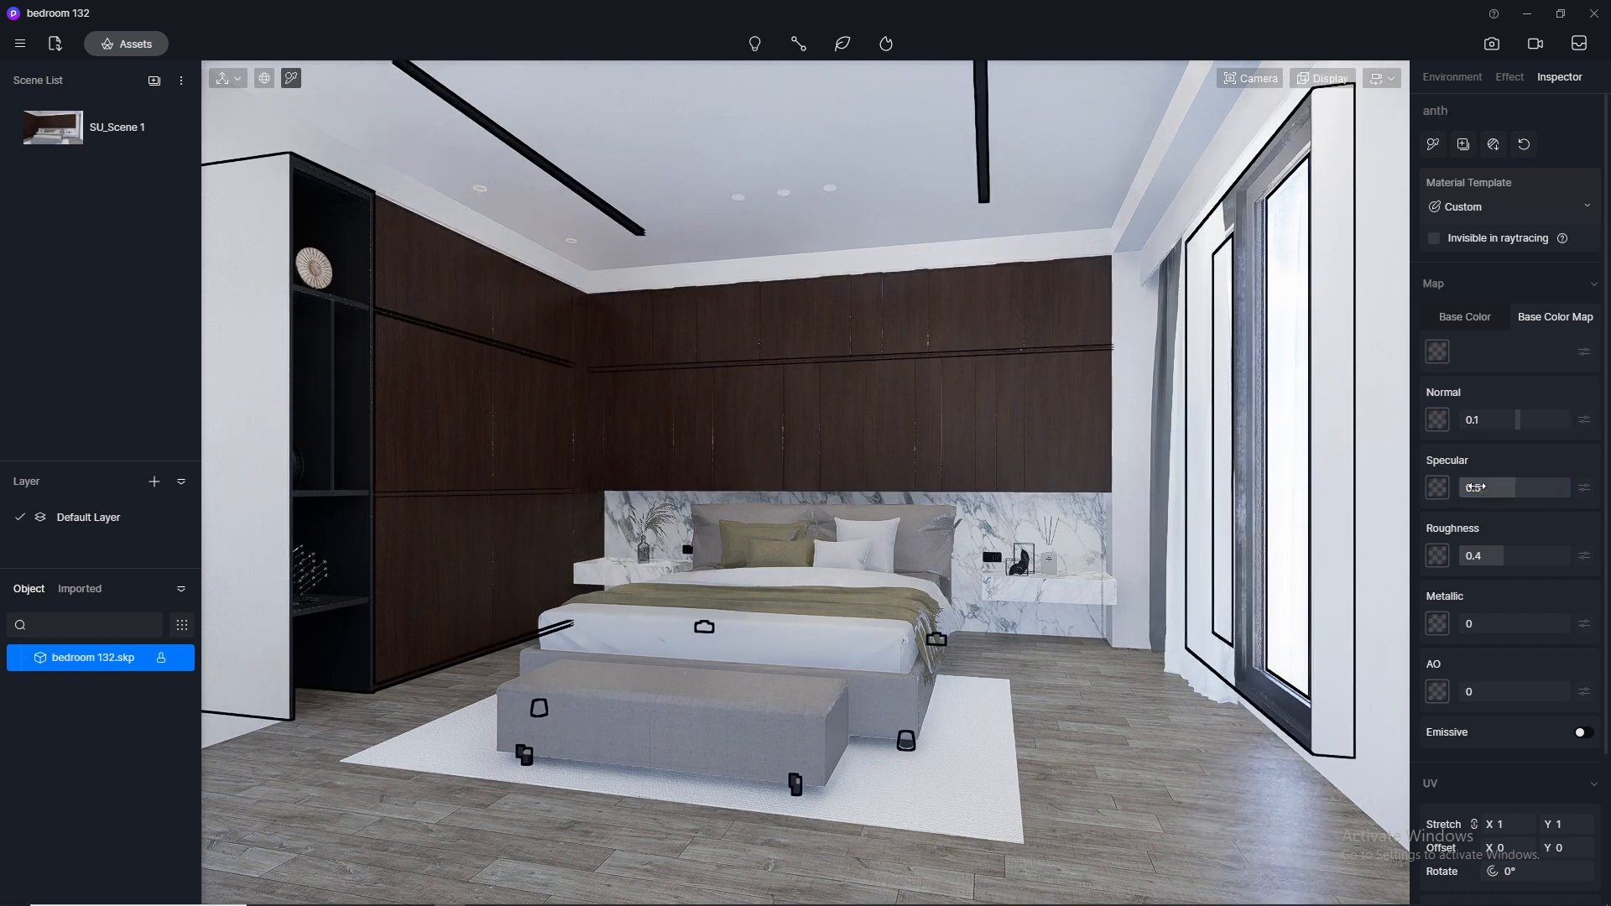
pyautogui.write('5')
pyautogui.click(1491, 556)
pyautogui.write('0.')
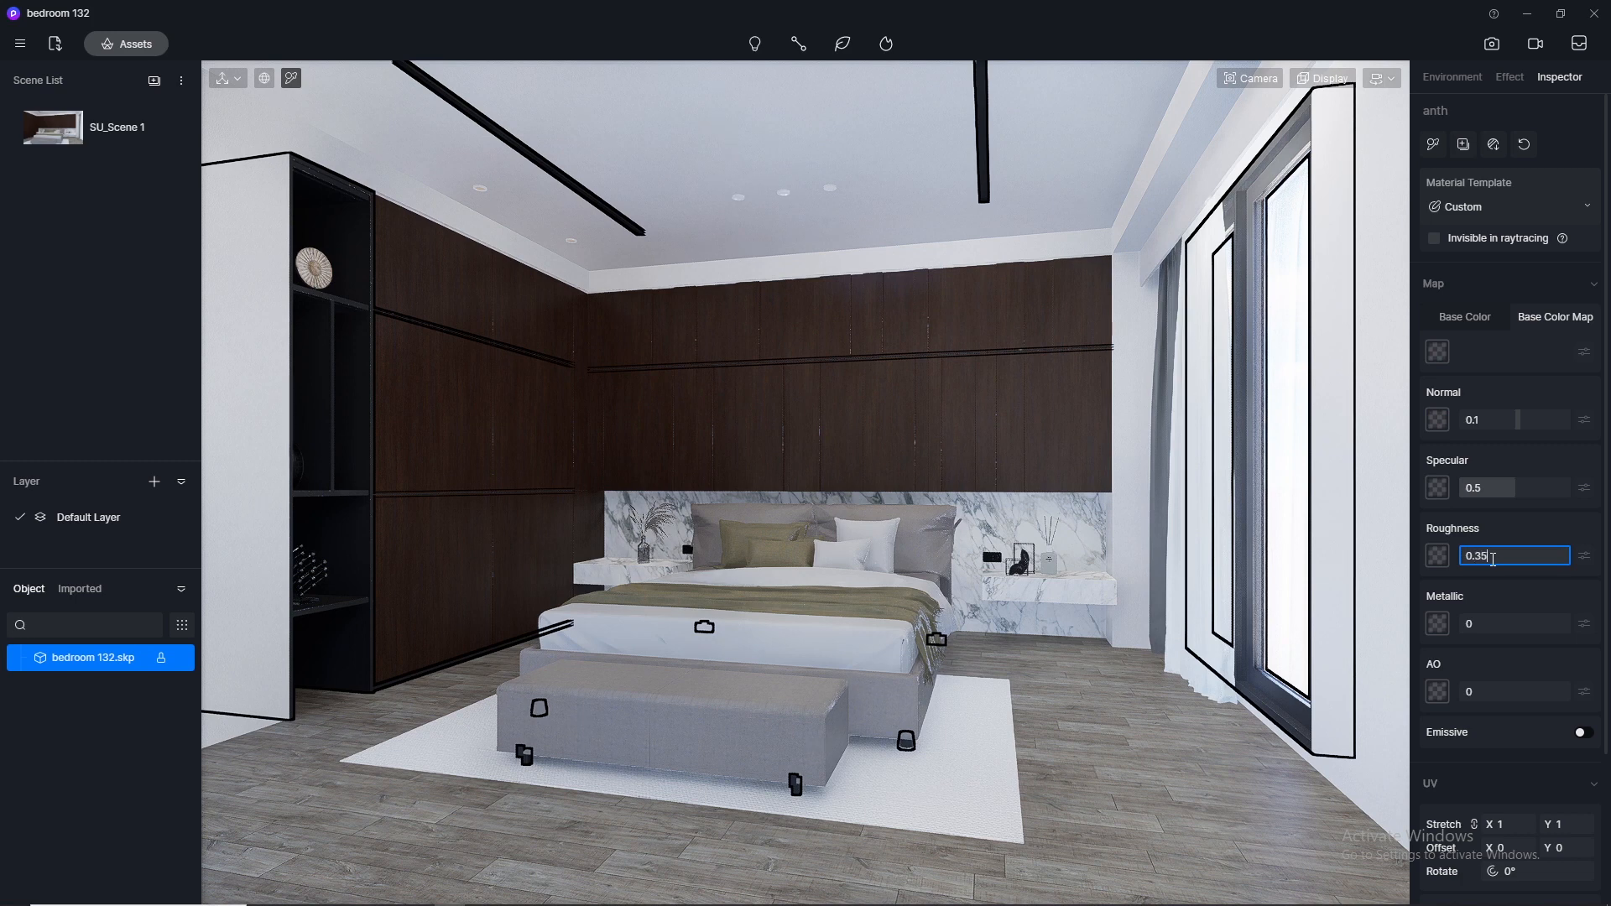
# Pick the parq material on the wooden floor and copy its base color map into the normal map
pyautogui.click(1127, 729)
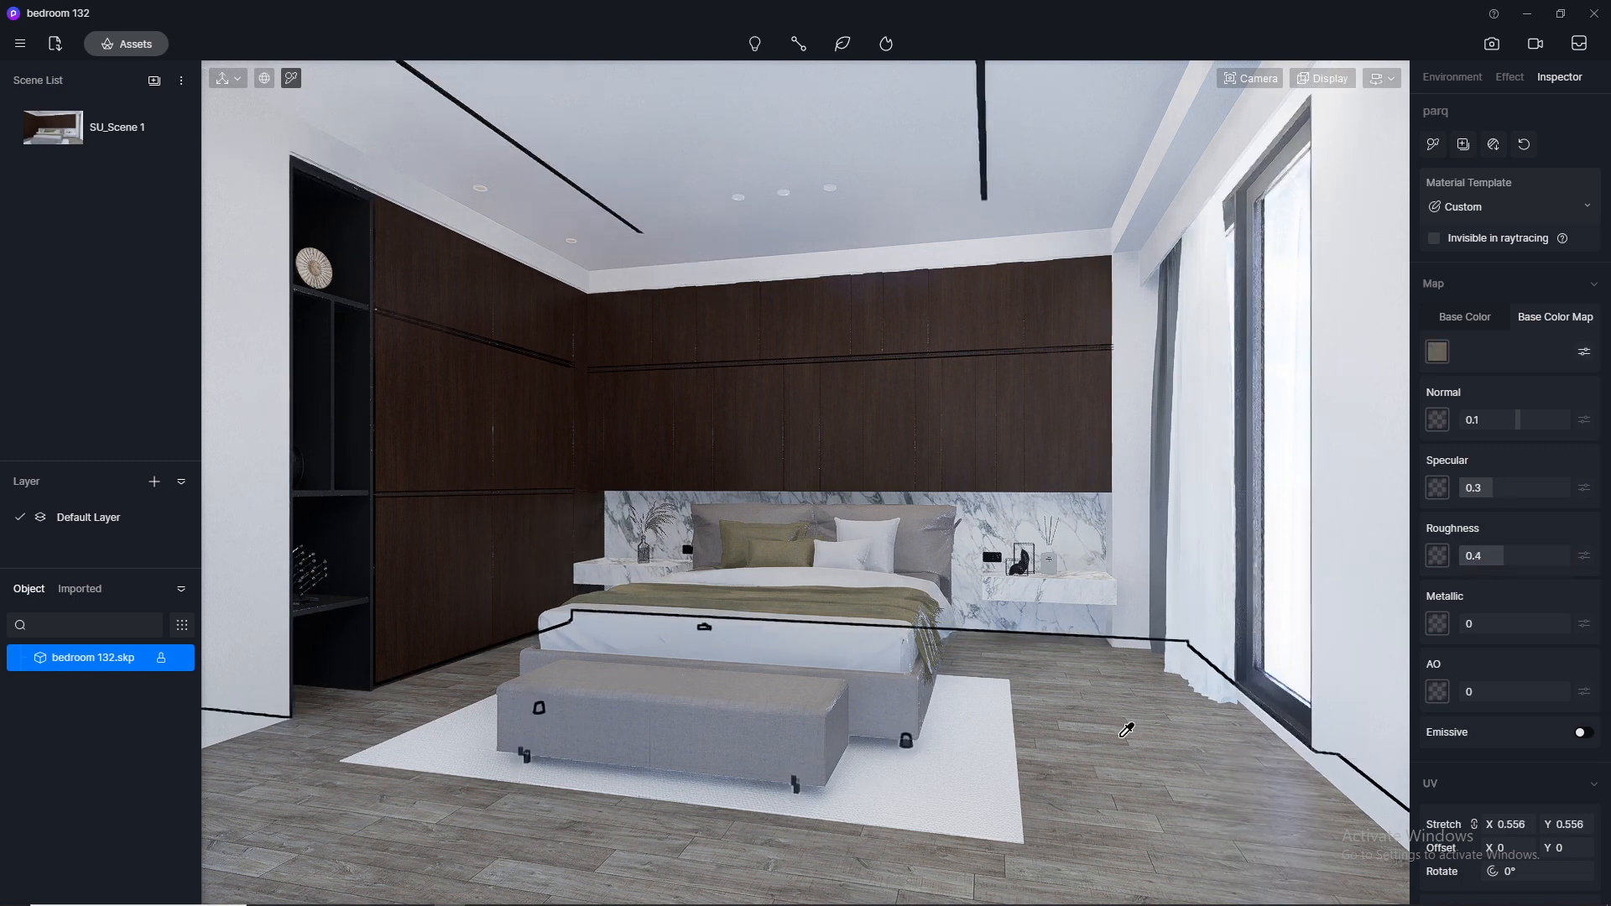
pyautogui.click(1437, 352)
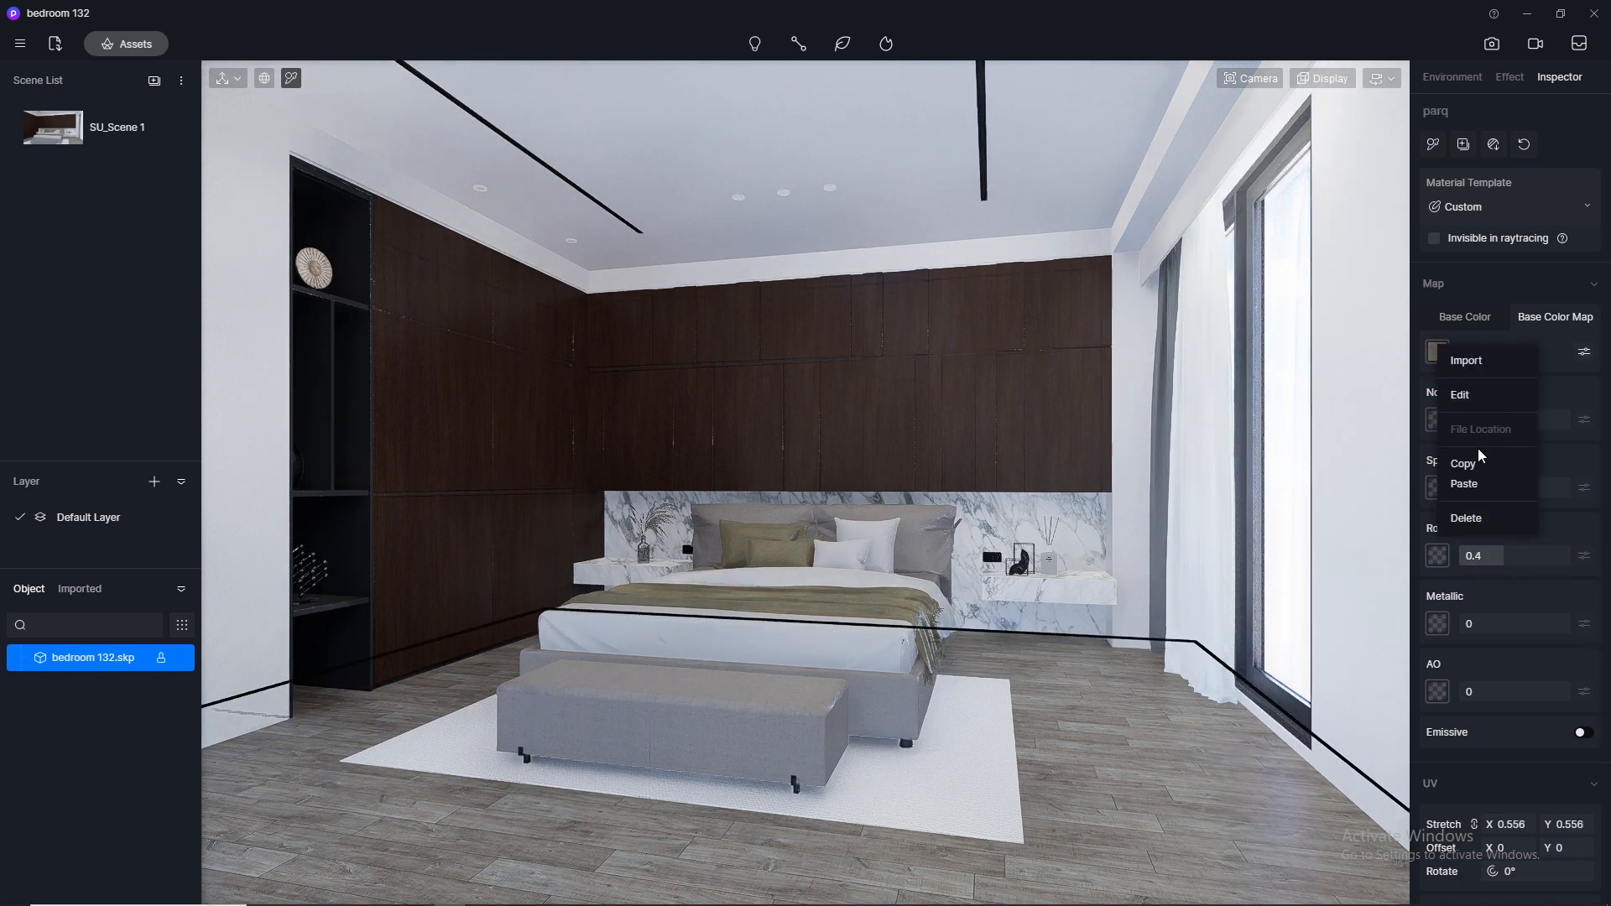
pyautogui.click(1478, 465)
pyautogui.click(1439, 422)
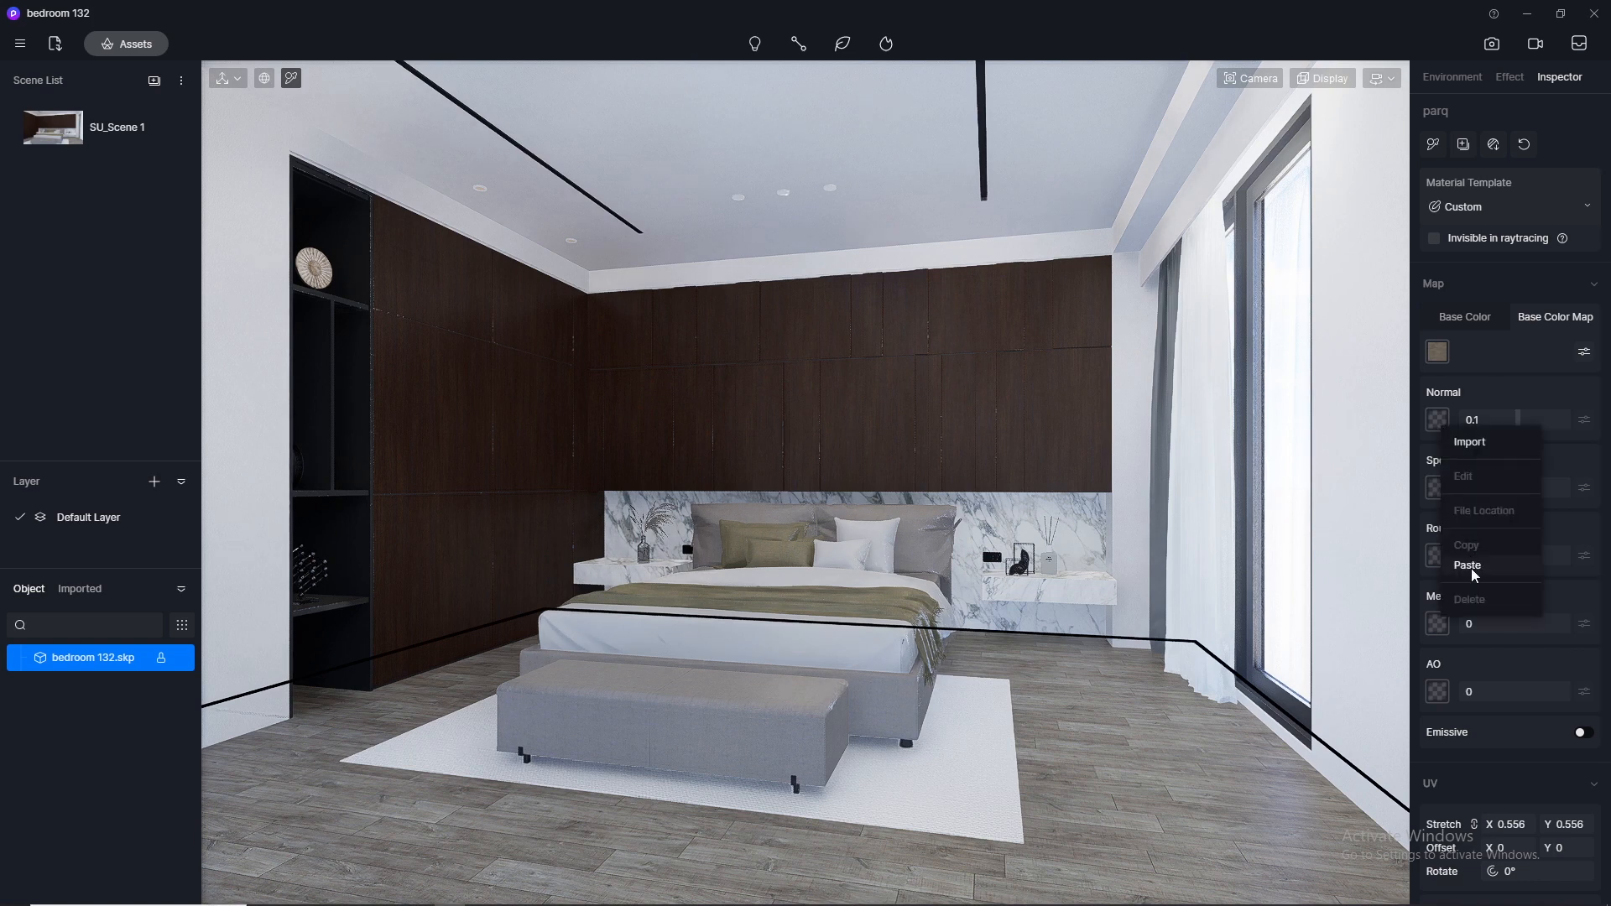
pyautogui.click(1473, 567)
# Set the parq floor material's specular to 0.5 and its roughness to 0.3
pyautogui.click(1492, 490)
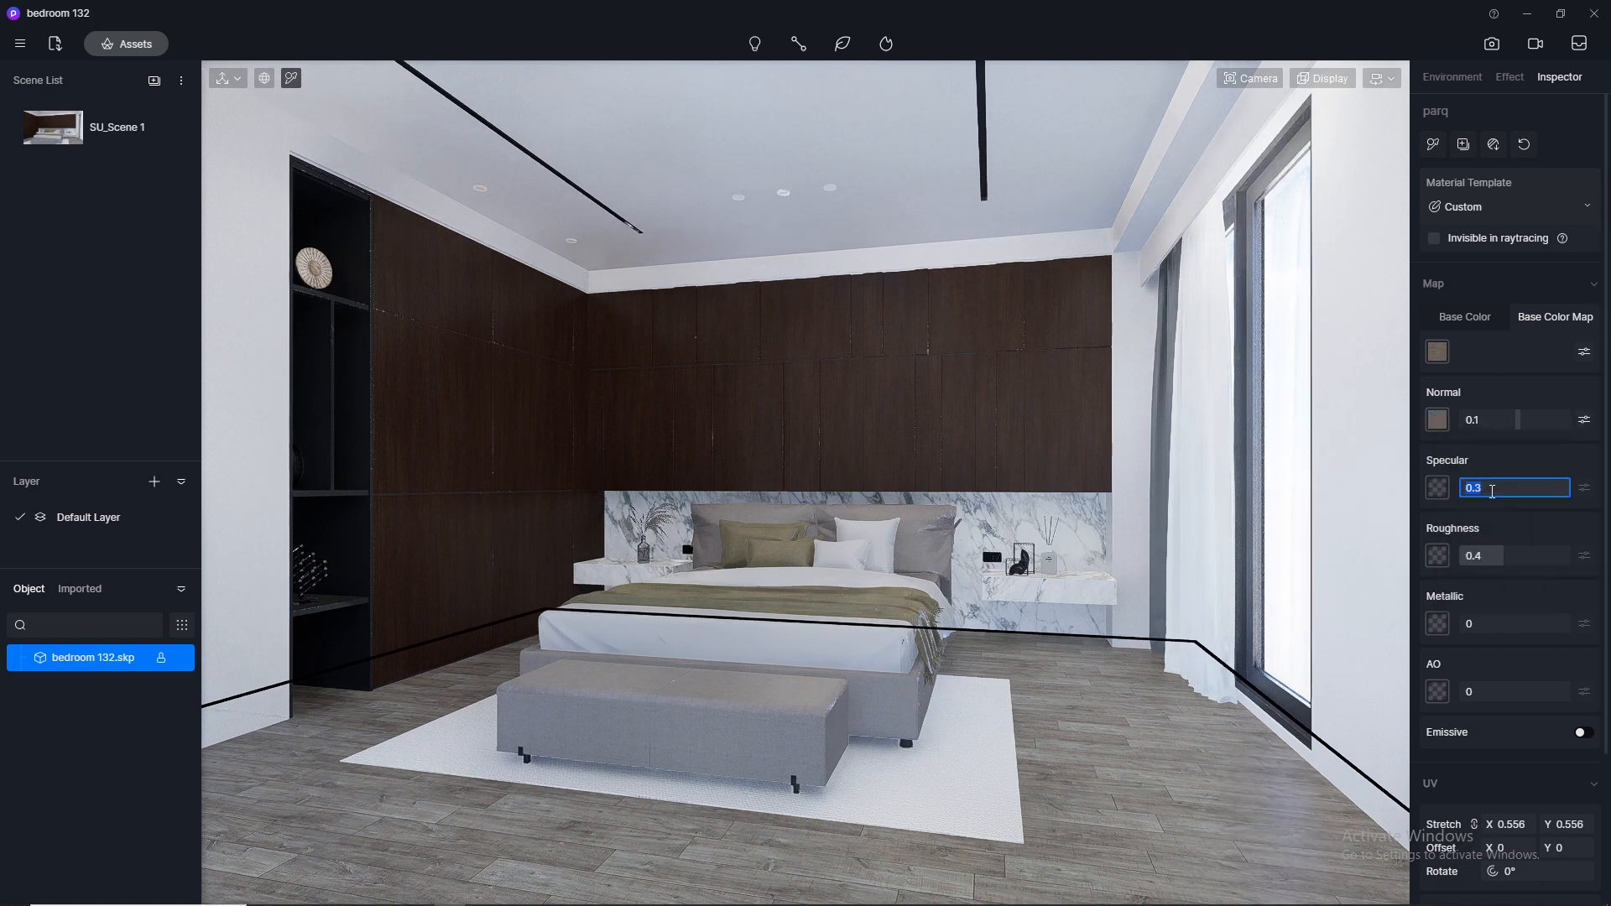
pyautogui.press('Return')
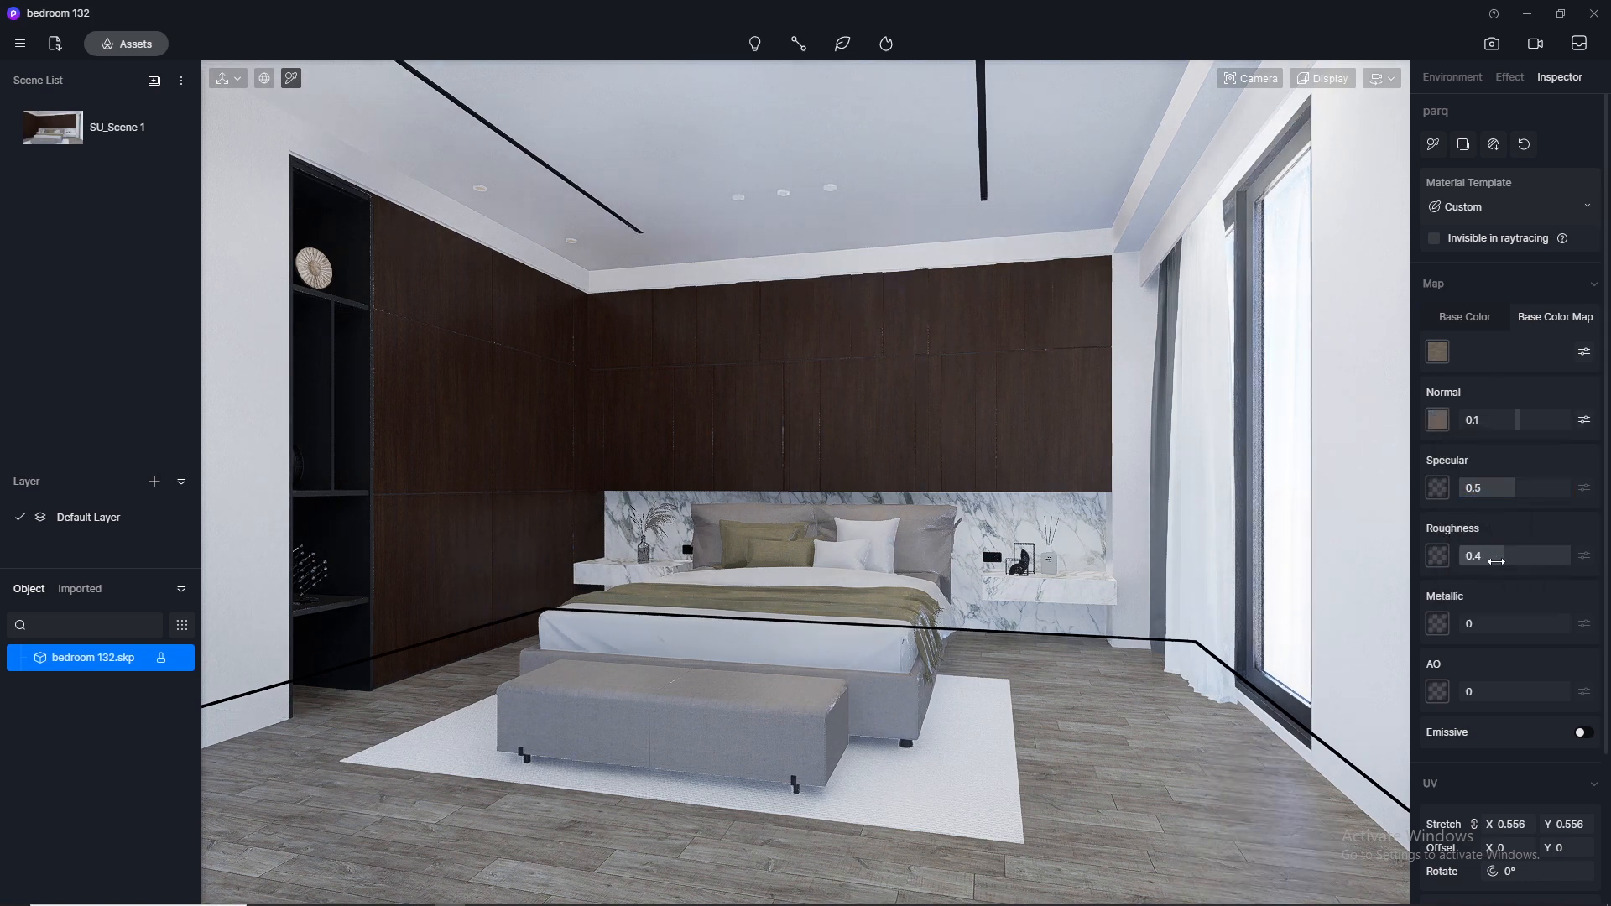
pyautogui.press('Return')
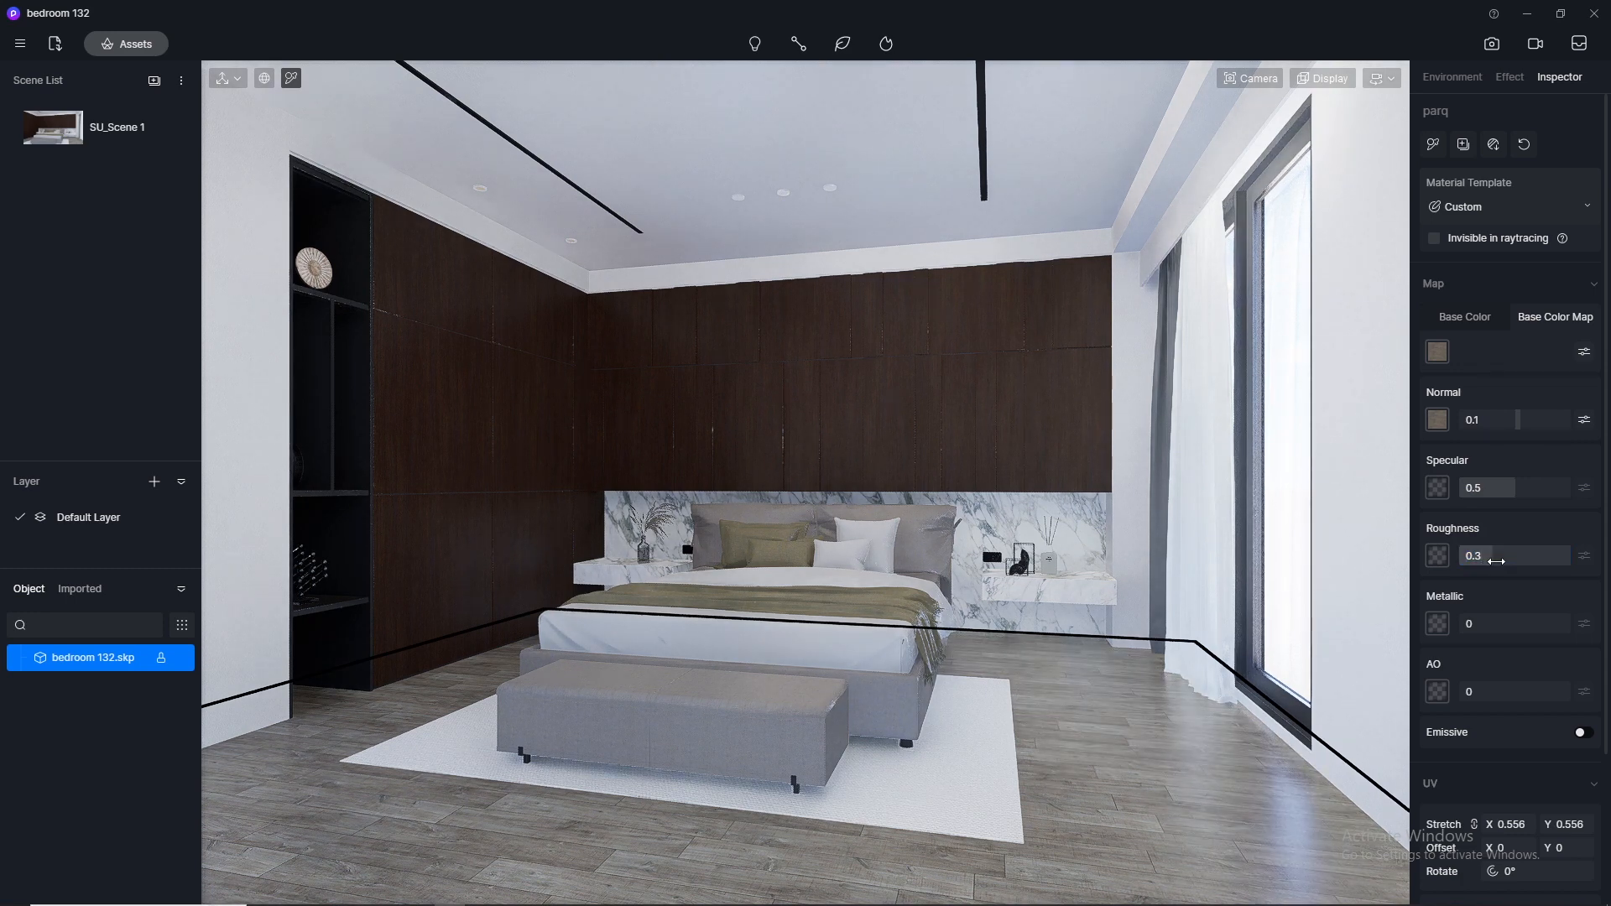
# Pick the marble material behind the bed and set its normal to 0, specular to 0.5 and roughness to 0.2
pyautogui.click(1080, 515)
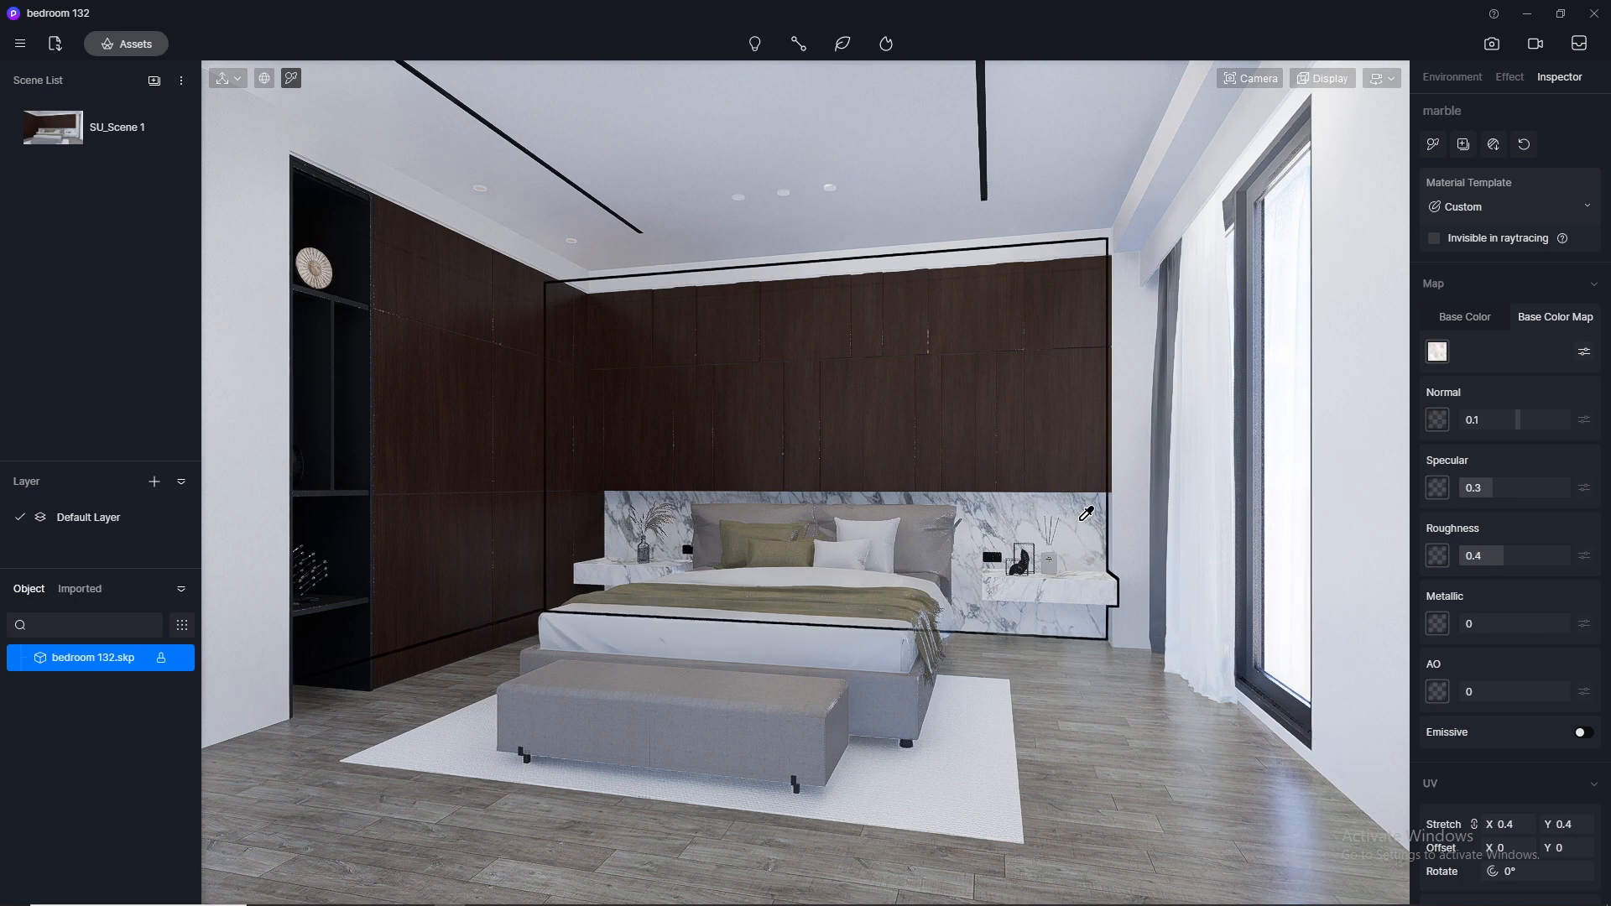
pyautogui.write('0')
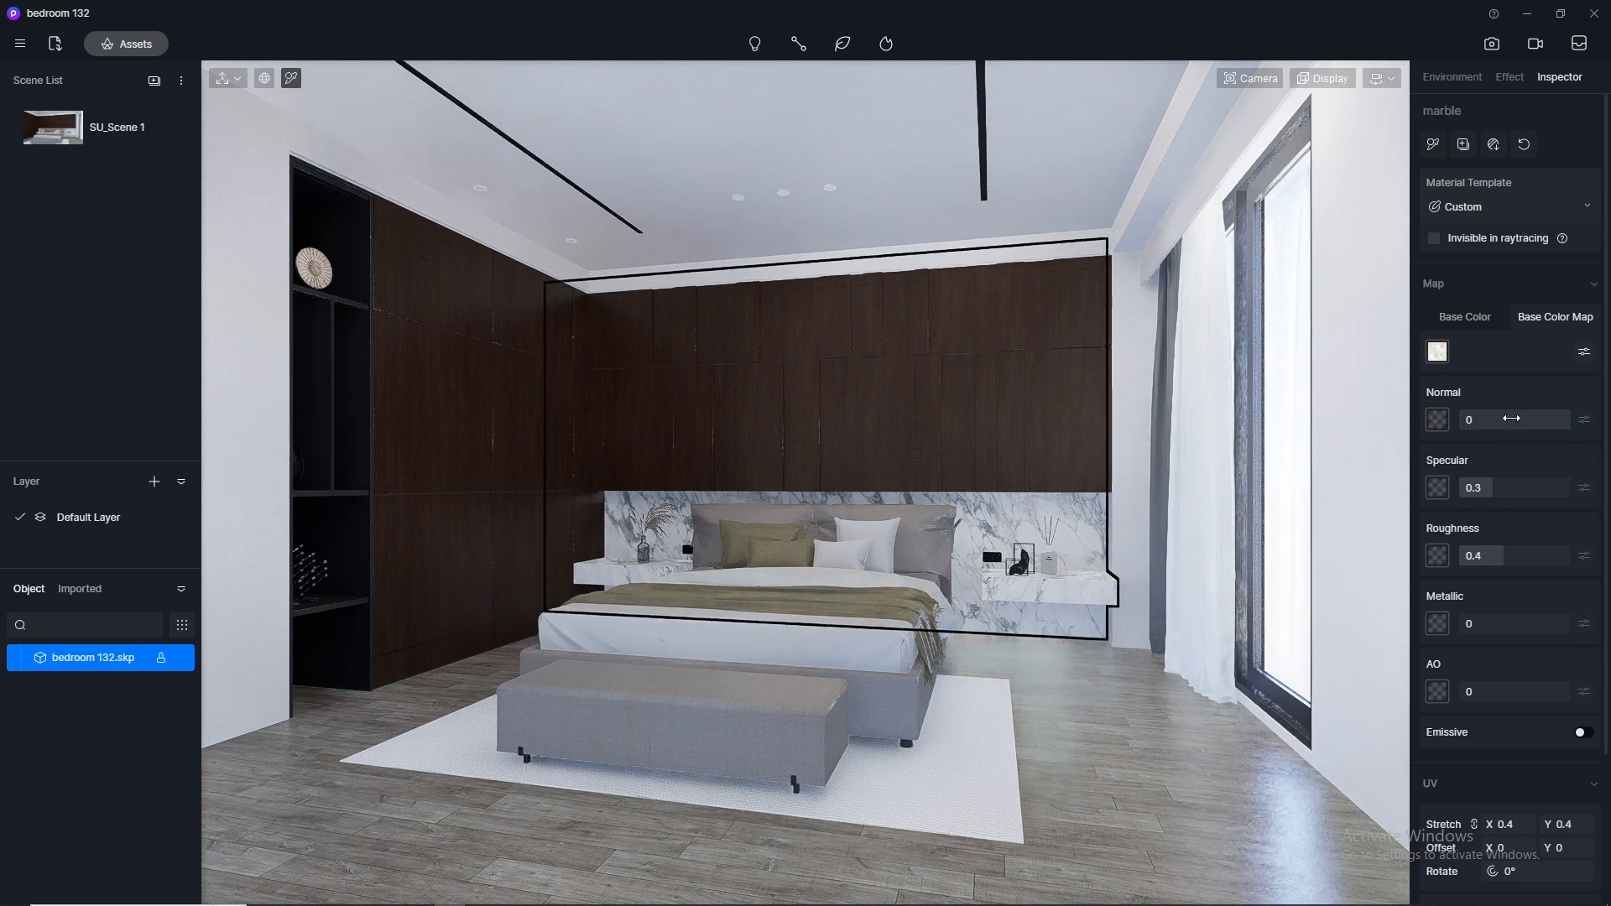
pyautogui.moveTo(1502, 488); pyautogui.dragTo(1490, 490)
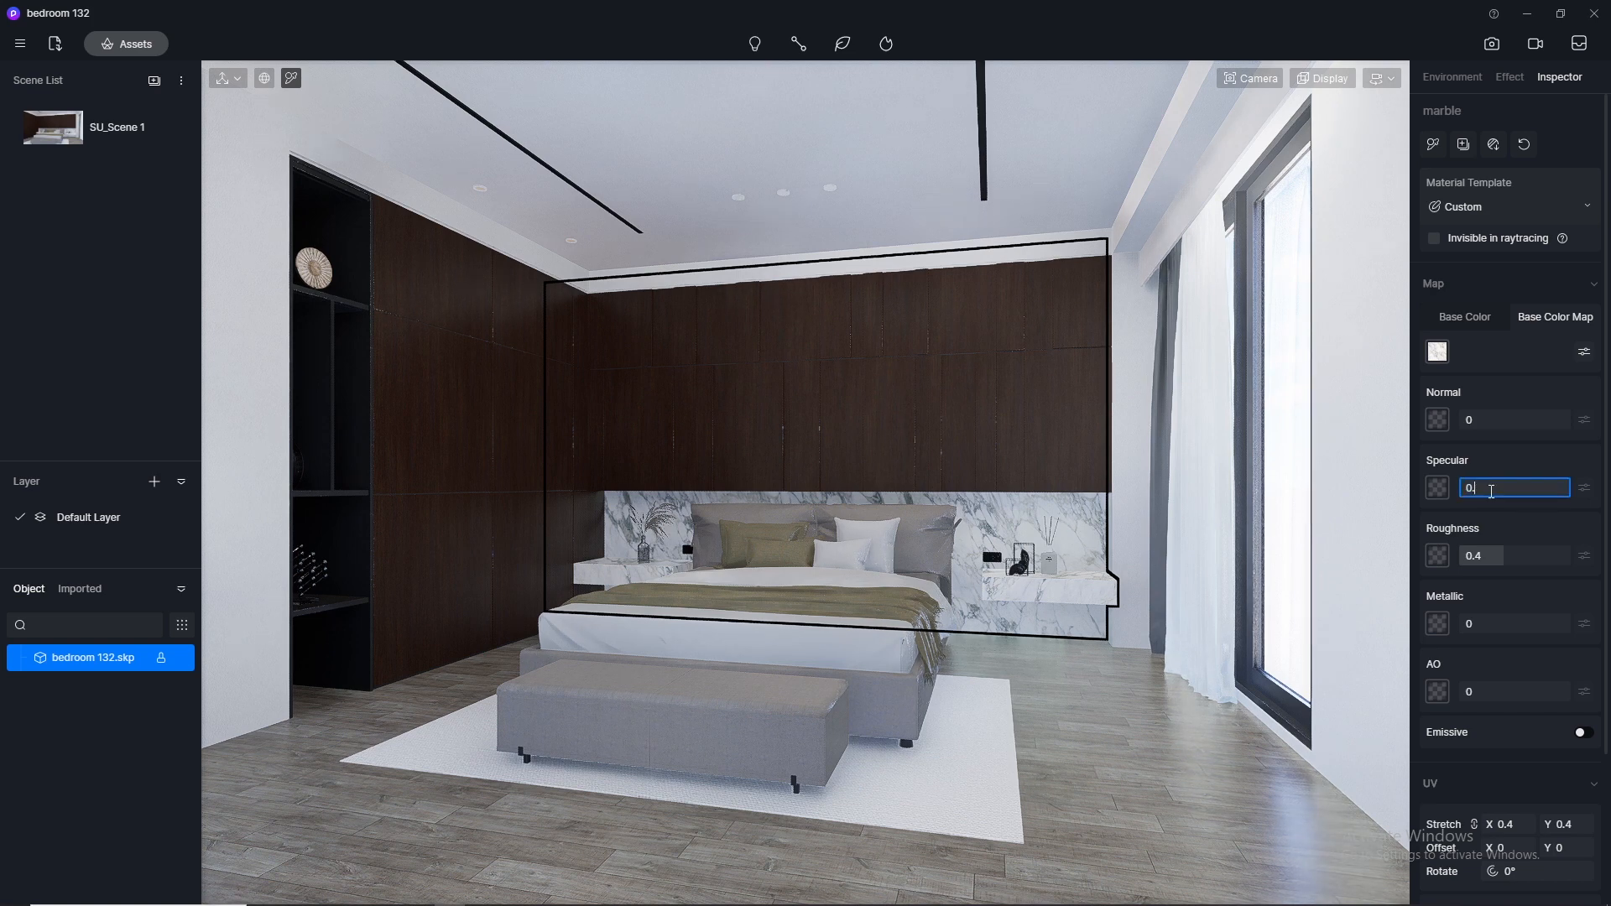
pyautogui.press('Return')
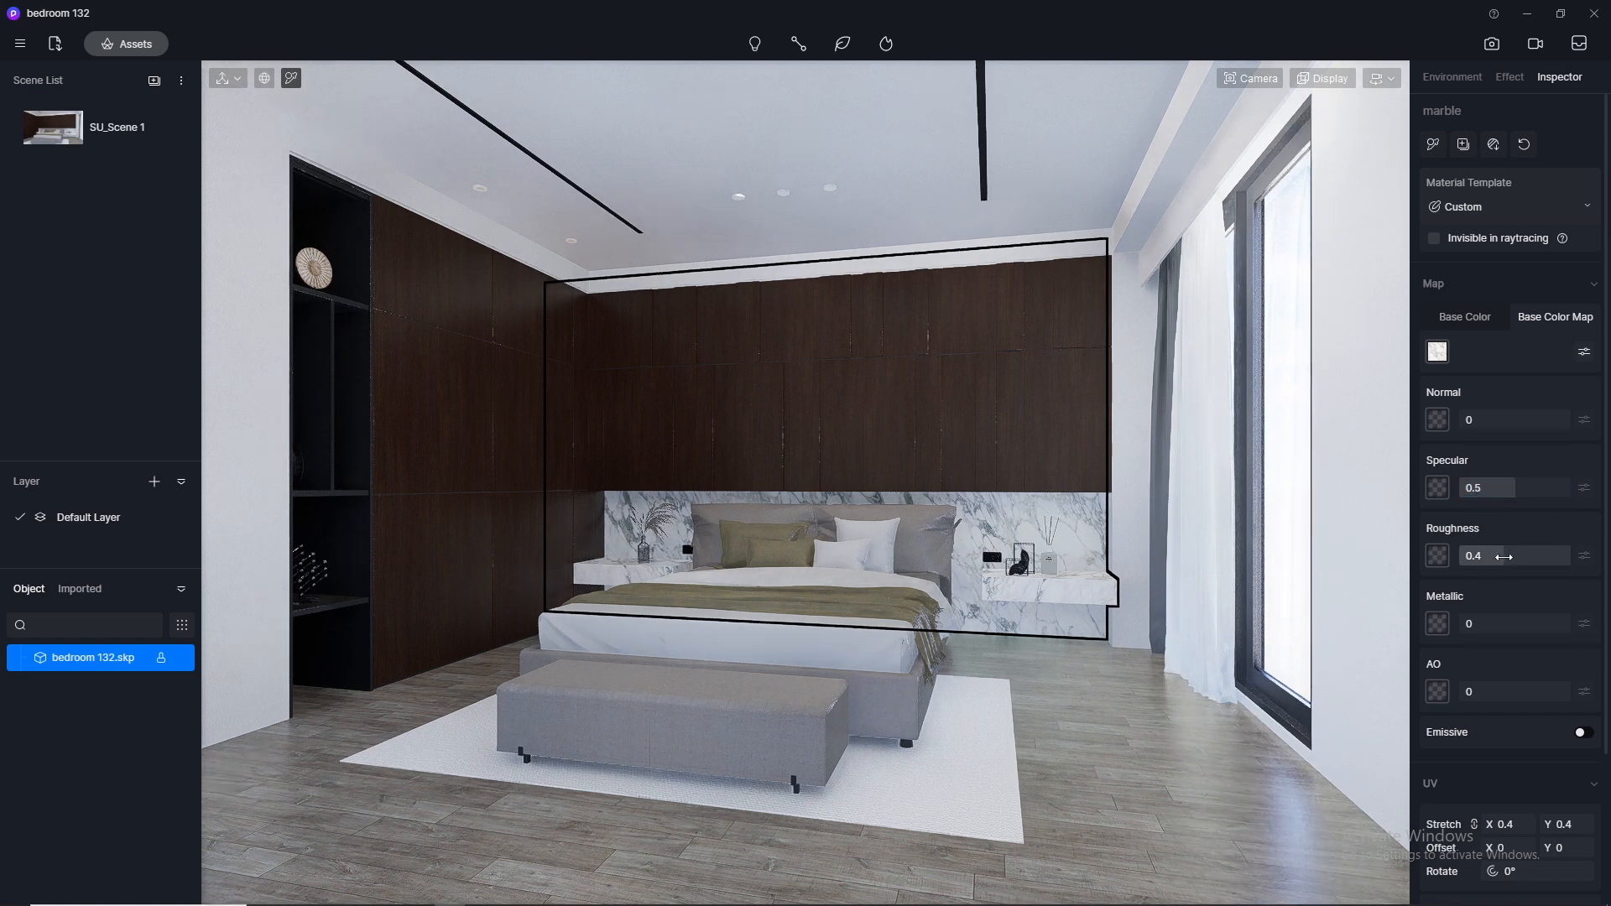
pyautogui.write('0.2')
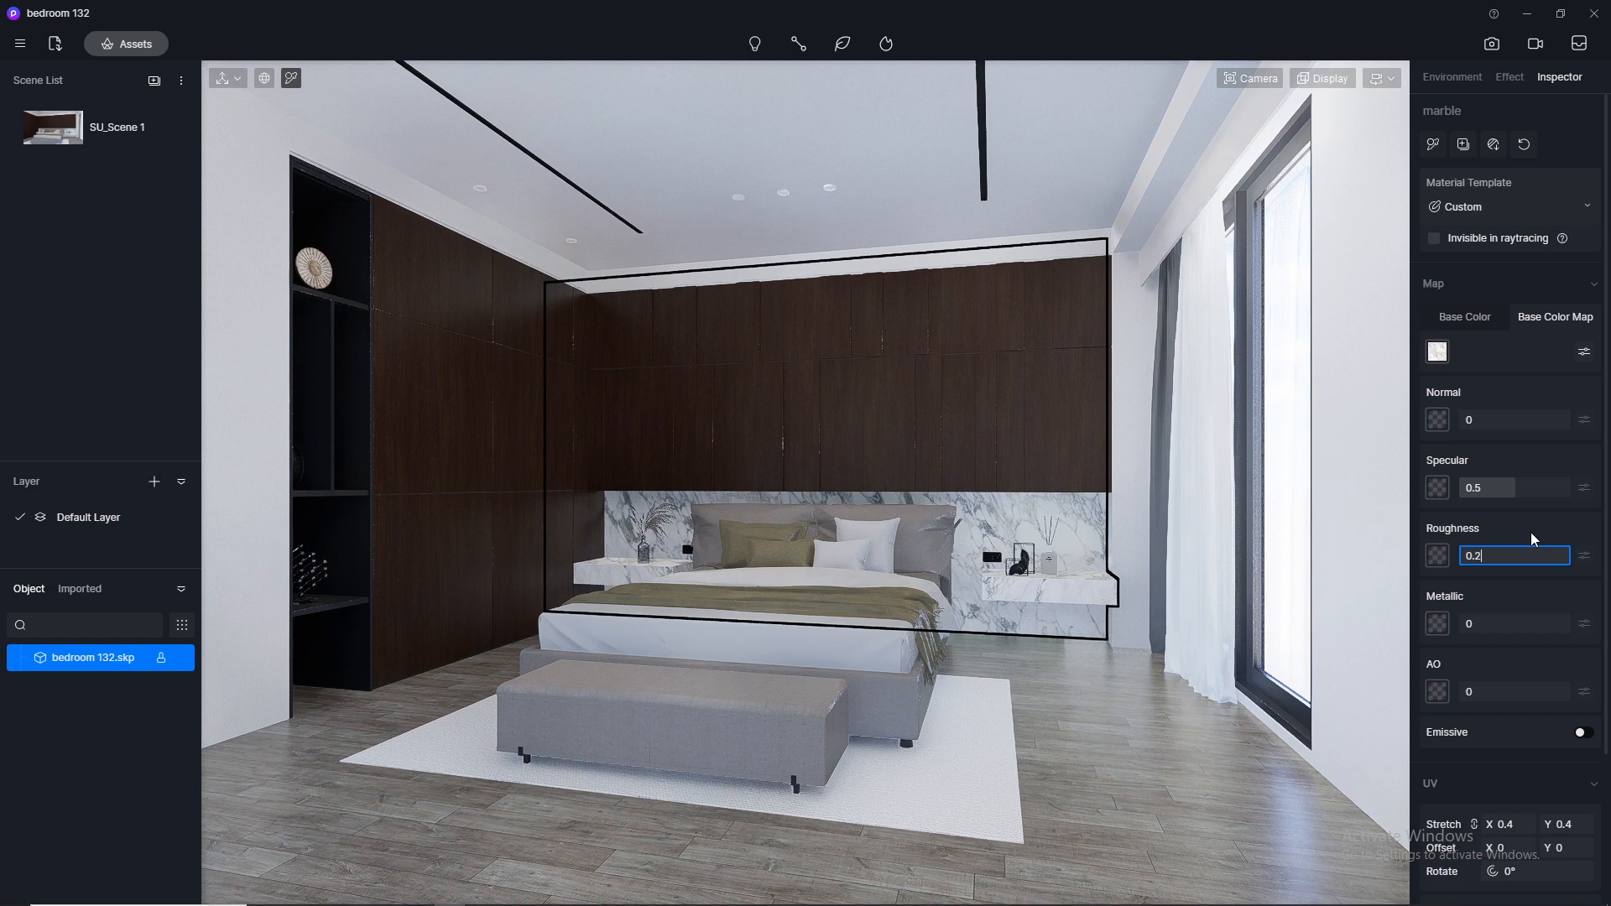
pyautogui.press('Return')
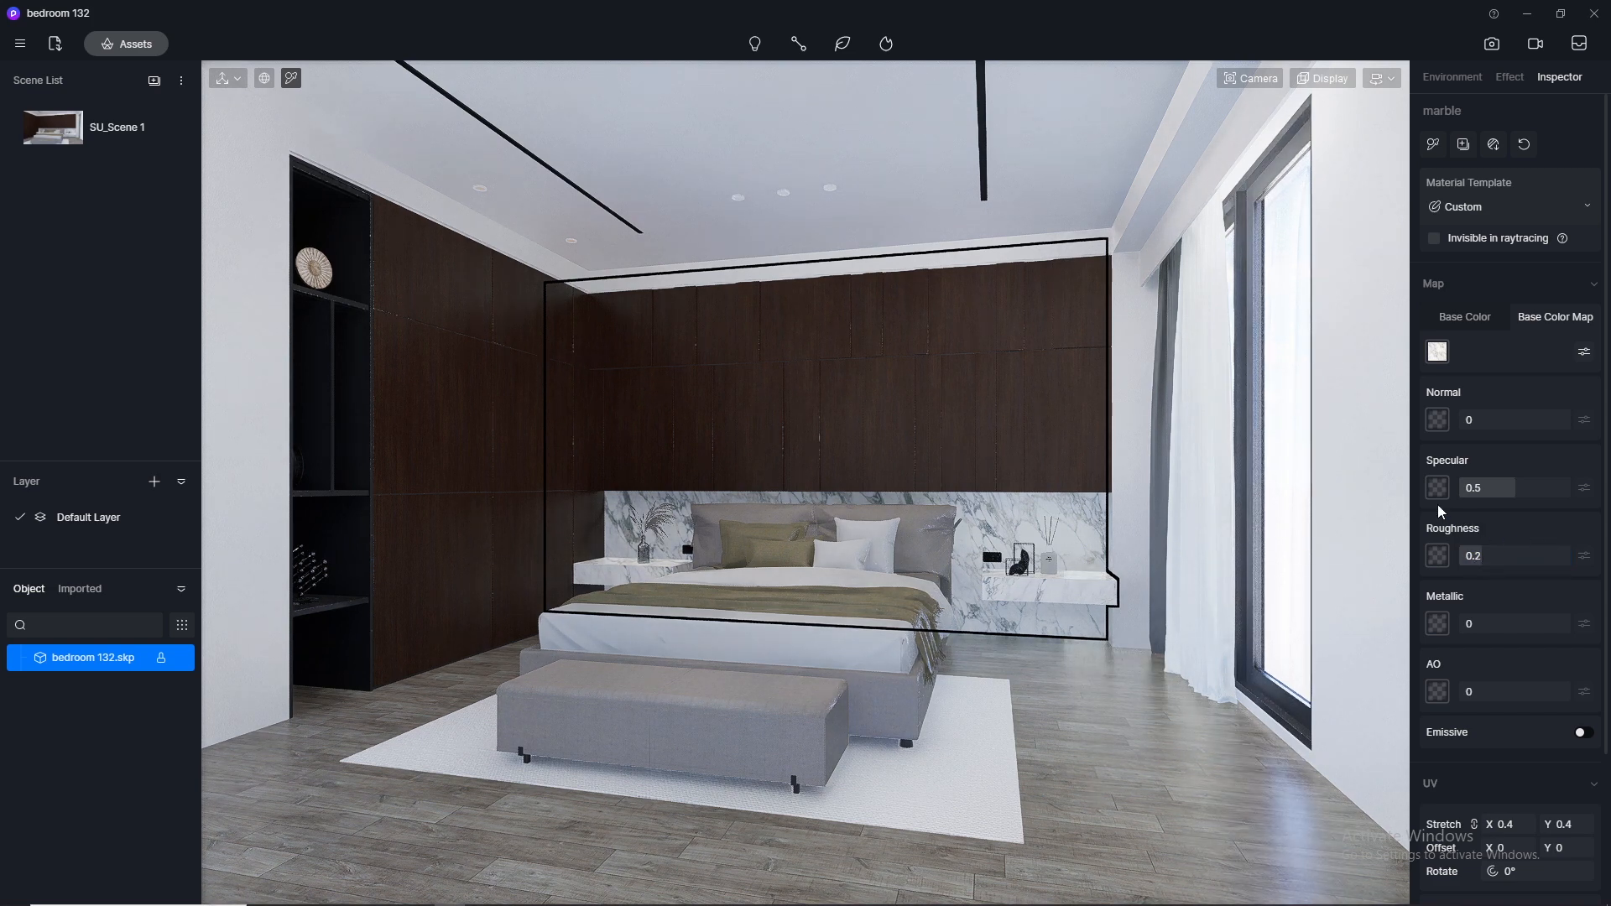
# Pick the plaster material on the white wall, copy its base color map into the normal map and set the normal to 0.15
pyautogui.click(1252, 188)
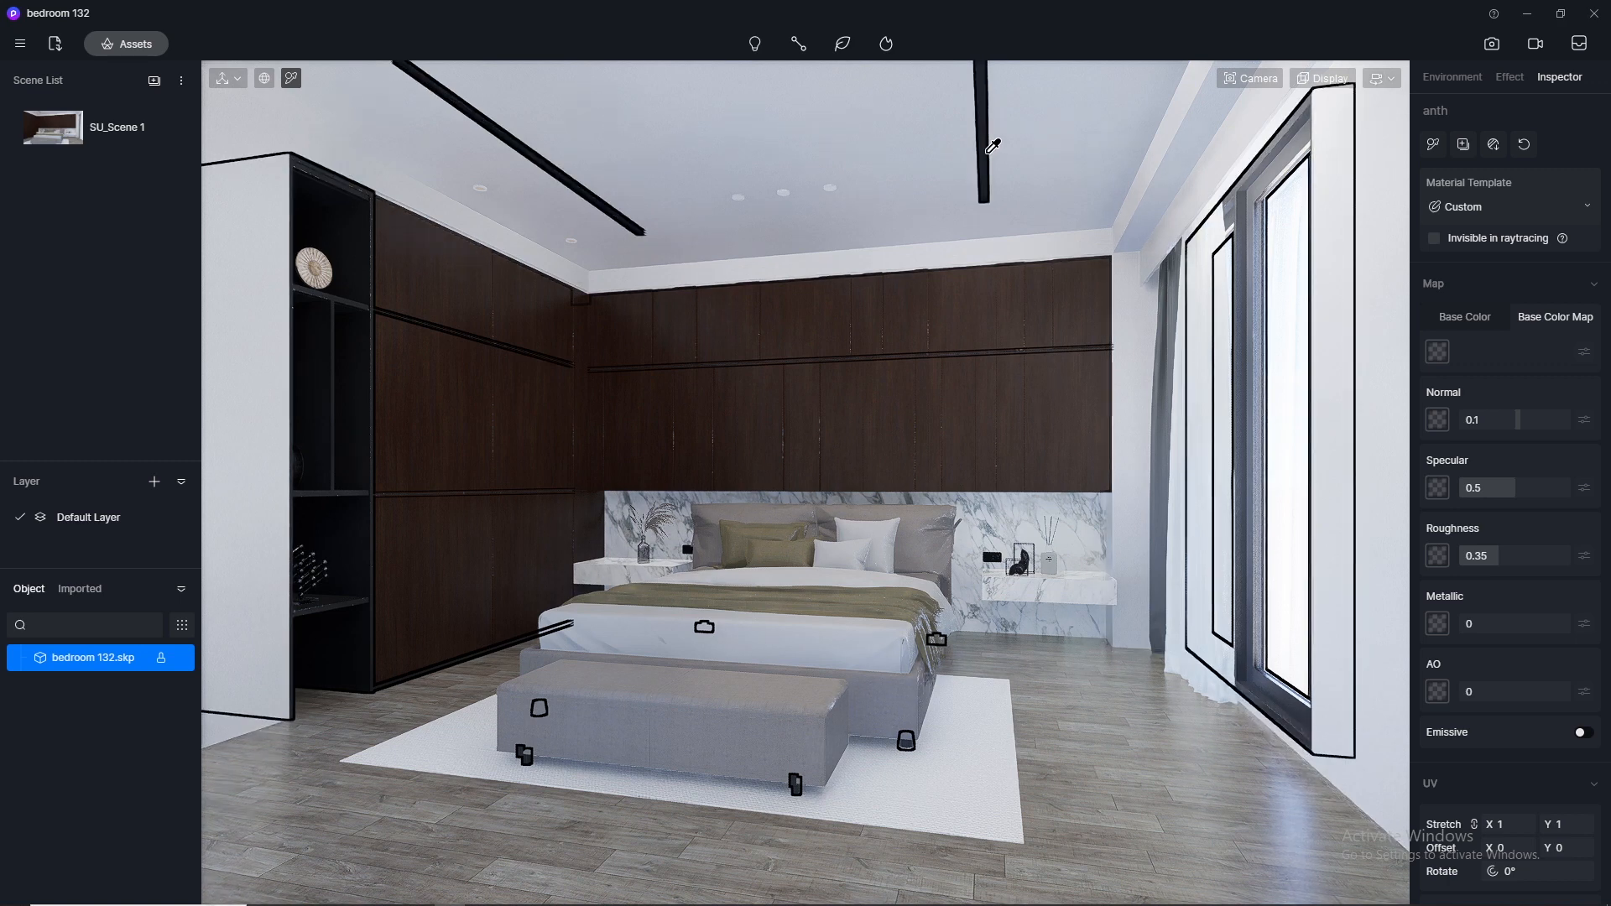
pyautogui.scroll(1, 612, 197)
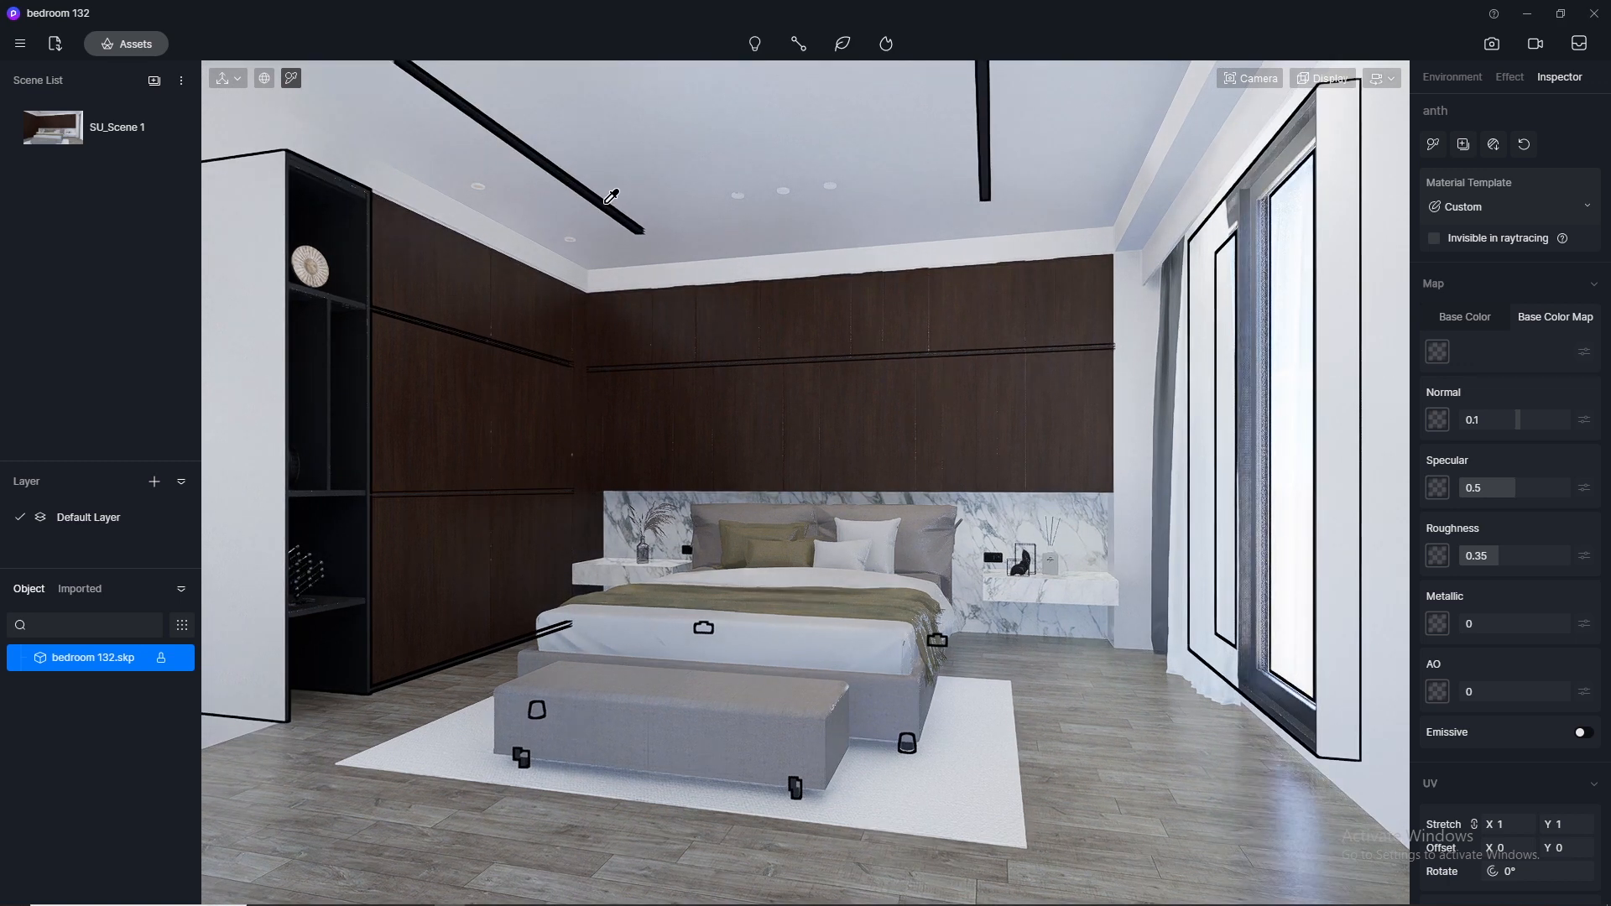
pyautogui.click(260, 309)
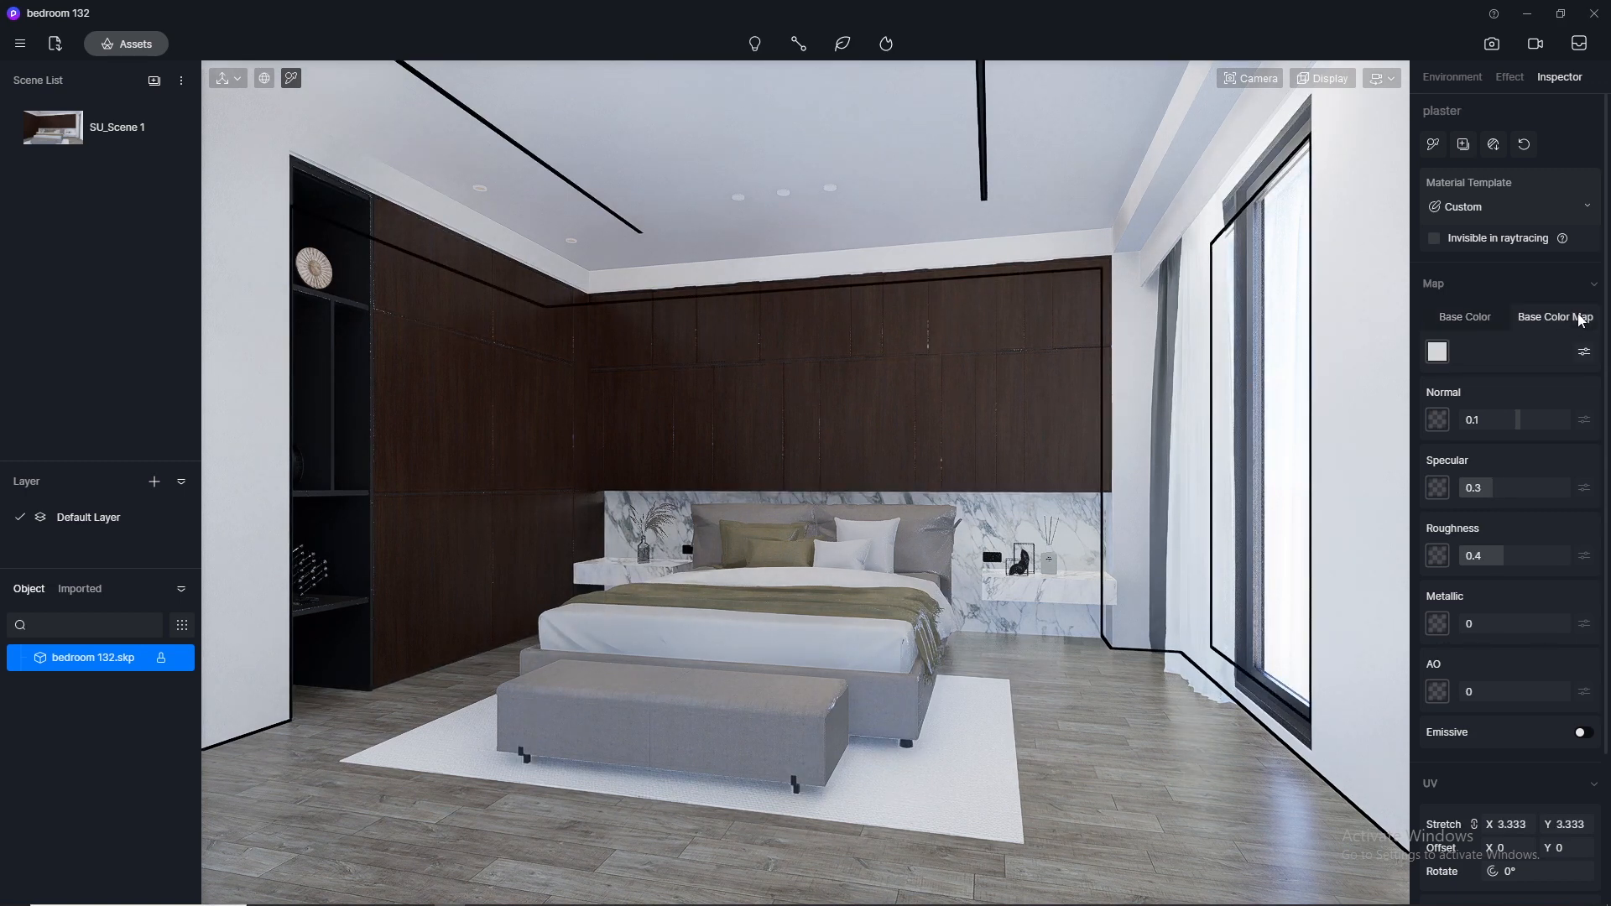
pyautogui.rightClick(1442, 358)
pyautogui.click(1476, 470)
pyautogui.rightClick(1443, 414)
pyautogui.click(1469, 553)
pyautogui.click(1485, 421)
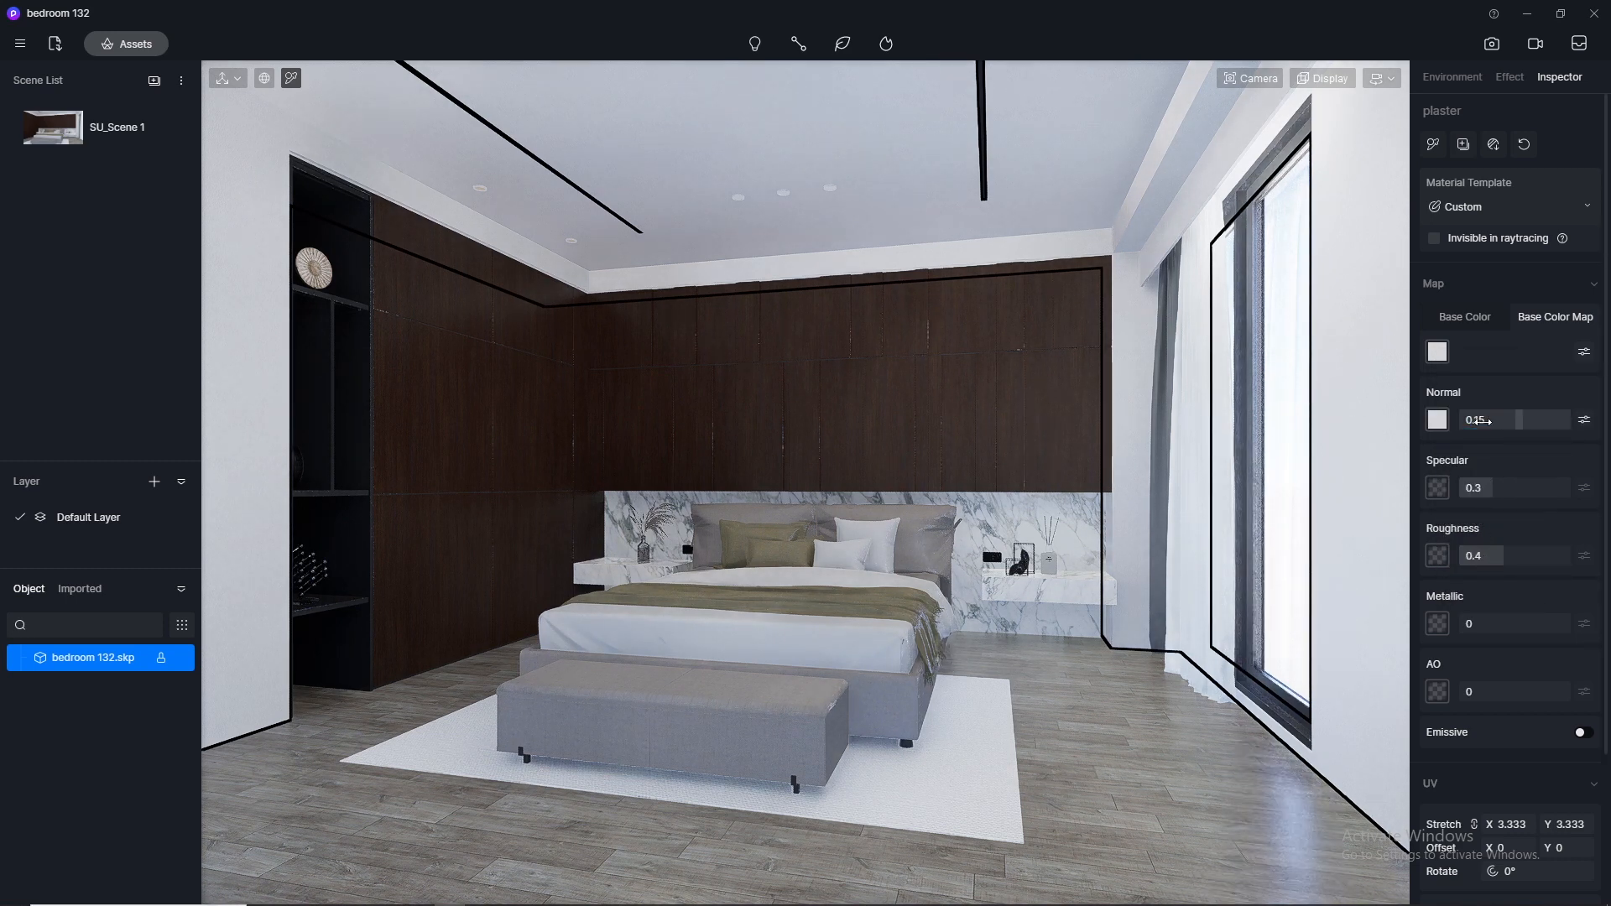
pyautogui.press('Return')
# Set the plaster material's specular to 0.3 and its roughness to 0.8
pyautogui.click(1486, 485)
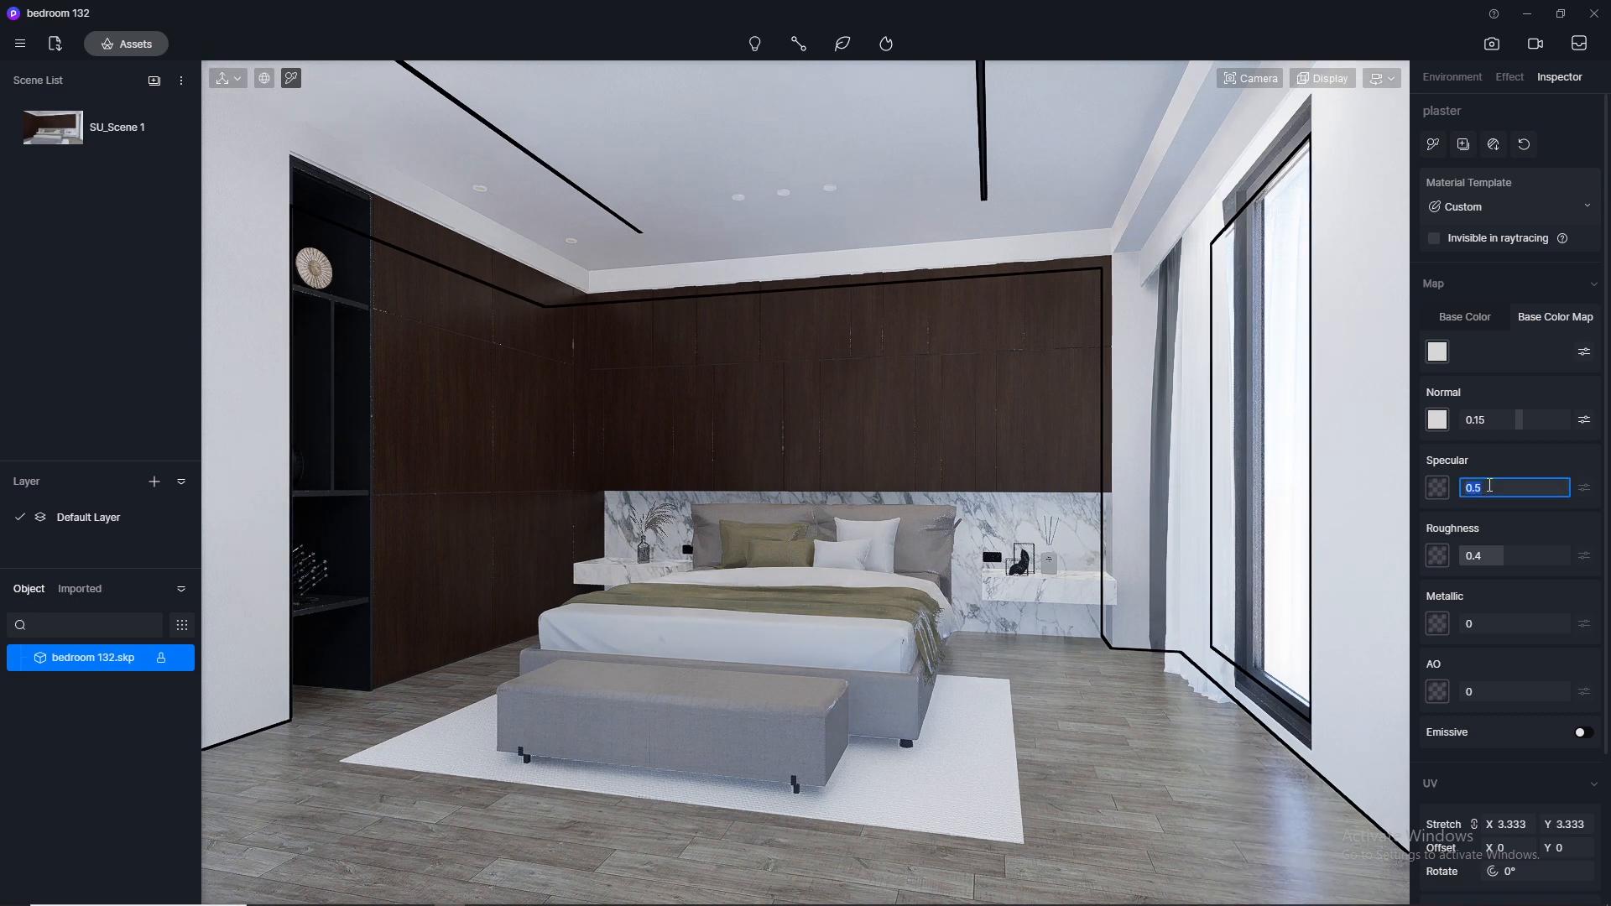
pyautogui.press('Return')
pyautogui.click(1505, 560)
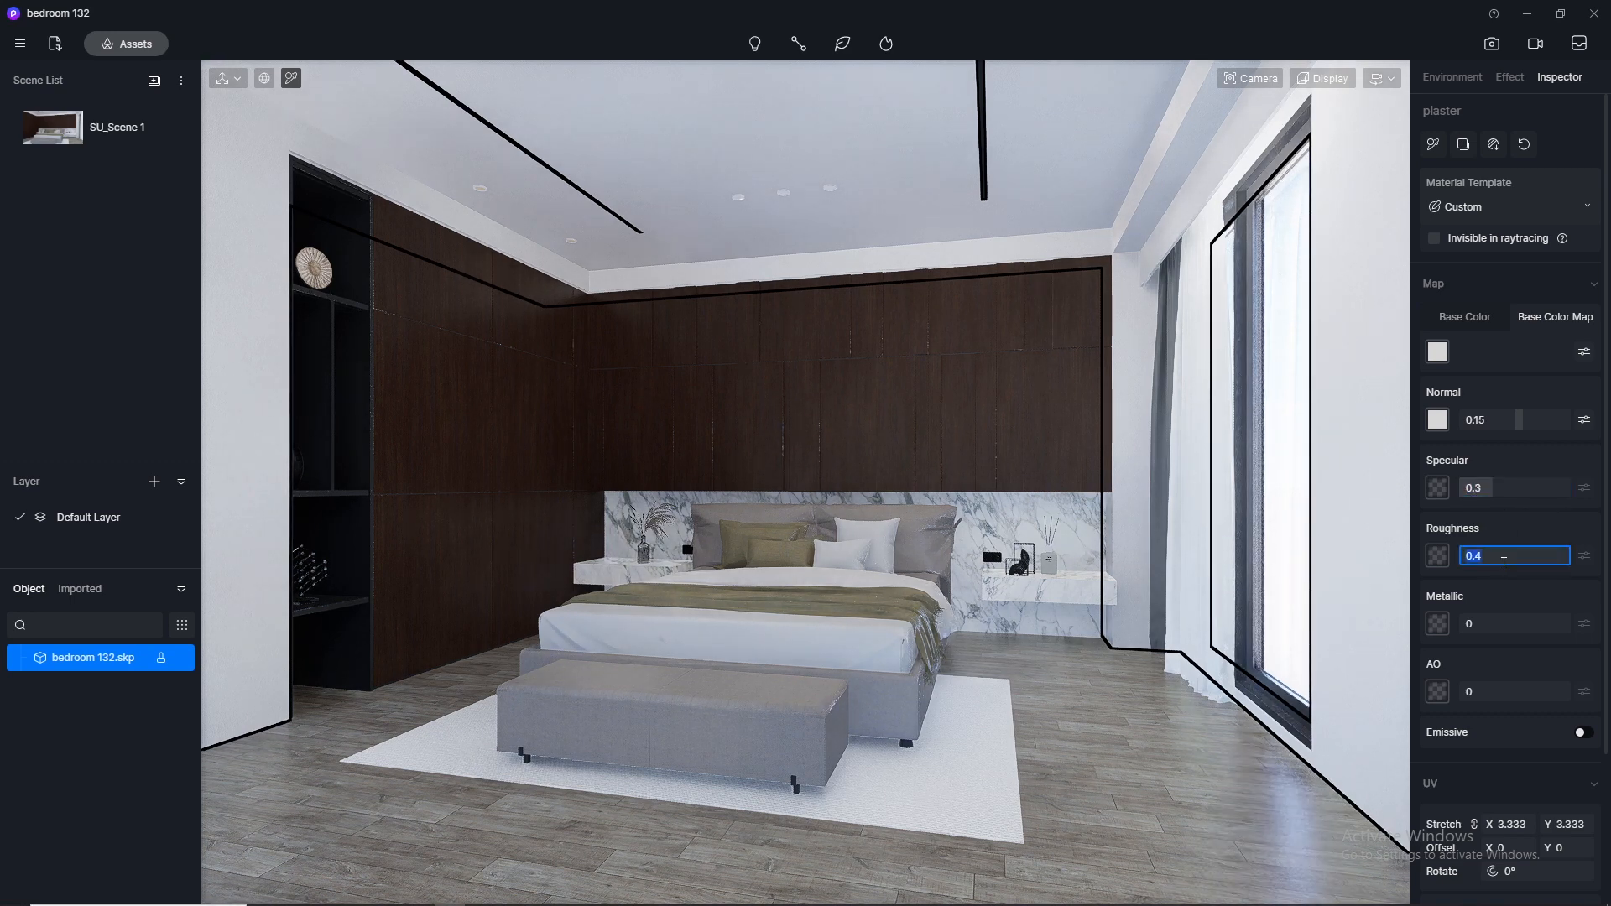
pyautogui.press('Return')
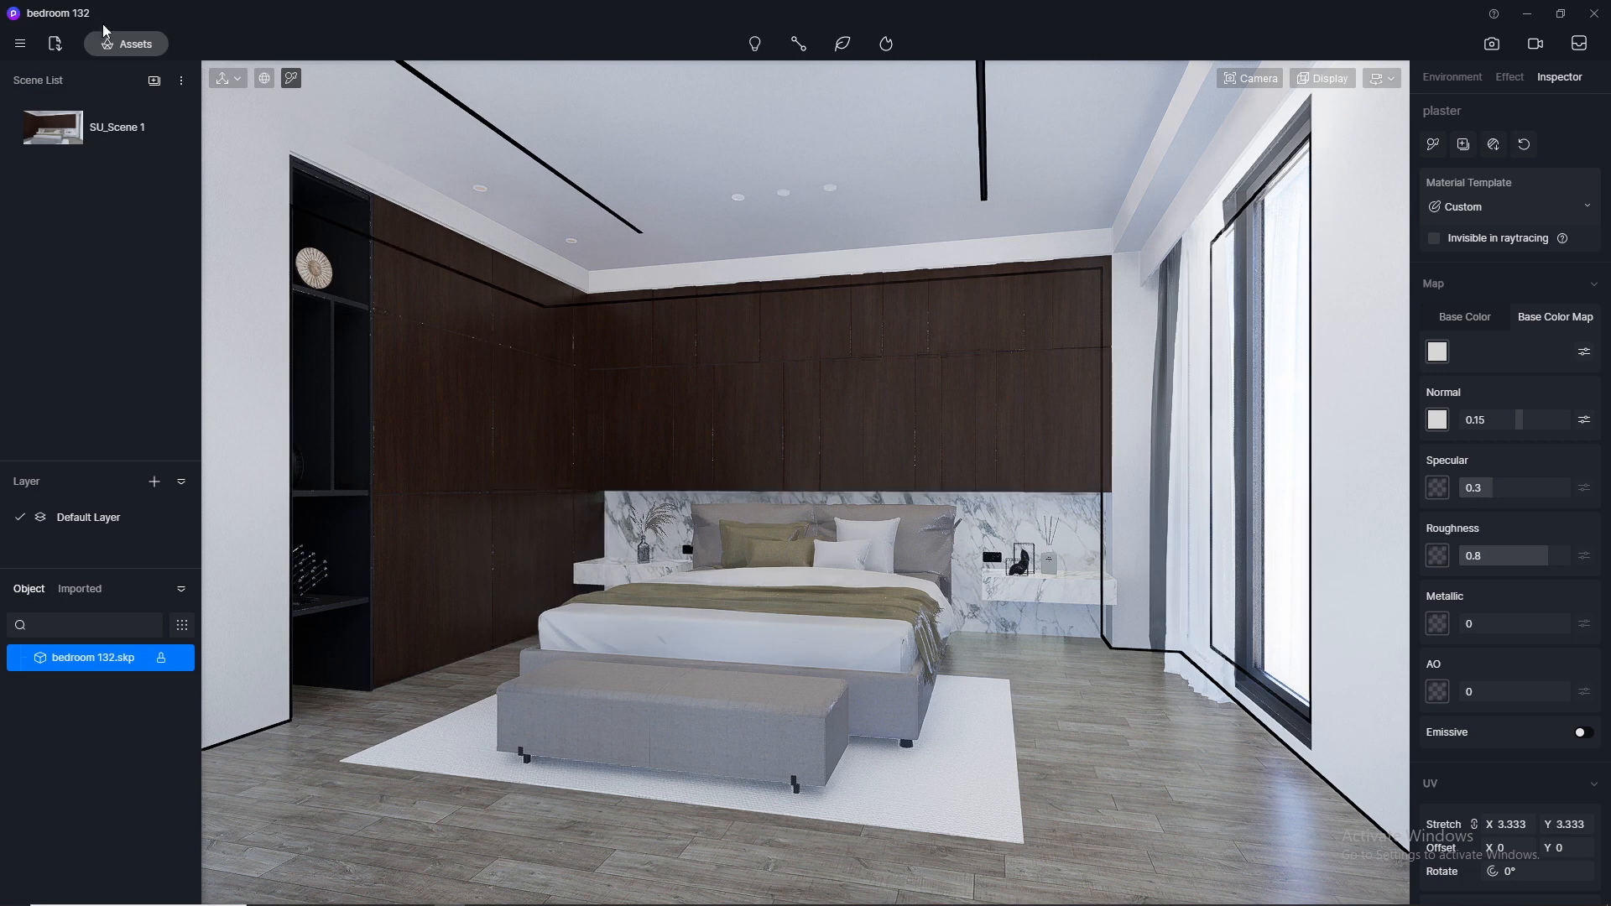
# Set the viewport navigation mode to Orbit
pyautogui.click(1383, 81)
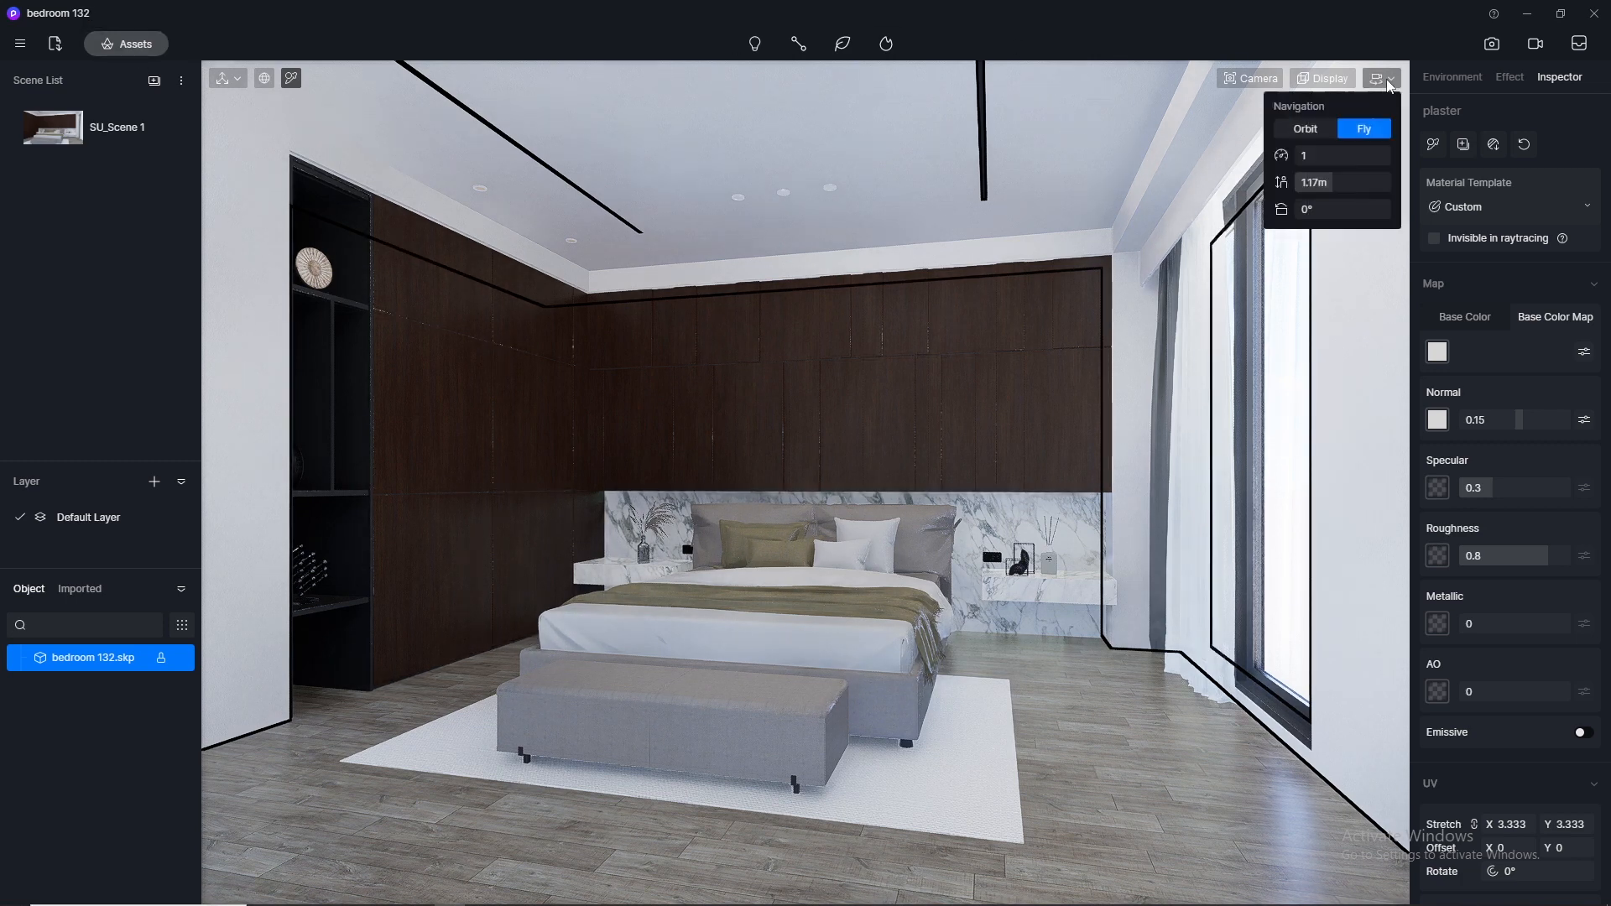
pyautogui.click(1306, 133)
pyautogui.scroll(3, 761, 557)
pyautogui.moveTo(762, 557); pyautogui.dragTo(864, 576, button='middle')
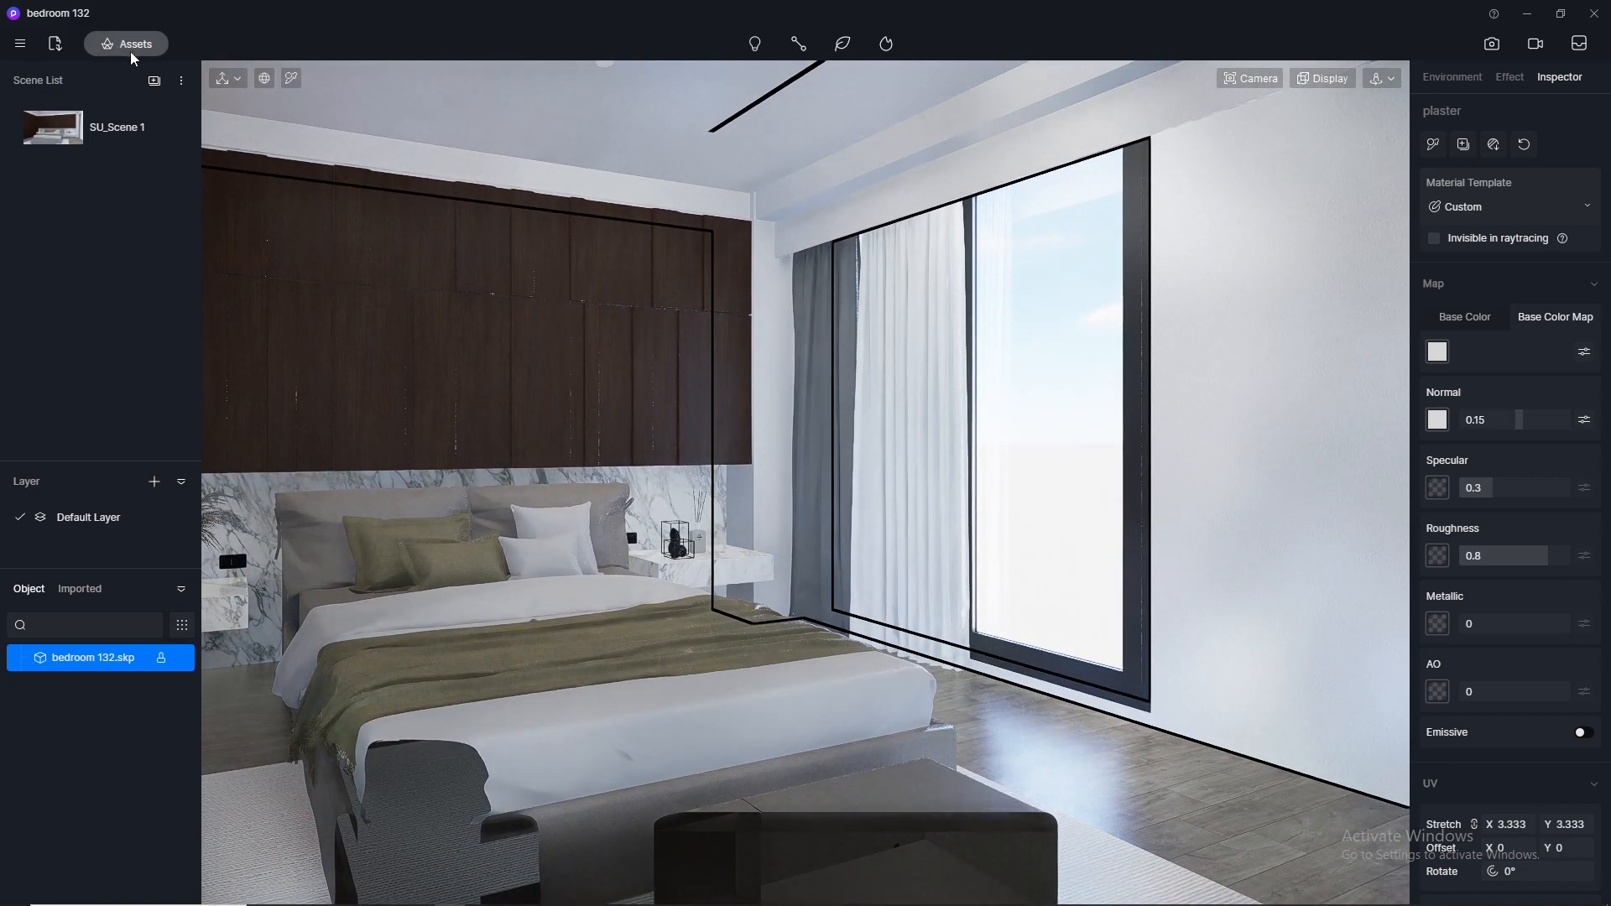
# Open the asset library and browse the Glass materials and their Transparent Glass subcategory
pyautogui.click(129, 48)
pyautogui.moveTo(216, 26); pyautogui.dragTo(324, 28)
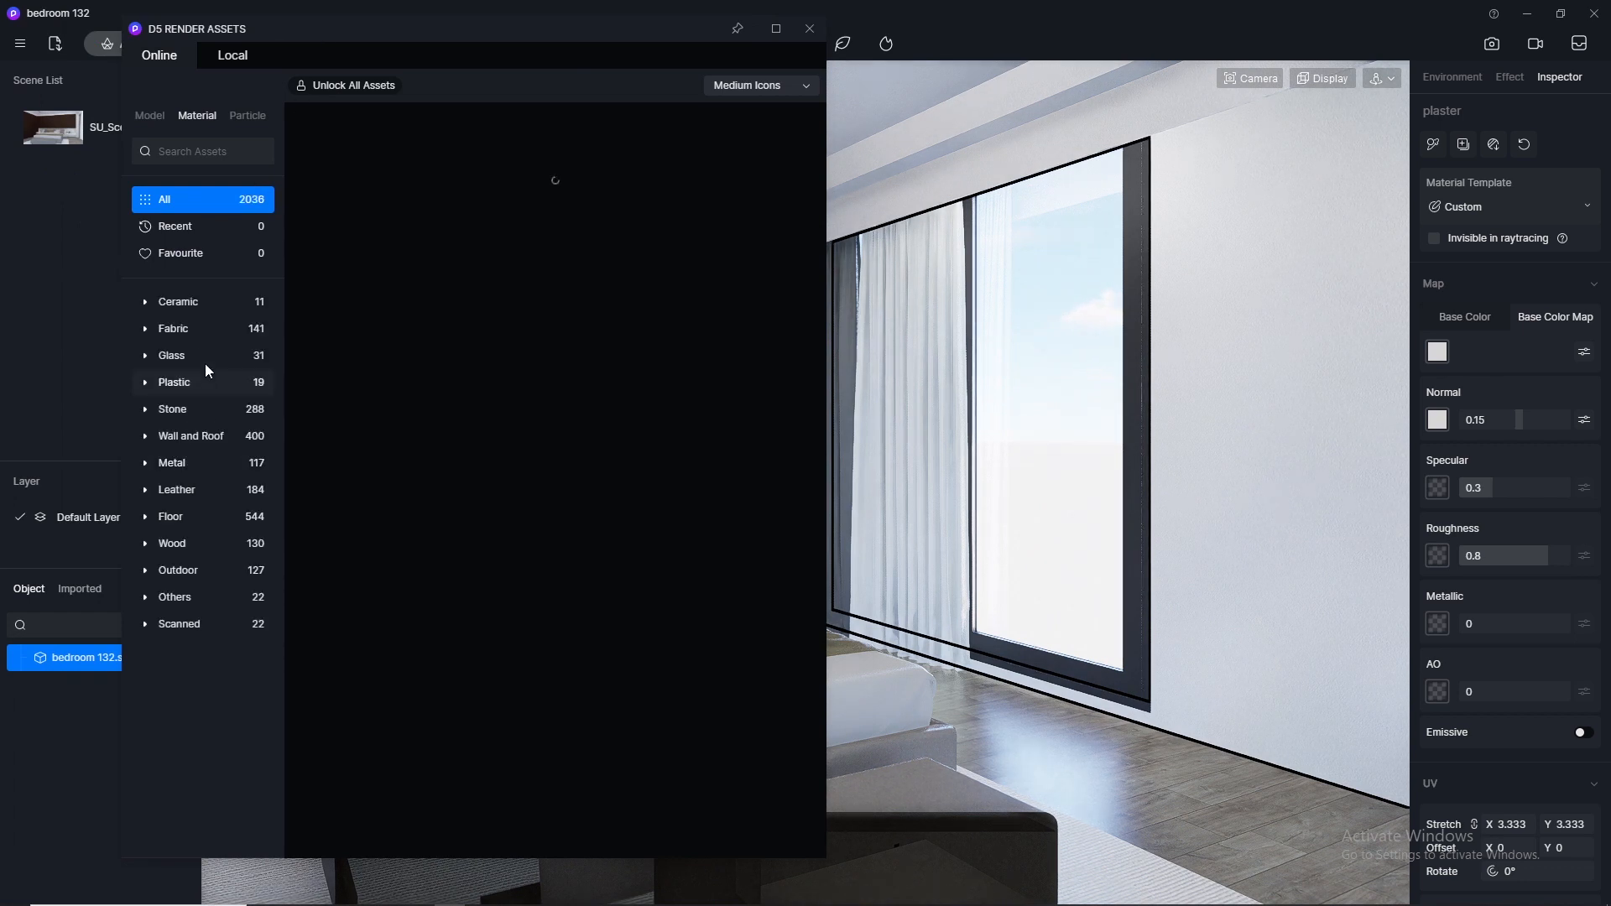
pyautogui.click(184, 357)
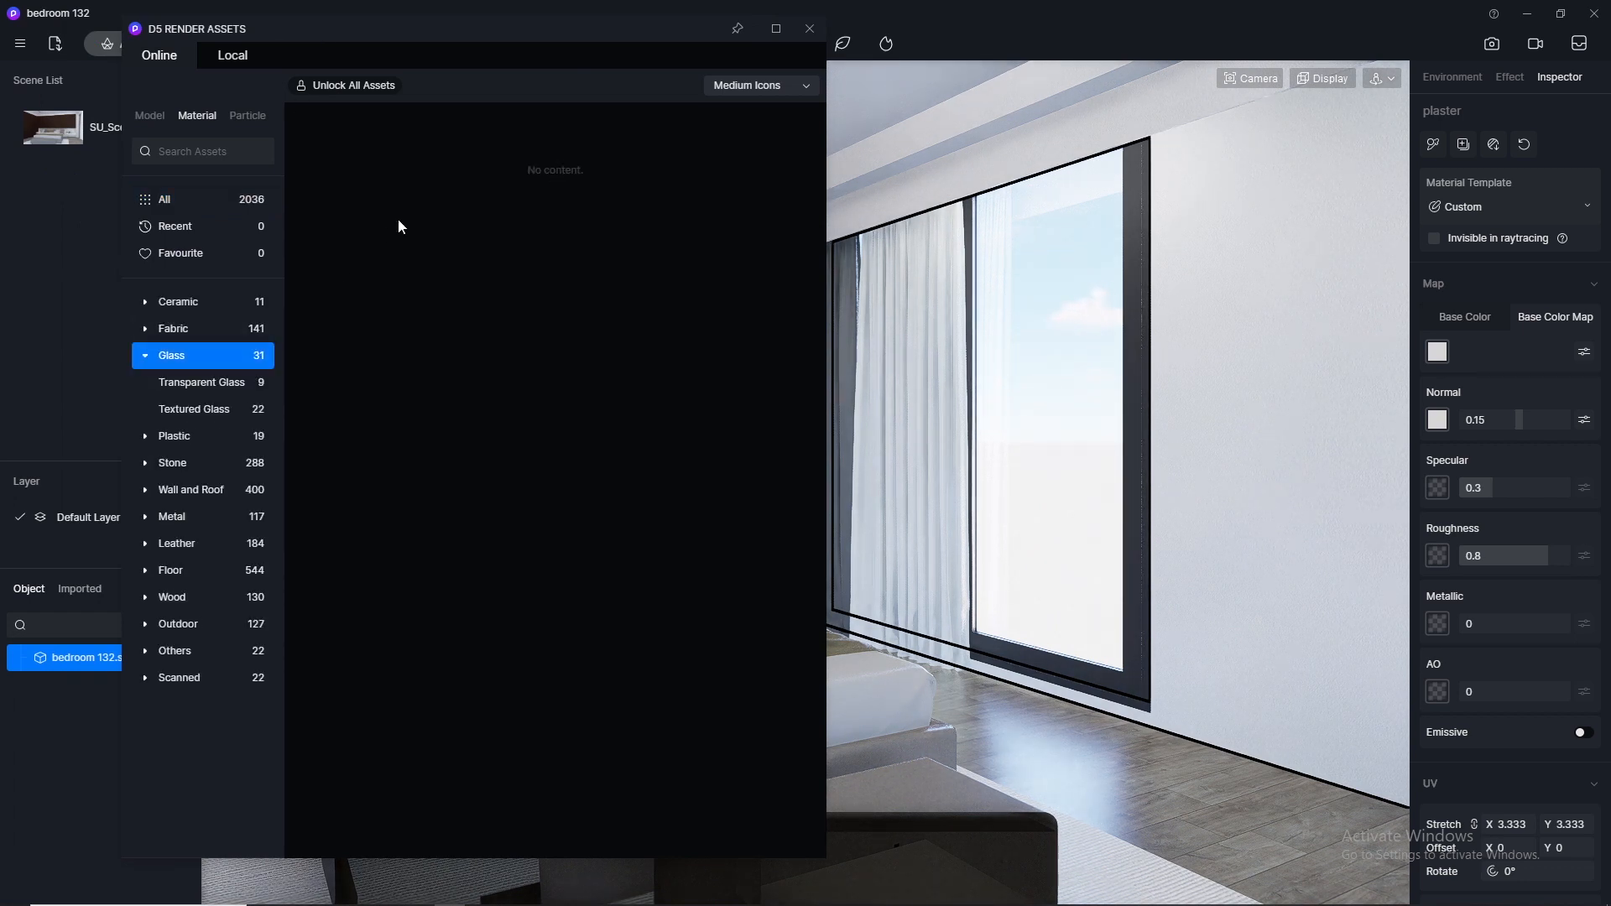
pyautogui.click(198, 384)
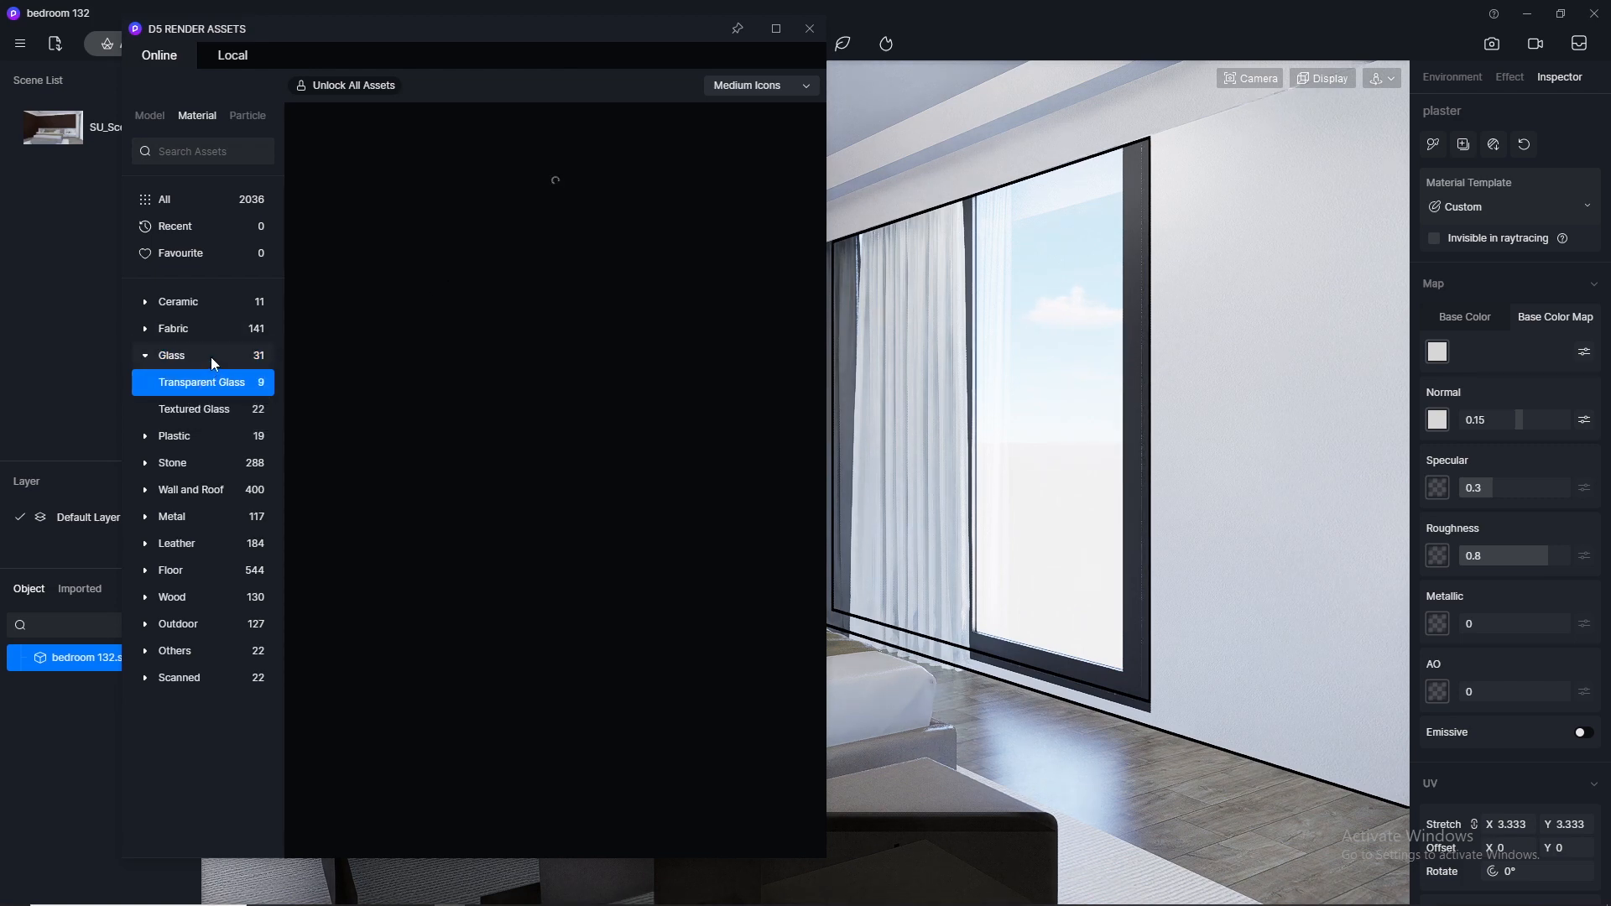
pyautogui.click(212, 358)
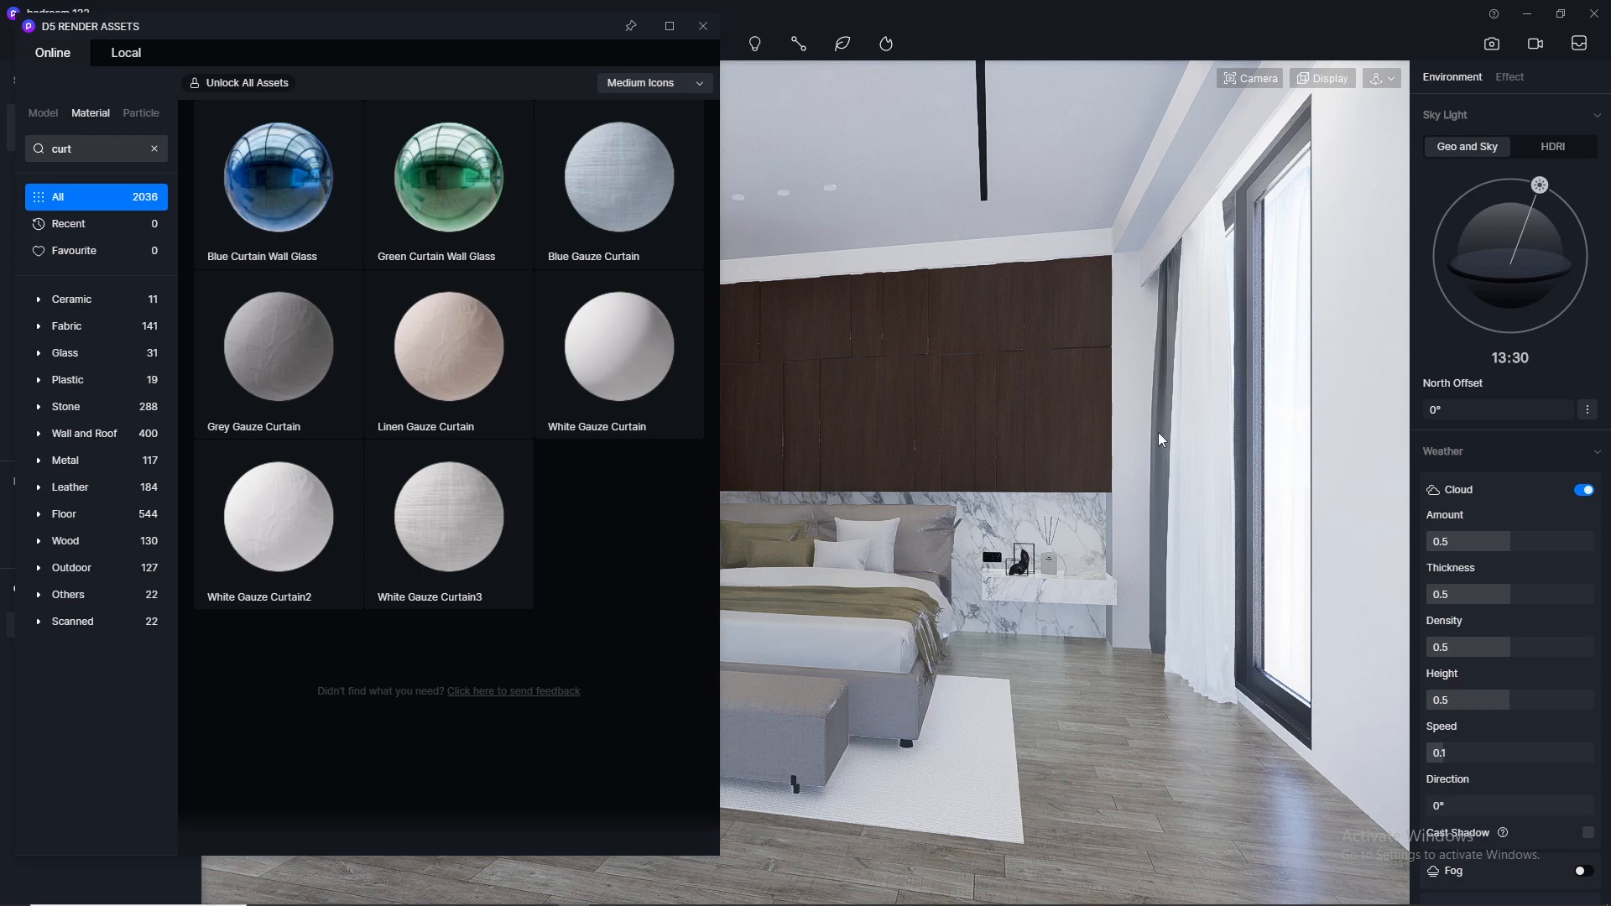
# Apply White Gauze Curtain3 to the sheer white curtain and Grey Gauze Curtain to the grey curtain beside it
pyautogui.scroll(6, 1158, 432)
pyautogui.moveTo(1139, 443); pyautogui.dragTo(1030, 517, button='right')
pyautogui.scroll(-5, 1030, 517)
pyautogui.moveTo(431, 530); pyautogui.dragTo(1235, 557)
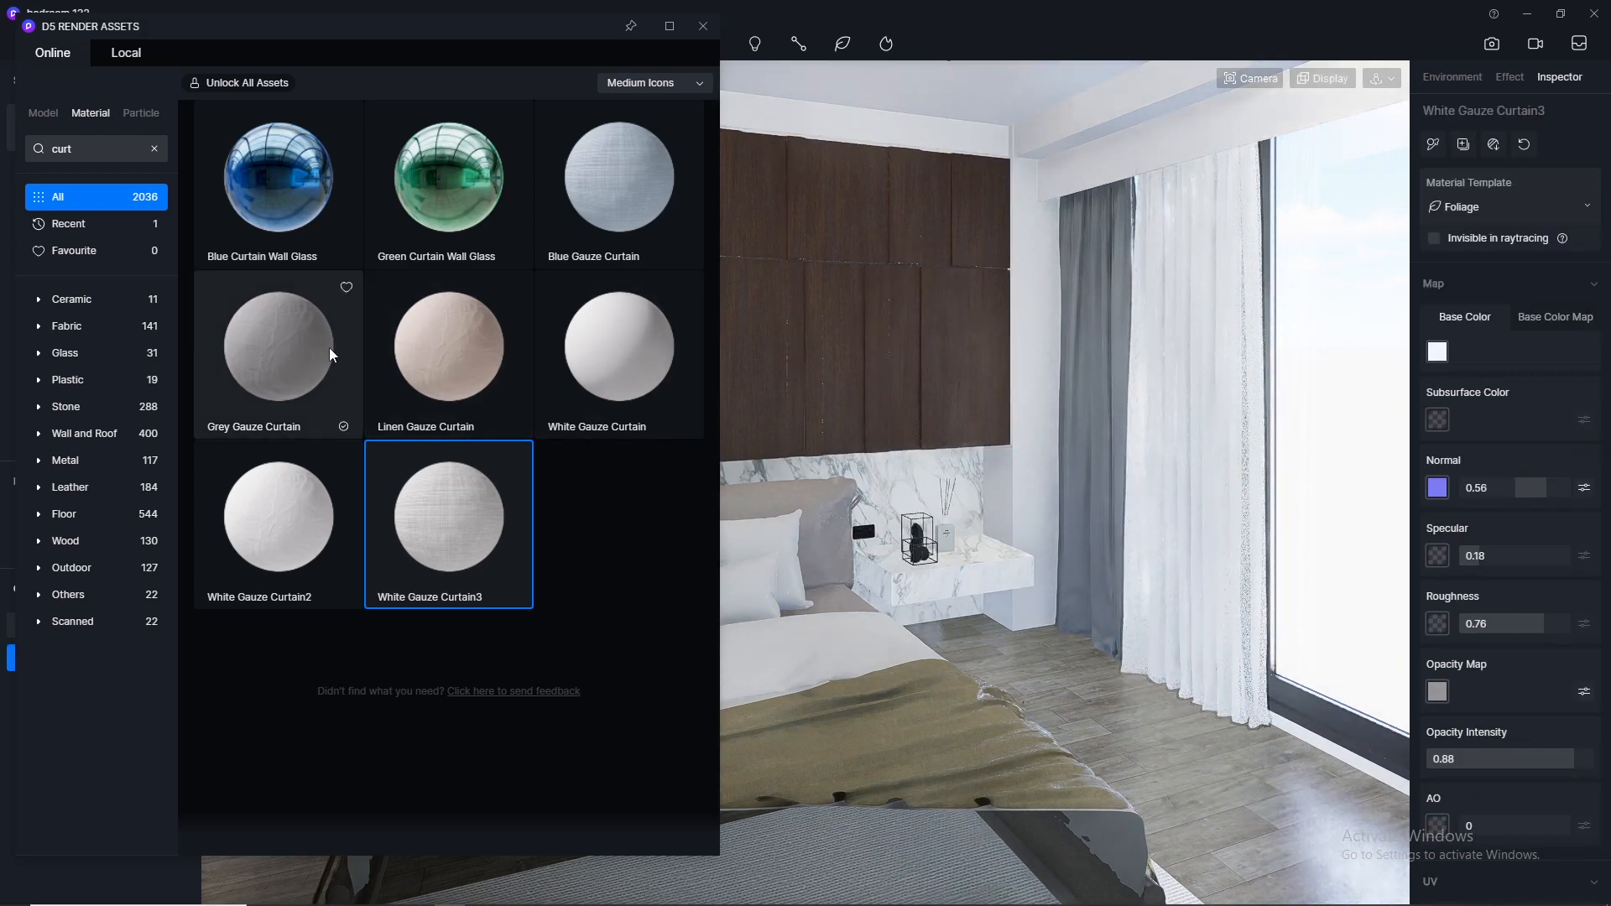
pyautogui.moveTo(332, 354); pyautogui.dragTo(1095, 423)
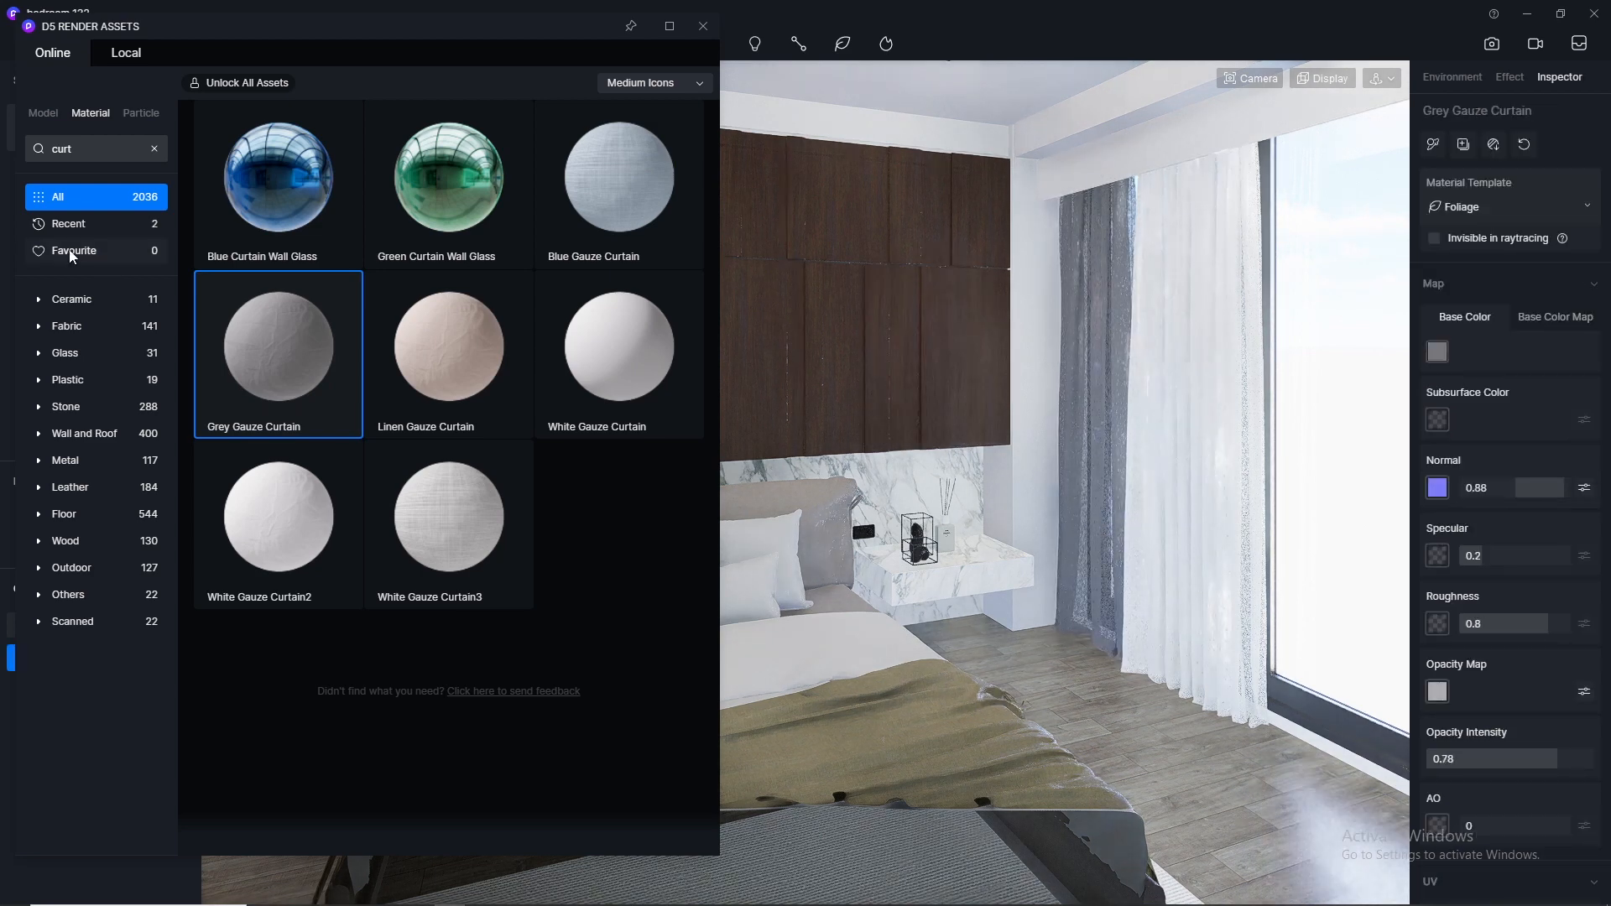
# Clear the curtain search in the asset library and apply Normal Glass from the Glass category to the window pane
pyautogui.click(78, 359)
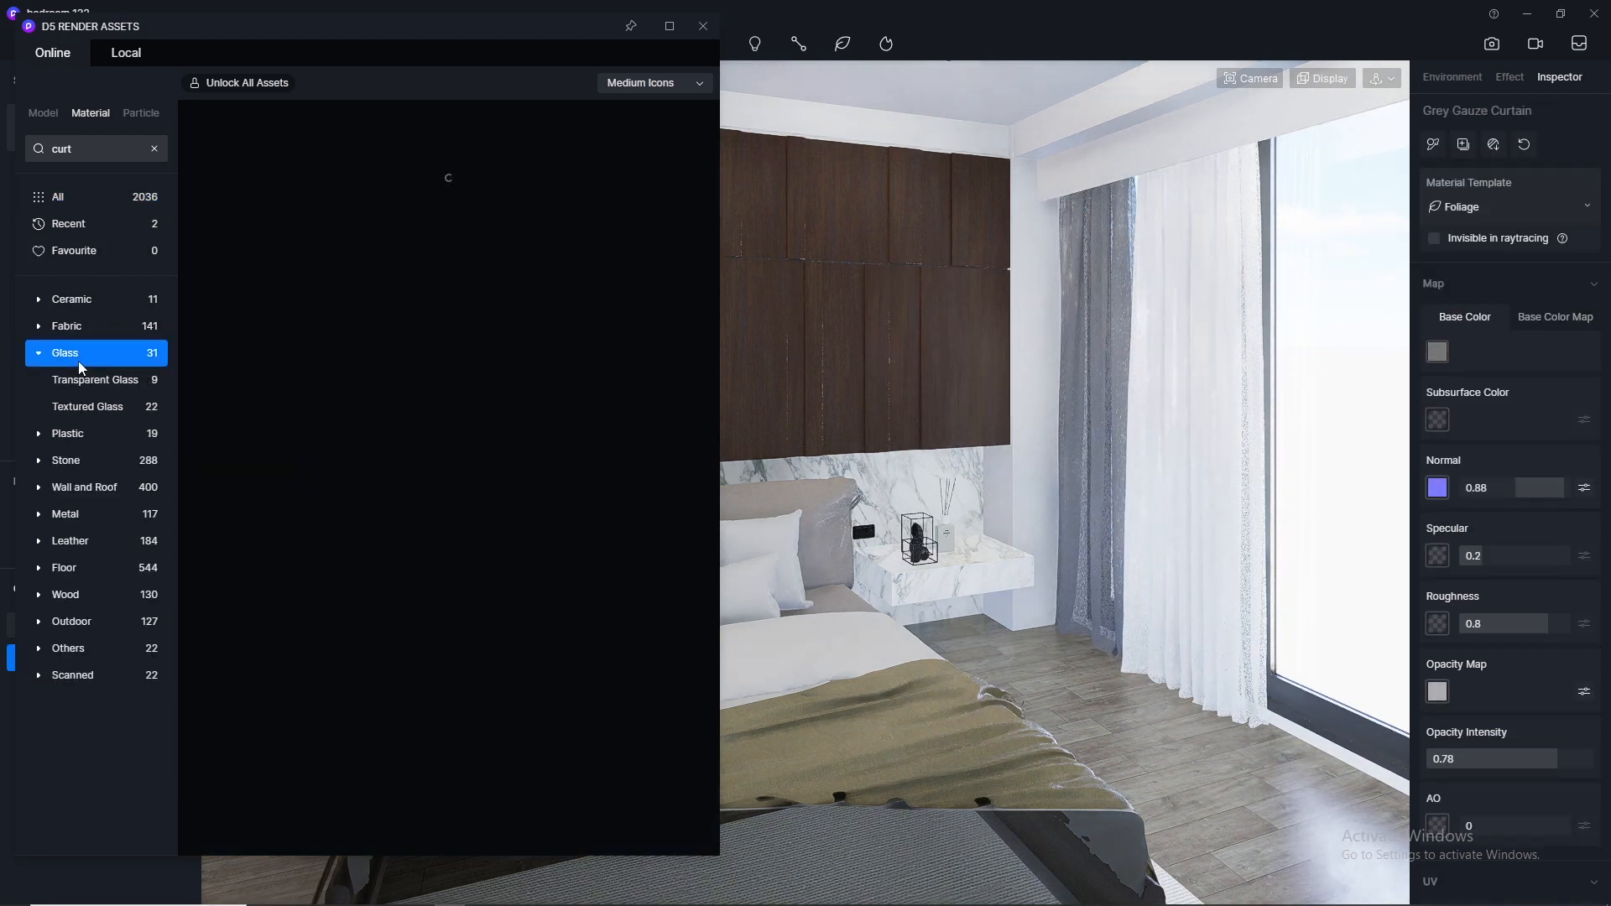
pyautogui.click(154, 148)
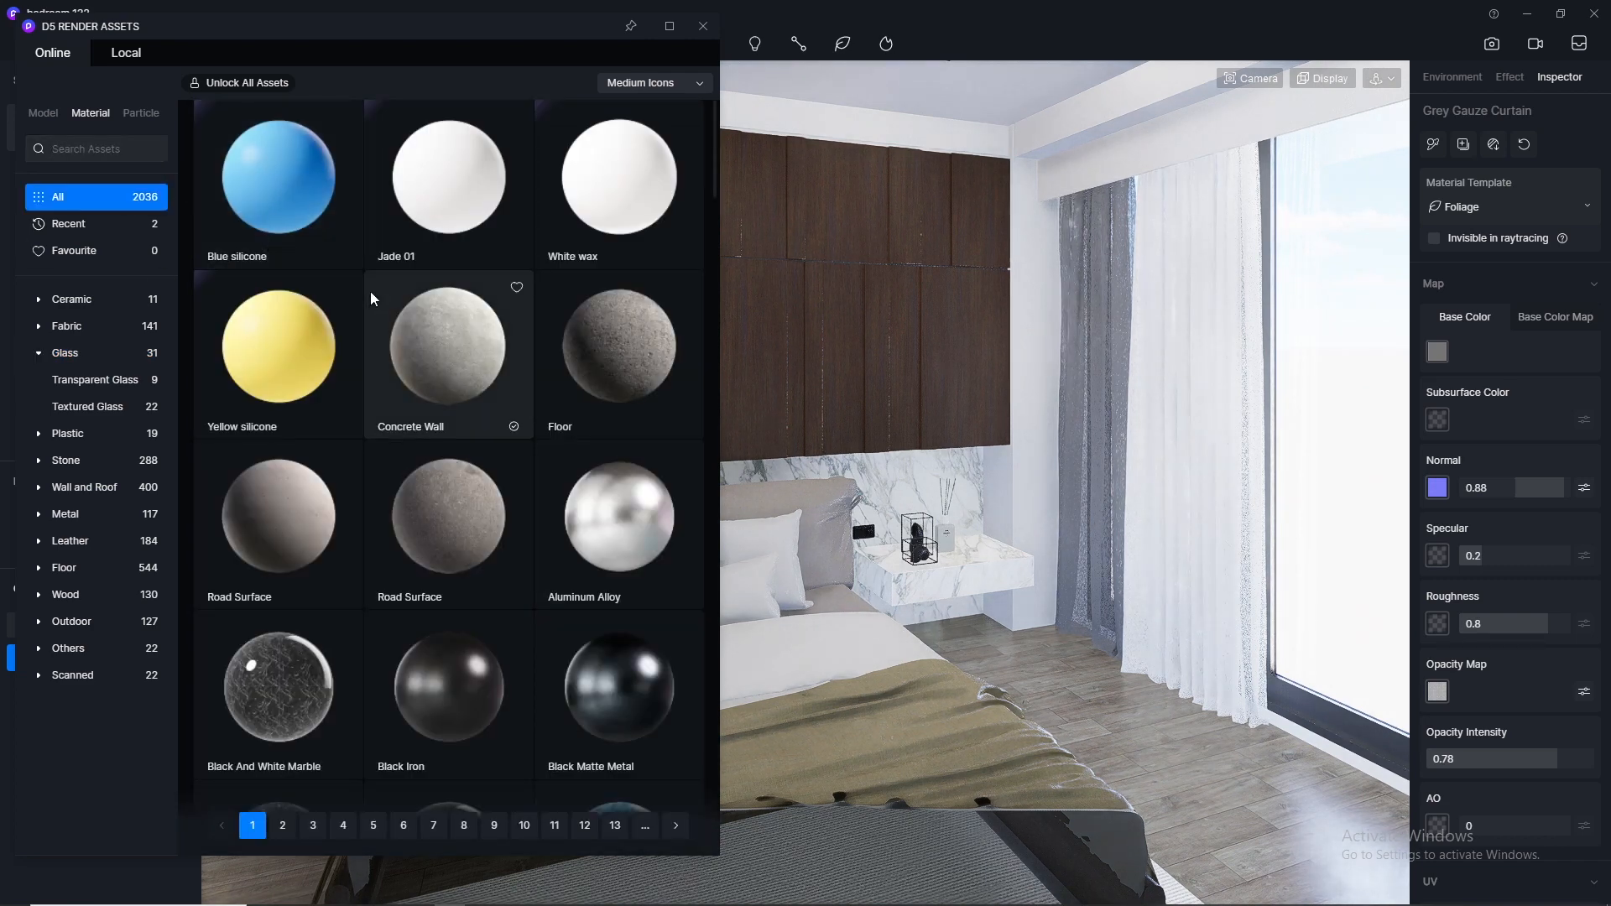
pyautogui.scroll(-2, 467, 431)
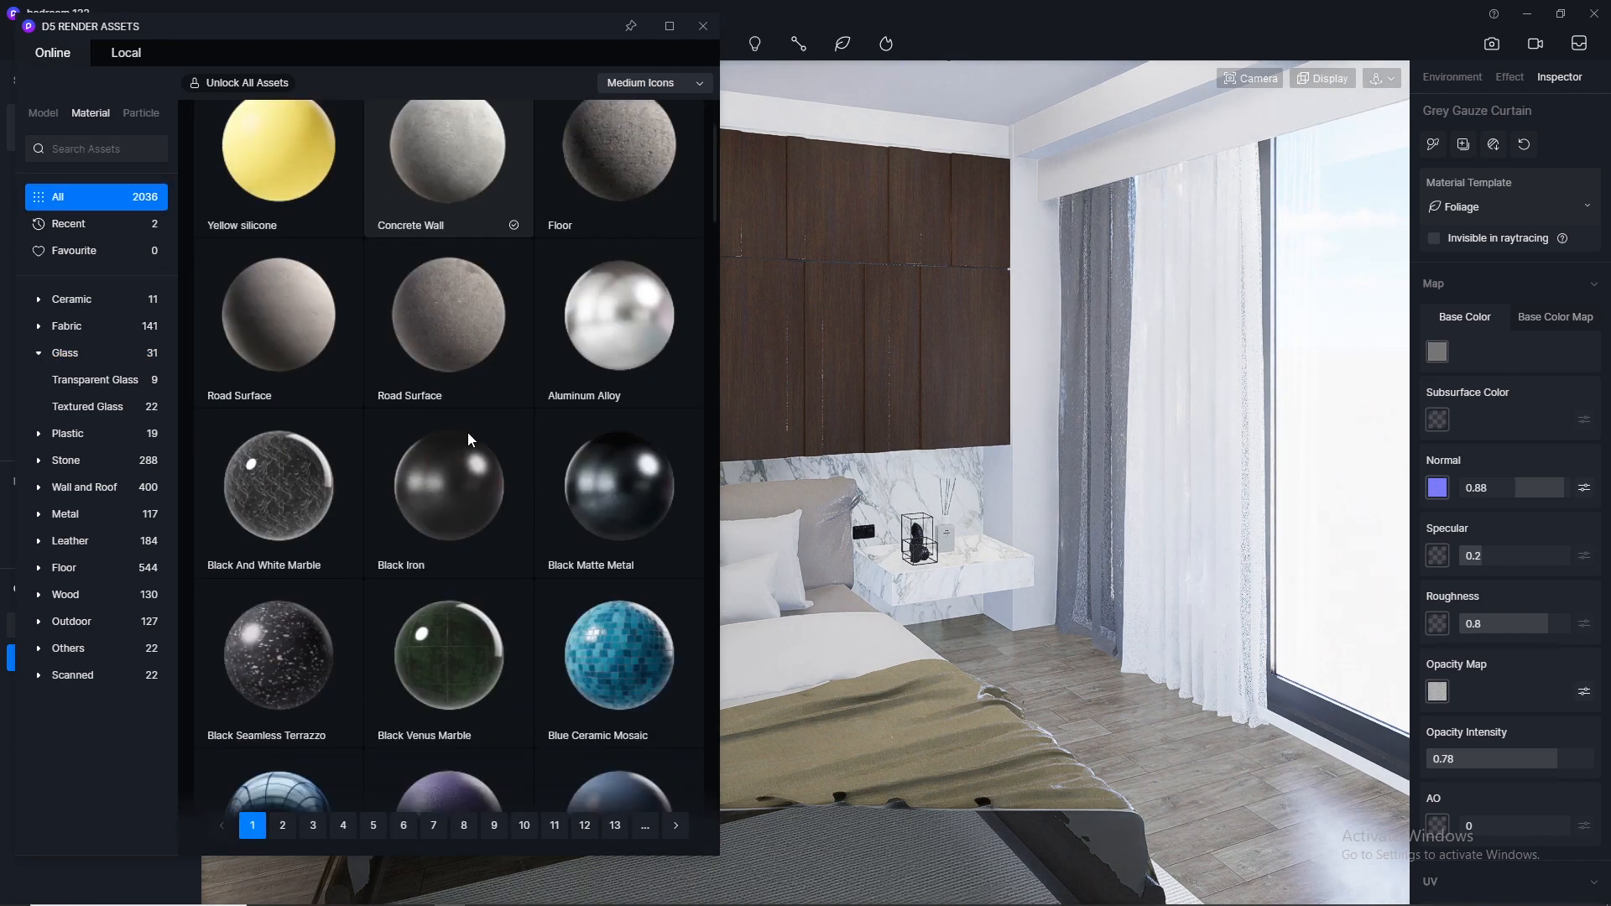
pyautogui.click(73, 351)
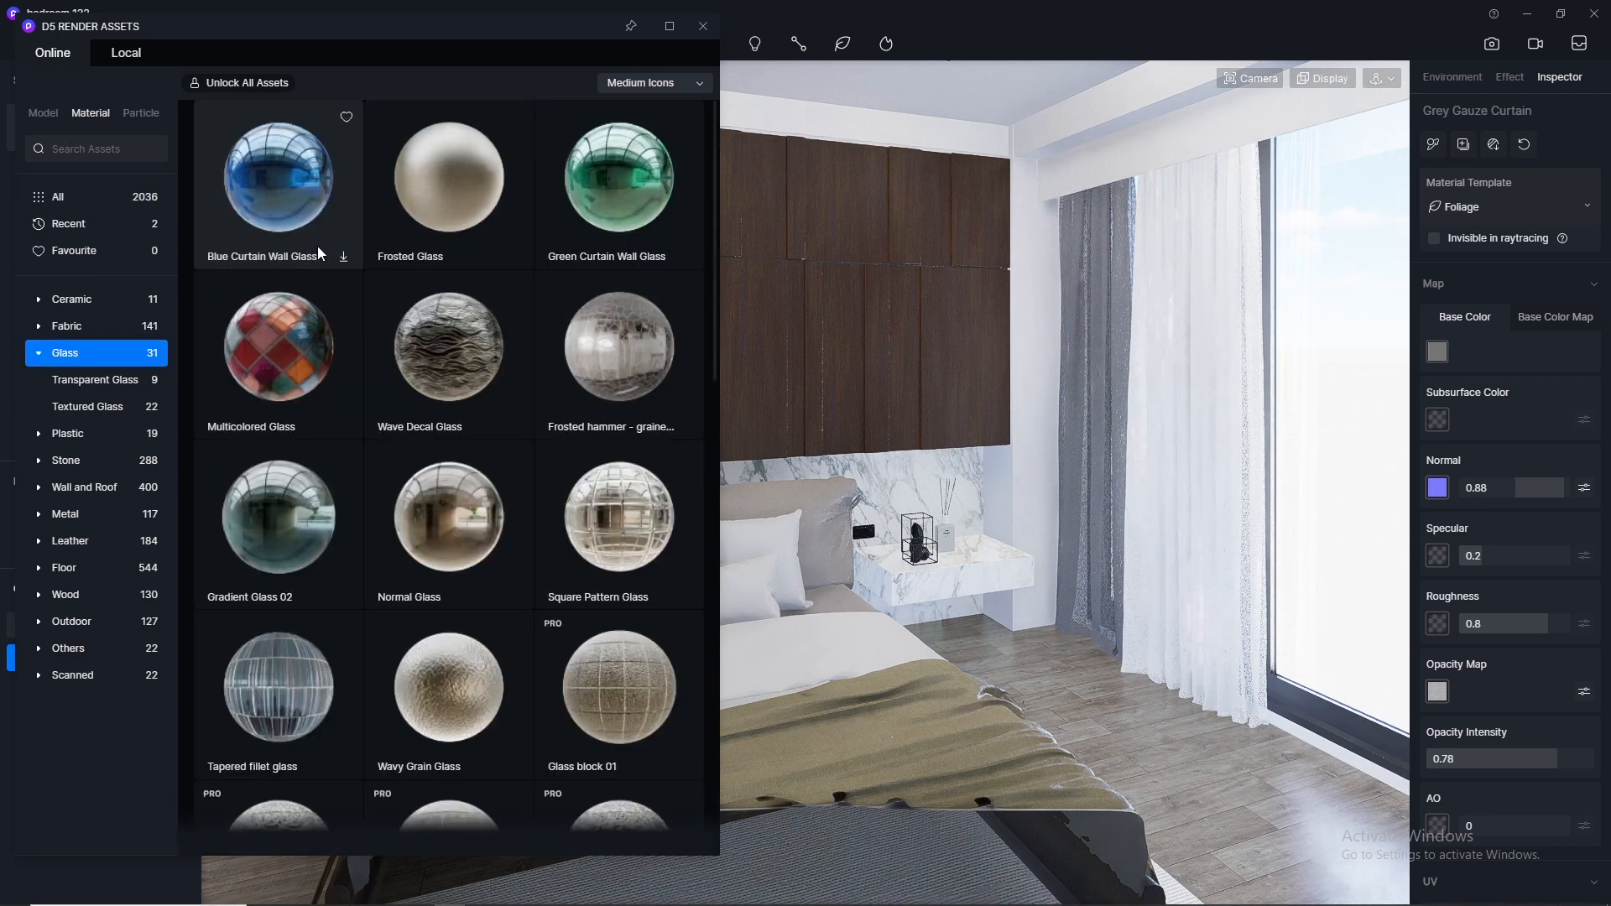
pyautogui.moveTo(457, 520); pyautogui.dragTo(1342, 487)
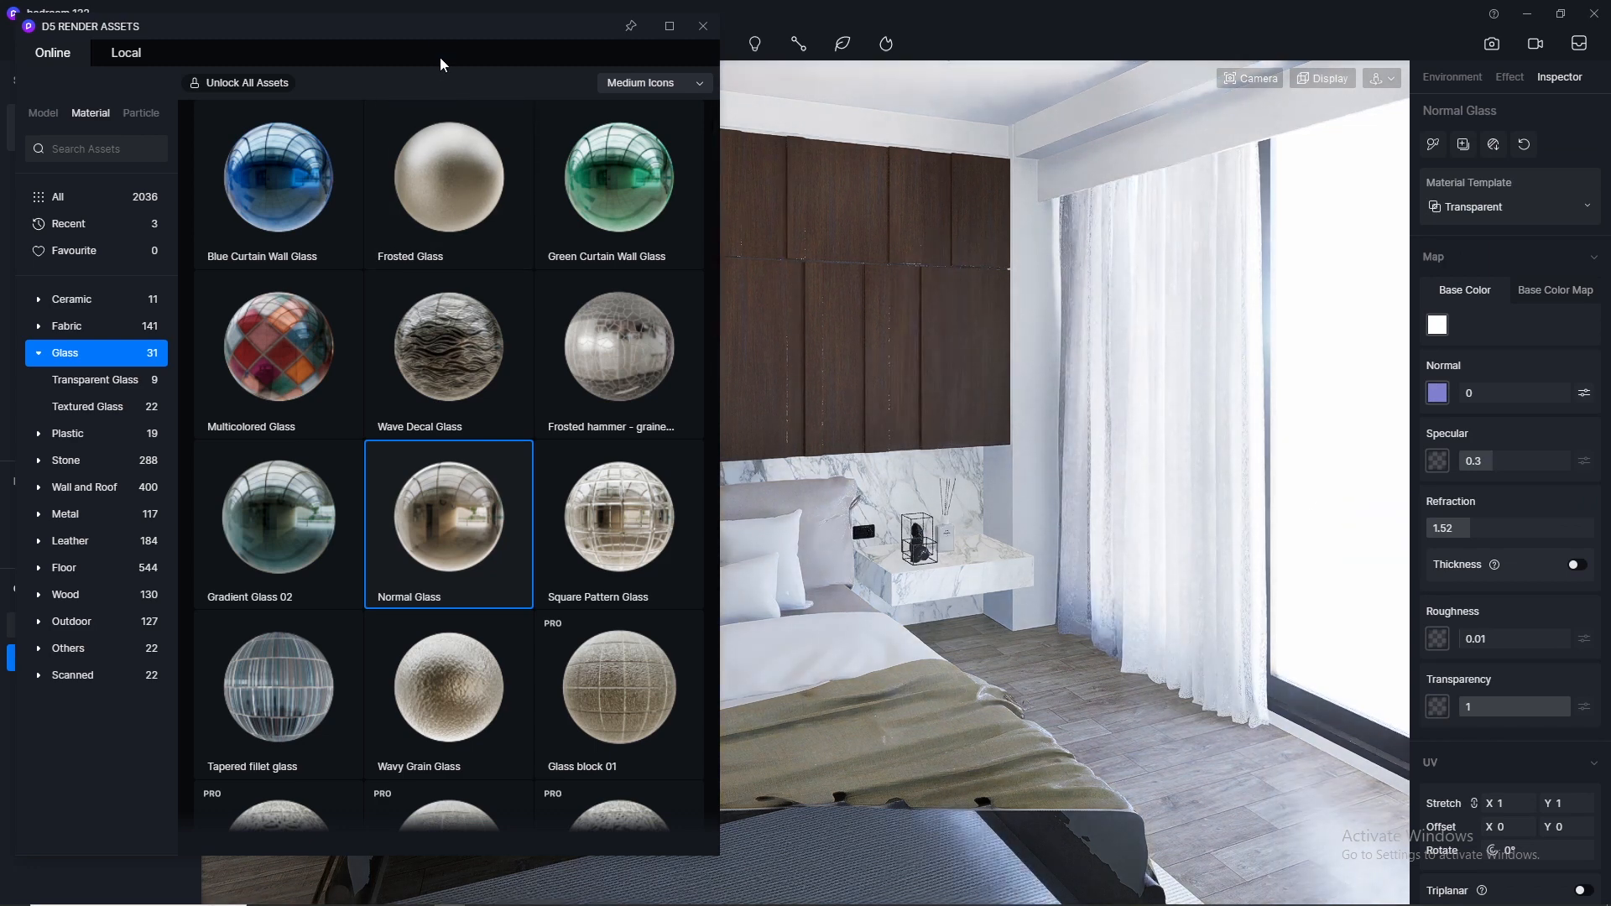
# Restore the SU_Scene 1 camera view and move the asset library window aside to uncover the bed and shelving
pyautogui.moveTo(440, 28); pyautogui.dragTo(736, 426)
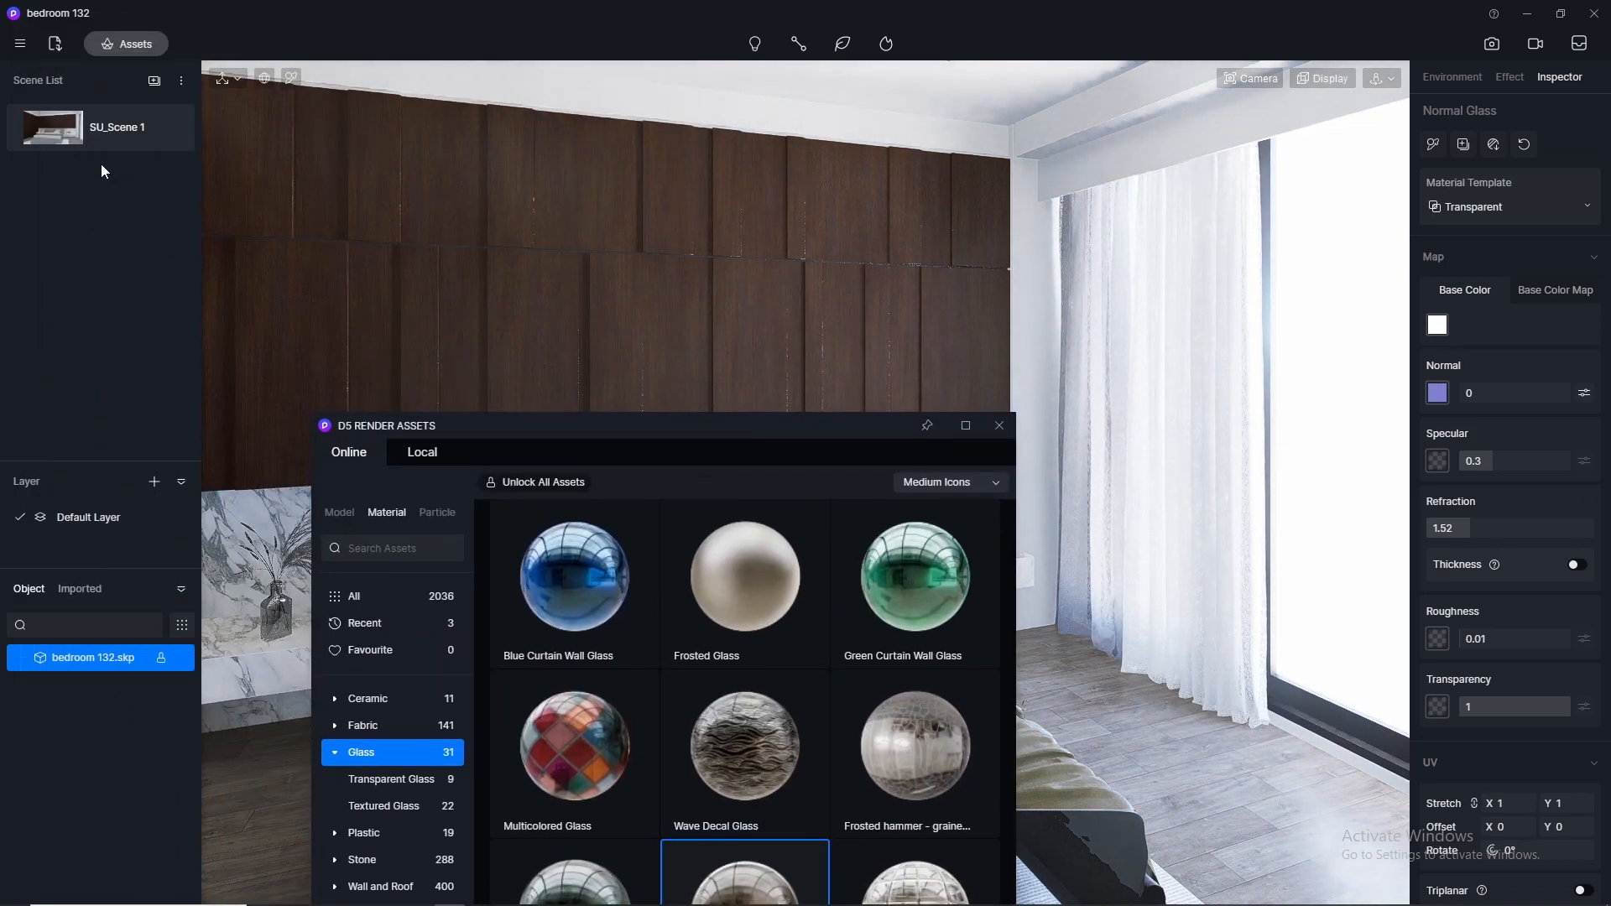
pyautogui.click(55, 132)
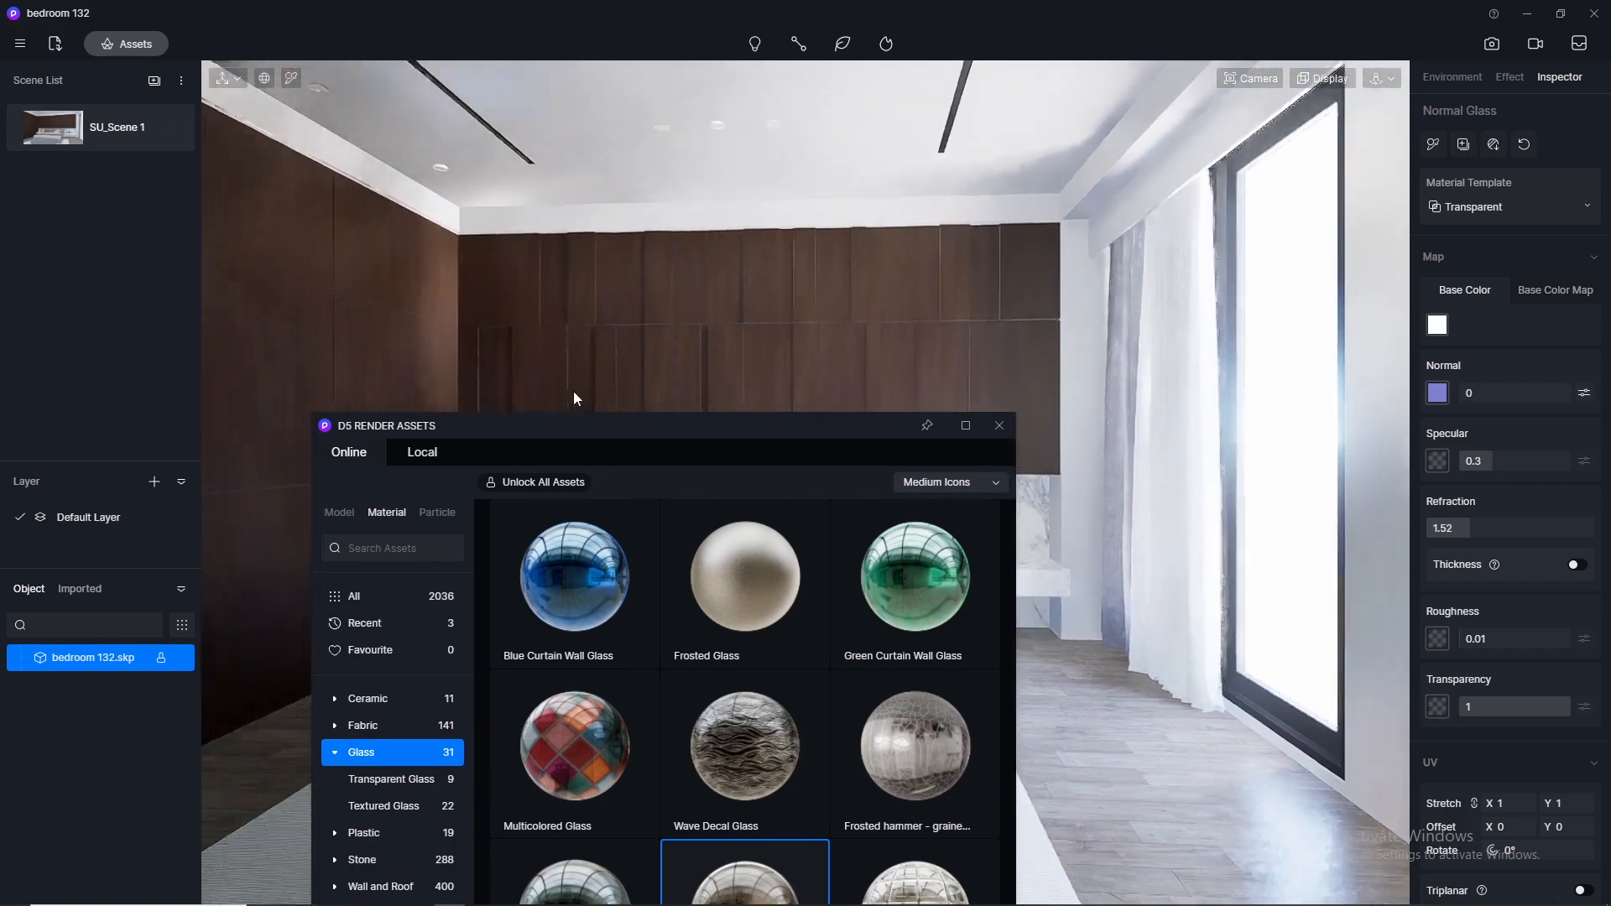
pyautogui.moveTo(600, 426); pyautogui.dragTo(1014, 142)
pyautogui.moveTo(860, 141); pyautogui.dragTo(1044, 84)
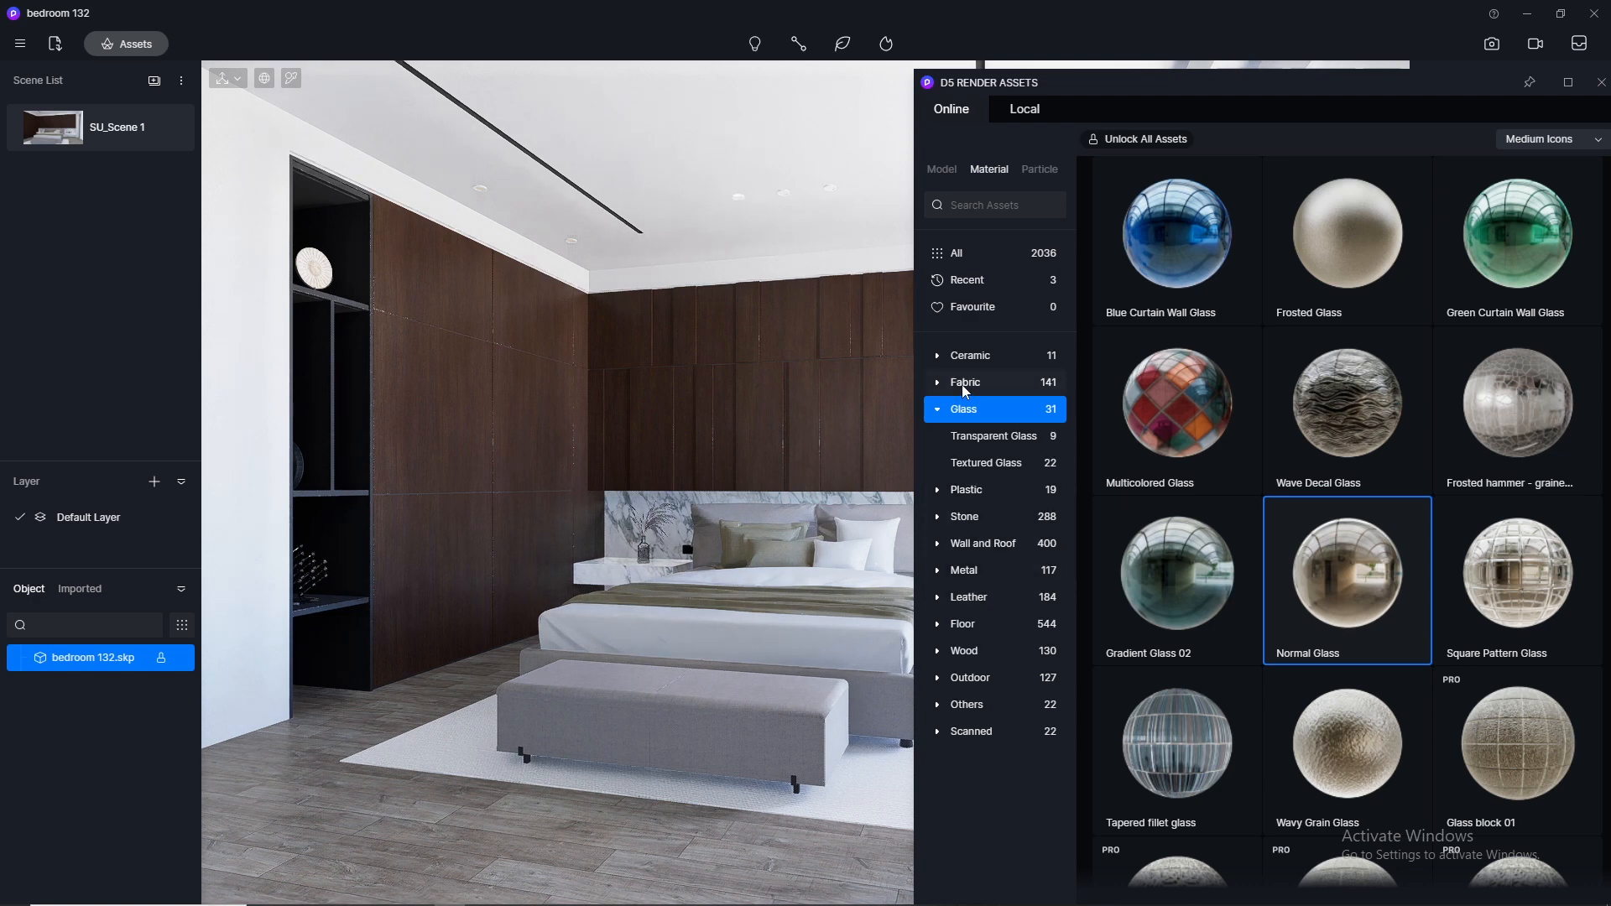
# Find Light gray linen cloth in the library's Fabric category under Cotton and linen and apply it to the upholstered bench
pyautogui.click(936, 383)
pyautogui.click(963, 419)
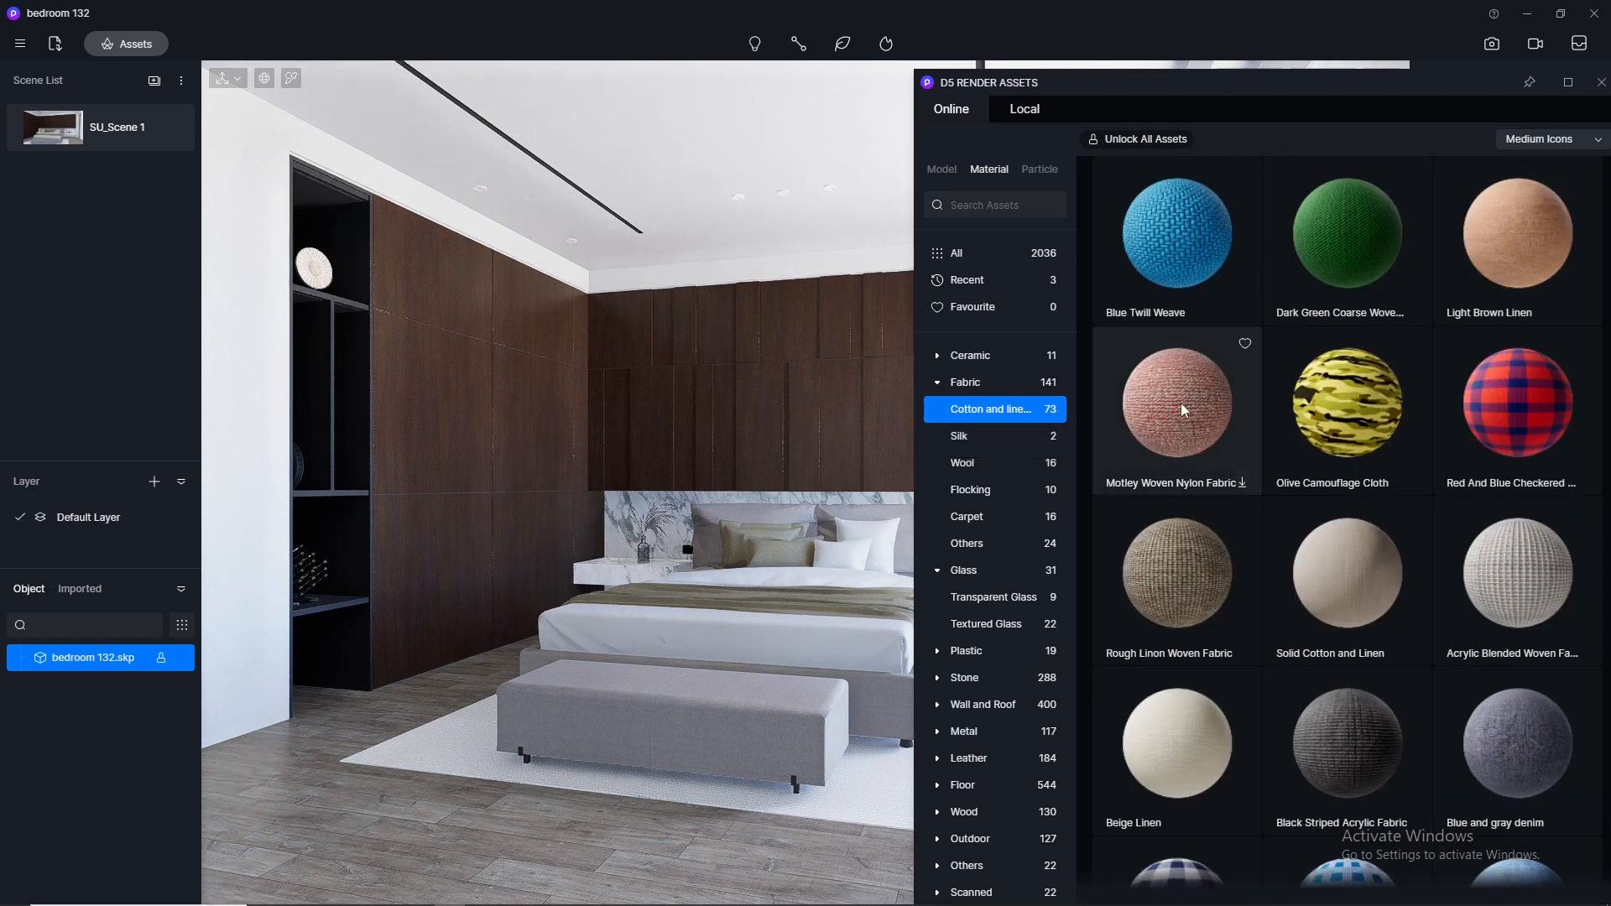
pyautogui.scroll(-5, 1258, 453)
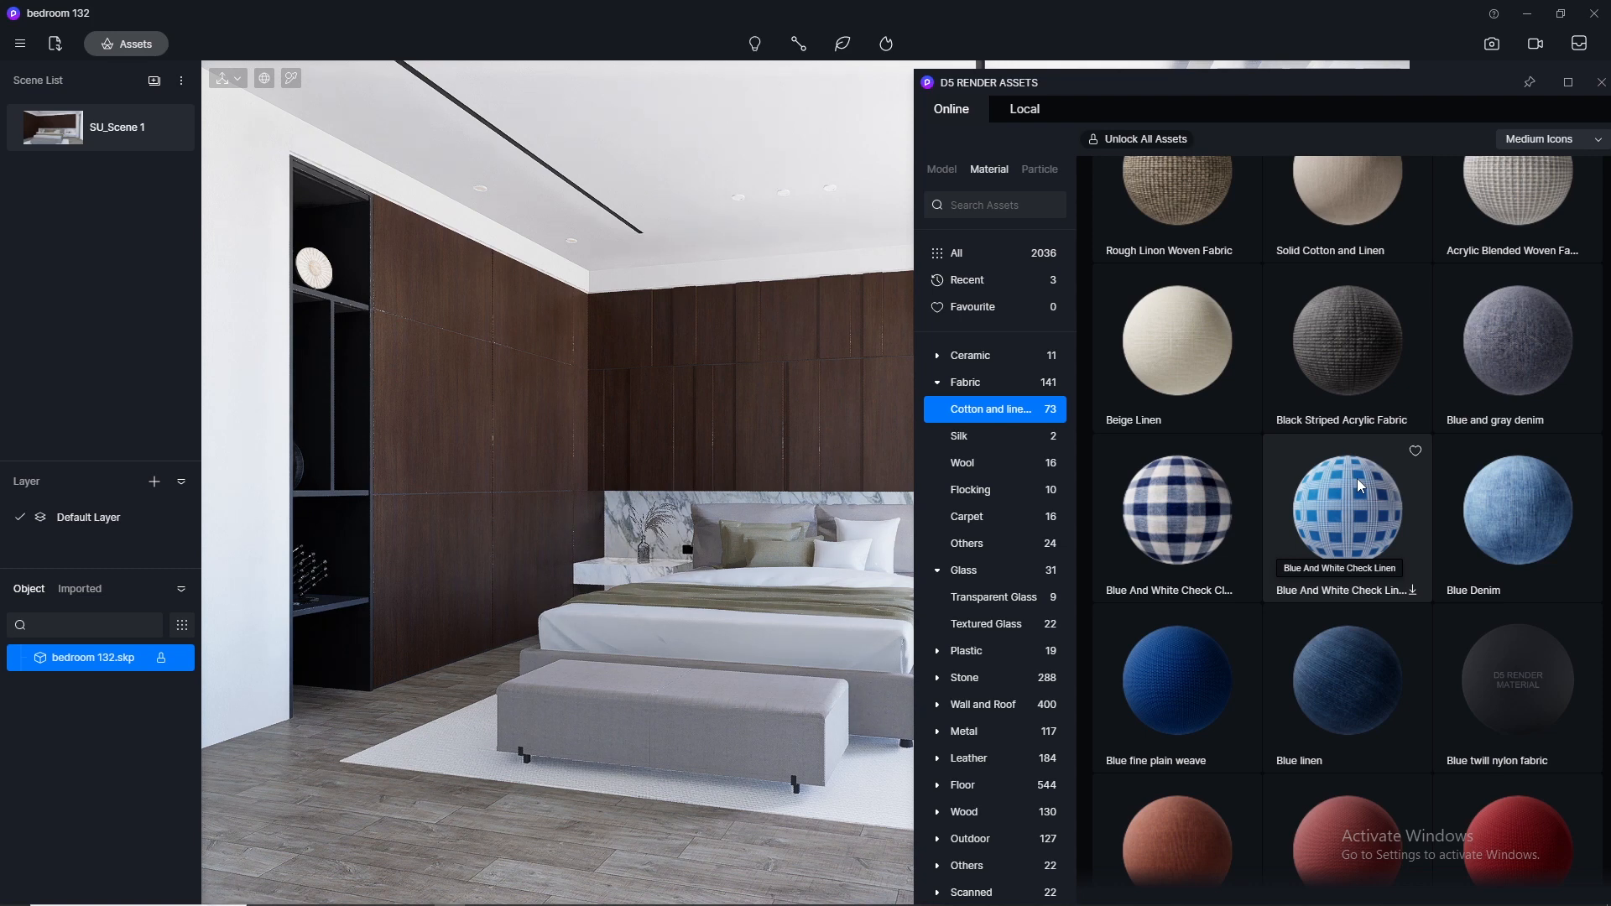
pyautogui.scroll(-7, 1357, 478)
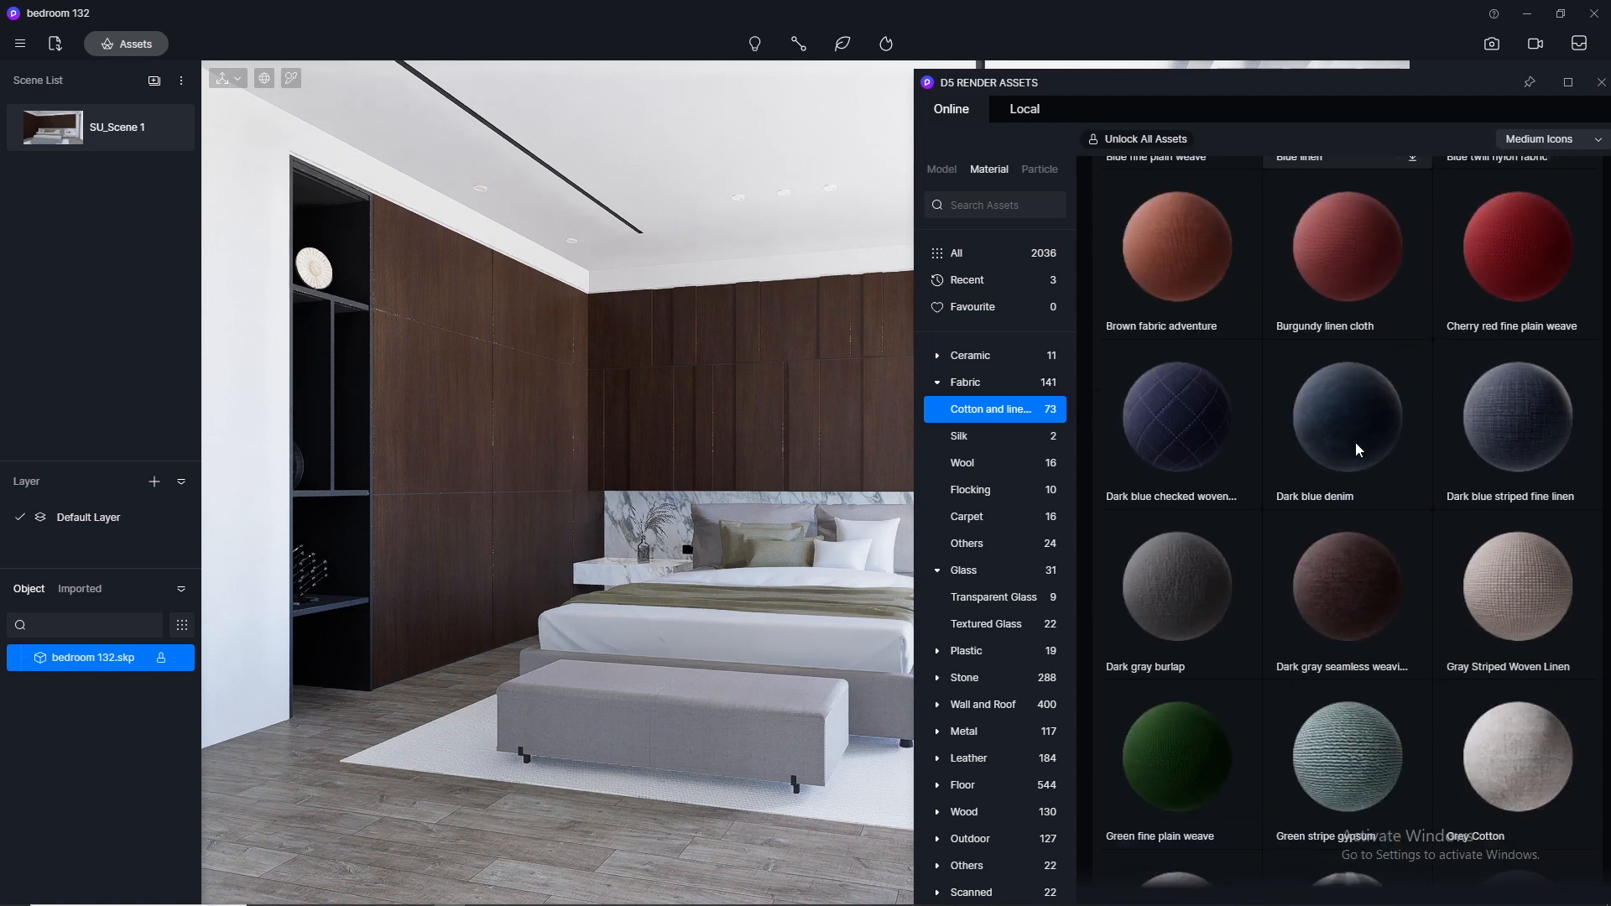
pyautogui.scroll(-2, 1356, 442)
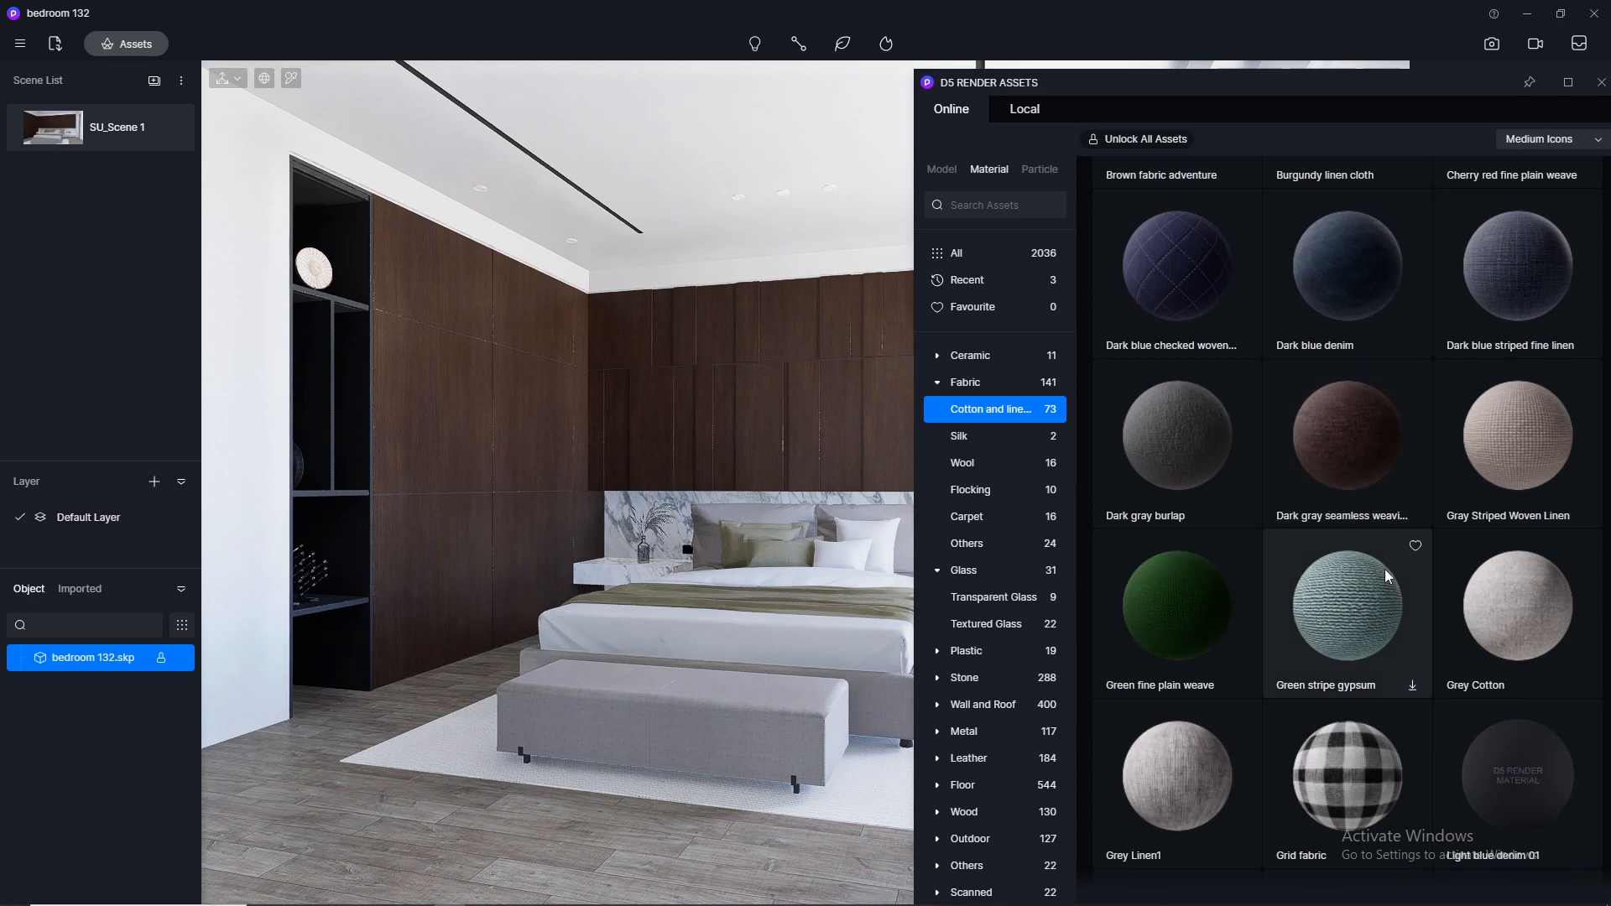
pyautogui.scroll(-5, 1386, 574)
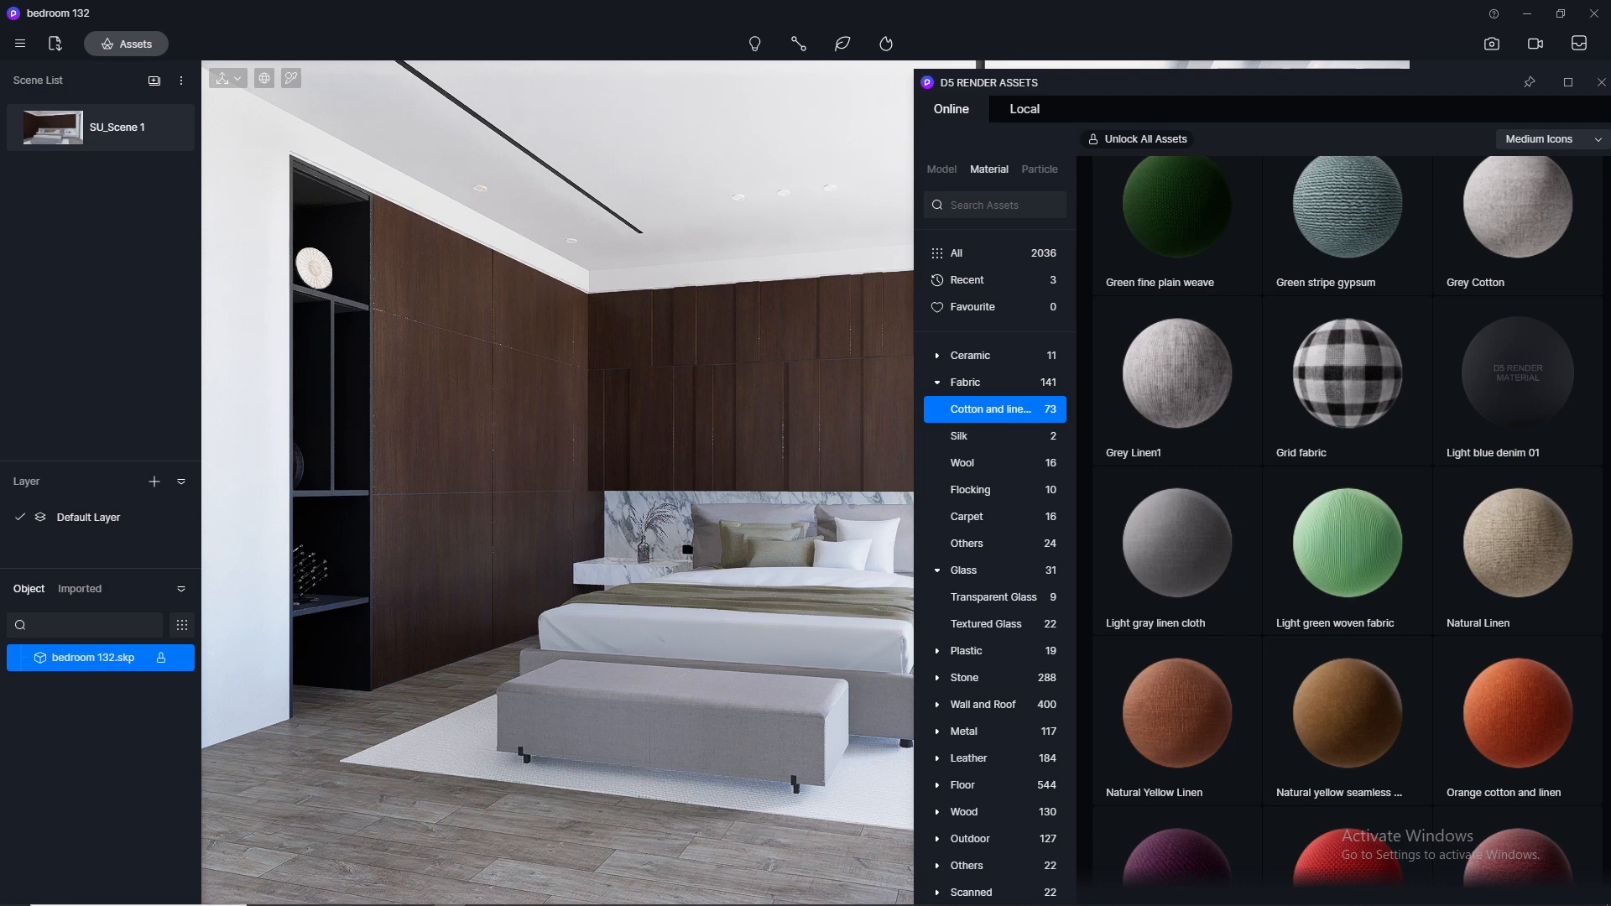
pyautogui.moveTo(1176, 547); pyautogui.dragTo(793, 688)
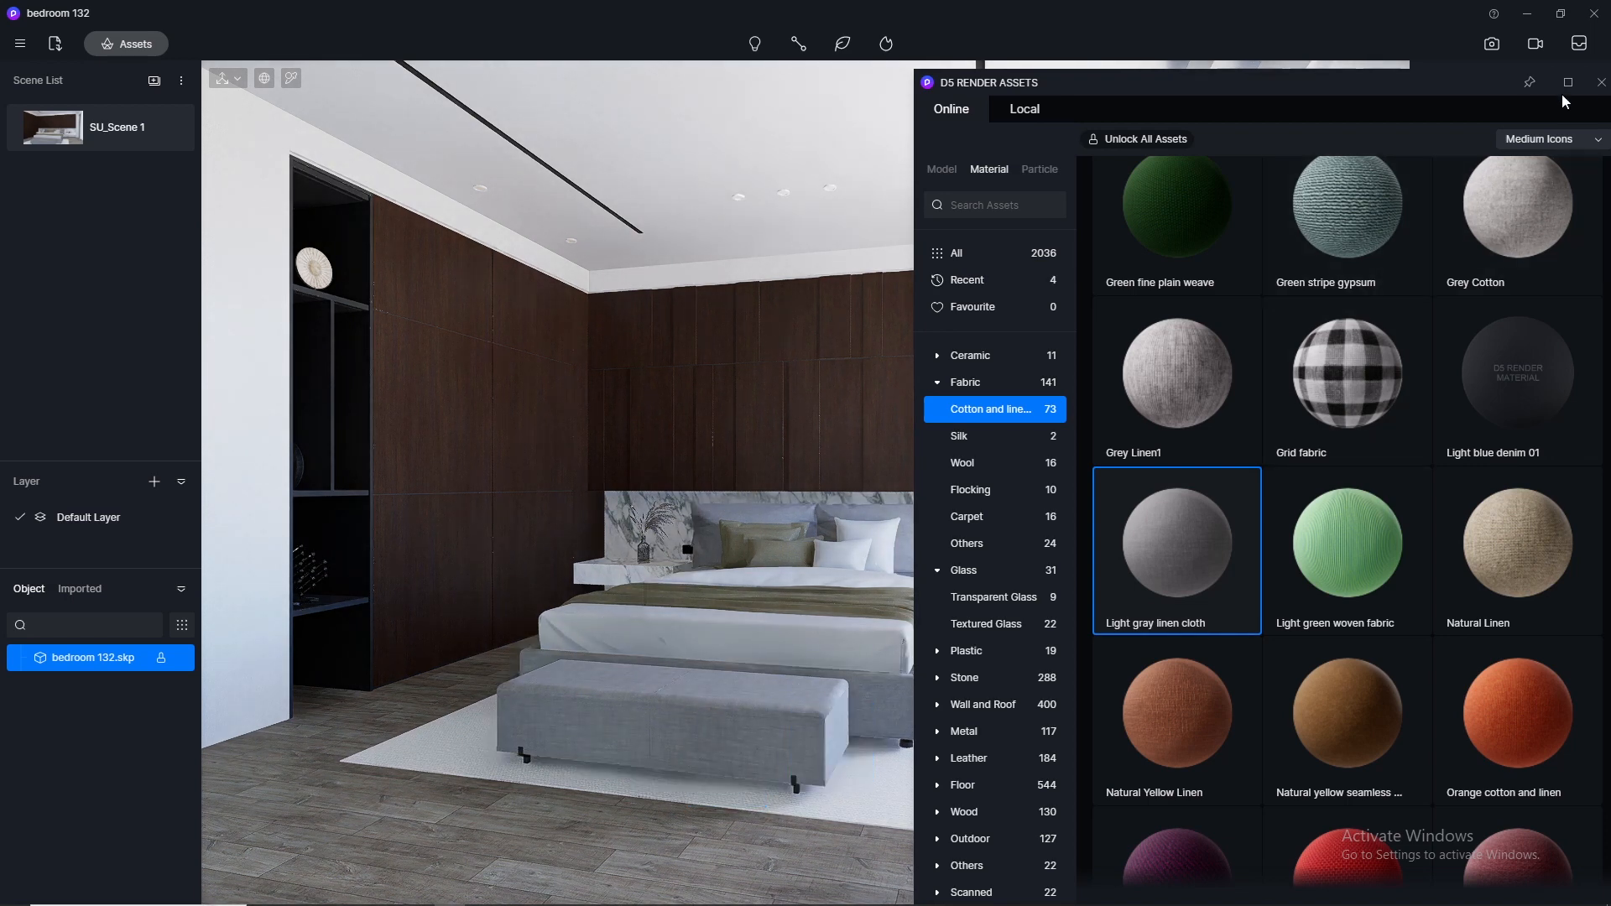
# Close the asset library and set the bench's linen cloth UV stretch to 2 on both axes
pyautogui.moveTo(1440, 103); pyautogui.dragTo(1473, 752)
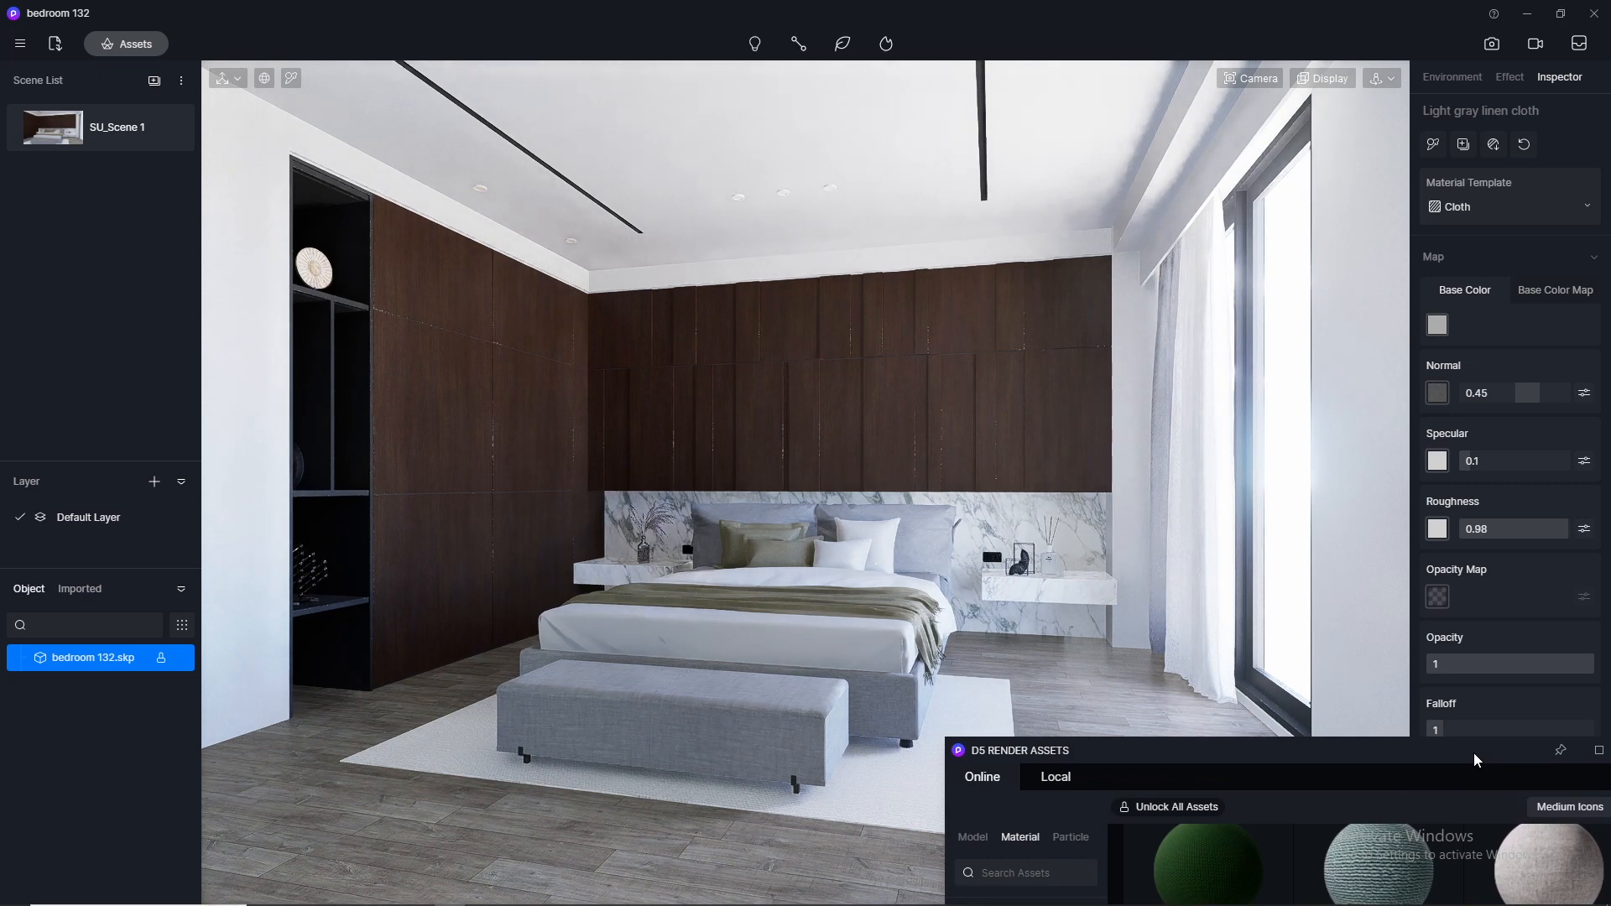
pyautogui.moveTo(1473, 753); pyautogui.dragTo(916, 246)
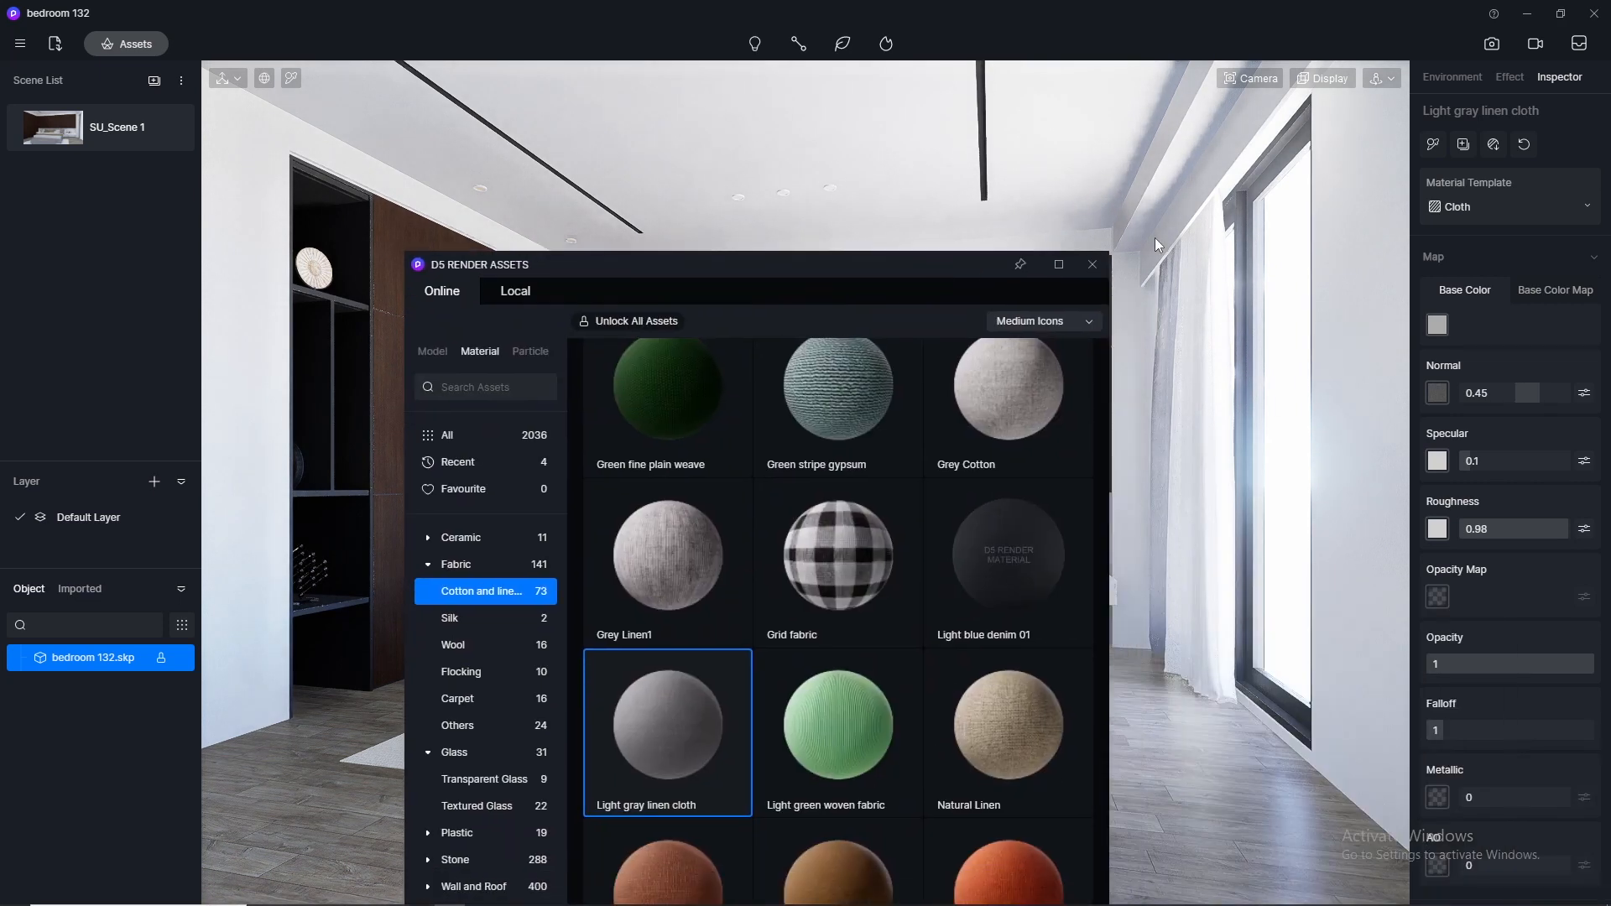
pyautogui.click(1094, 264)
pyautogui.scroll(-5, 1605, 377)
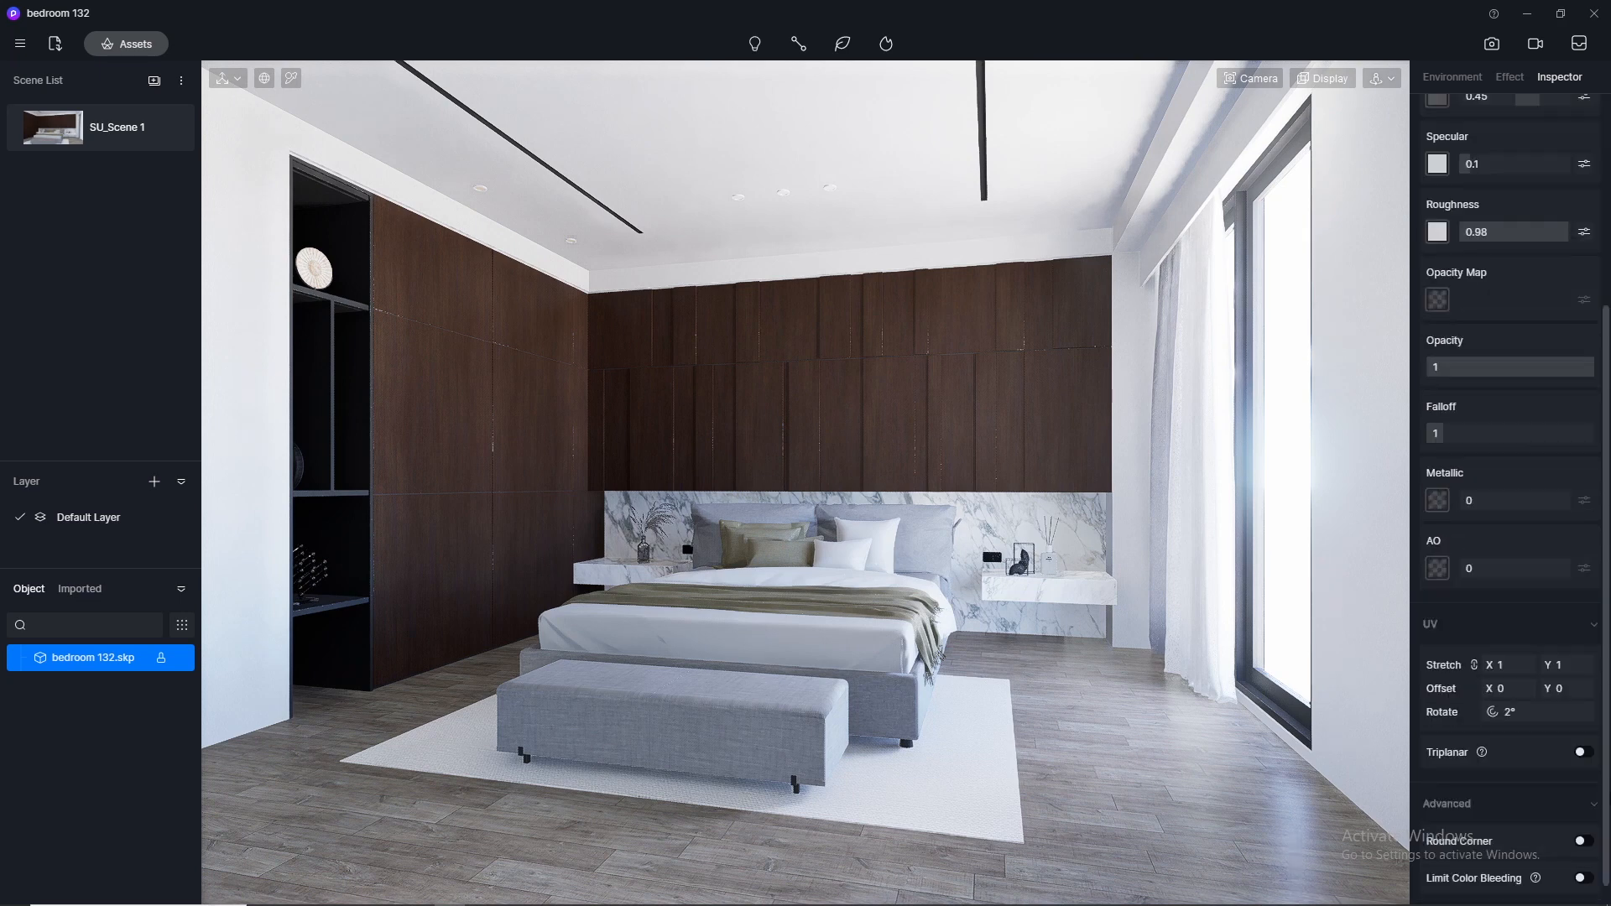
pyautogui.click(1517, 641)
pyautogui.write('2')
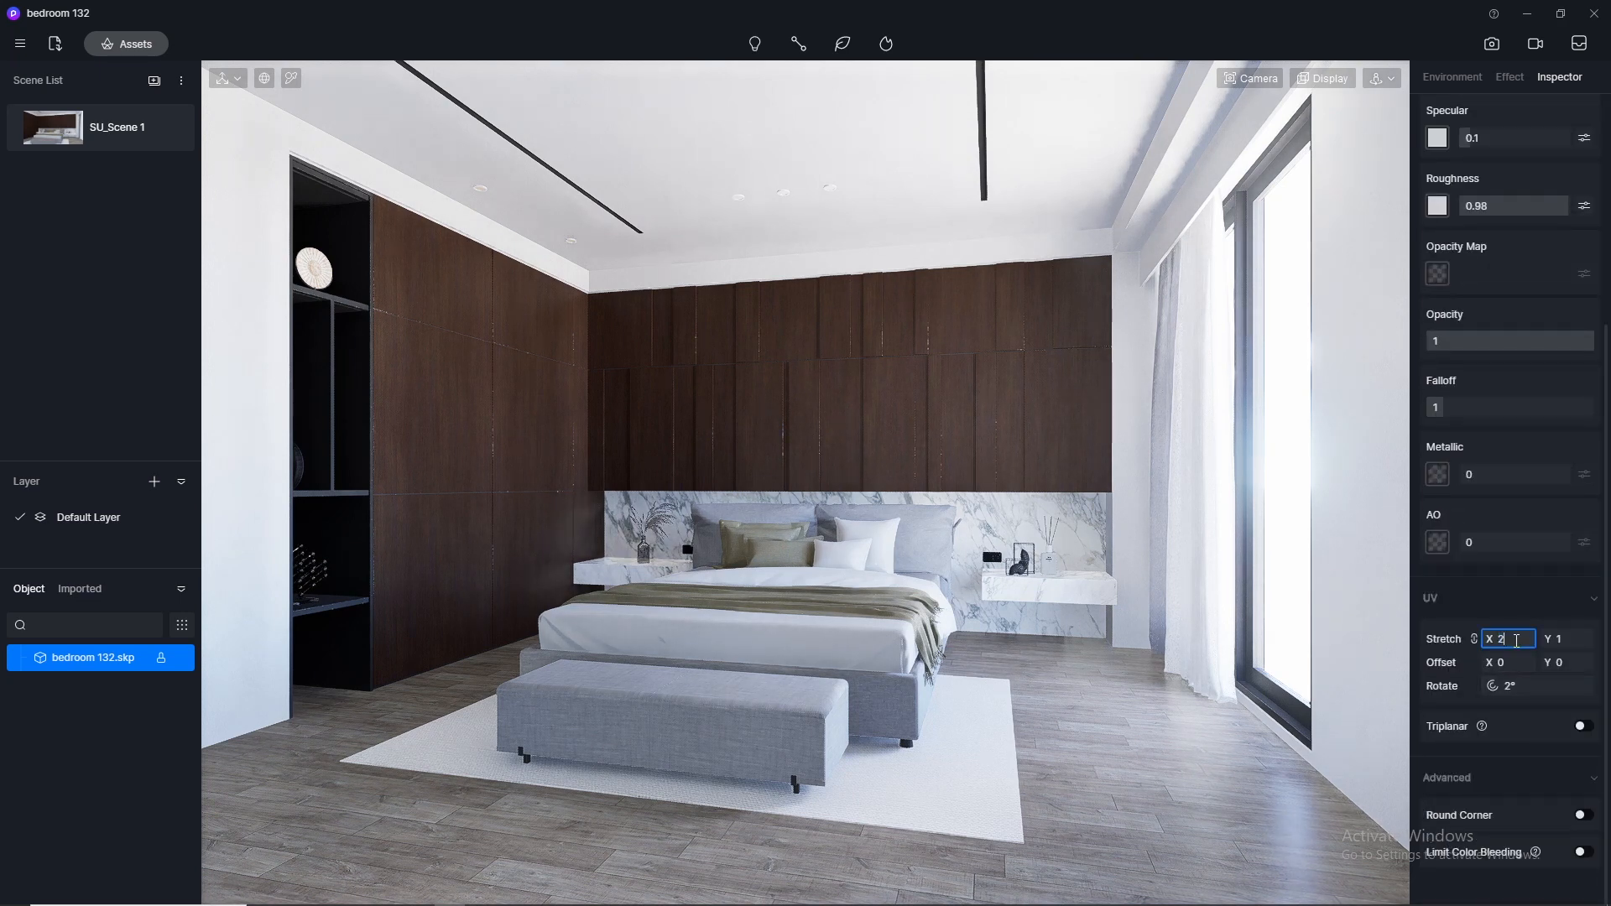
pyautogui.press('Return')
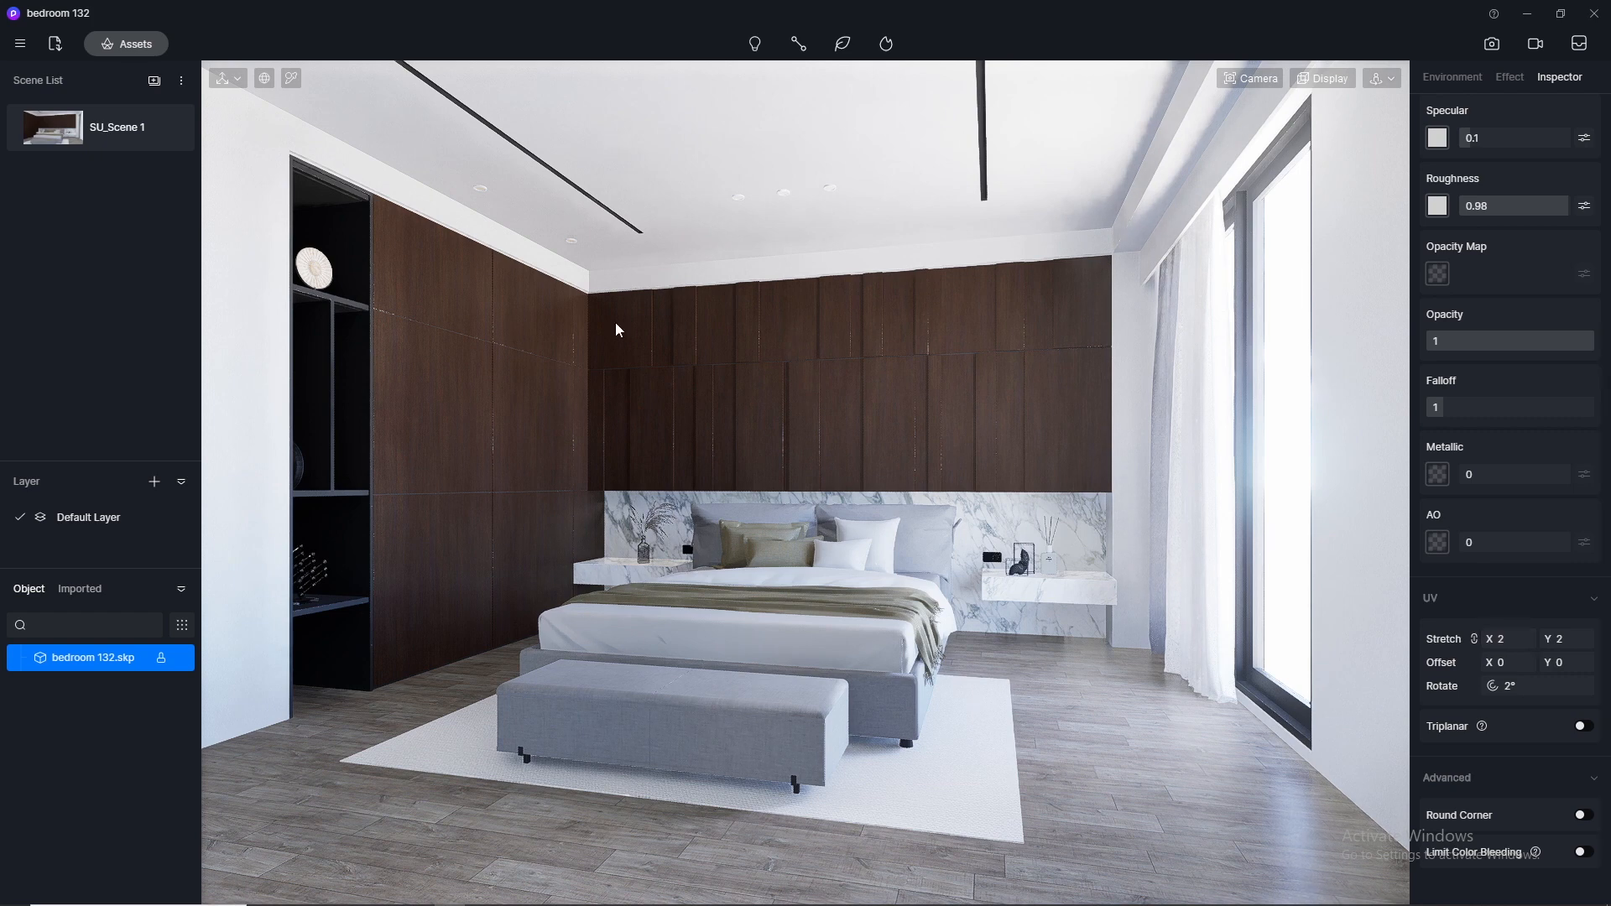
# Apply White Linen from the asset library's cotton and linen fabrics to the white bedding, then close the library
pyautogui.click(146, 49)
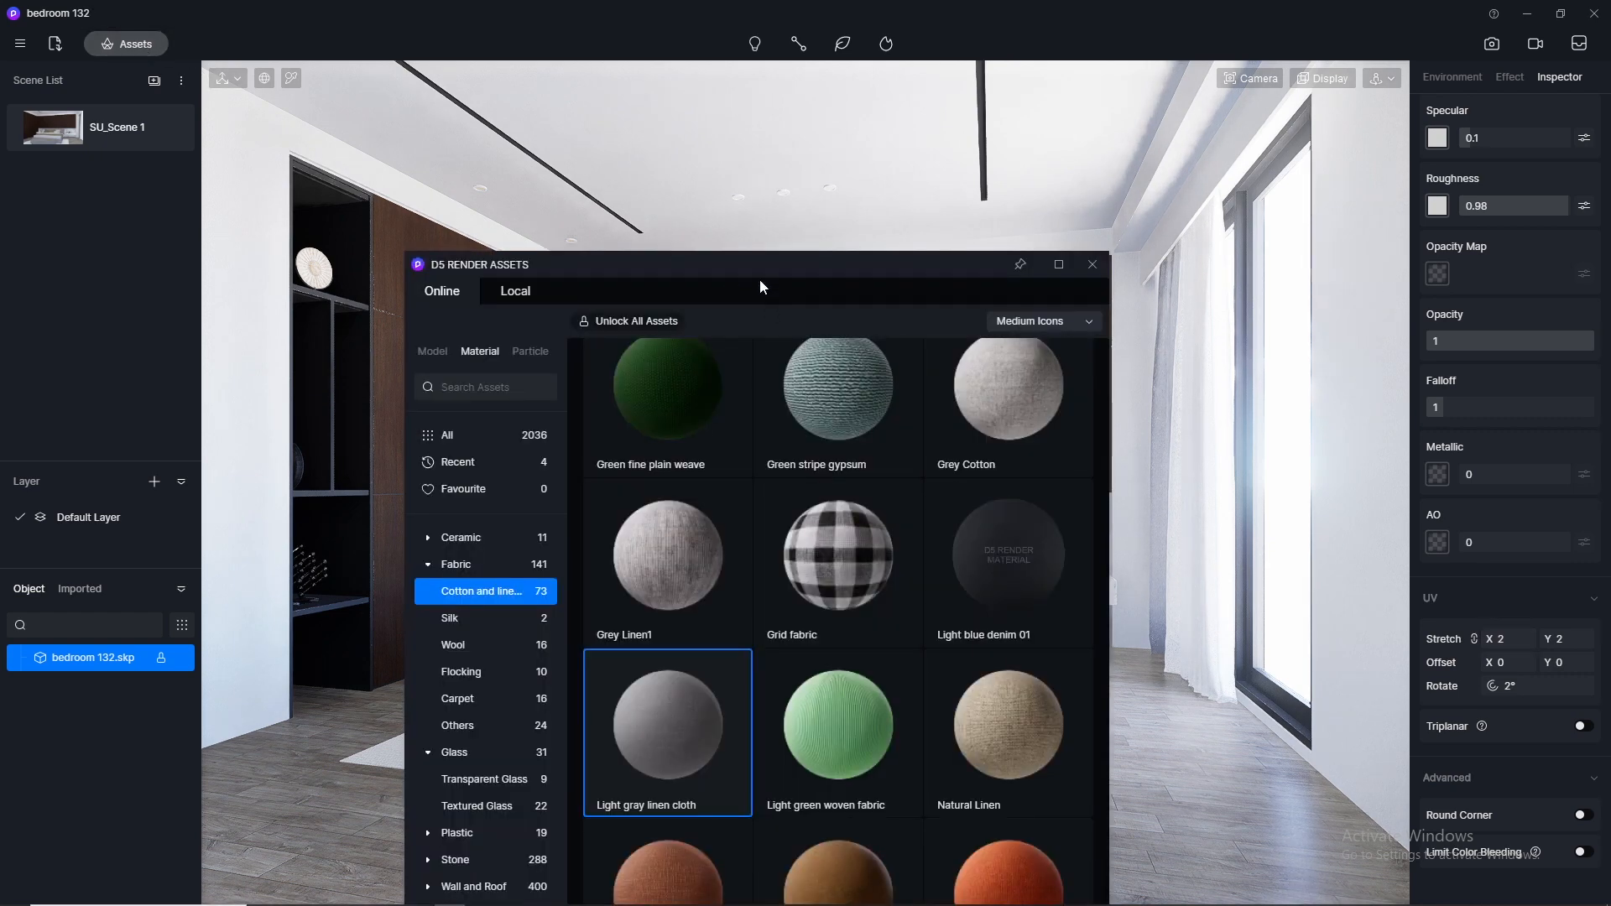
pyautogui.moveTo(760, 280); pyautogui.dragTo(1280, 120)
pyautogui.scroll(-5, 1341, 607)
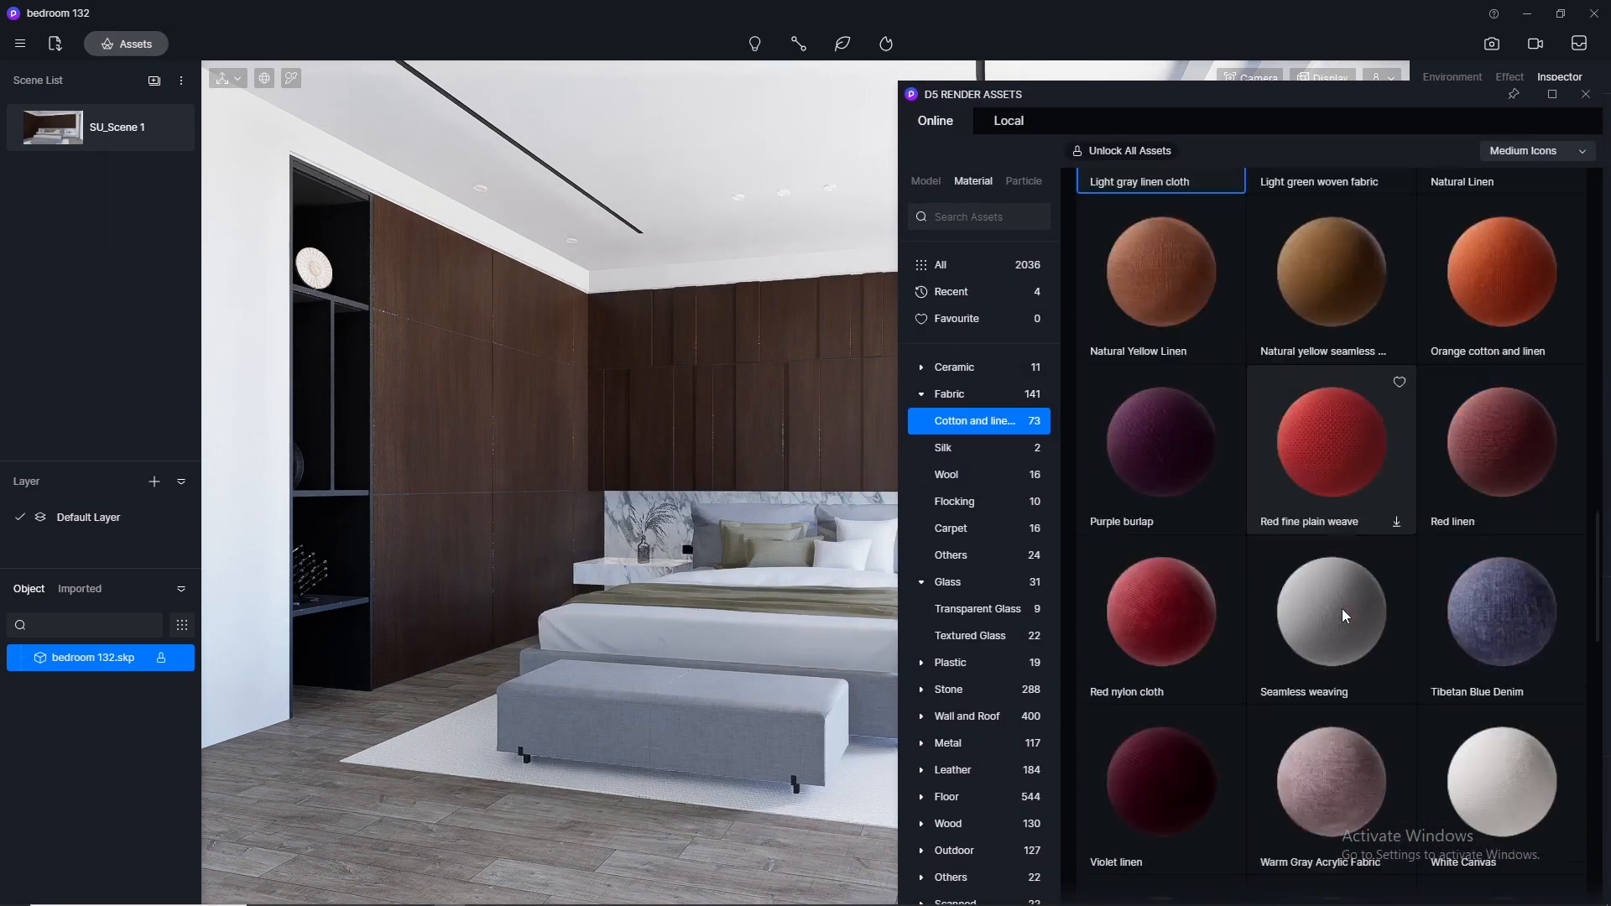
pyautogui.scroll(-4, 1442, 606)
pyautogui.click(1175, 557)
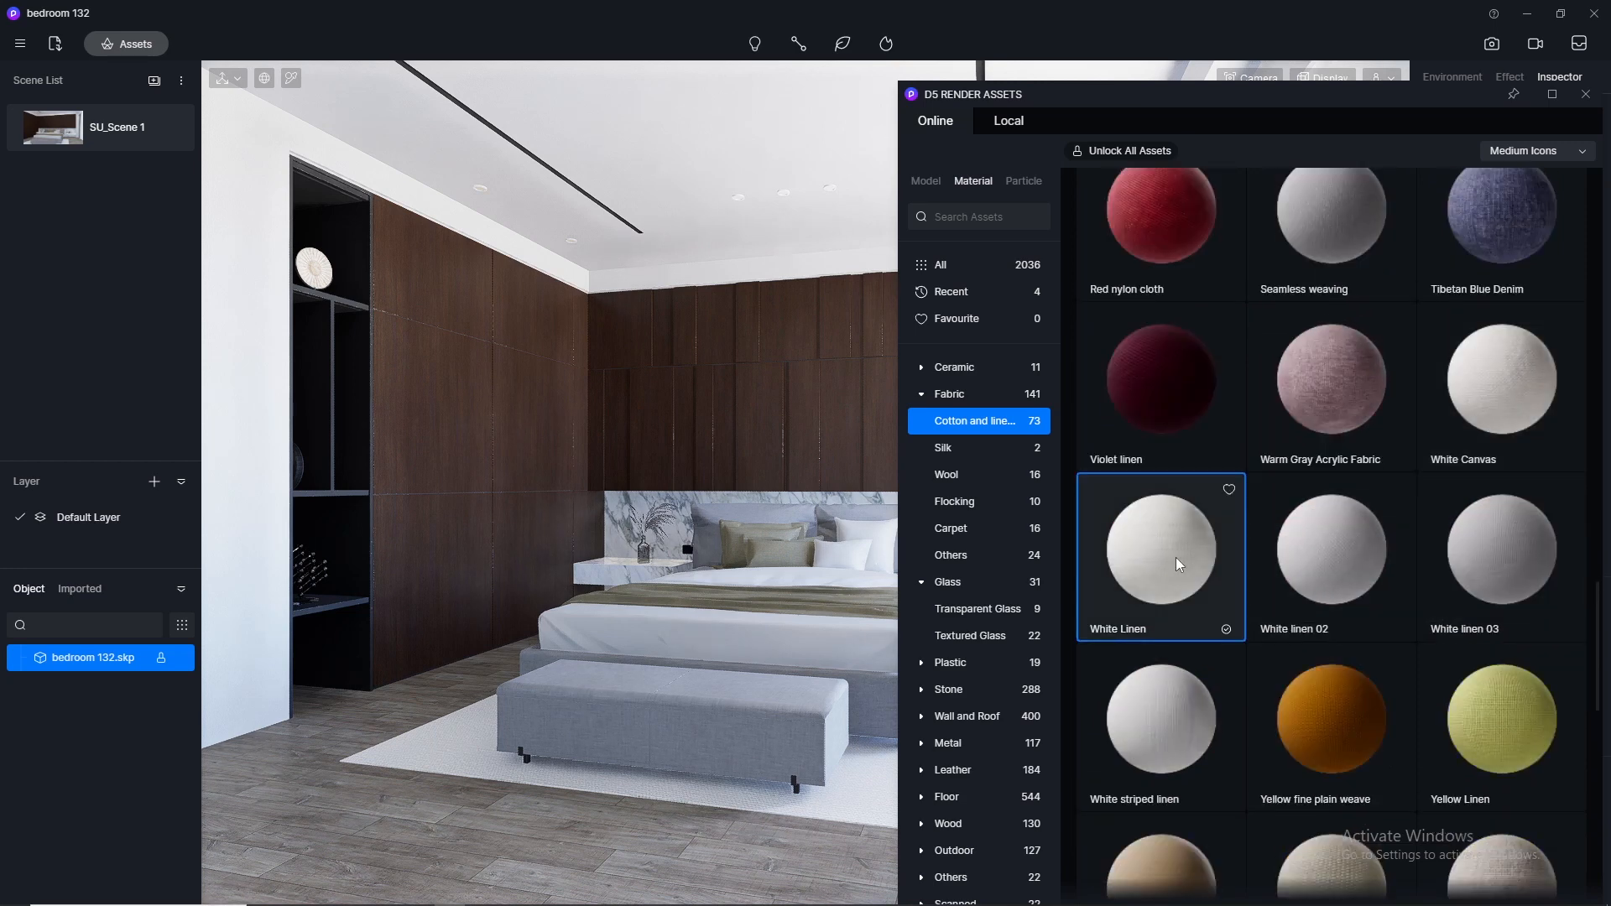
pyautogui.moveTo(1175, 557); pyautogui.dragTo(781, 639)
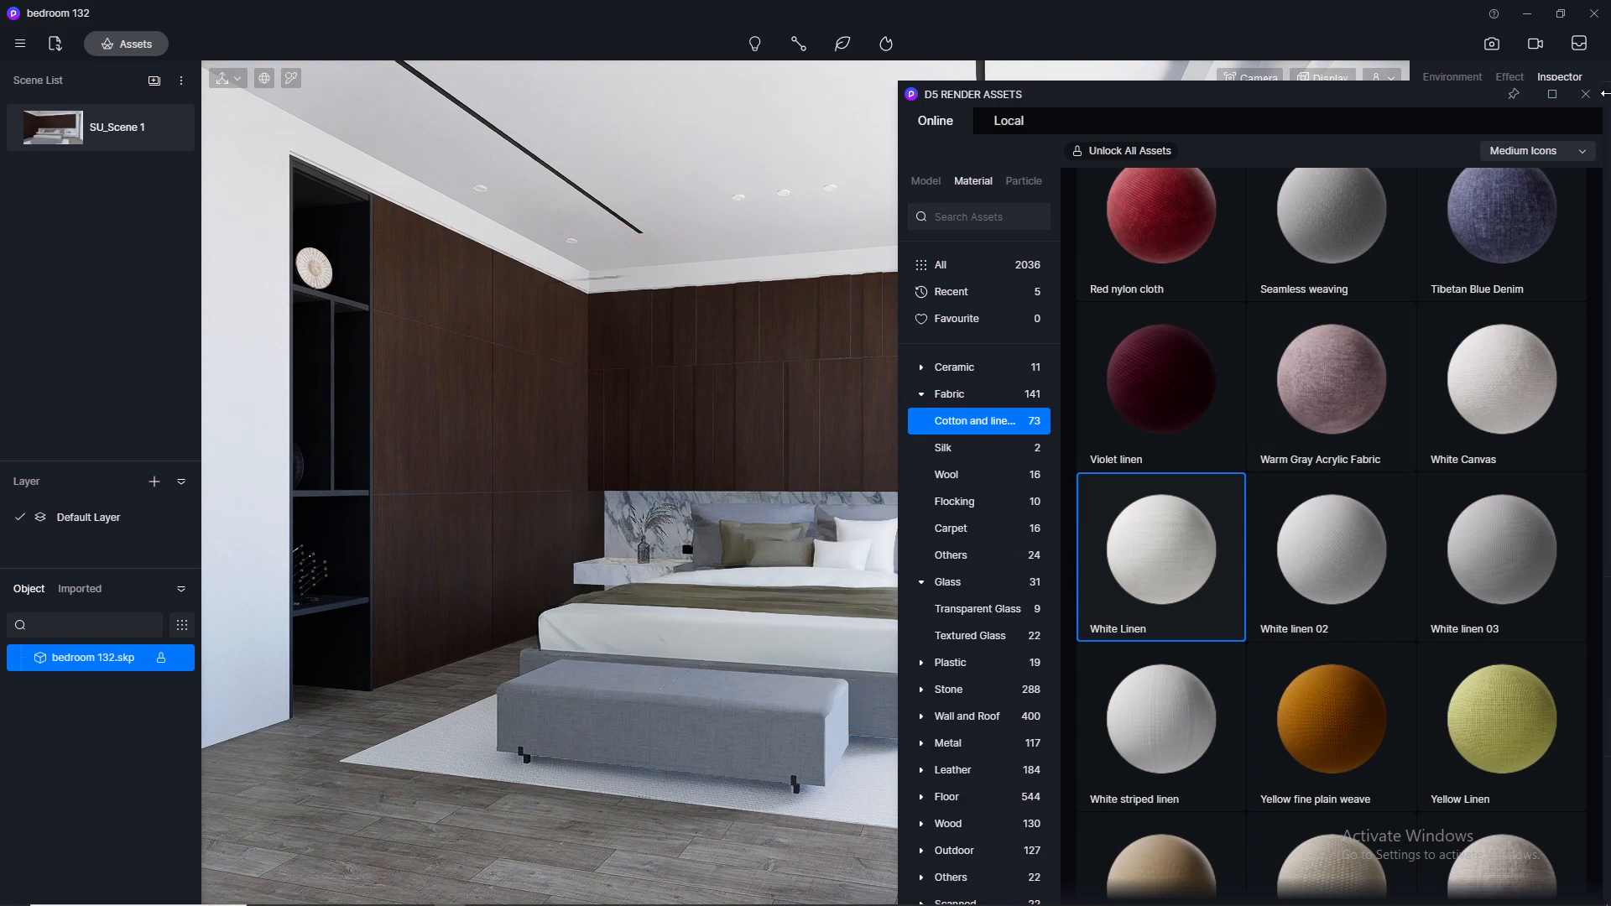
pyautogui.click(1586, 95)
# Try UV stretch values of 1 and 0.1 on the bedding's white linen while viewing the mattress corner up close
pyautogui.scroll(3, 882, 652)
pyautogui.scroll(2, 884, 652)
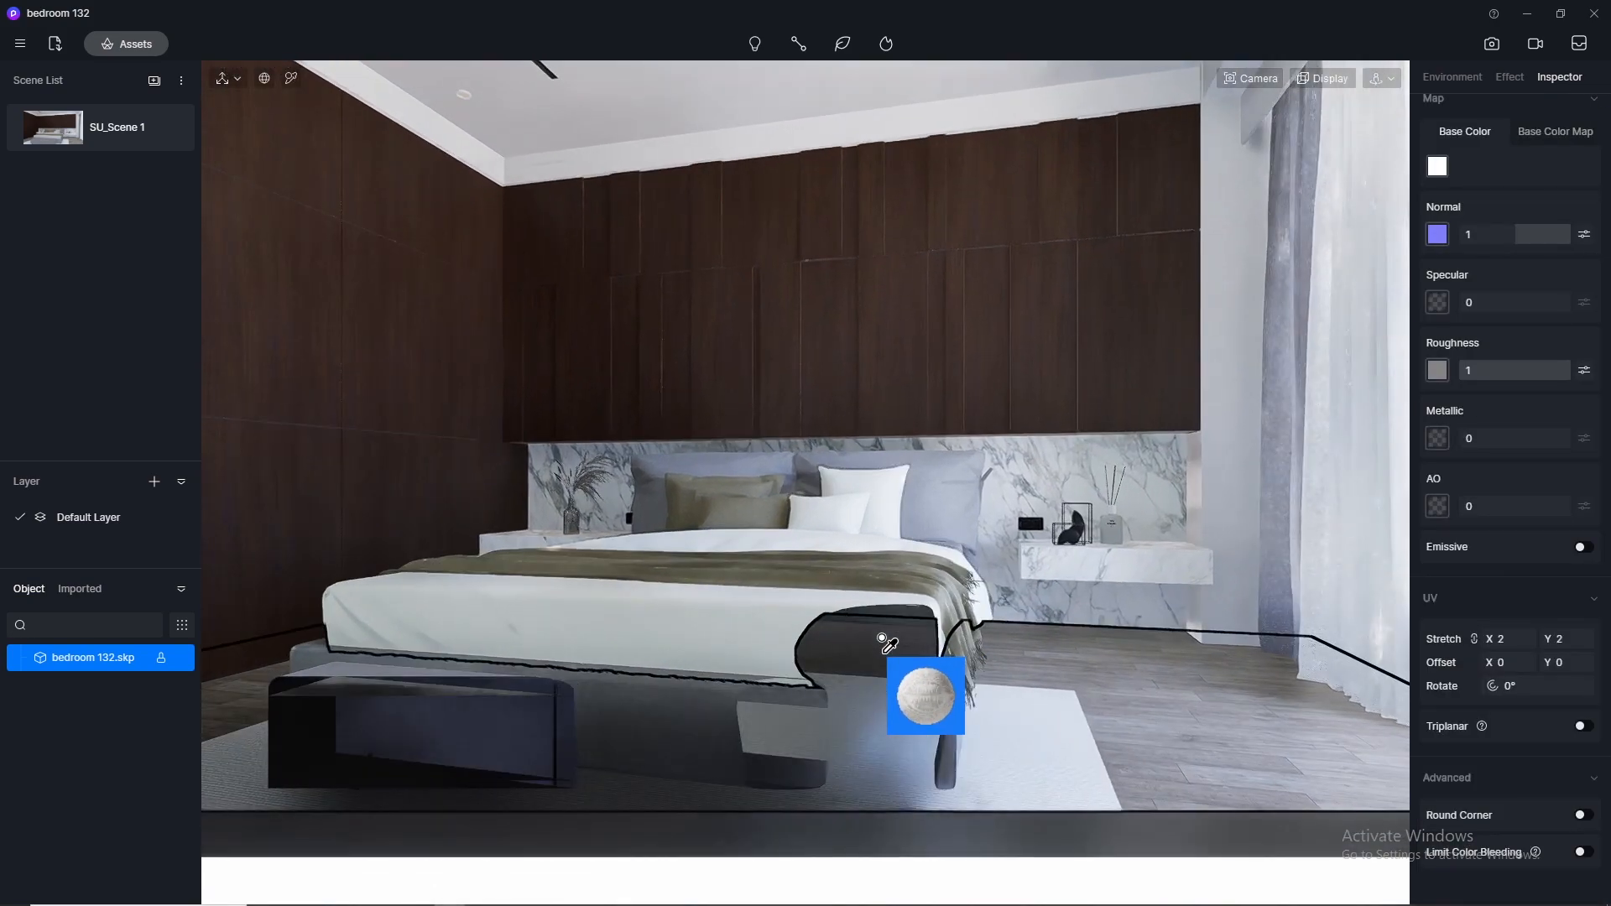
pyautogui.click(1254, 84)
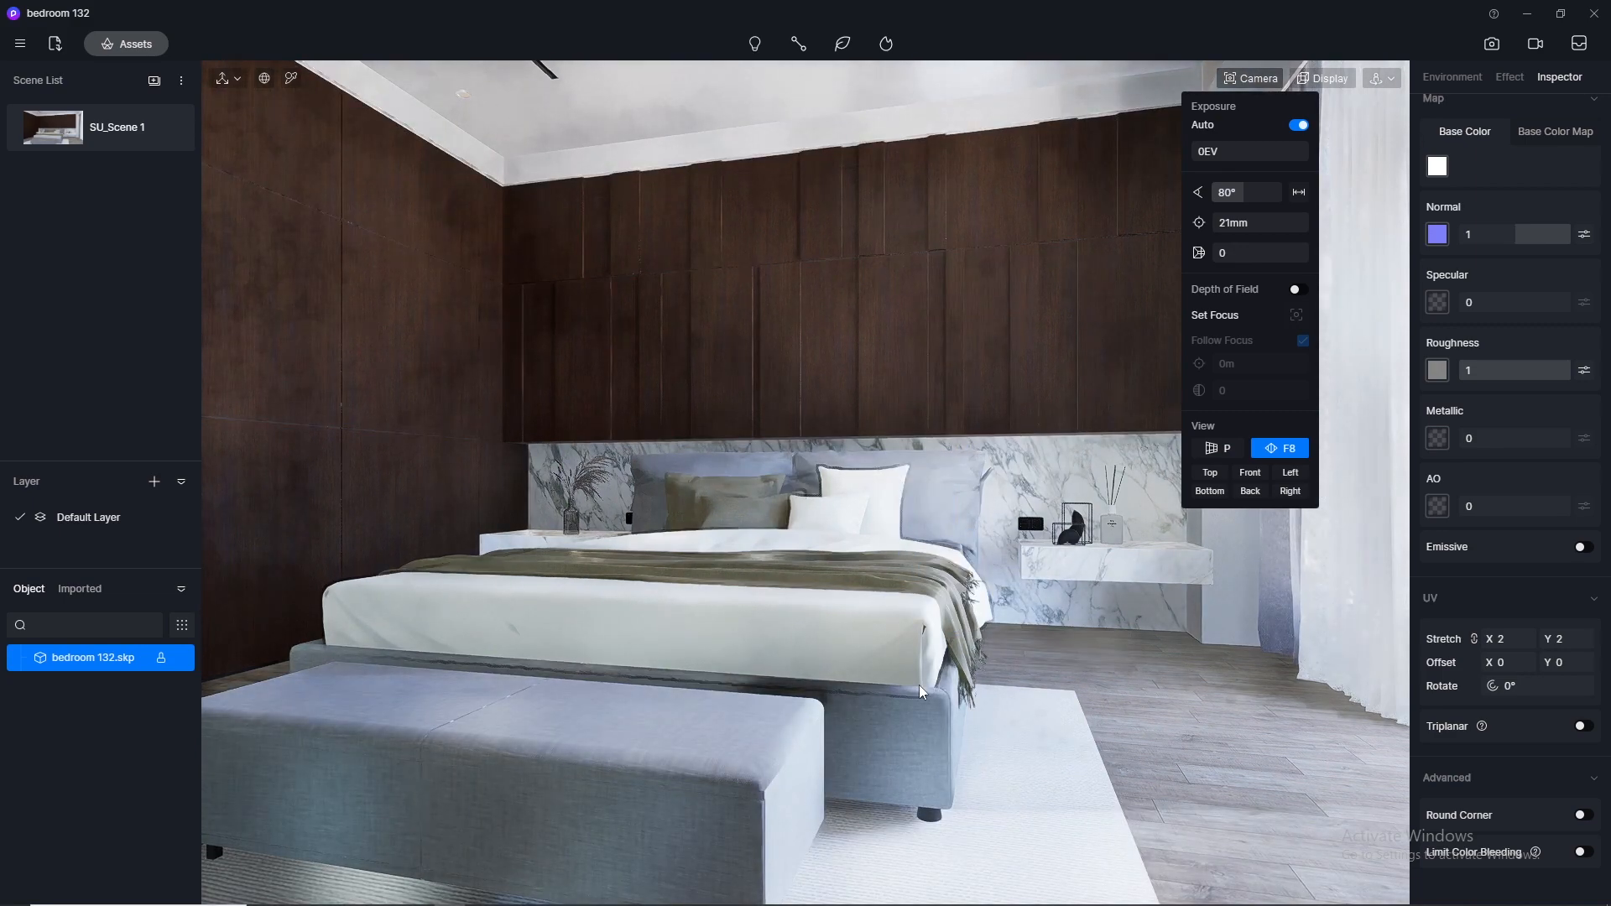
pyautogui.scroll(3, 880, 635)
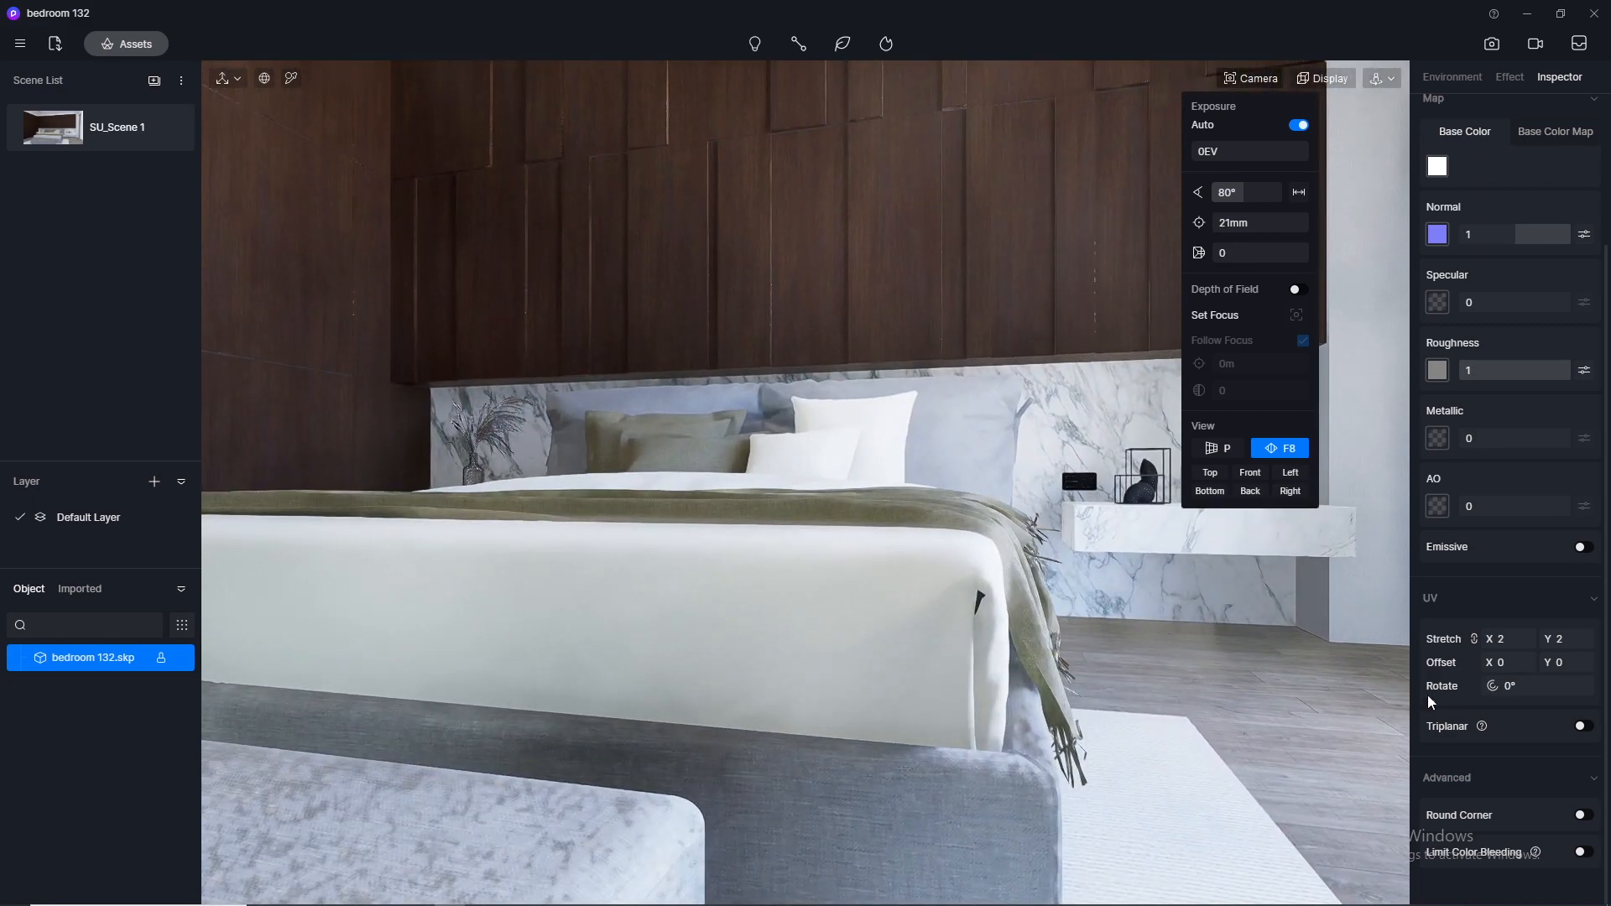
pyautogui.click(1510, 638)
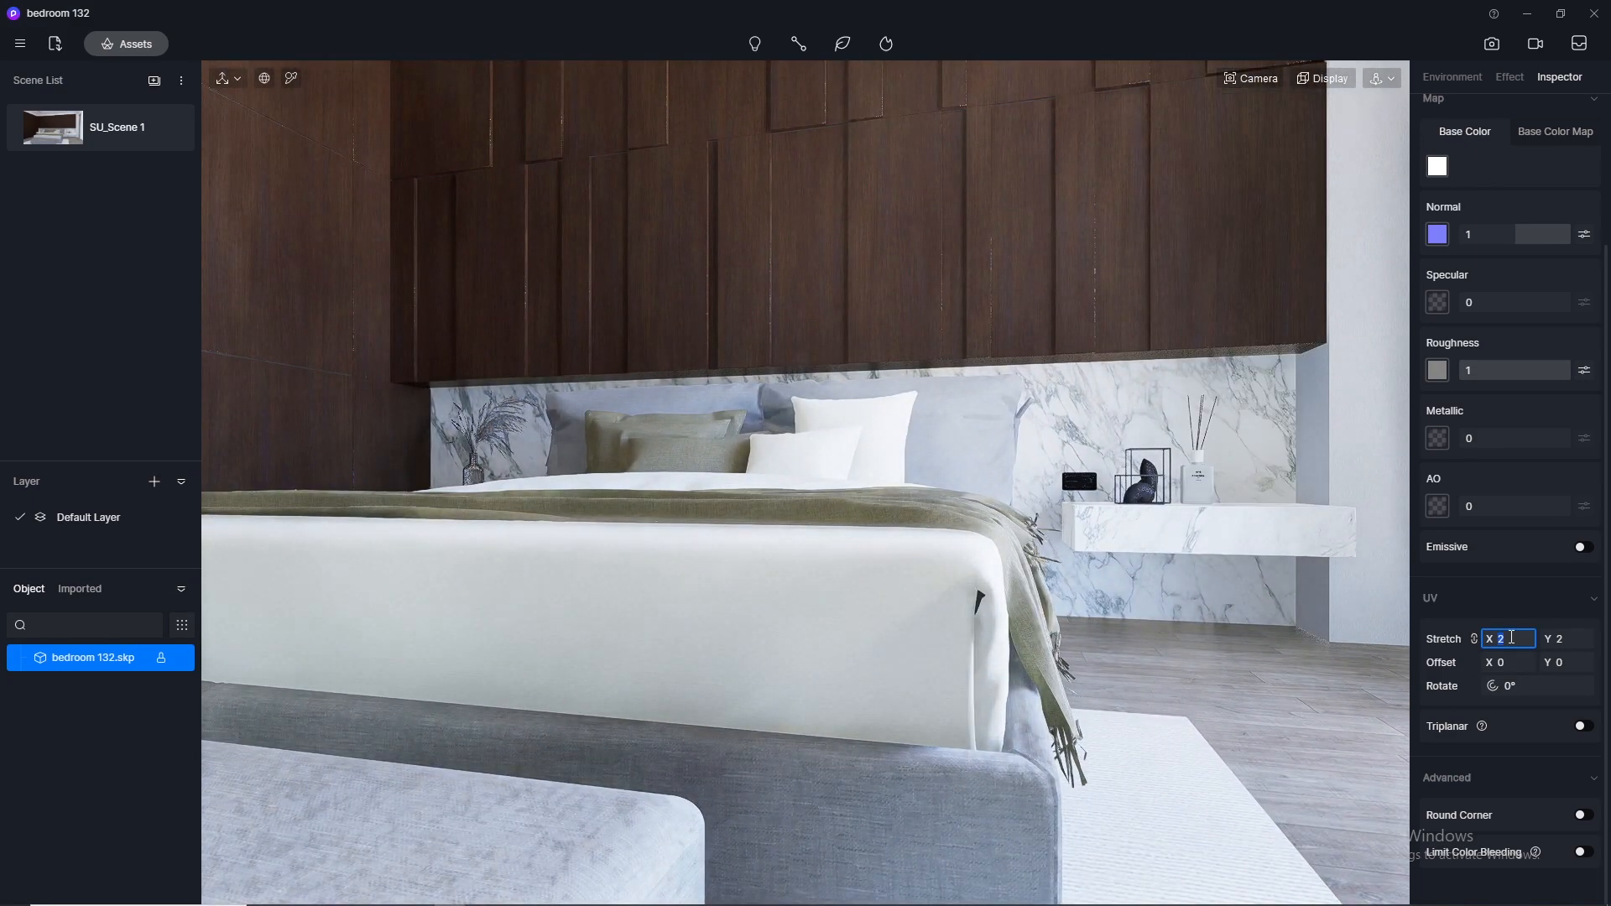
pyautogui.press('Return')
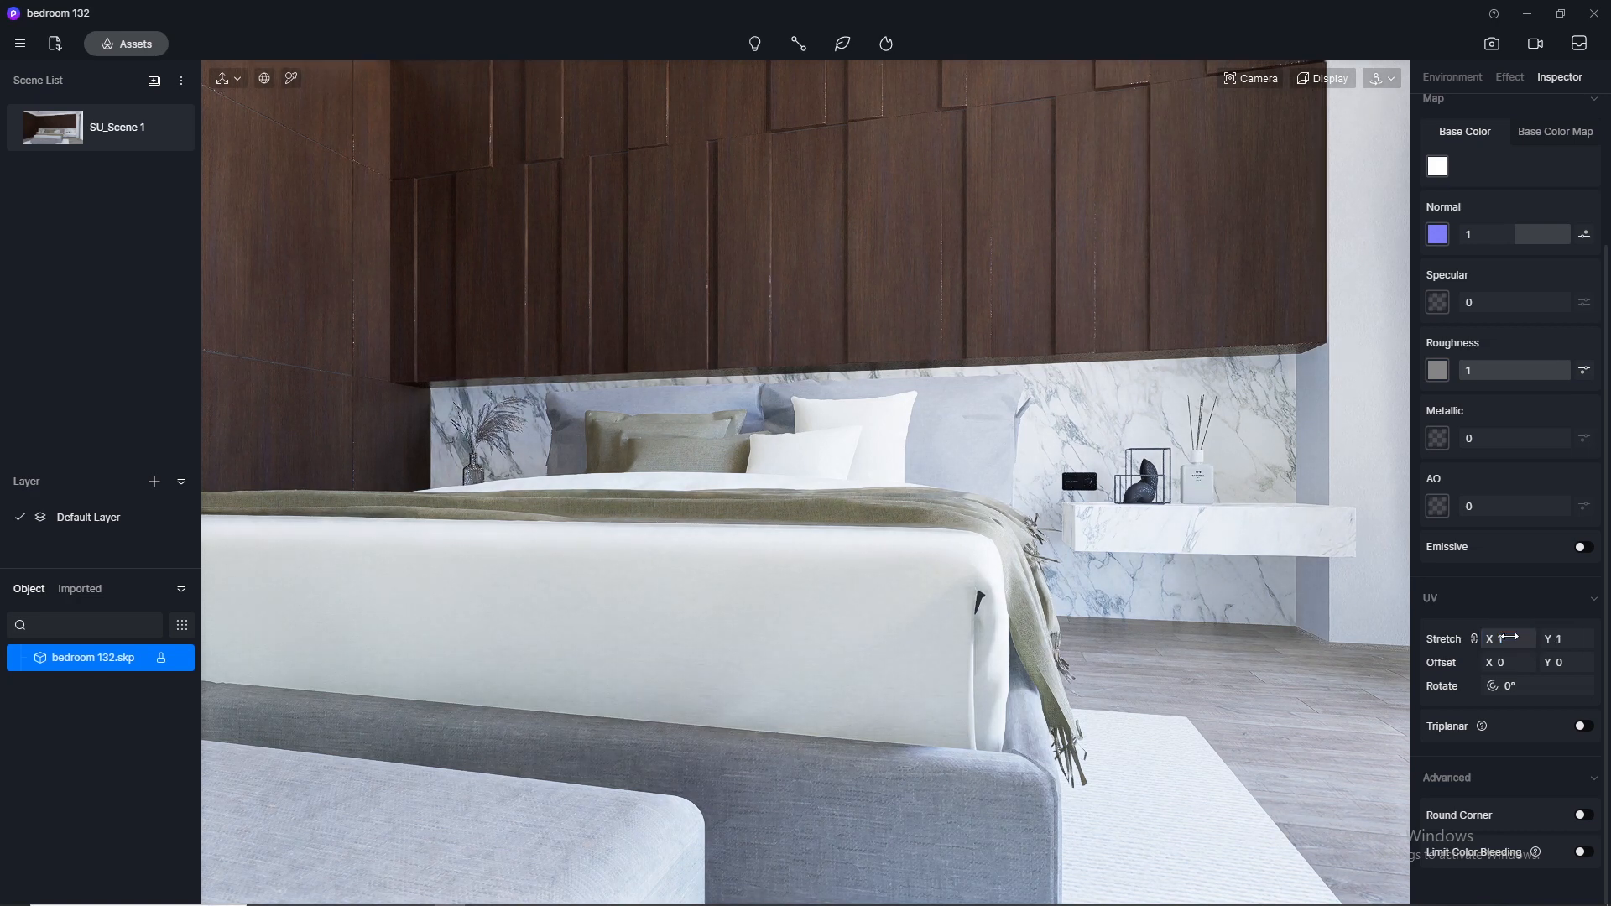
pyautogui.click(1510, 638)
pyautogui.write('0.1')
pyautogui.press('Return')
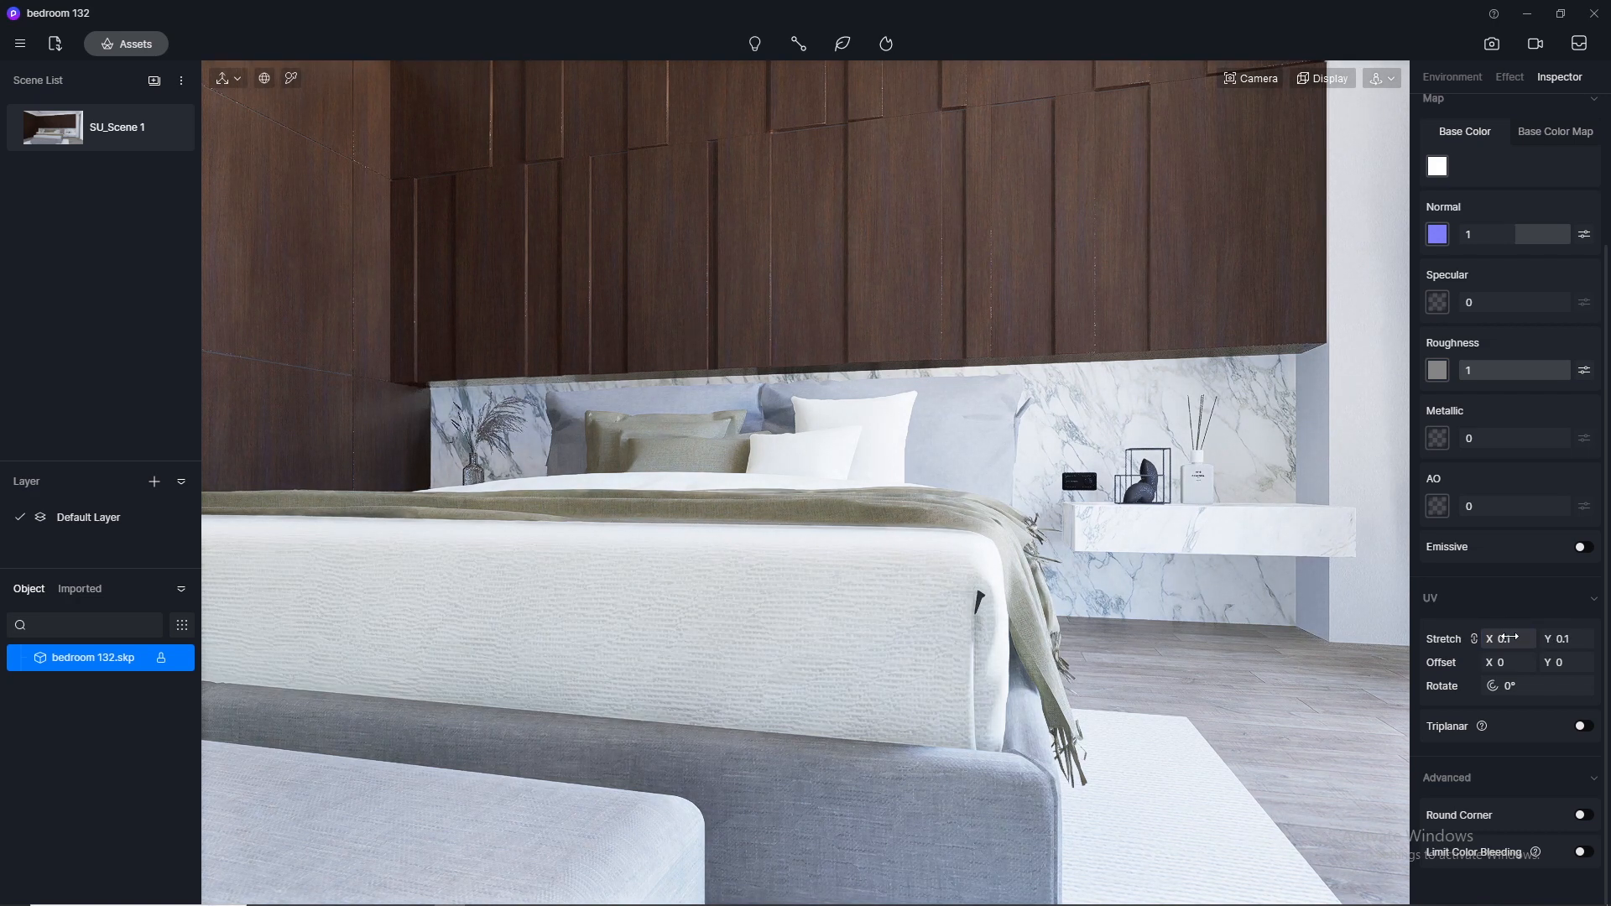
# Set the white linen bedding's UV stretch to 0.5 on both axes
pyautogui.click(1511, 637)
pyautogui.write('0.5')
pyautogui.press('Return')
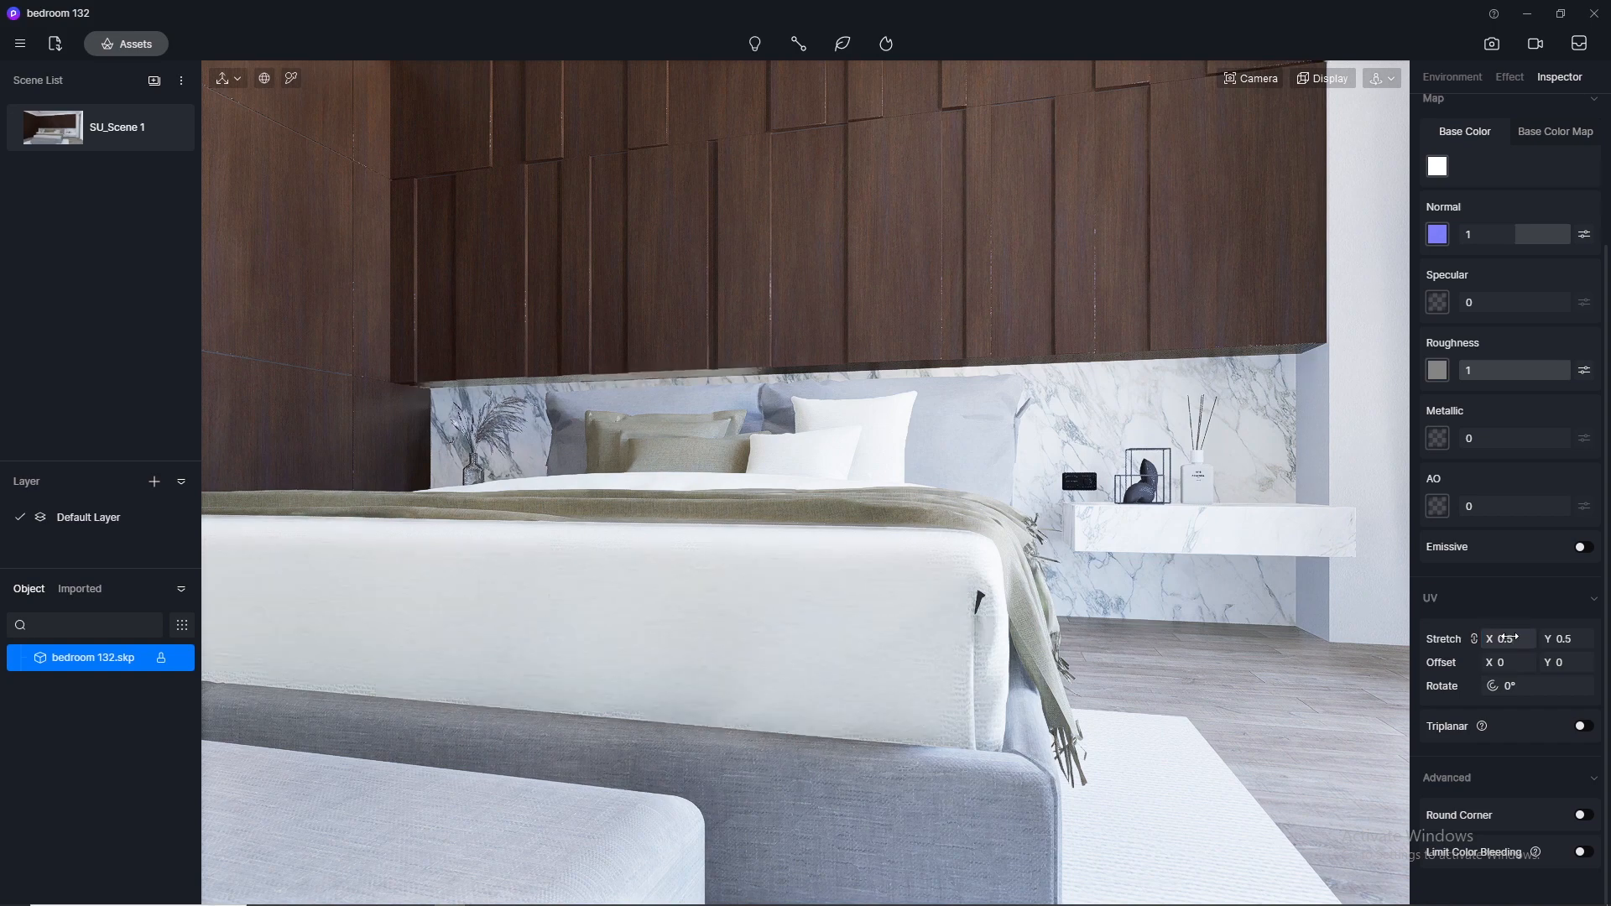
# Examine the bedding, throw blanket and pillows from above and up close
pyautogui.scroll(-5, 983, 515)
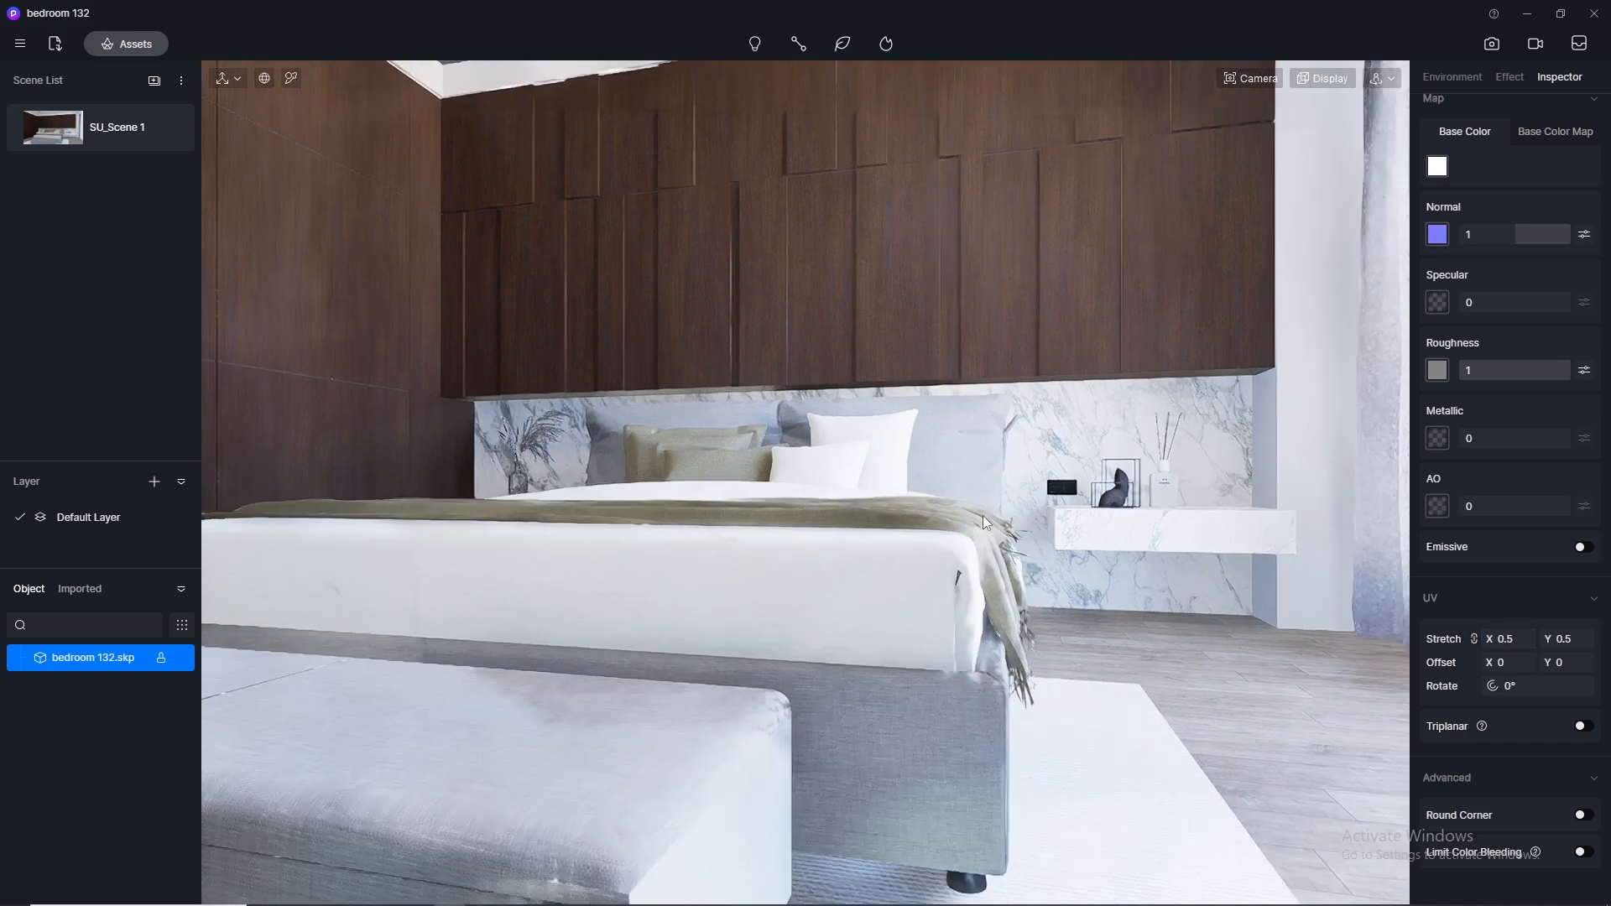
pyautogui.moveTo(812, 385); pyautogui.dragTo(842, 623, button='right')
pyautogui.scroll(-3, 650, 579)
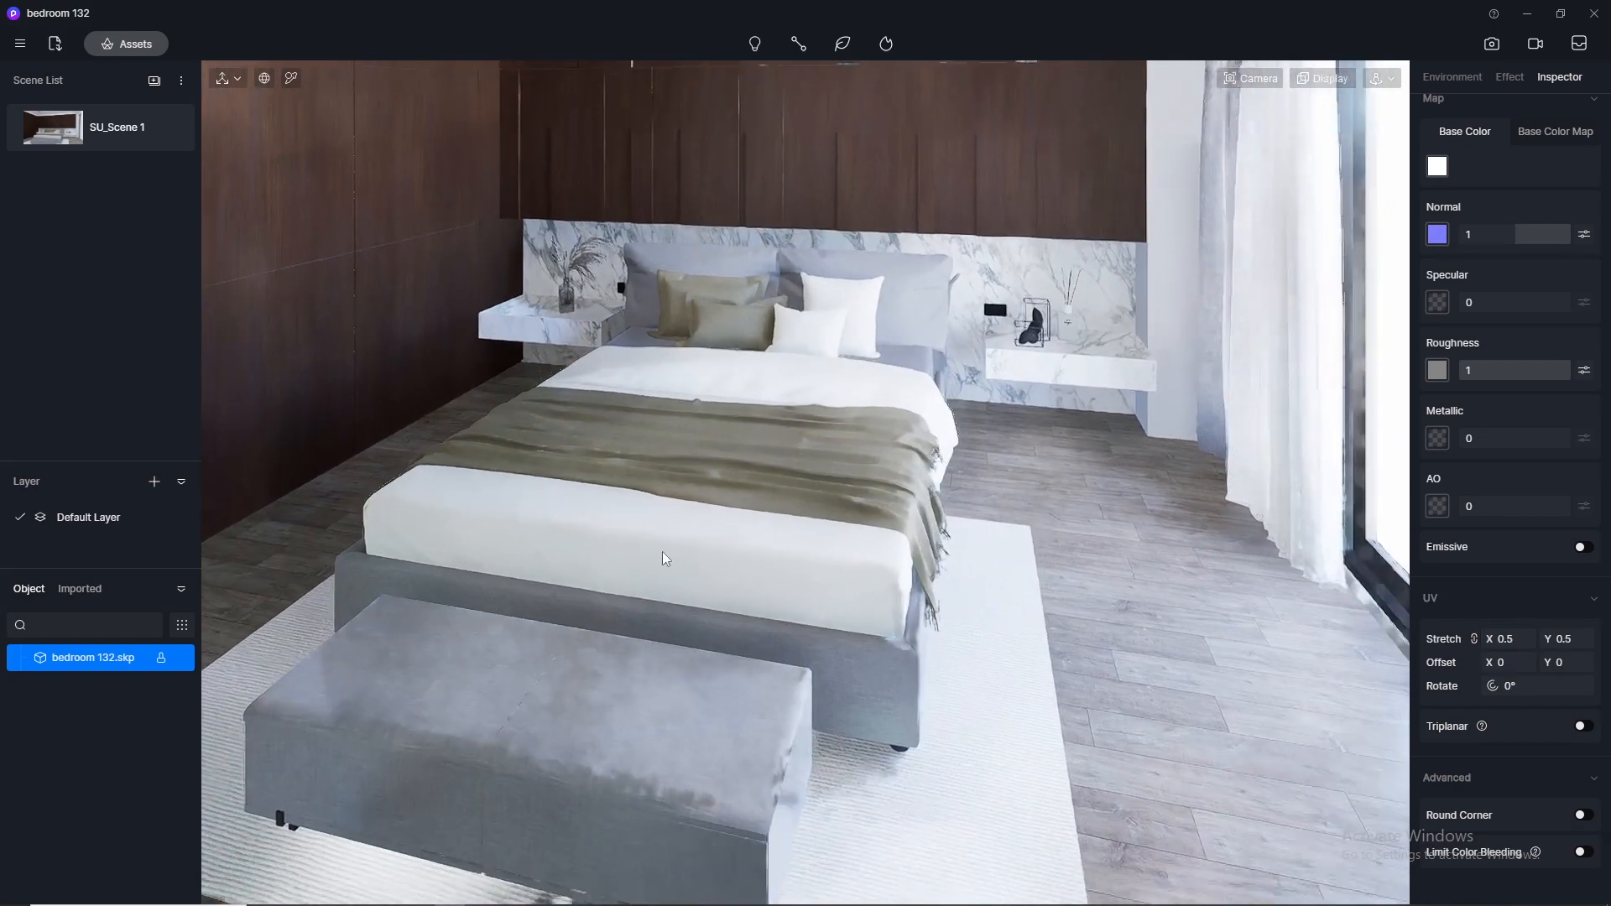
pyautogui.scroll(6, 792, 229)
pyautogui.scroll(5, 989, 406)
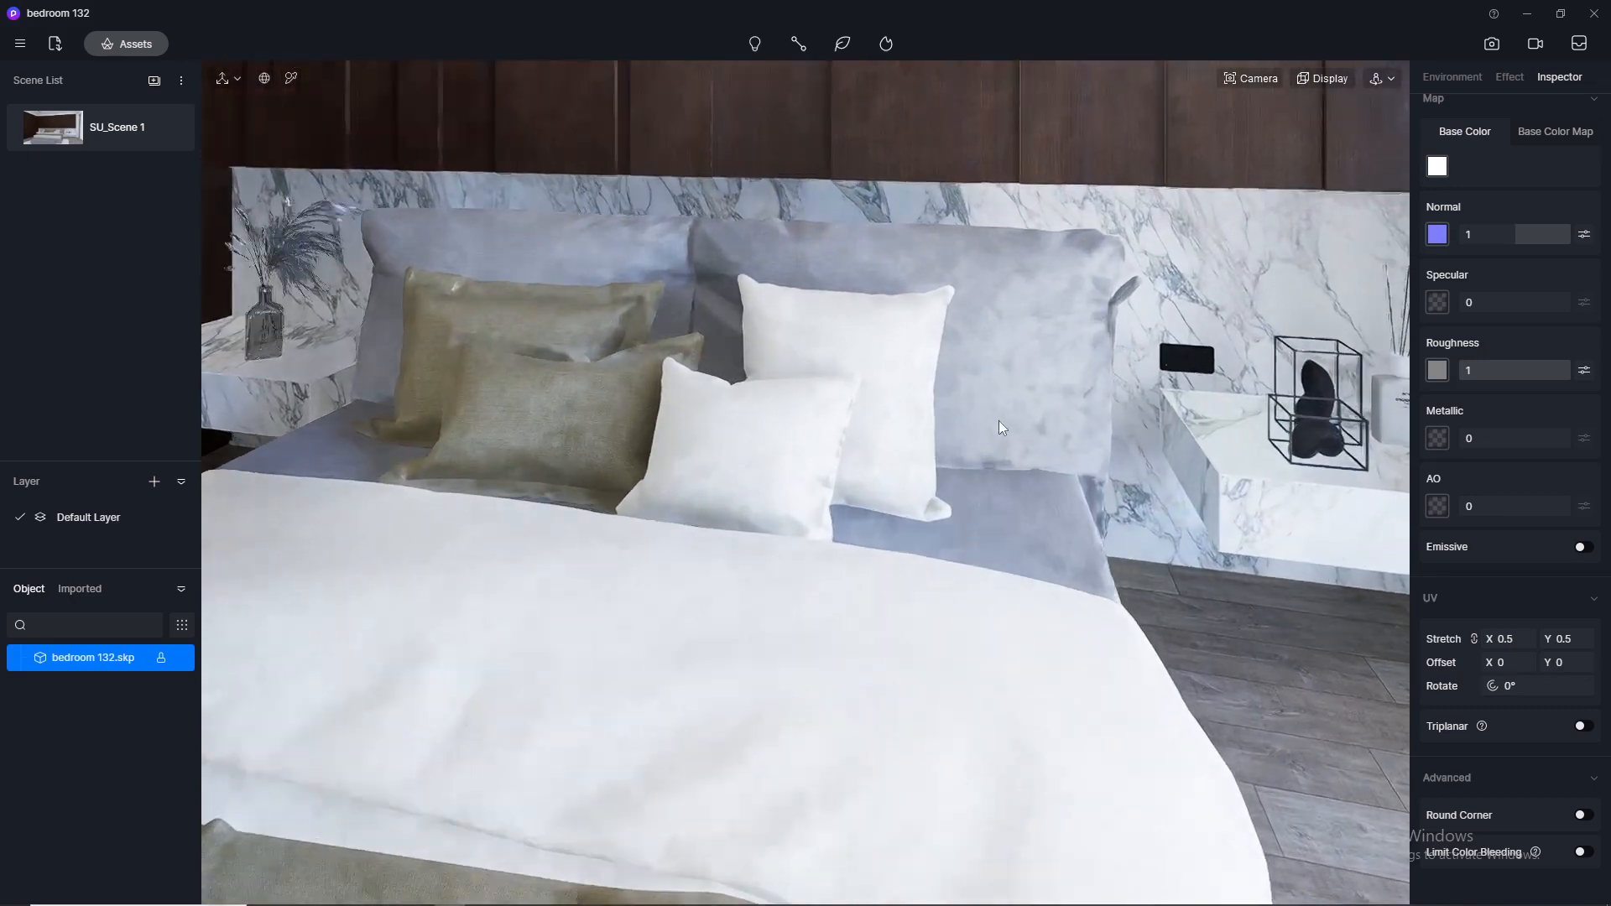
pyautogui.scroll(-6, 1000, 409)
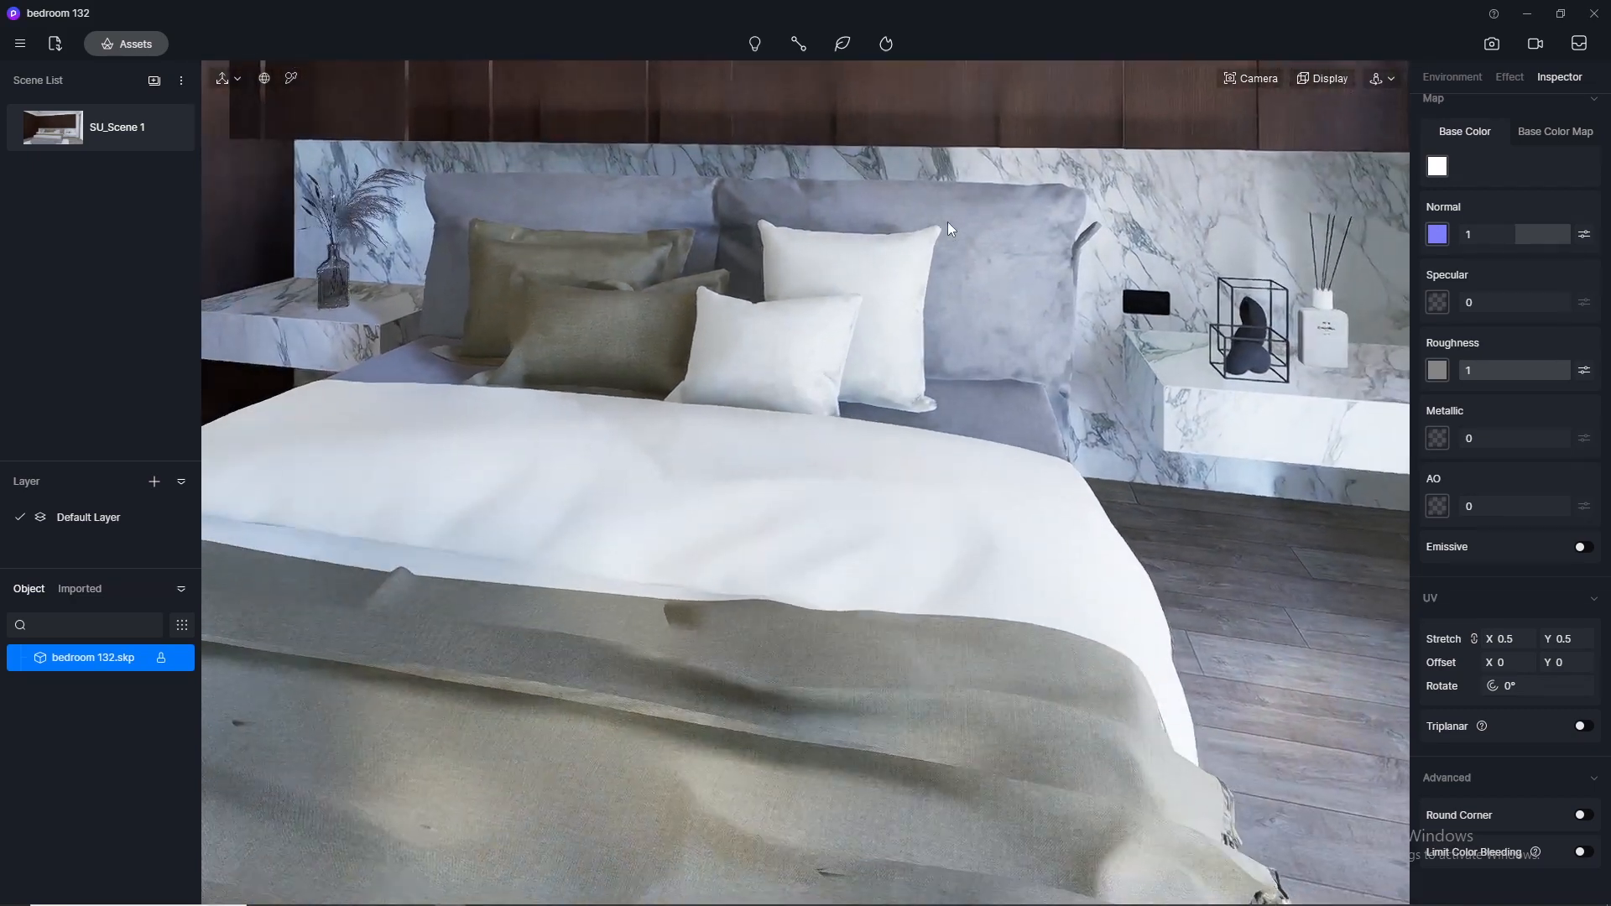
pyautogui.scroll(-3, 784, 241)
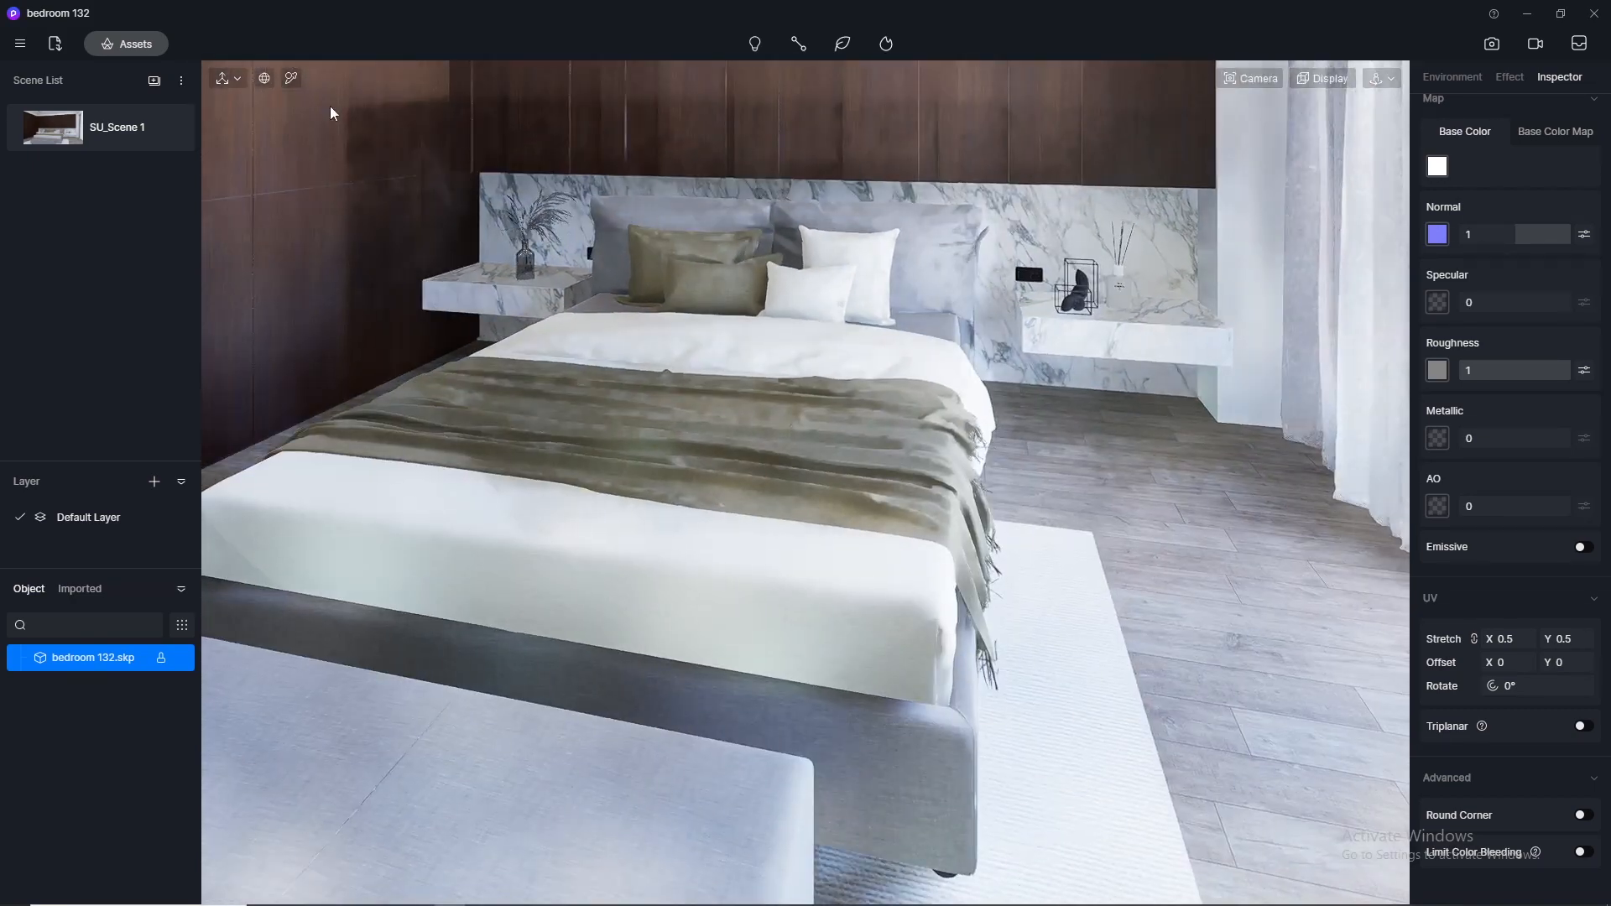
# Download Yellow linen01 from the asset library, apply it to the olive throw blanket and close the library
pyautogui.click(155, 46)
pyautogui.scroll(-2, 1299, 546)
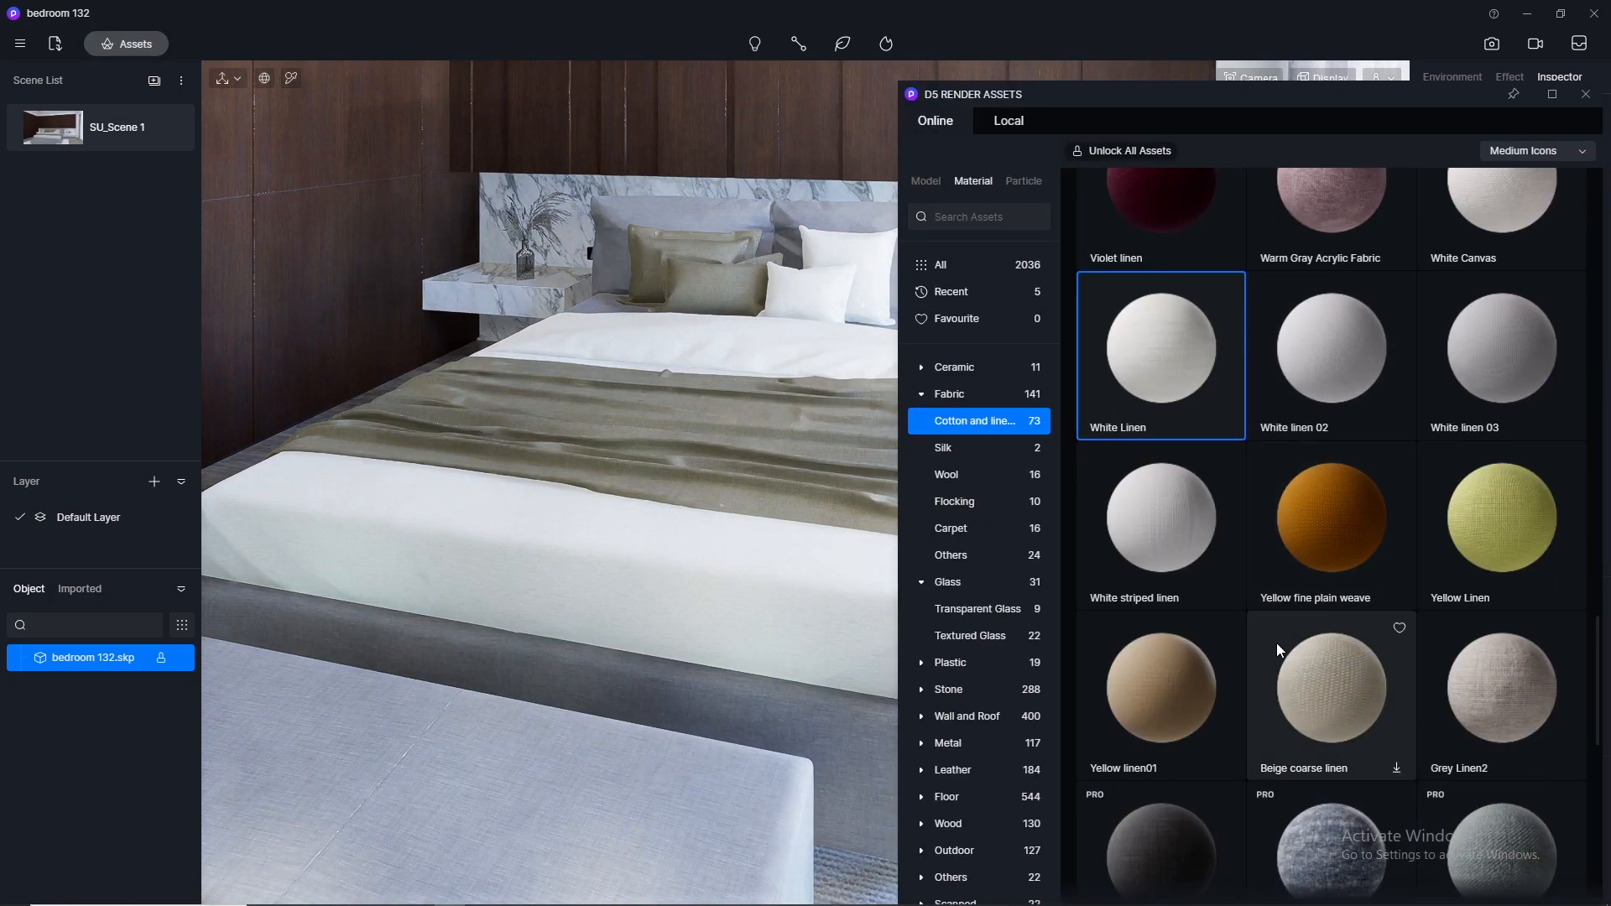
pyautogui.click(1195, 689)
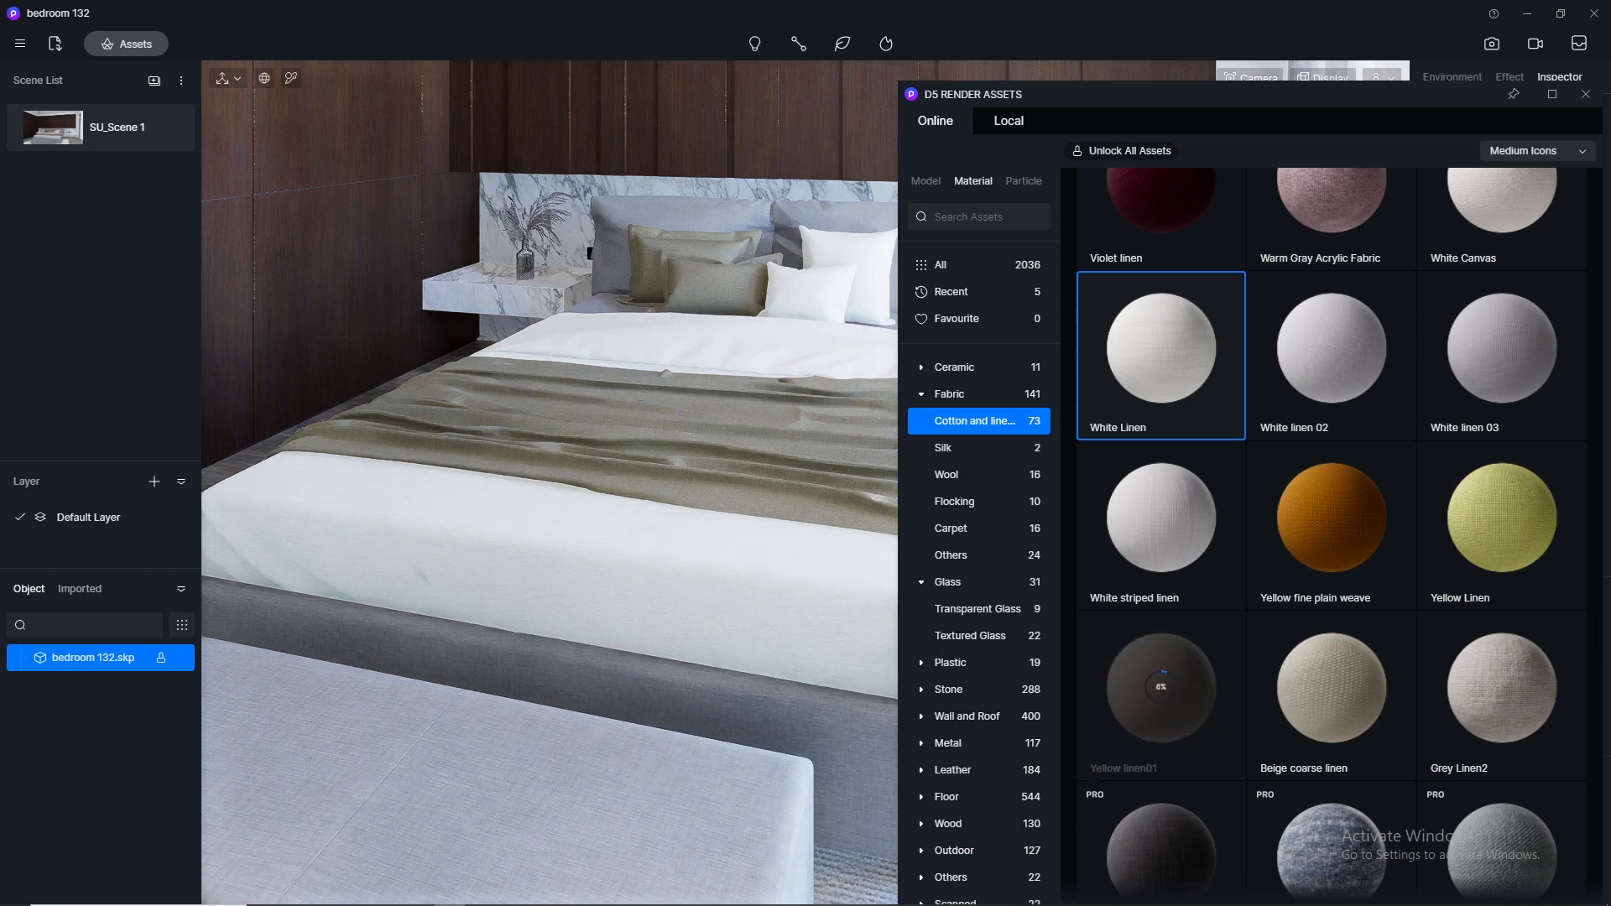
pyautogui.moveTo(1155, 689); pyautogui.dragTo(689, 424)
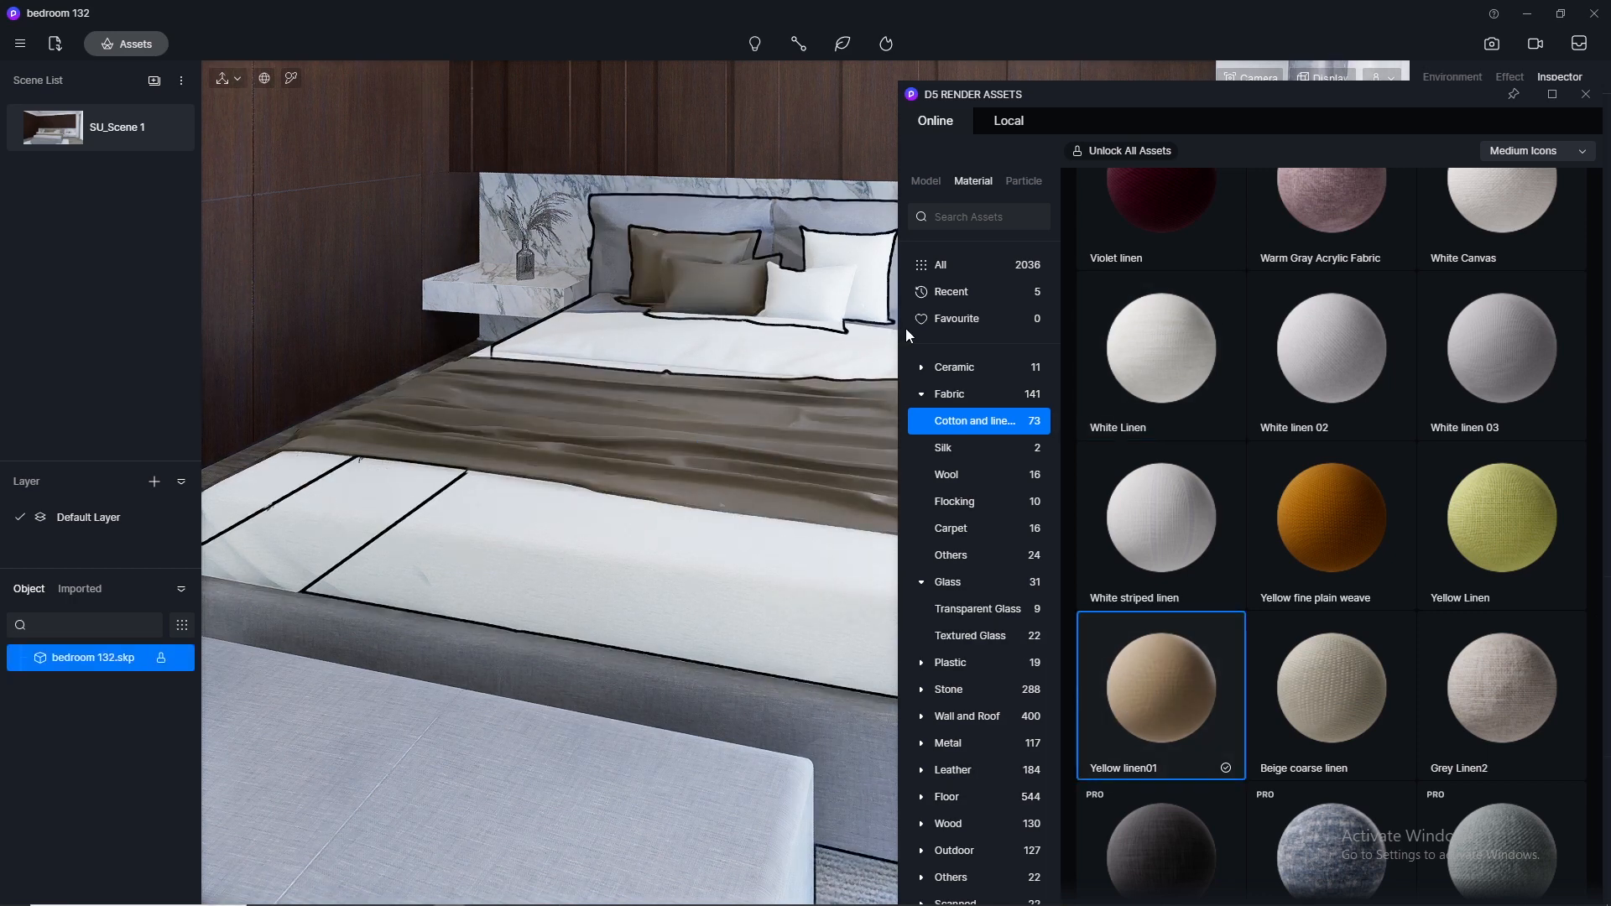
pyautogui.click(1601, 103)
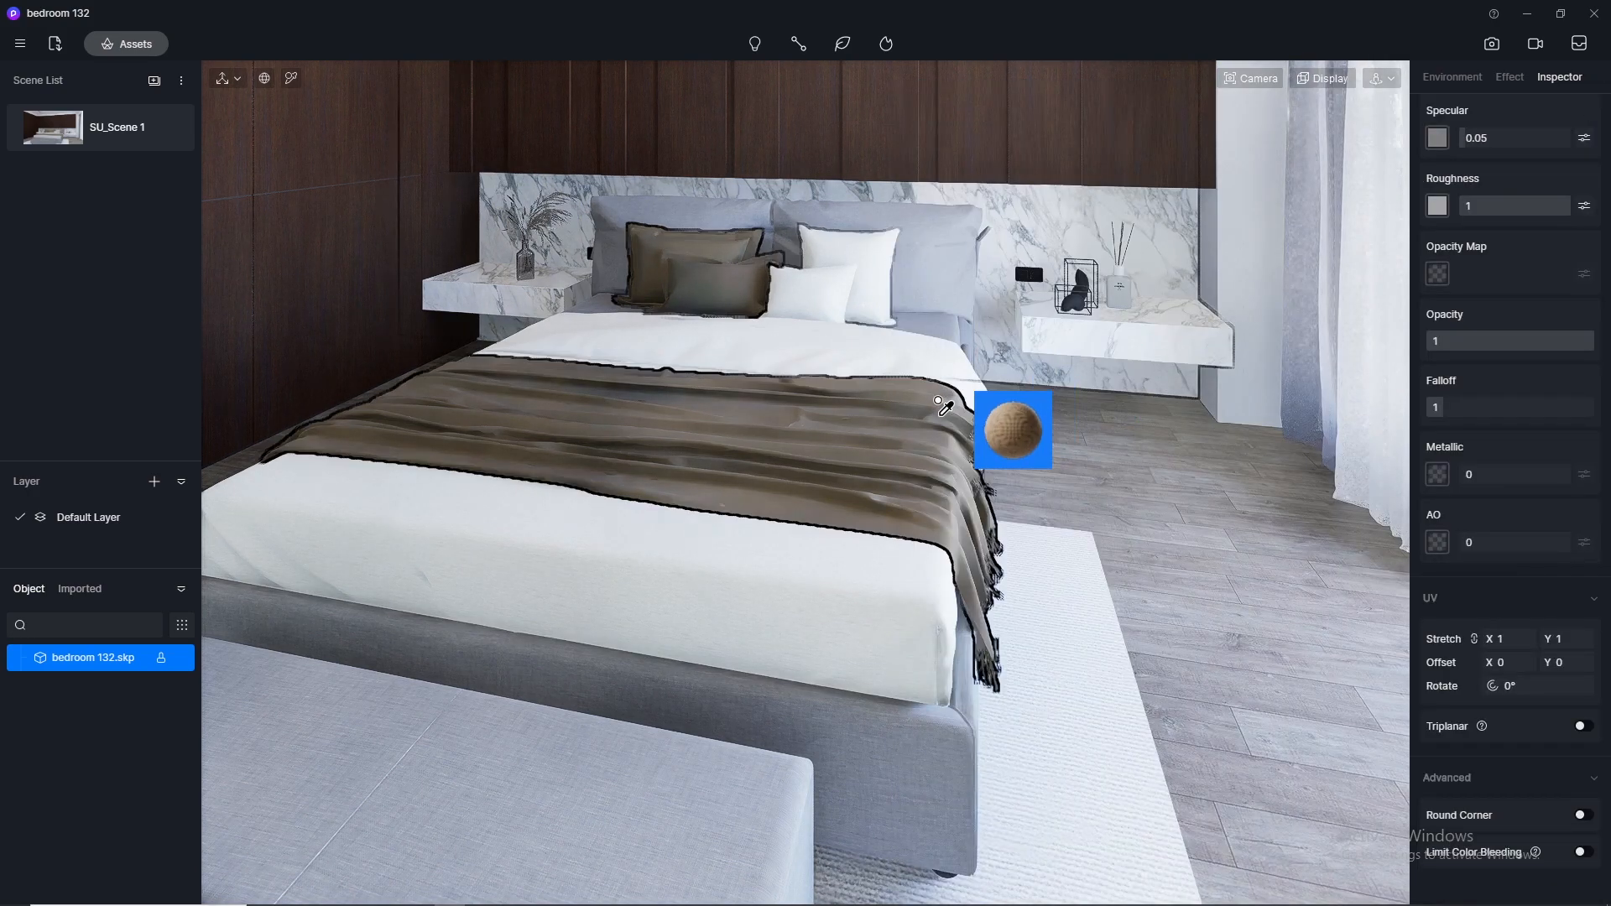
# Try UV stretch values of 5 and 0.1 on the throw blanket's linen material while viewing its folds up close
pyautogui.scroll(10, 943, 525)
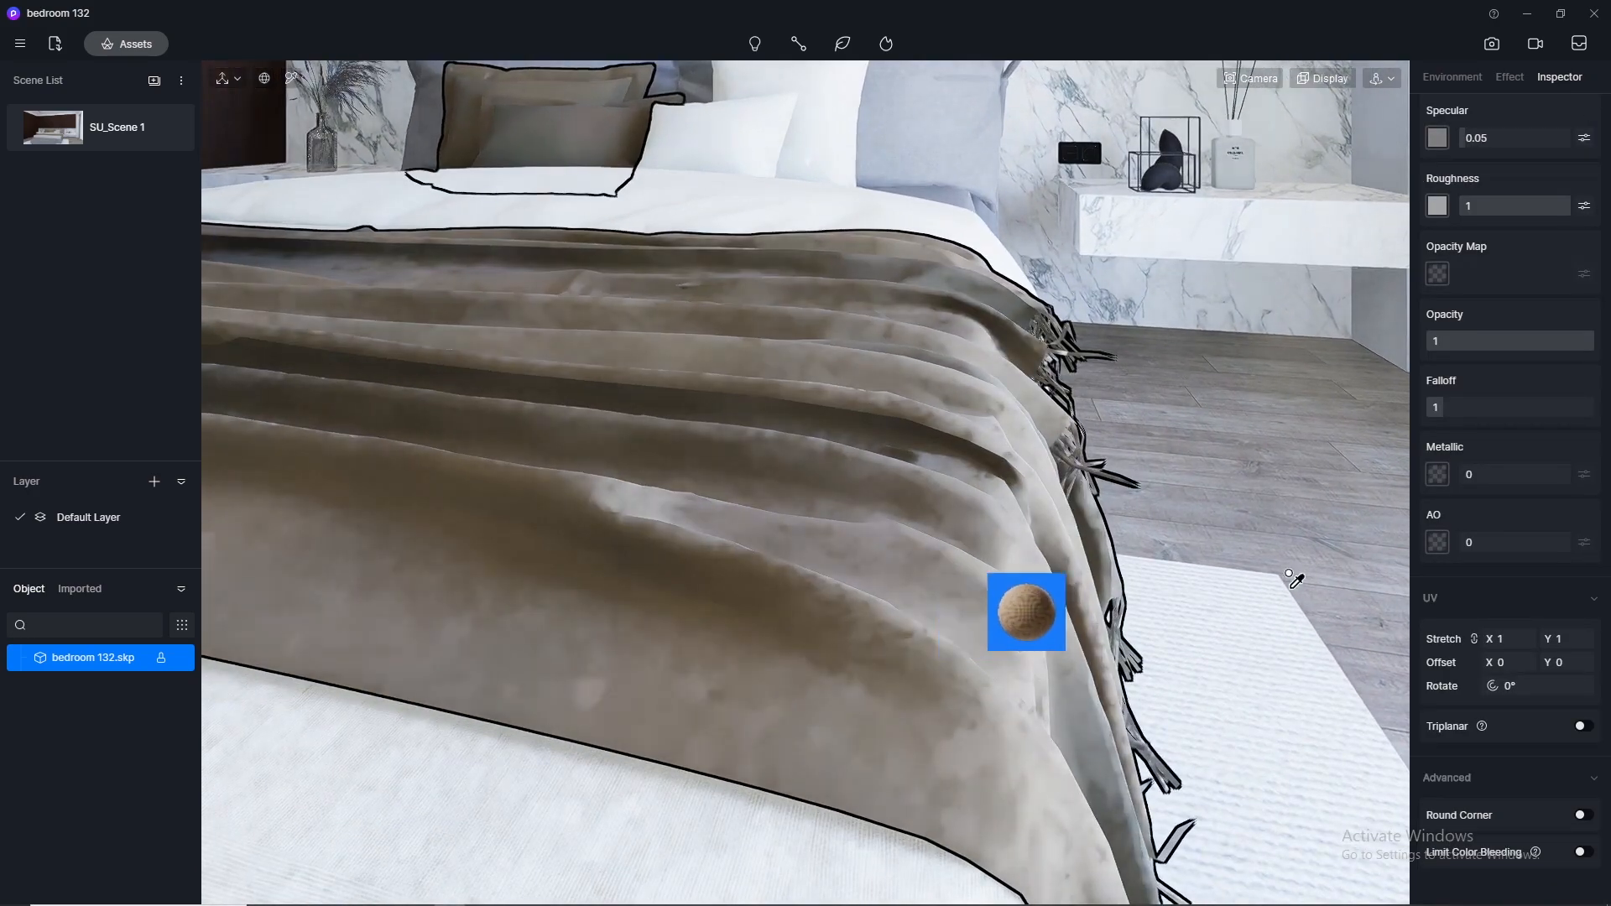
pyautogui.click(988, 571)
pyautogui.click(1510, 639)
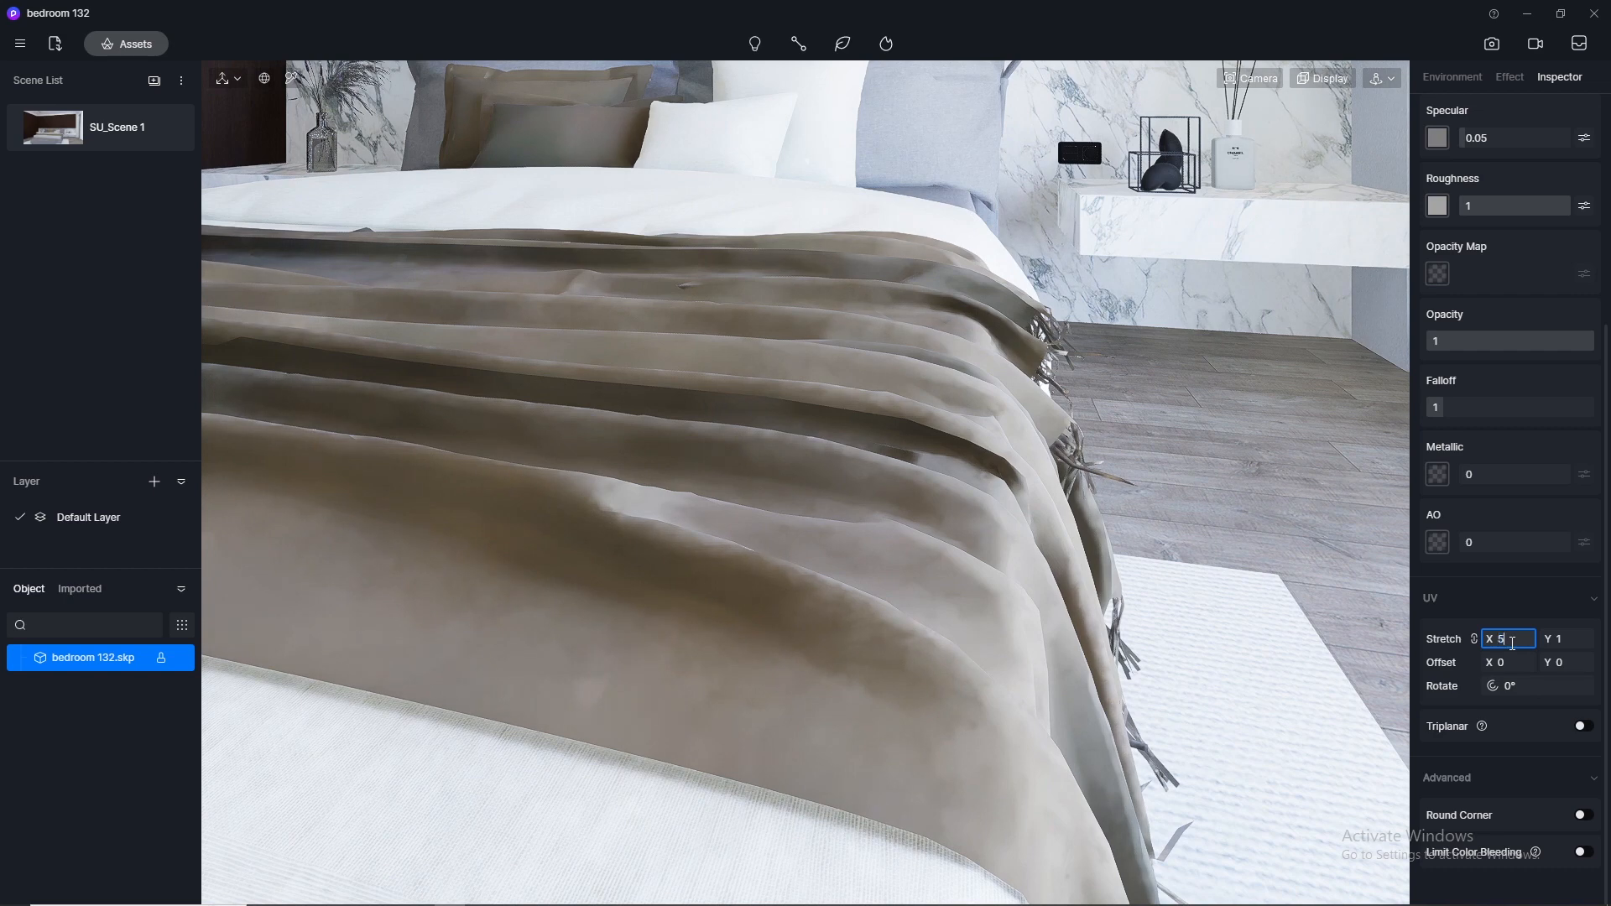
pyautogui.write('5')
pyautogui.press('Return')
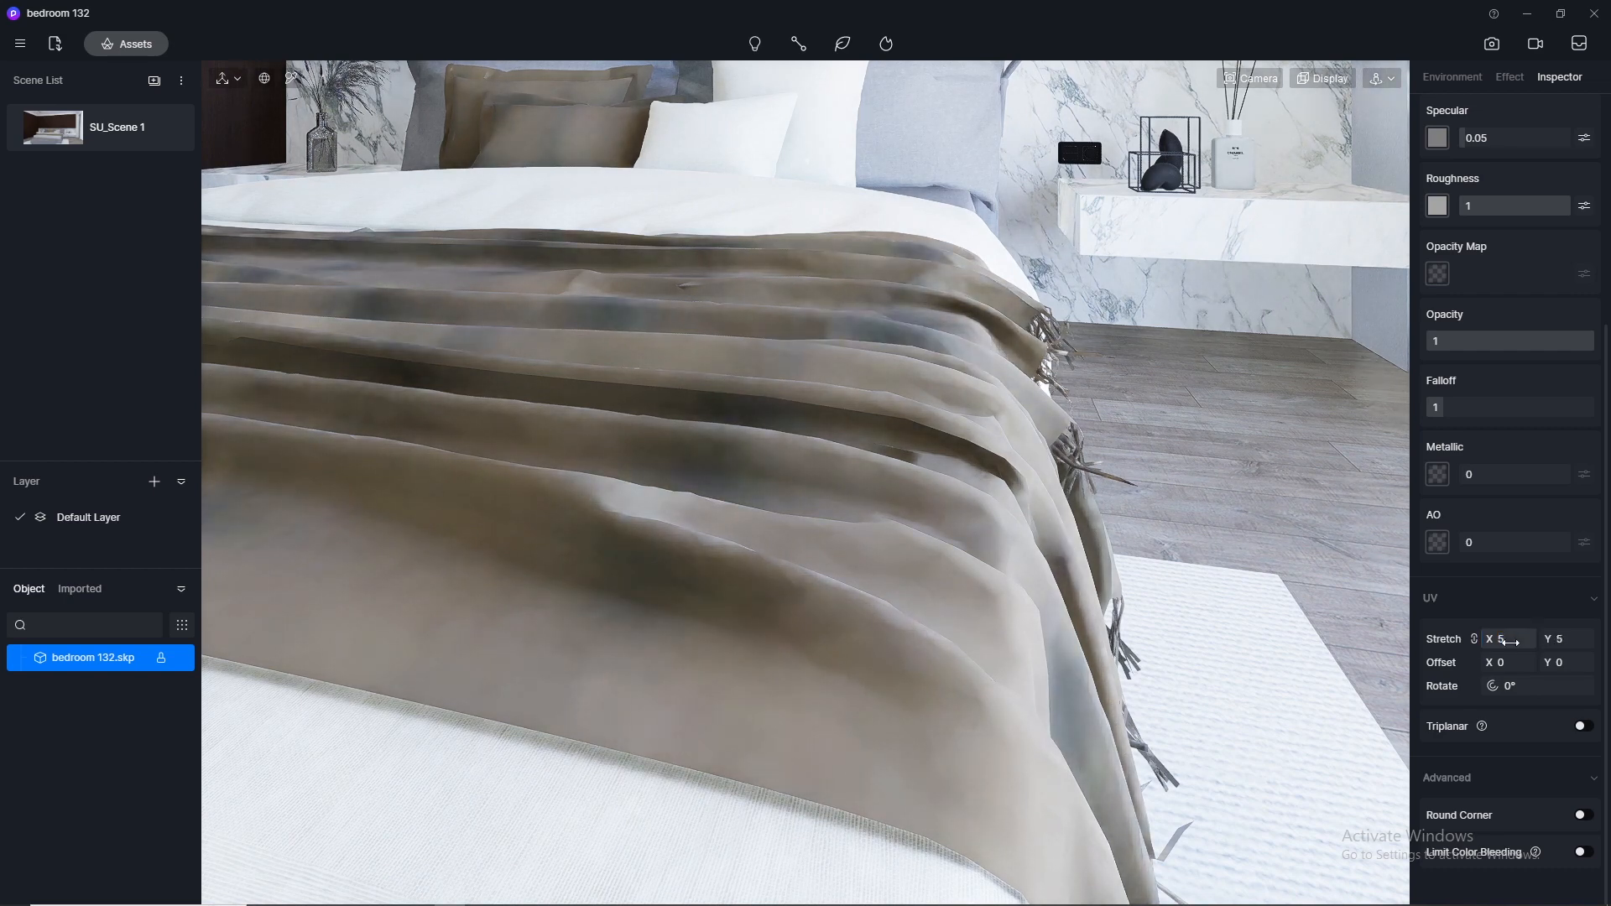
pyautogui.click(1510, 639)
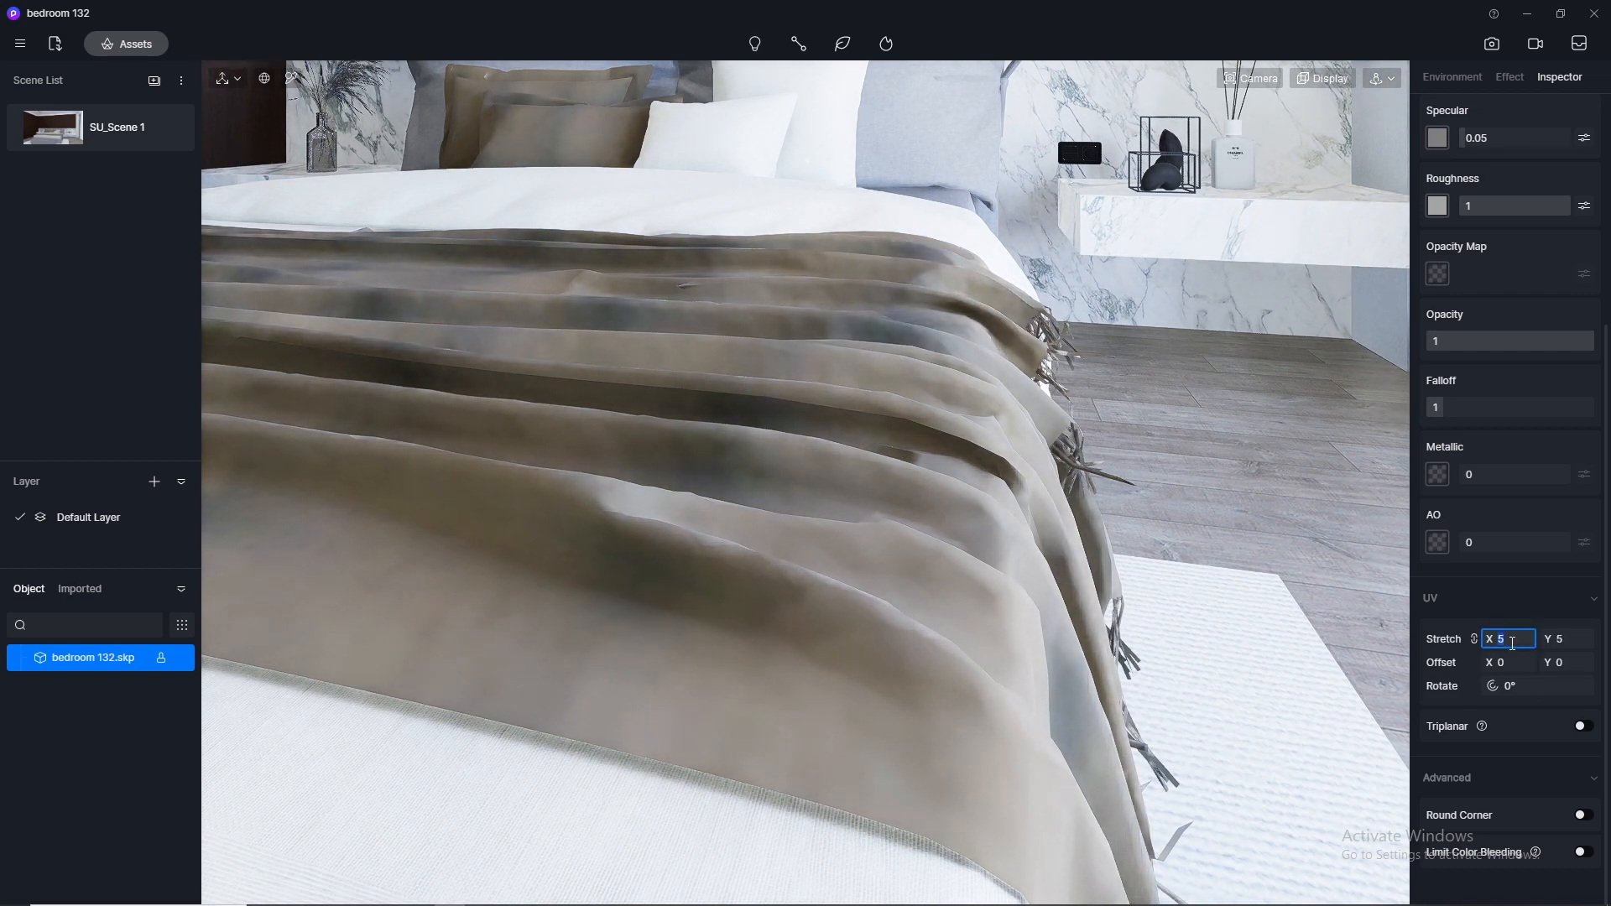
pyautogui.press('Return')
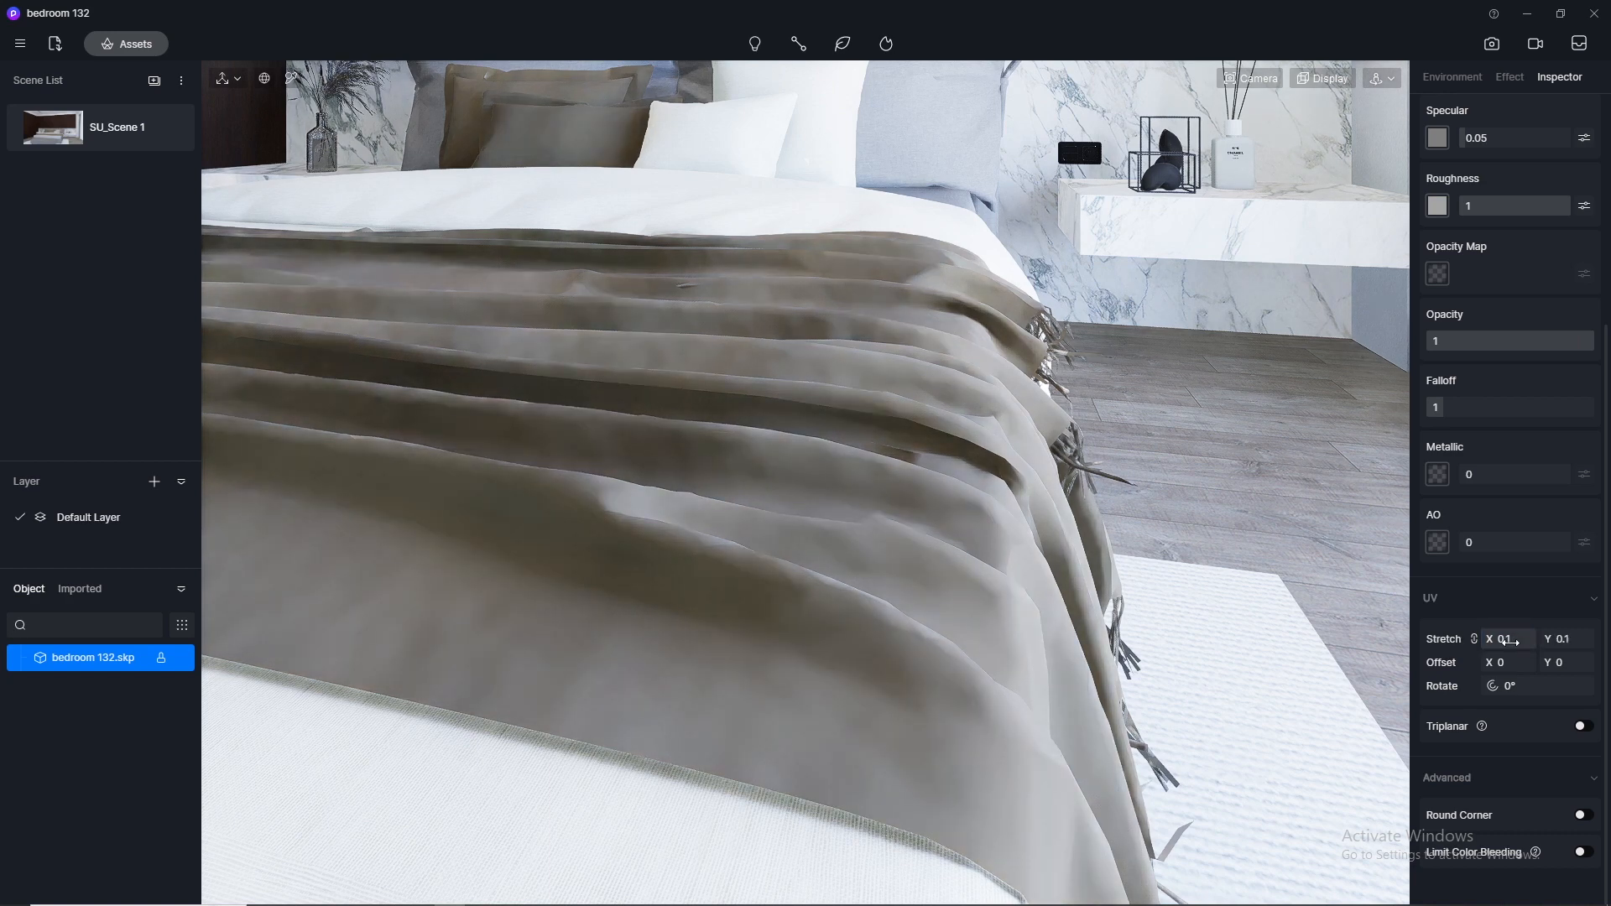
# Set the throw blanket's UV stretch to 500 on both axes and check the fabric across the bed and pillows
pyautogui.click(1510, 640)
pyautogui.write('100')
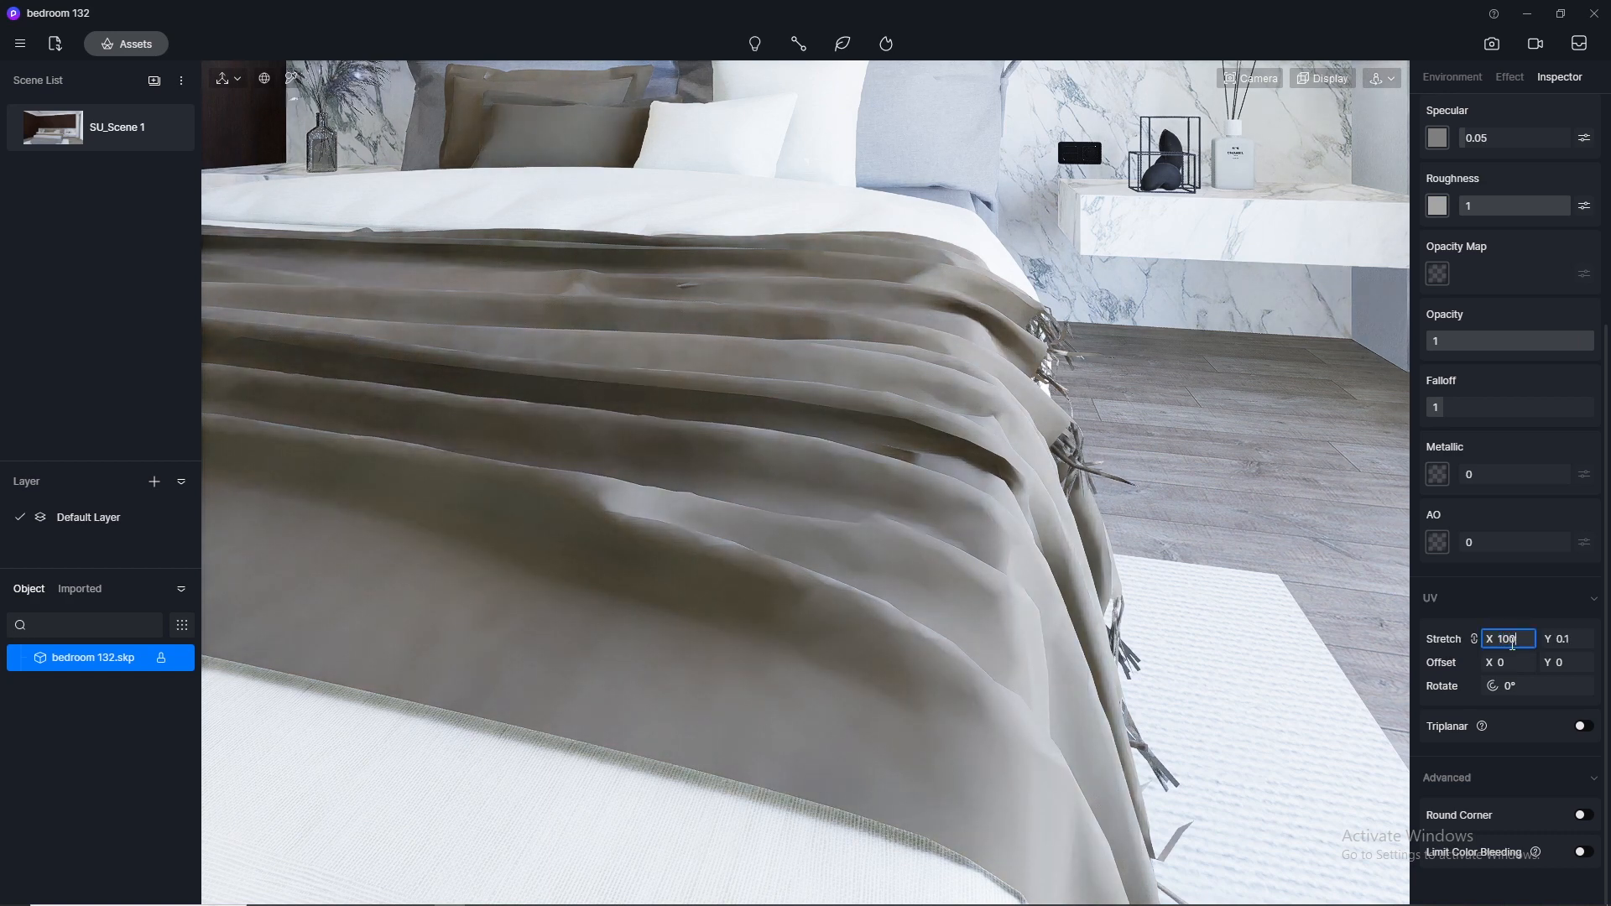
pyautogui.press('Return')
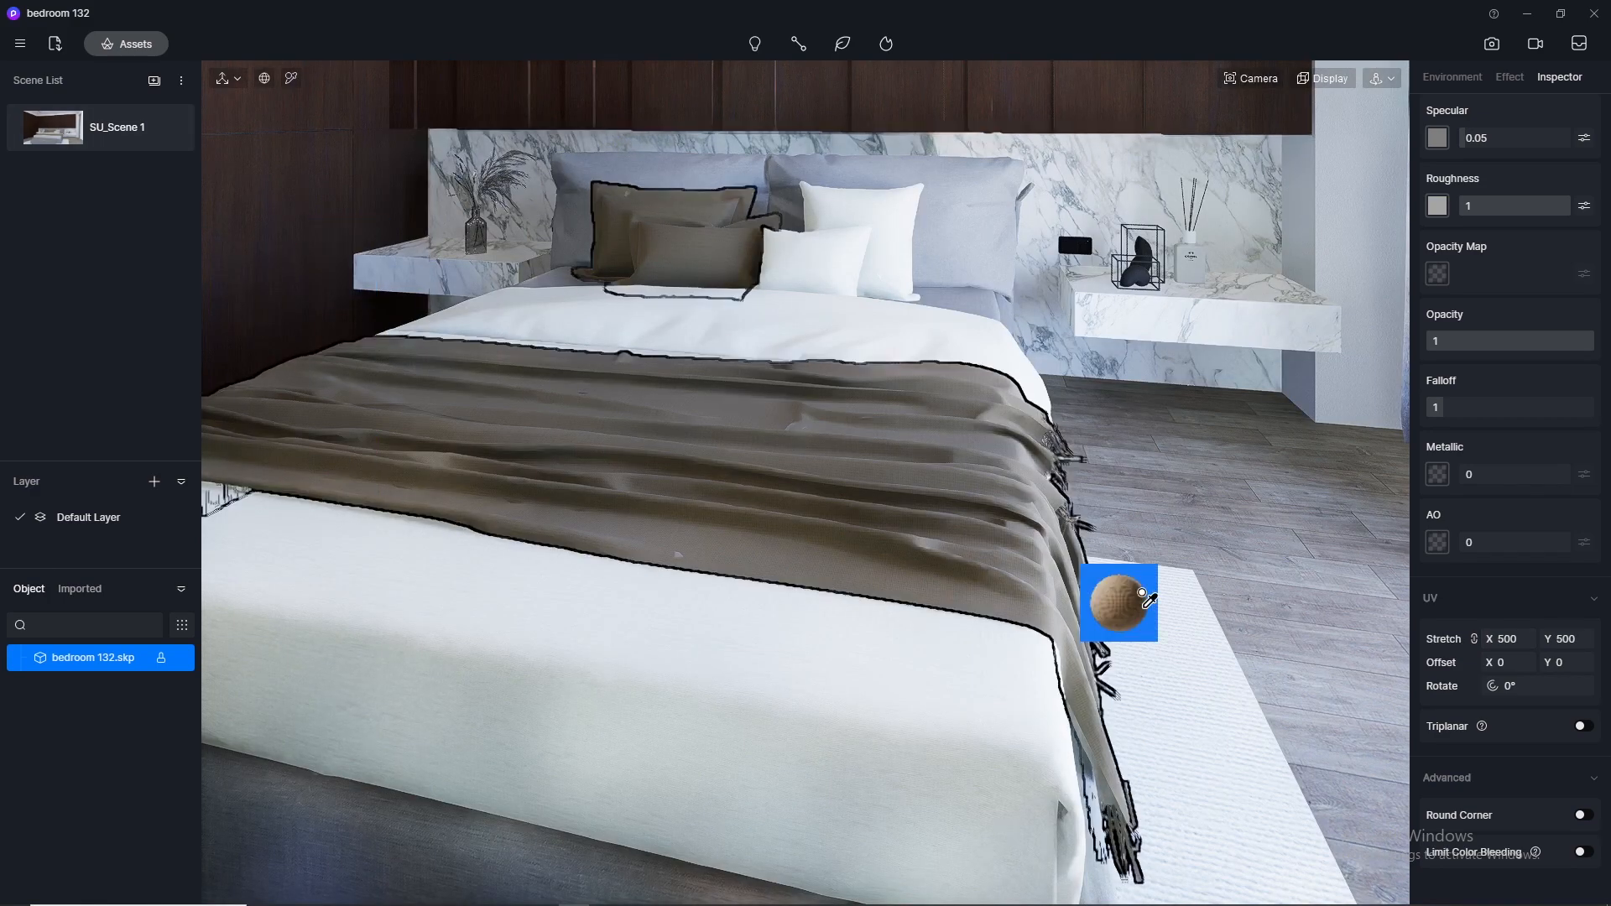
pyautogui.moveTo(1123, 605); pyautogui.dragTo(526, 414)
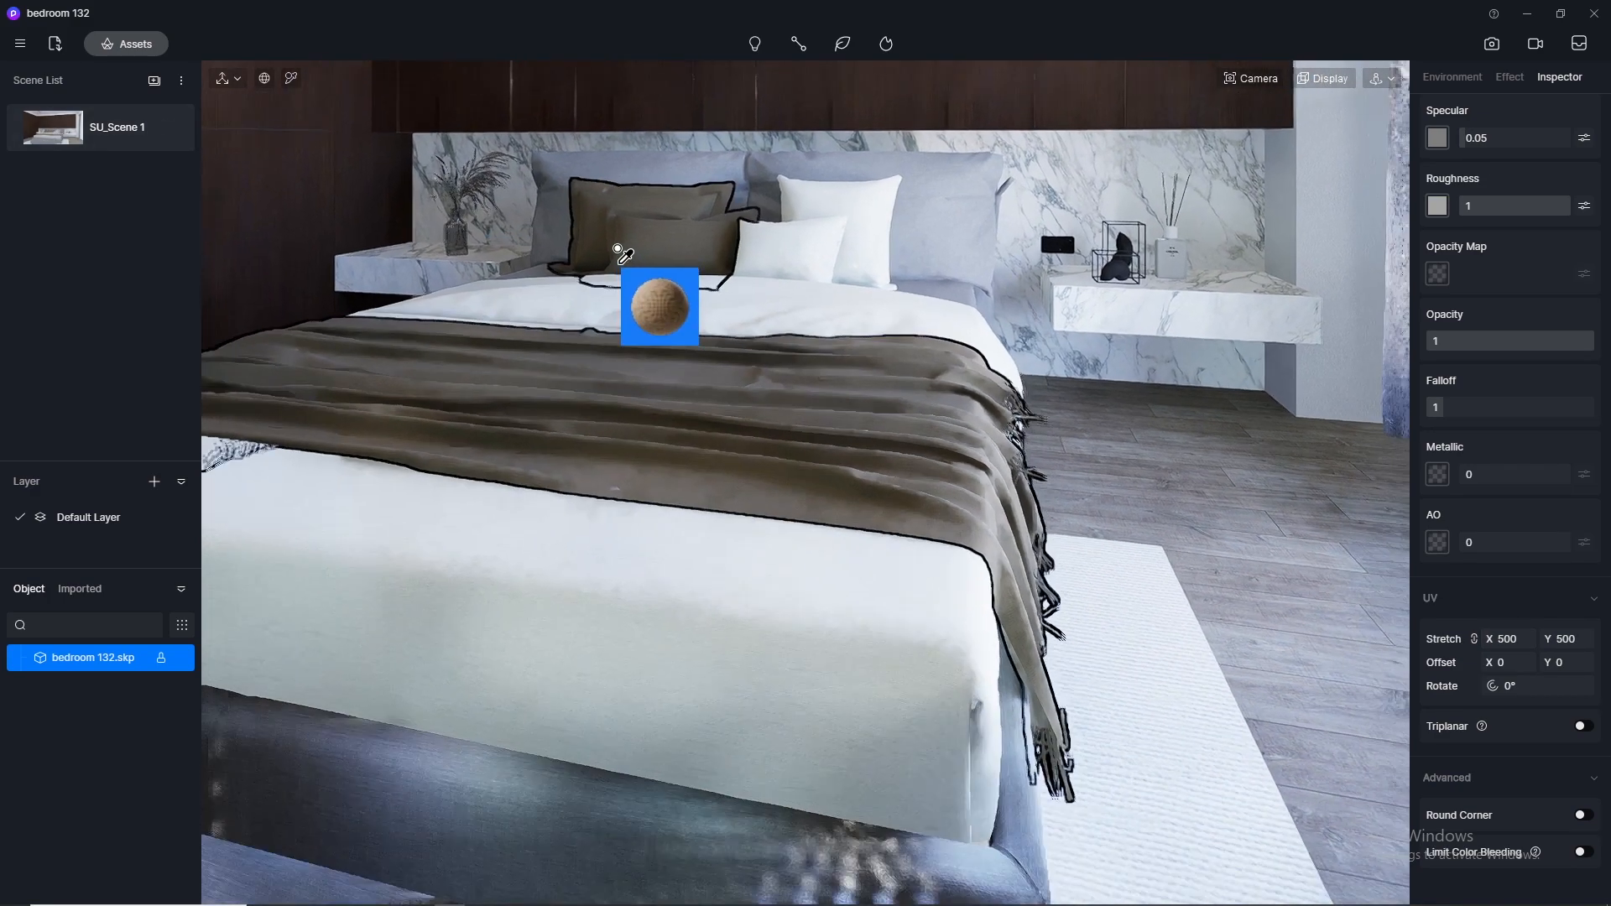
pyautogui.moveTo(629, 264); pyautogui.dragTo(617, 263)
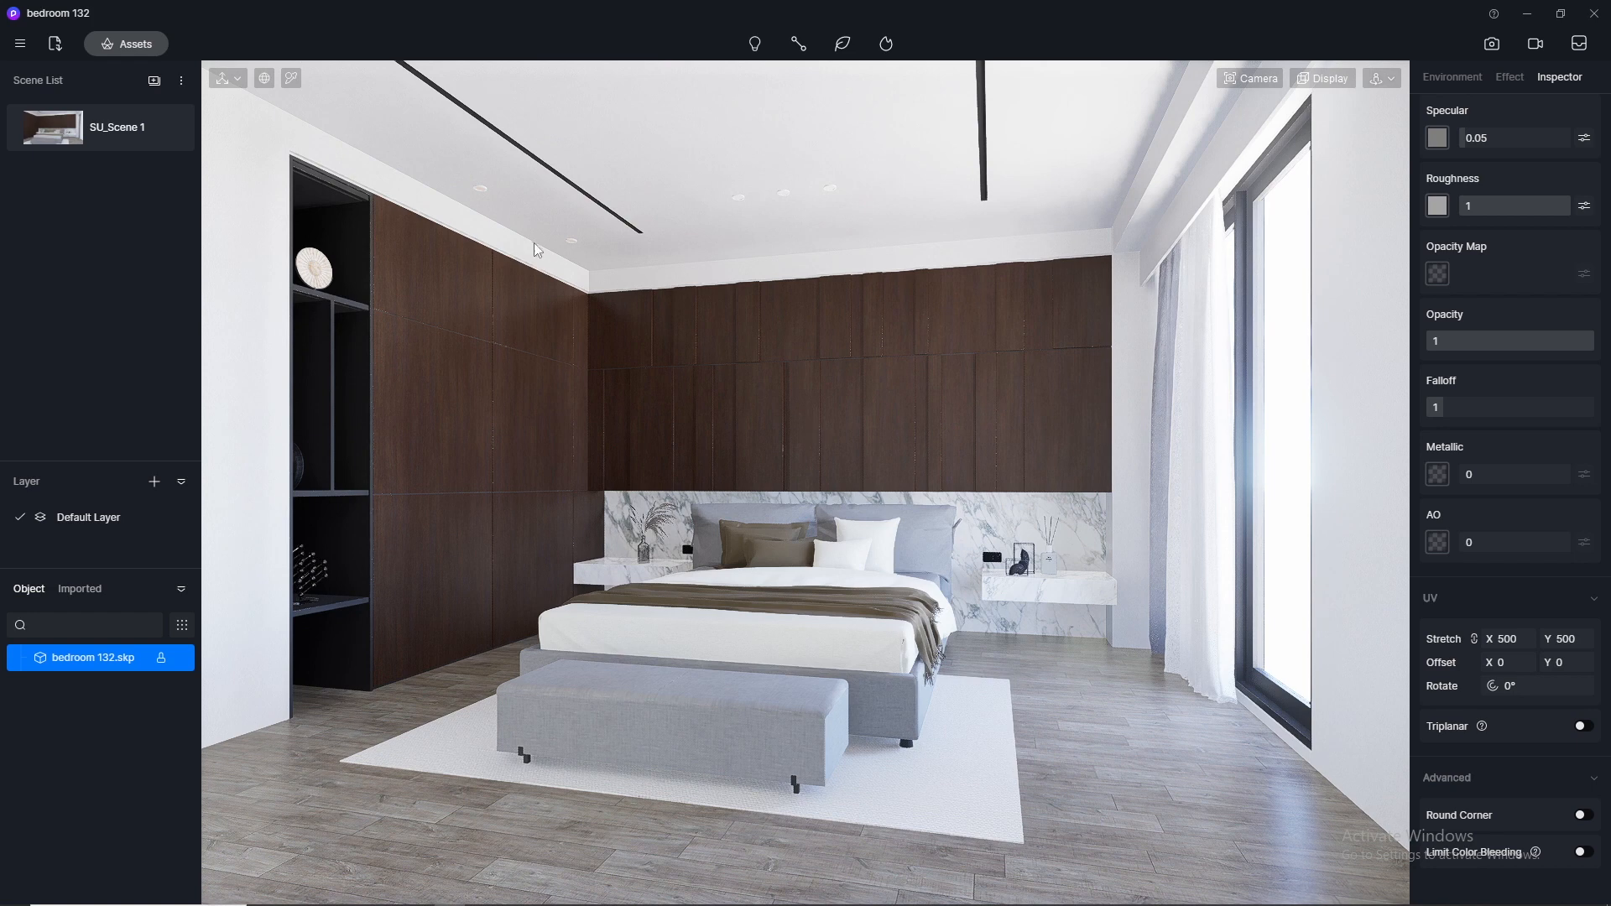
# Browse the asset library's Fabric materials, focusing on the Carpet category, for a floor rug material
pyautogui.scroll(2, 847, 629)
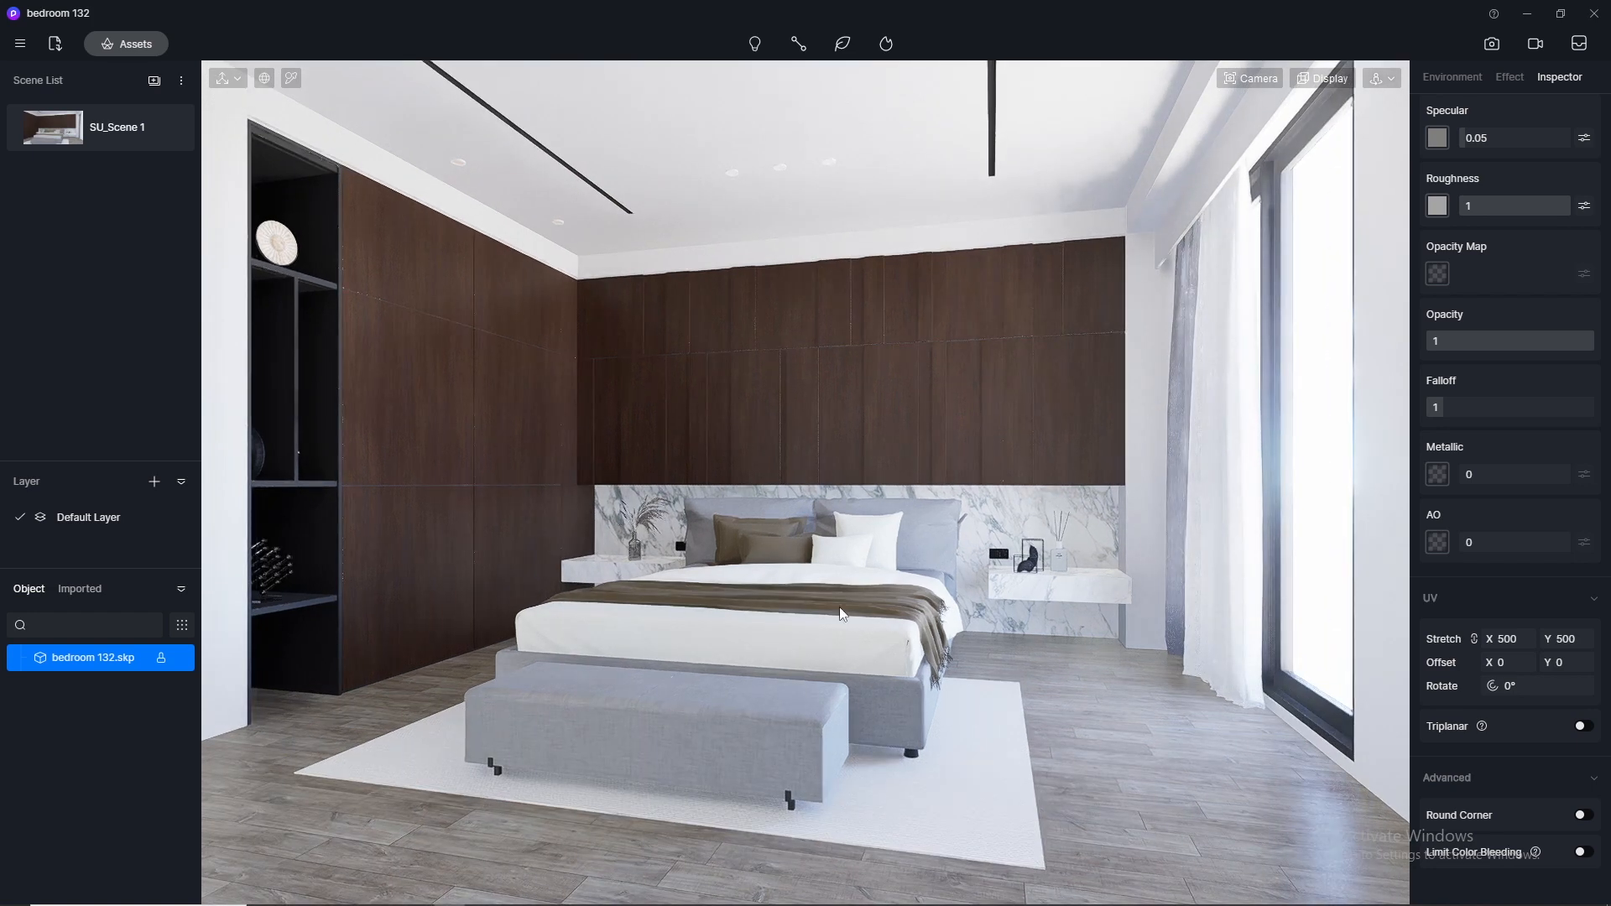
pyautogui.moveTo(834, 617); pyautogui.dragTo(906, 792, button='right')
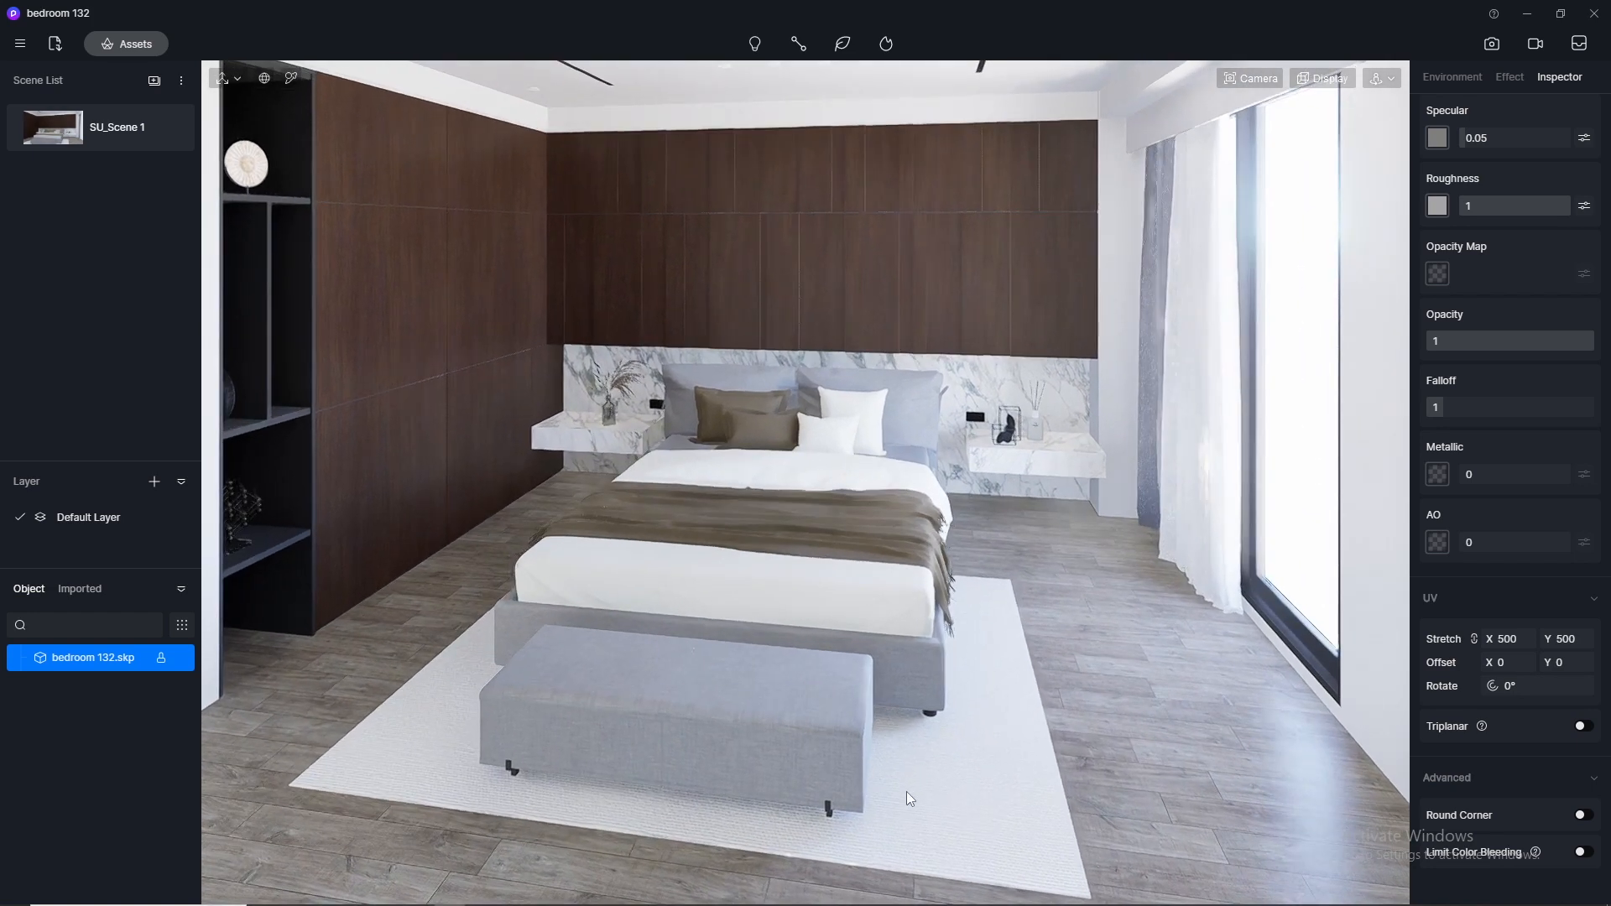
pyautogui.click(107, 45)
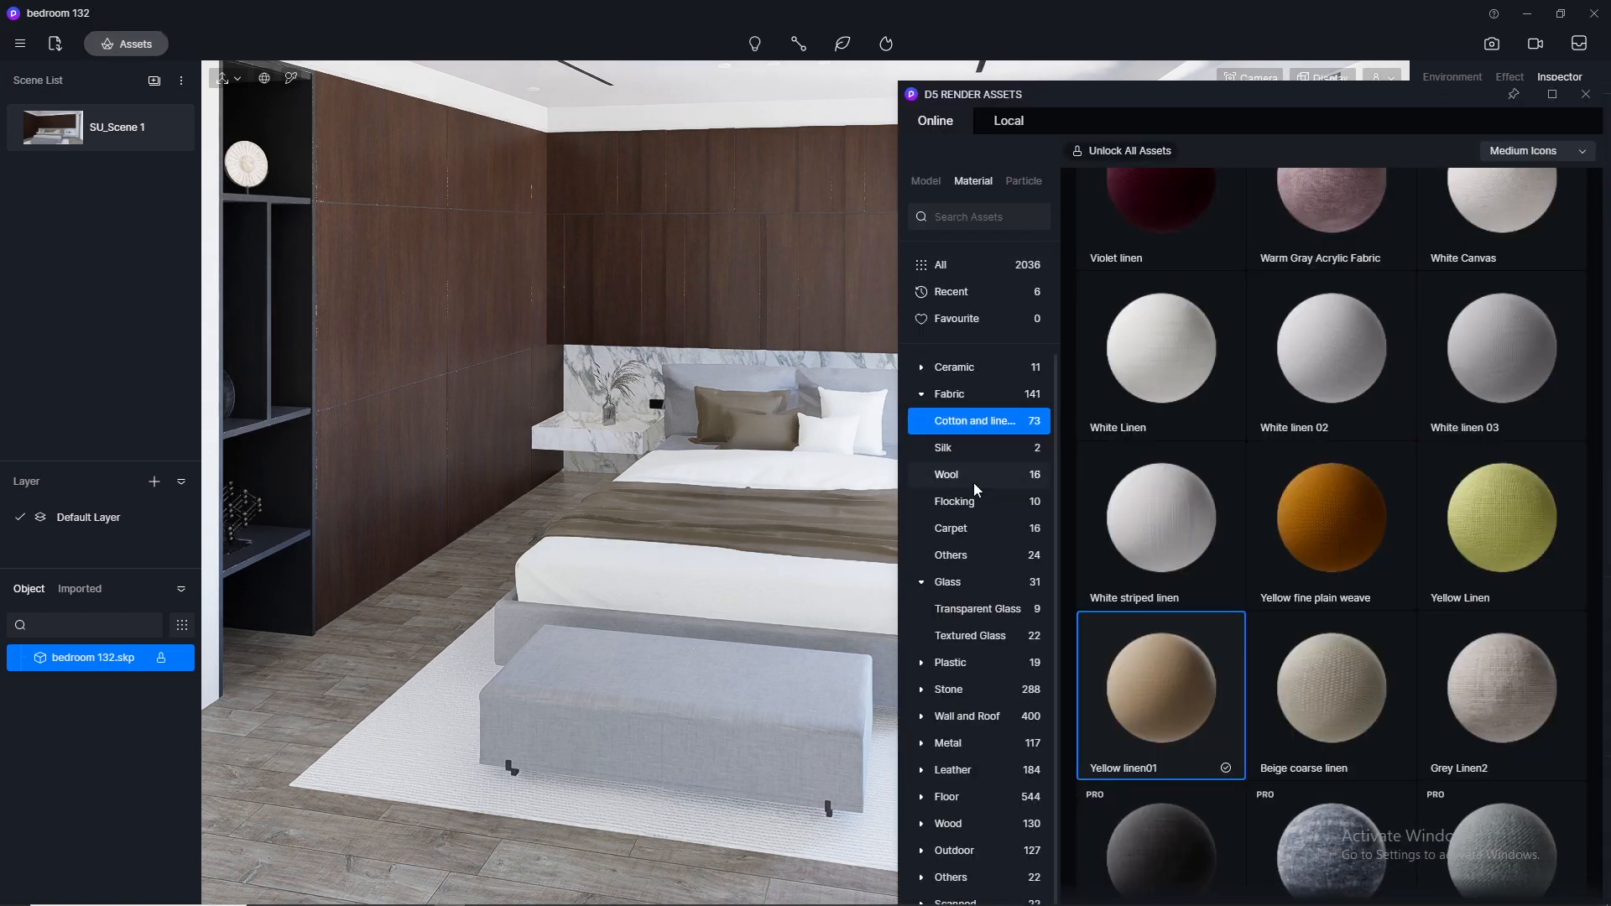
pyautogui.click(962, 393)
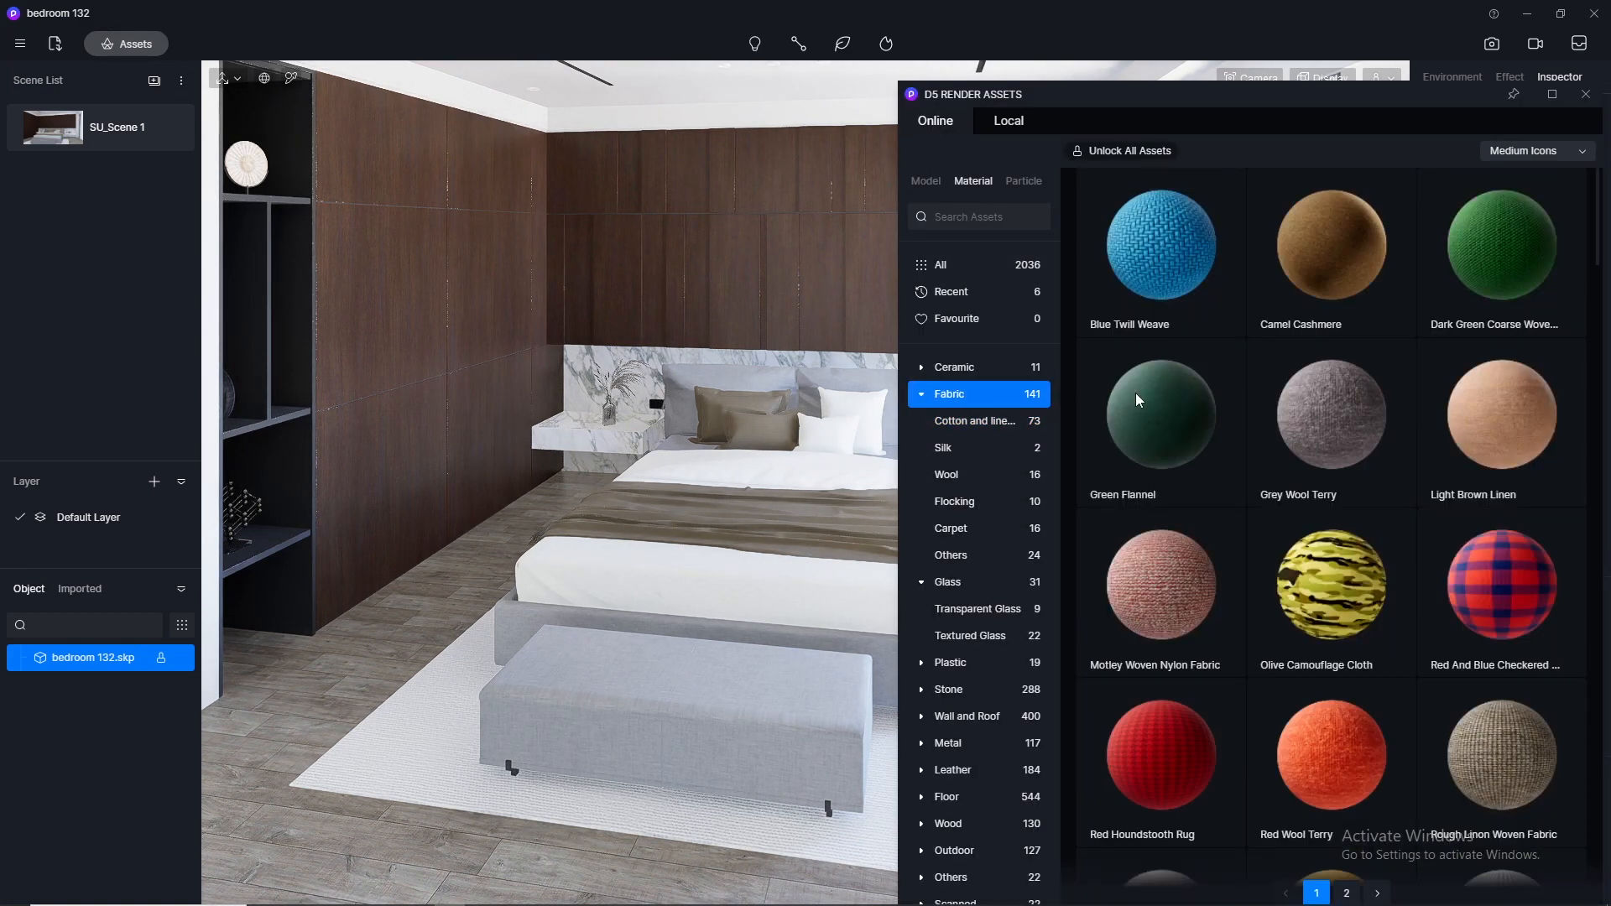
pyautogui.scroll(-1, 1283, 445)
pyautogui.scroll(-1, 1283, 445)
pyautogui.scroll(-3, 1343, 428)
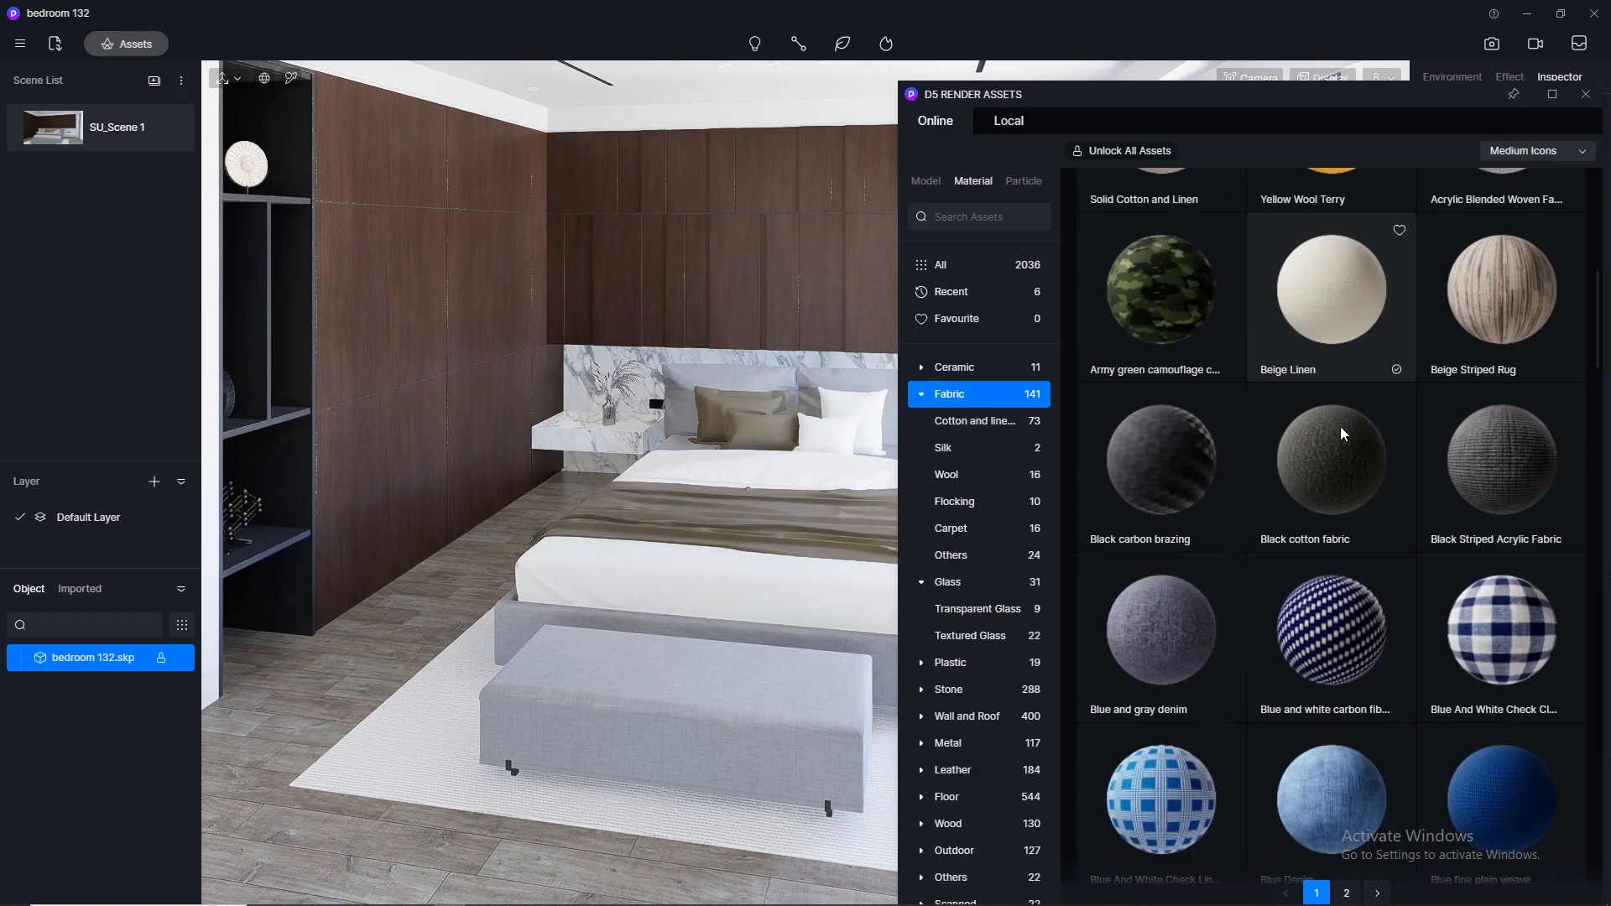
pyautogui.scroll(-1, 1342, 428)
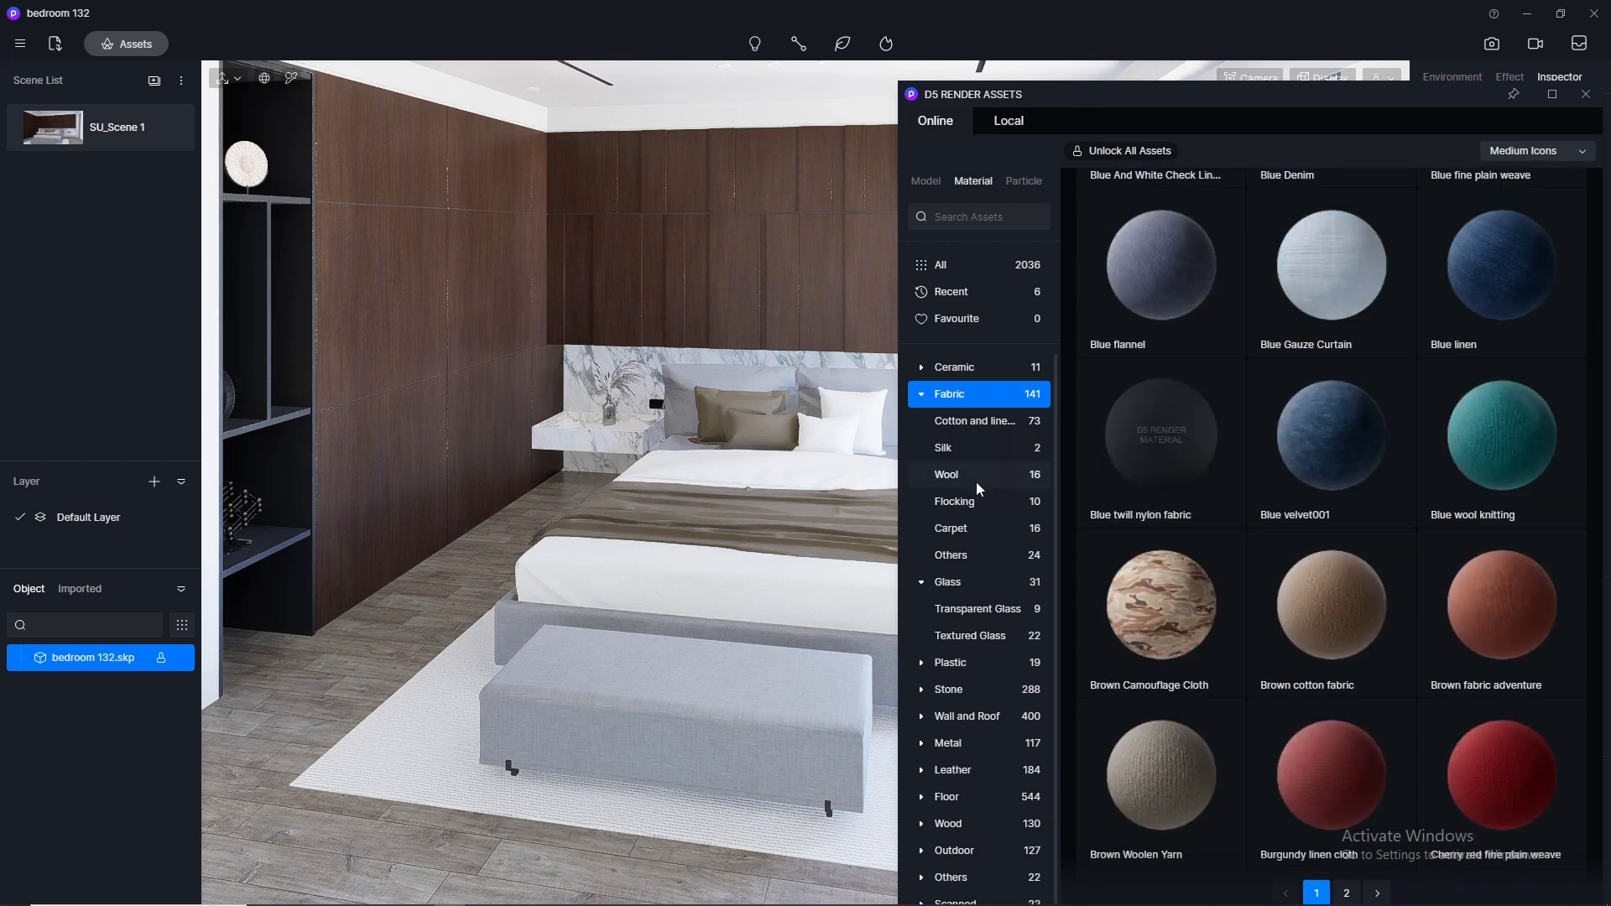
pyautogui.click(967, 530)
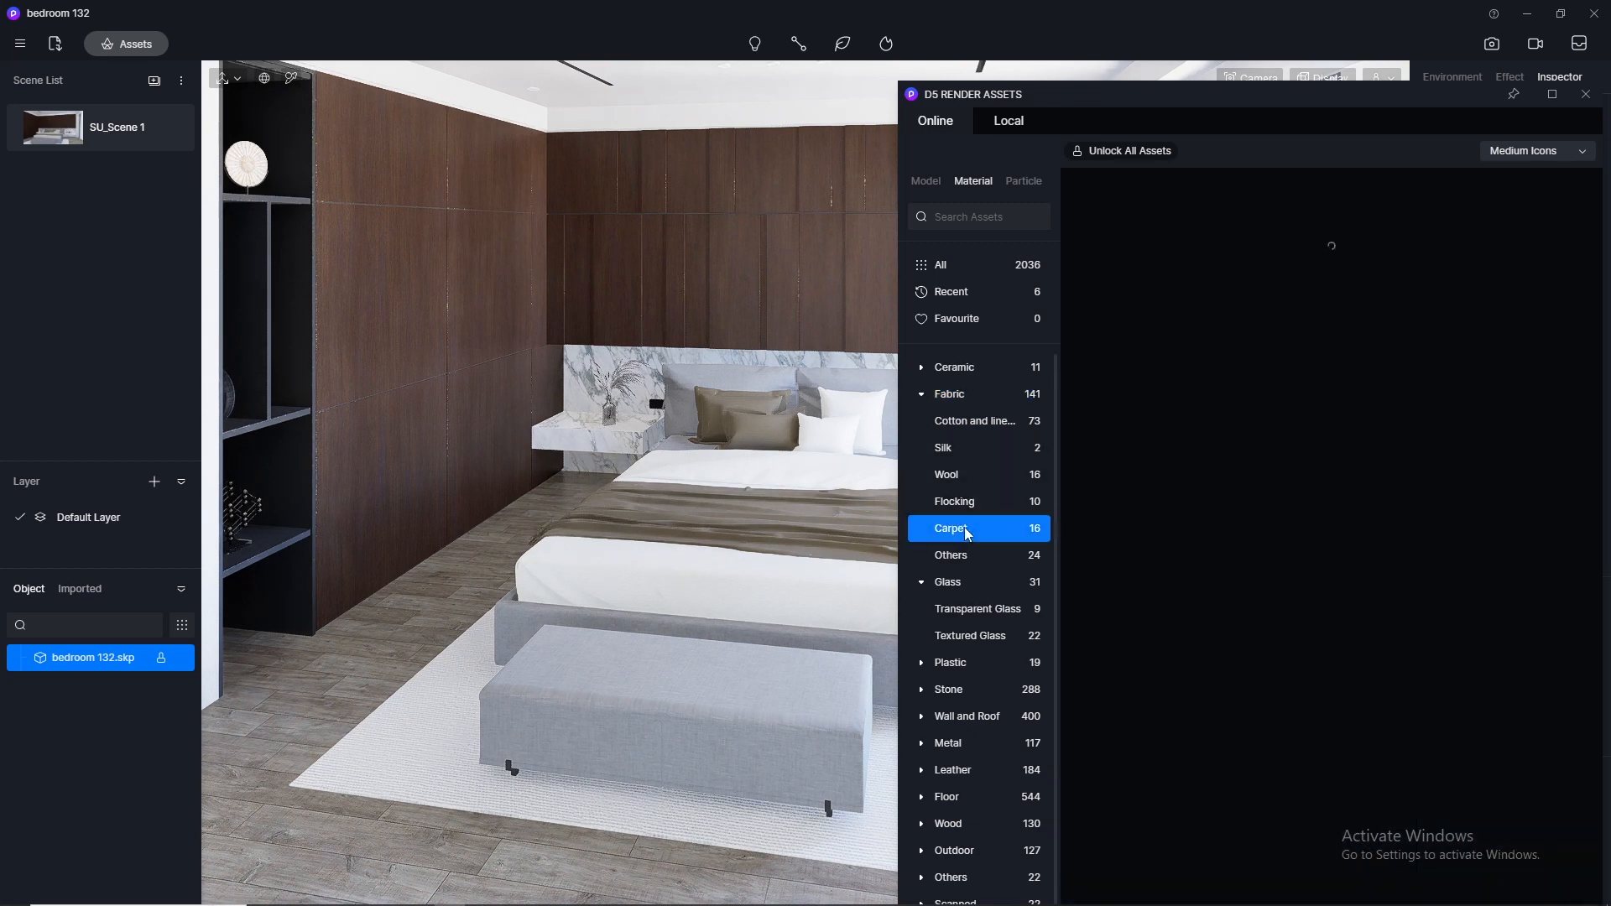
pyautogui.scroll(-2, 1271, 539)
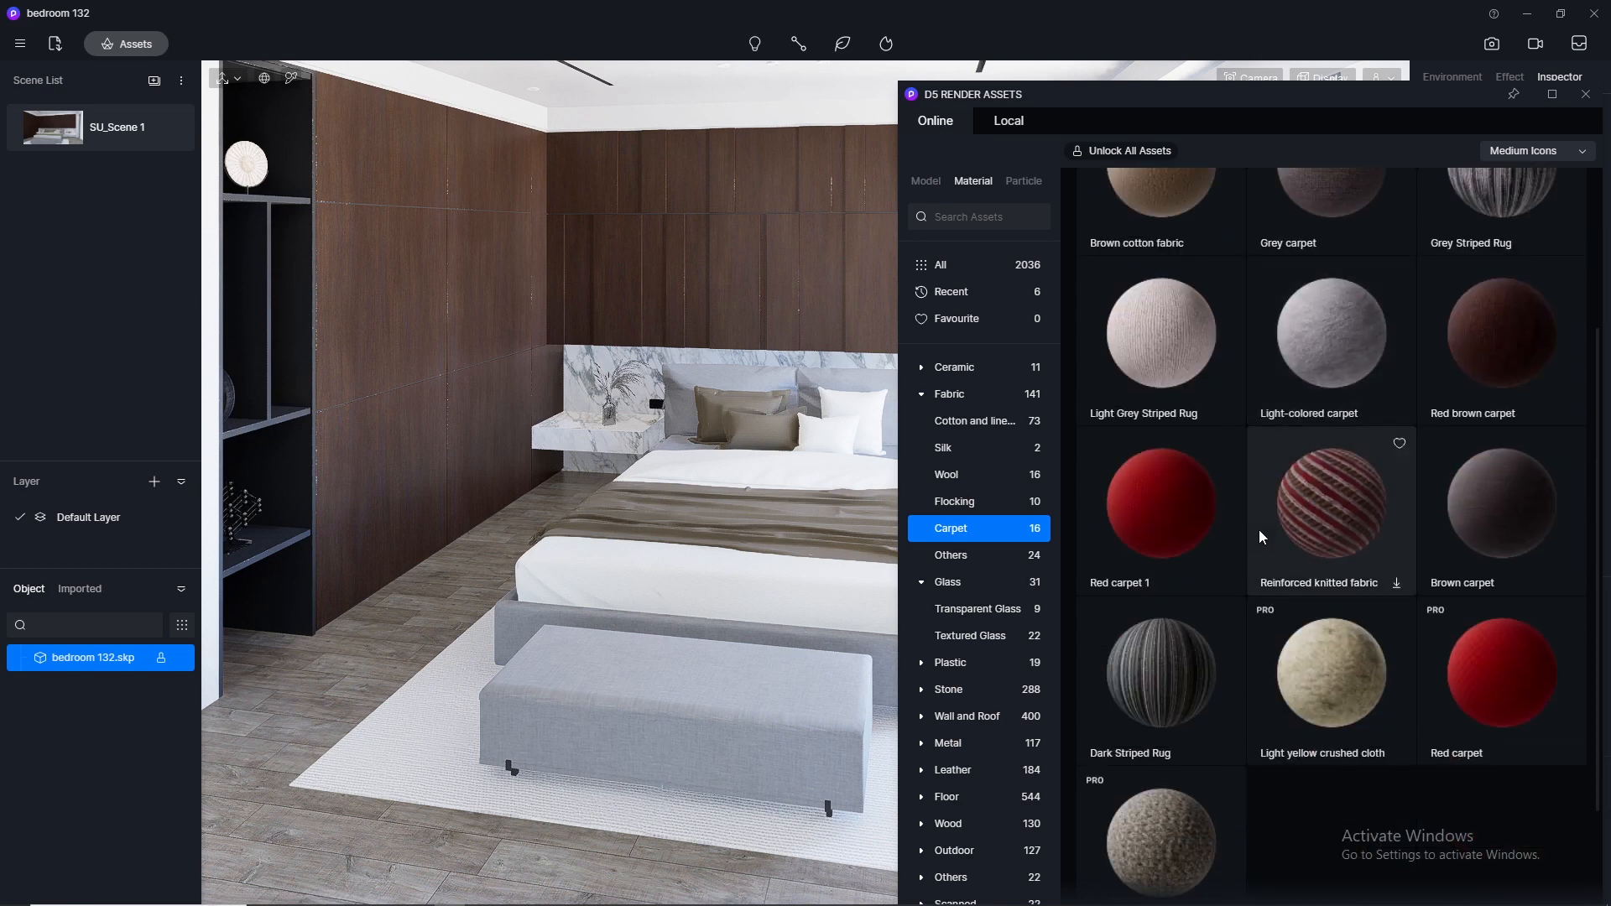
pyautogui.scroll(2, 1267, 537)
# Download Light Grey Striped Rug, apply it to the white rug under the bed and close the asset library
pyautogui.moveTo(1168, 576); pyautogui.dragTo(400, 719)
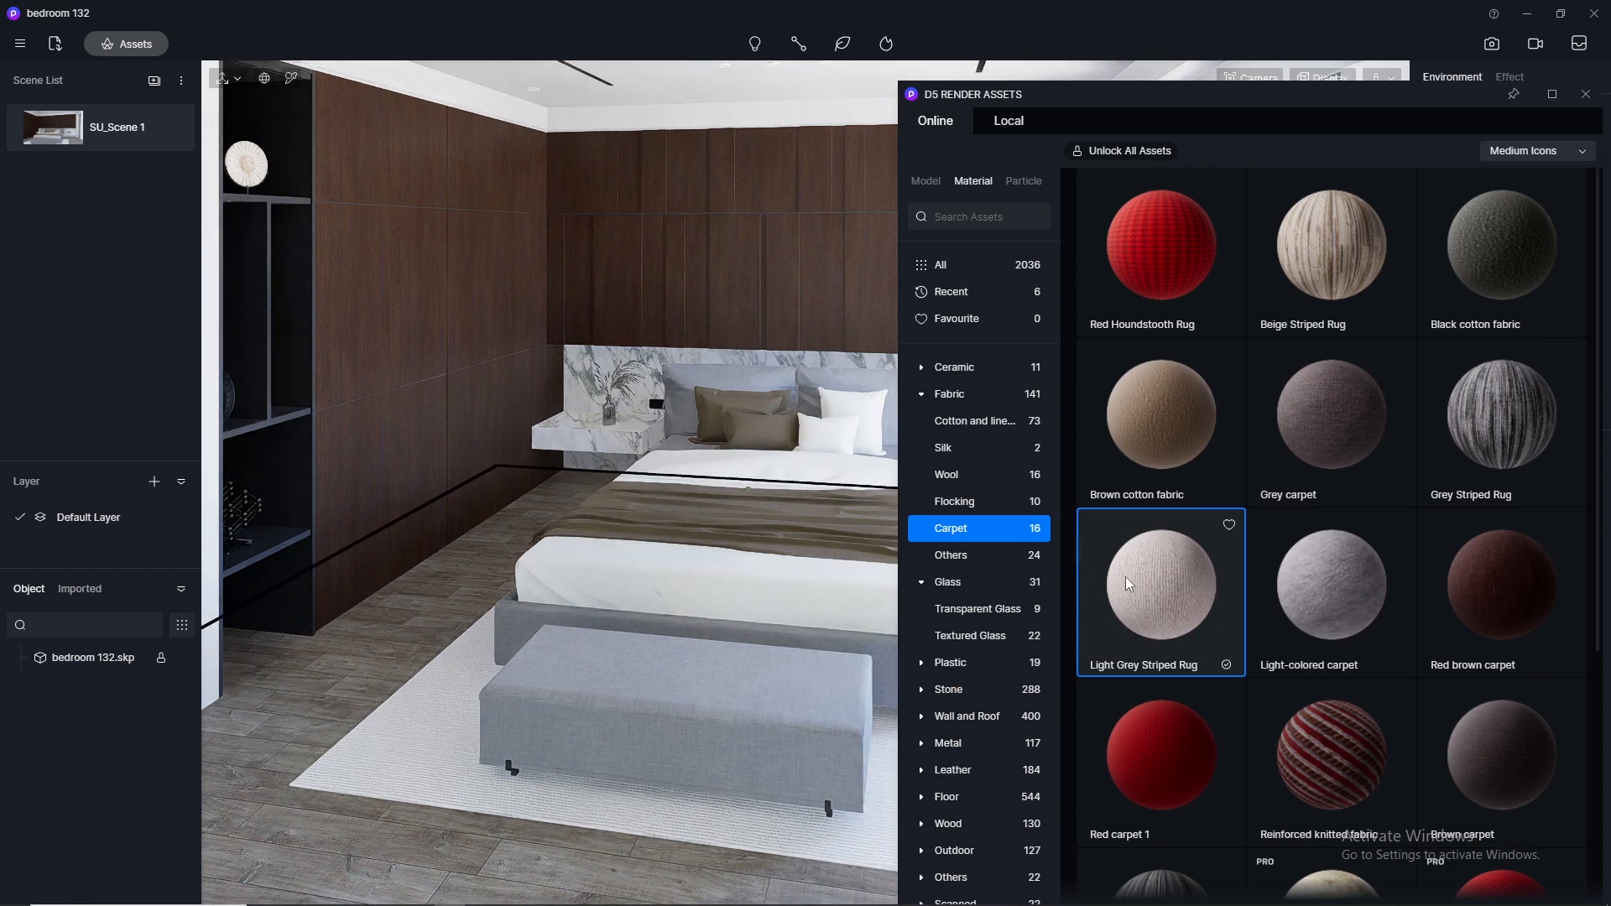
pyautogui.moveTo(1125, 576); pyautogui.dragTo(461, 777)
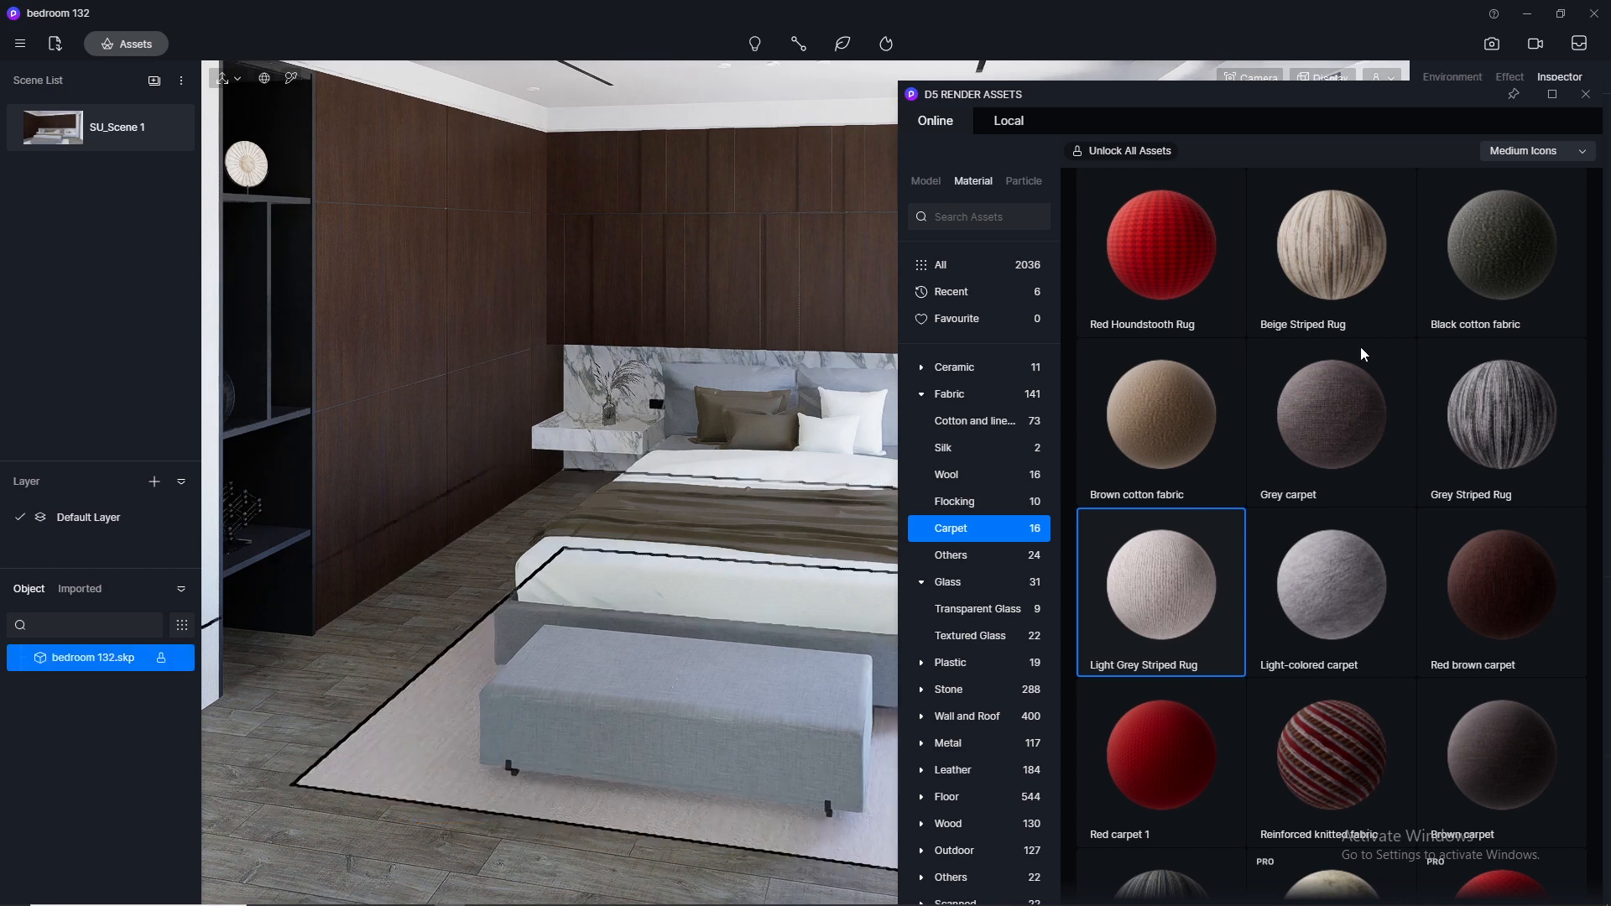
pyautogui.click(1585, 95)
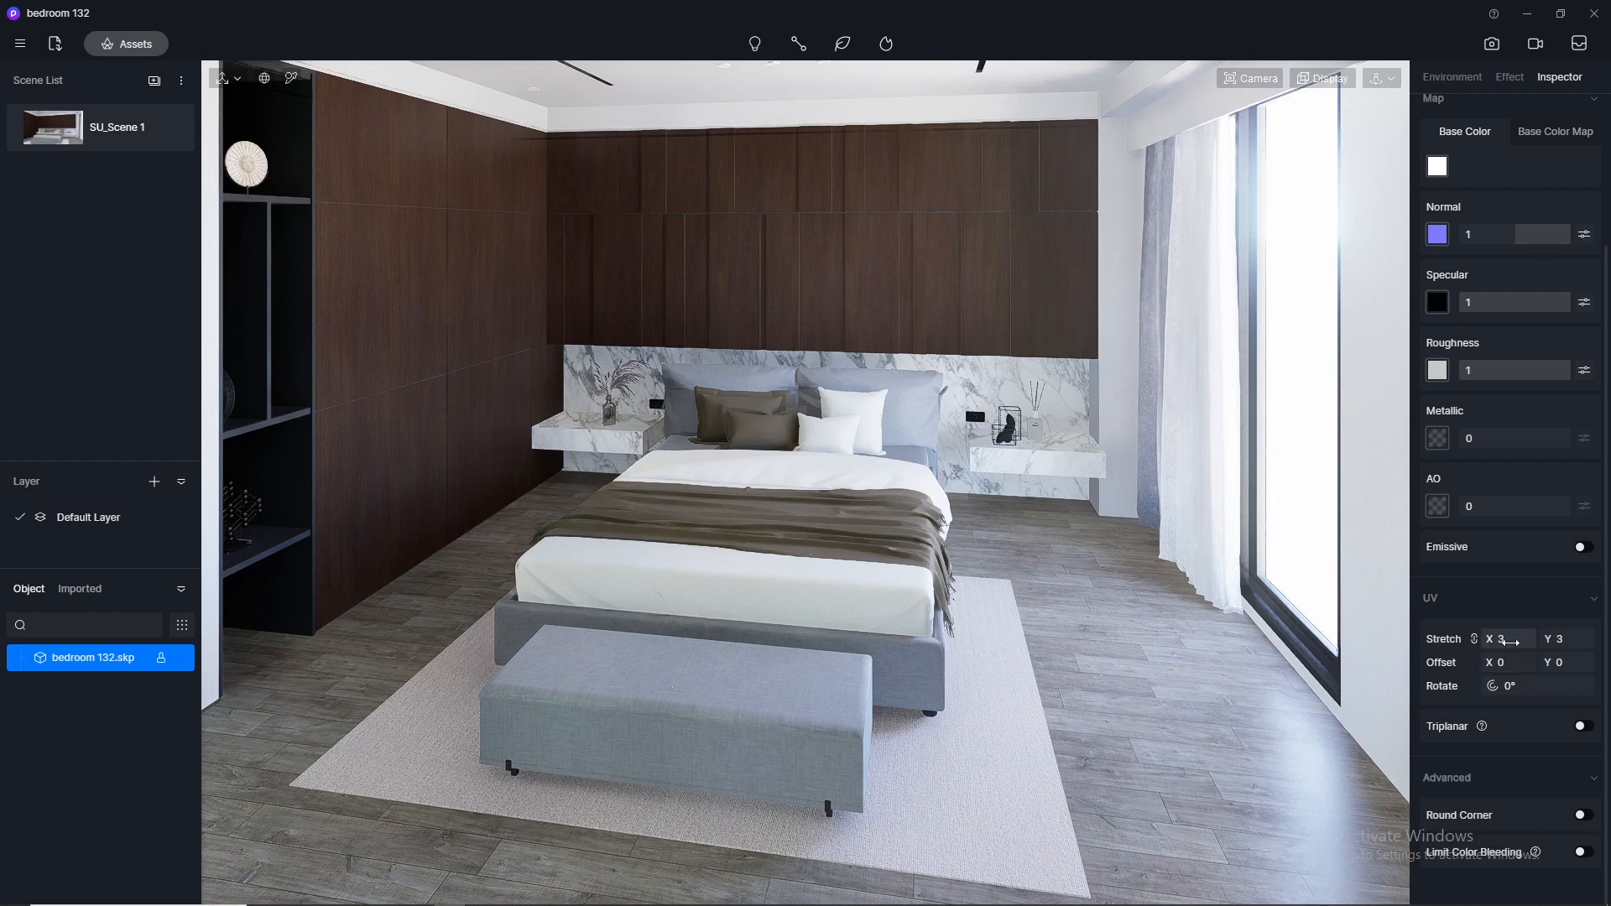
# Try a UV stretch of 1 on both axes of the rug material
pyautogui.click(1510, 642)
pyautogui.write('1')
pyautogui.press('Return')
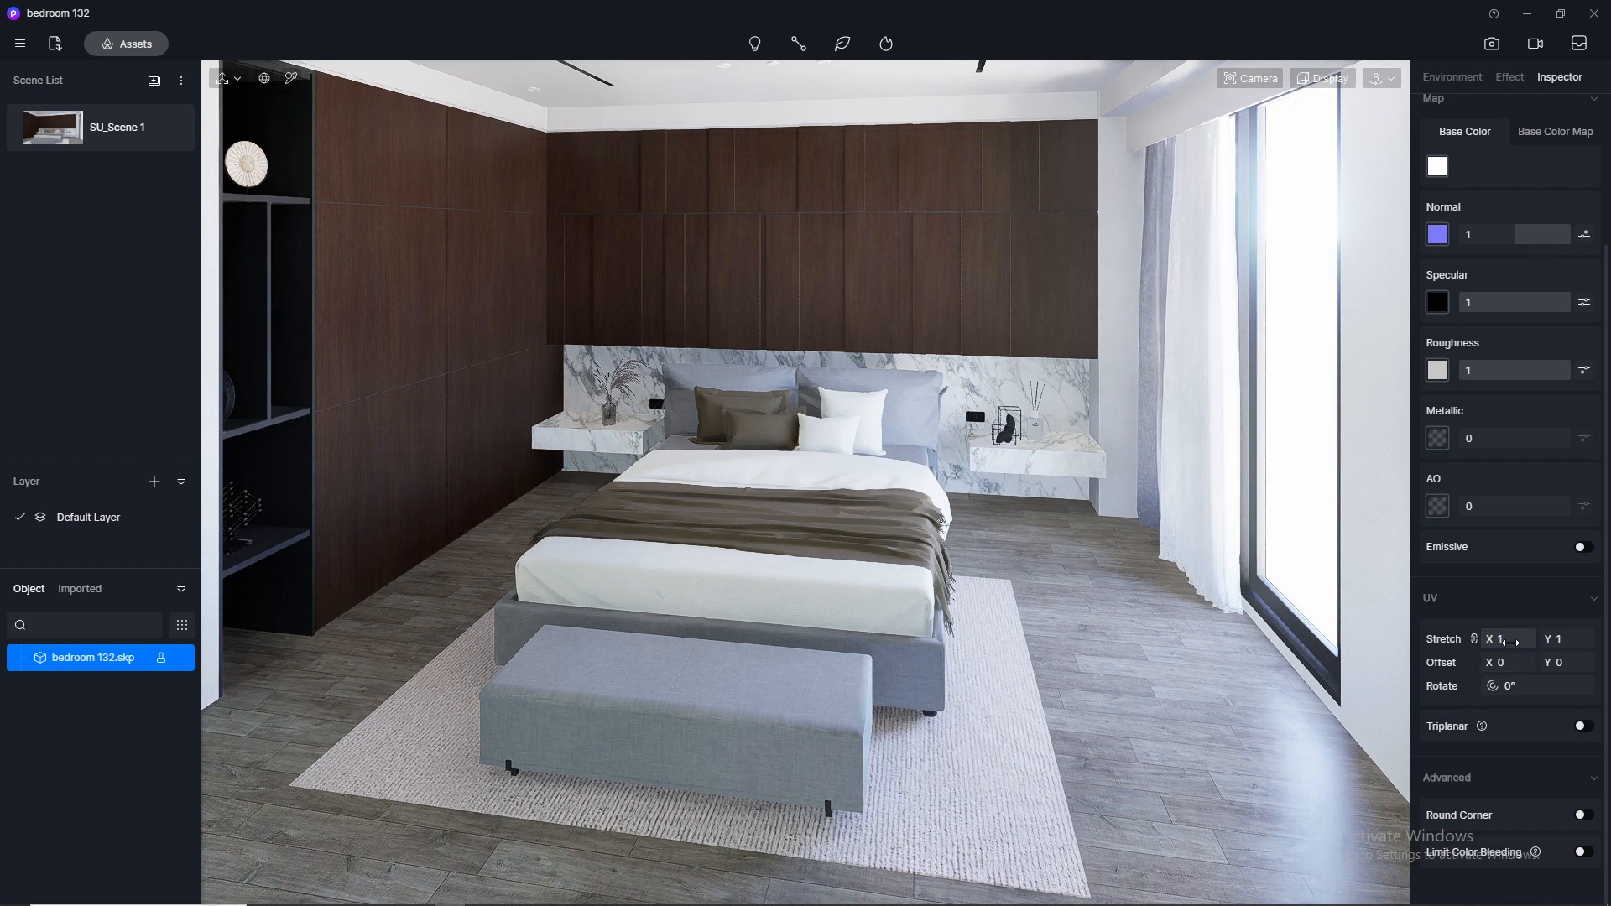
# Set the rug material's UV stretch to 2 on both axes
pyautogui.click(1510, 643)
pyautogui.write('2')
pyautogui.press('Return')
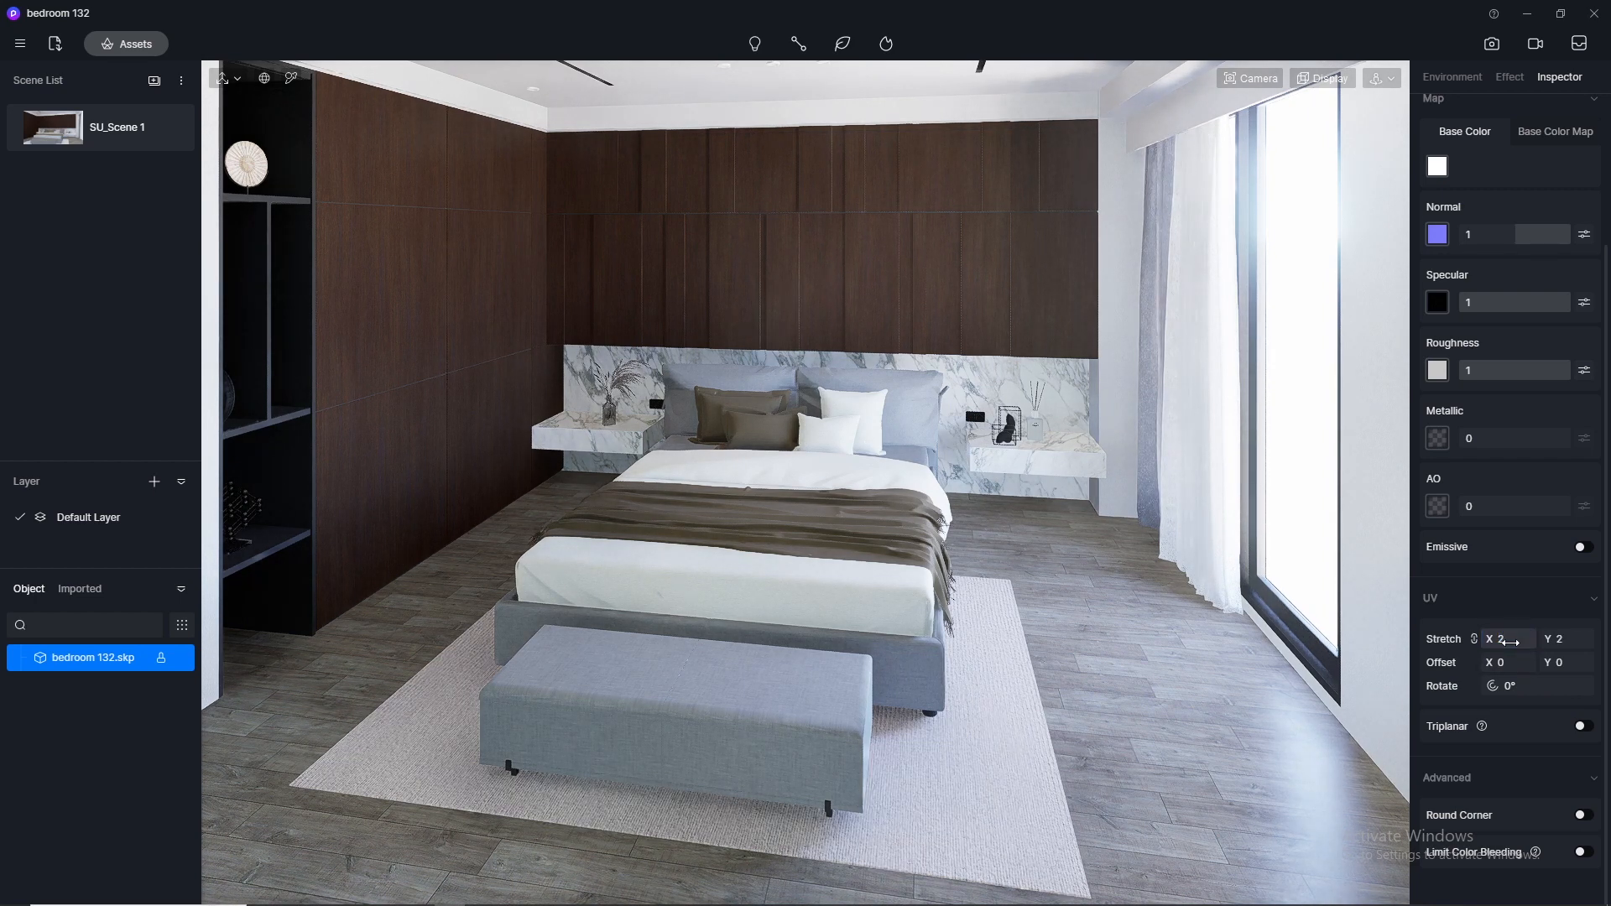
pyautogui.press('i')
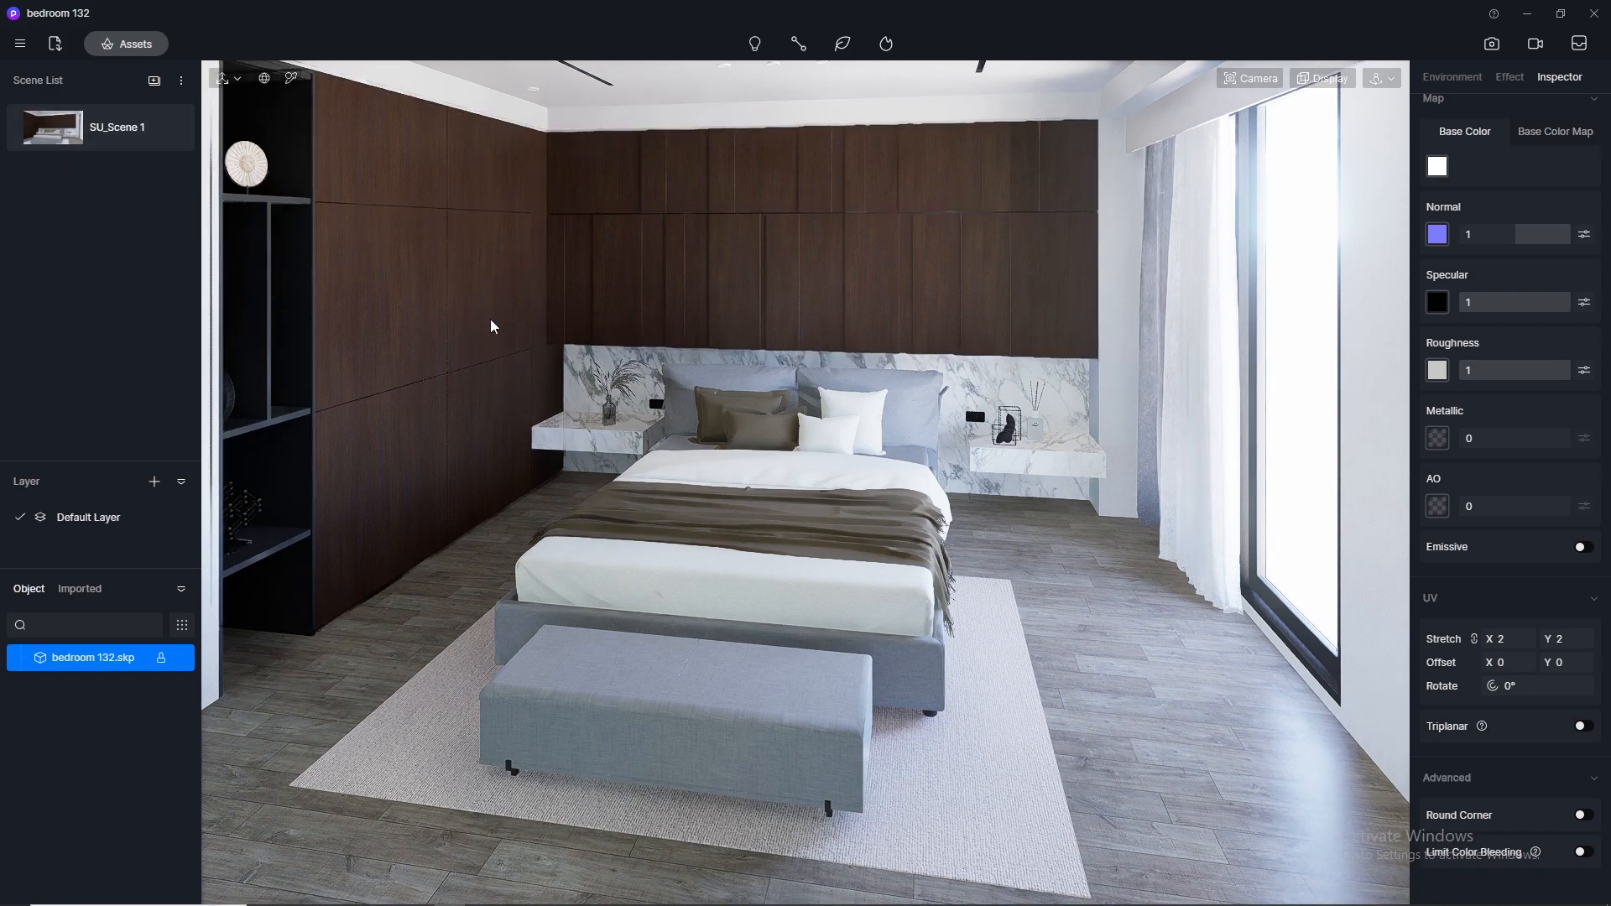
# Restore the SU_Scene 1 view and set up a still image render with the 4K preset size
pyautogui.click(34, 131)
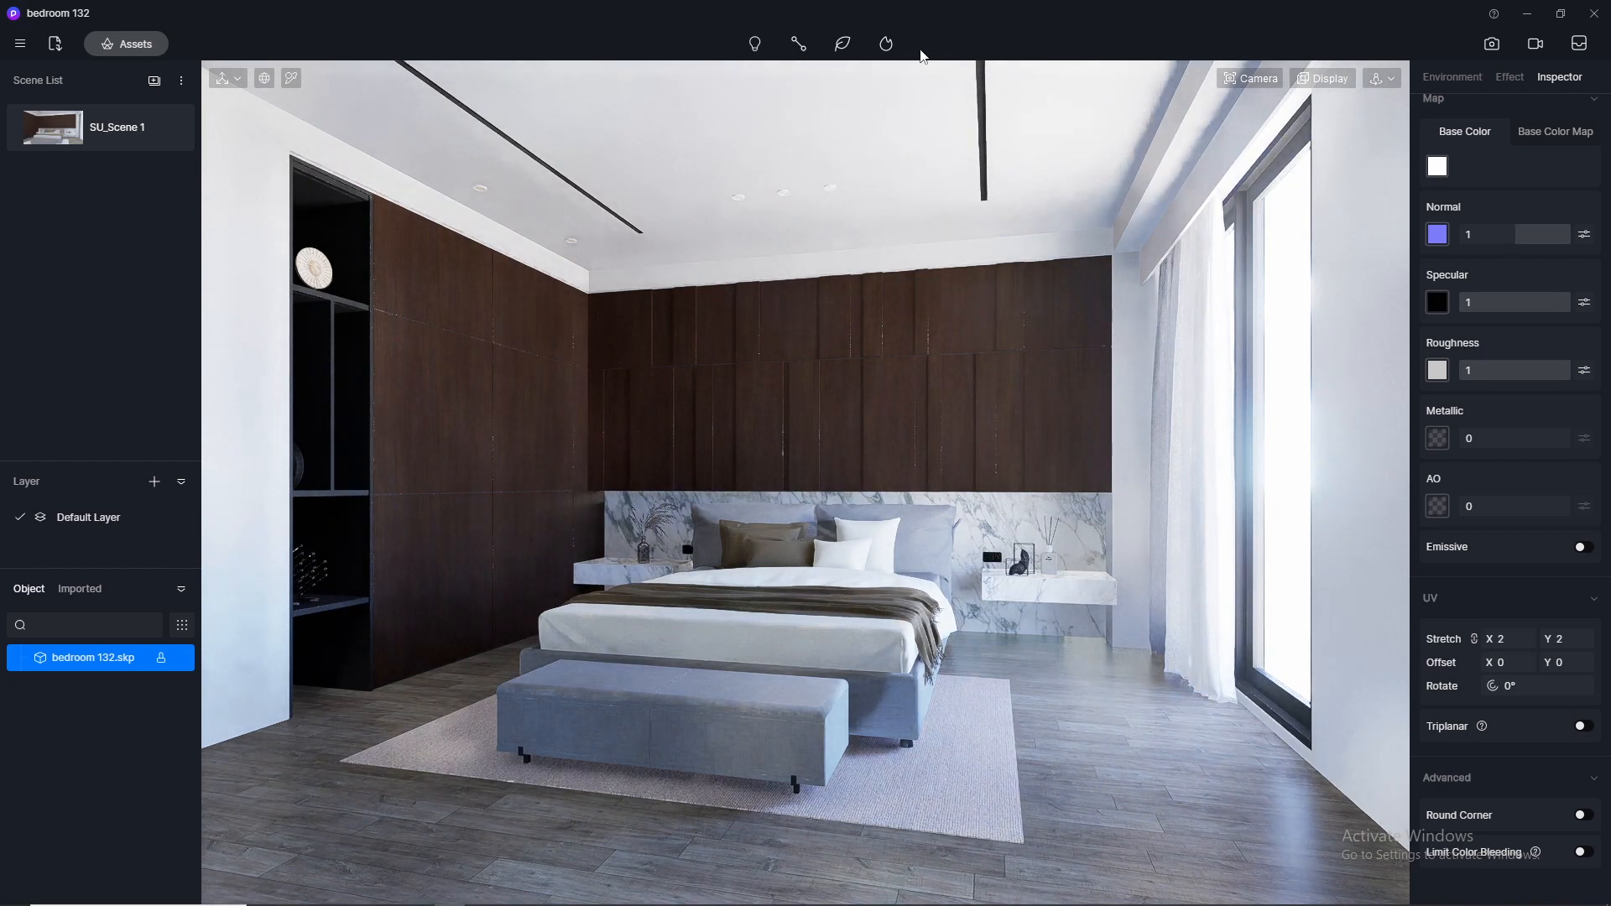
pyautogui.click(1491, 43)
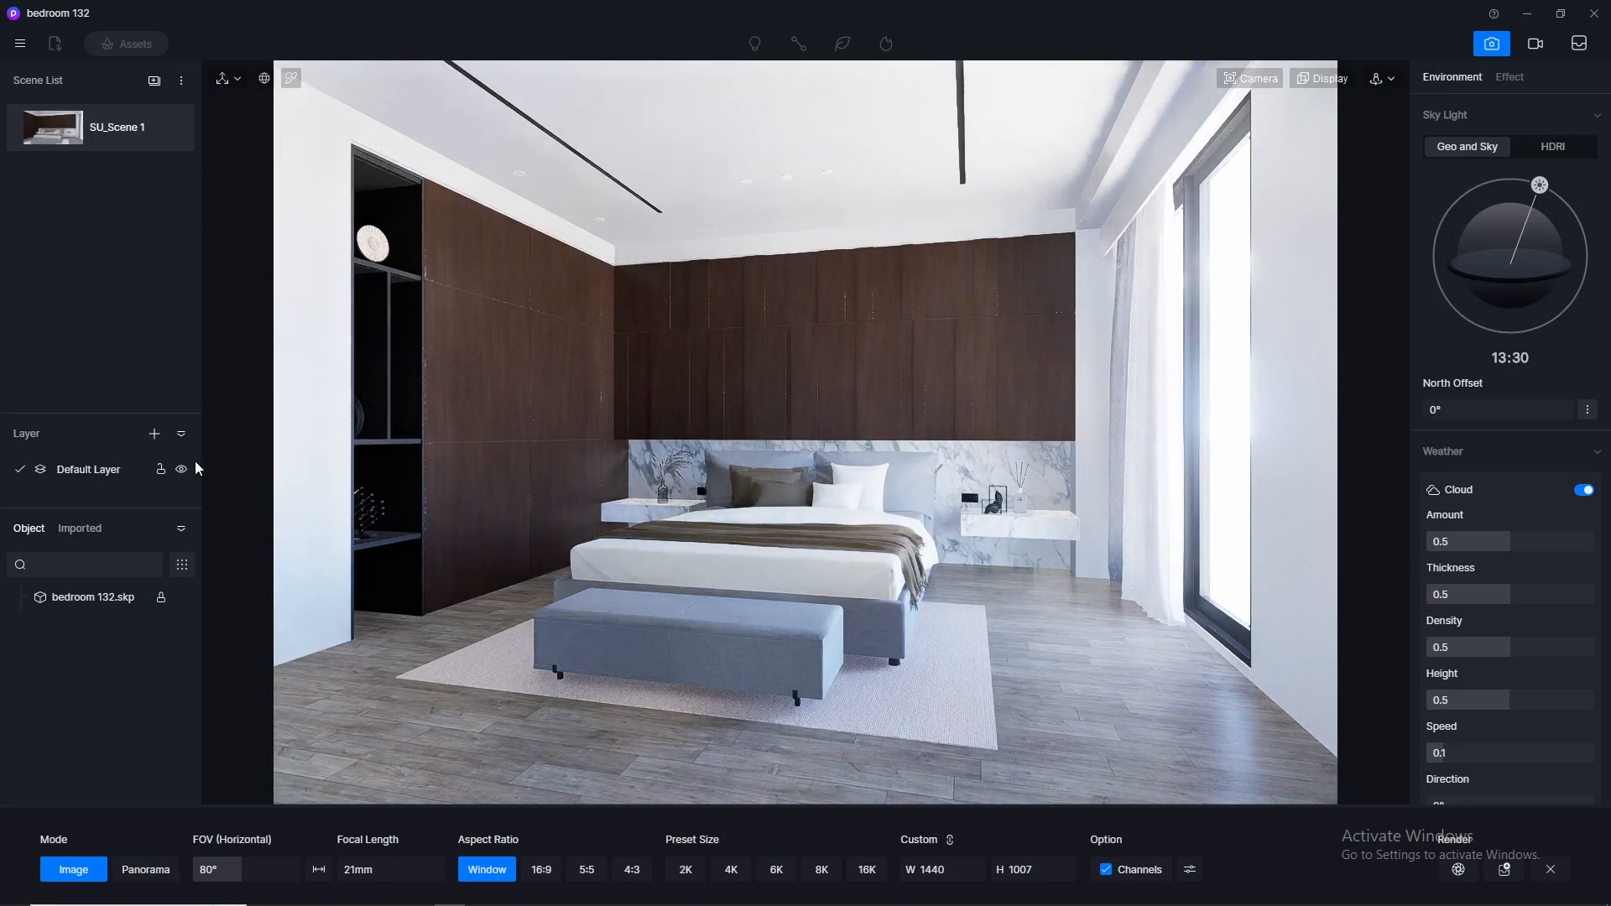
pyautogui.click(731, 869)
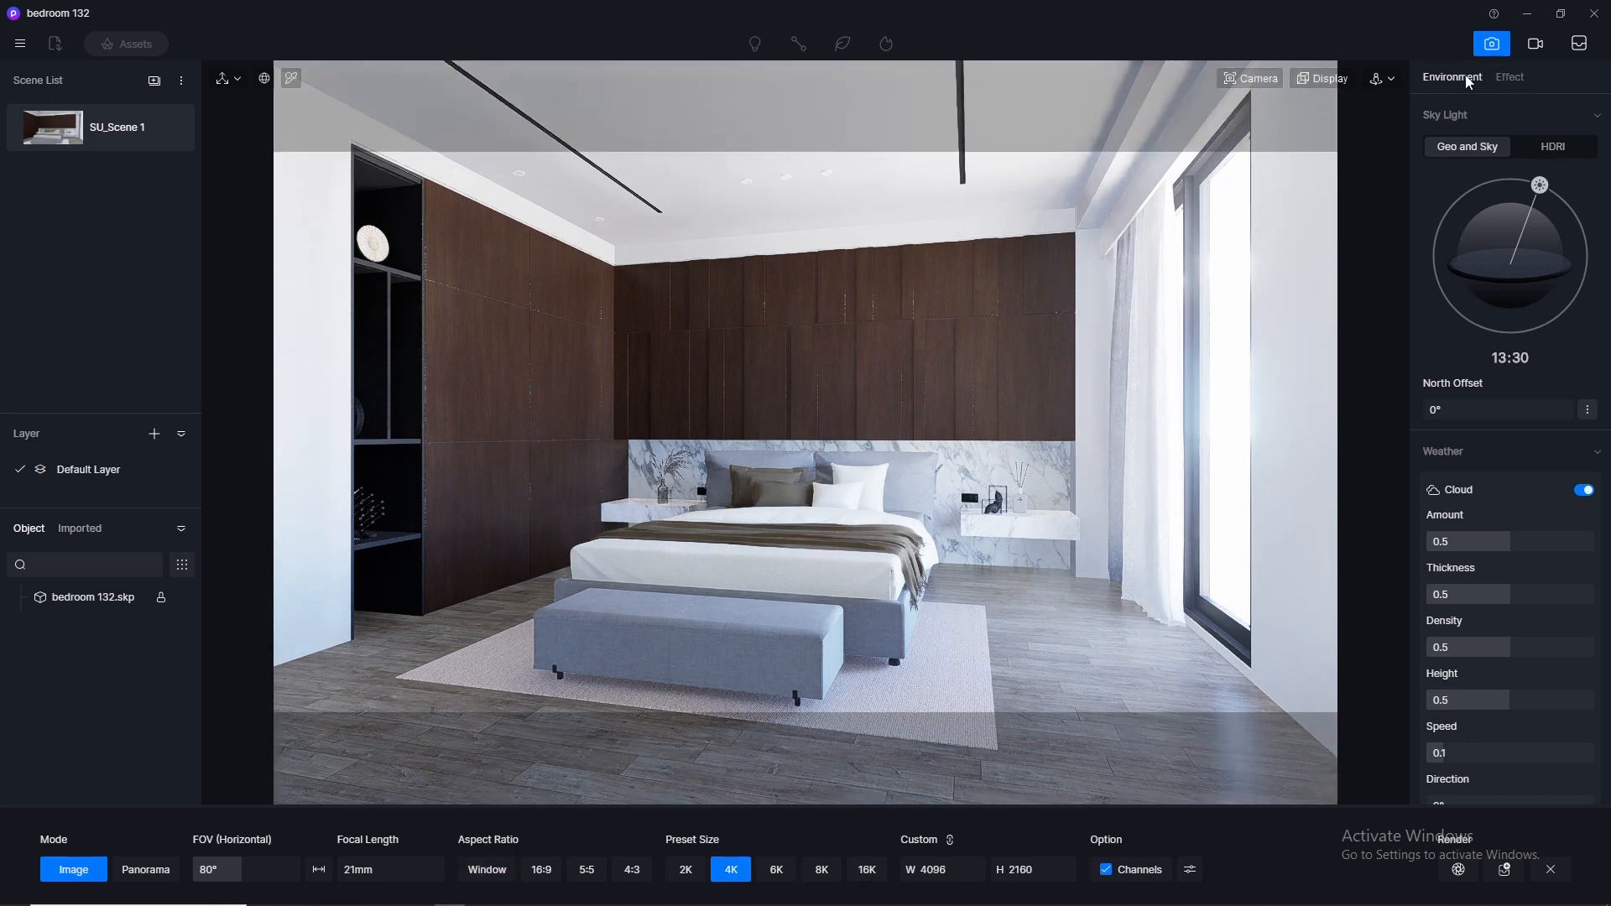
# Switch the sky light to HDRI and compare the default Sunset and Early Morning skies
pyautogui.click(1552, 146)
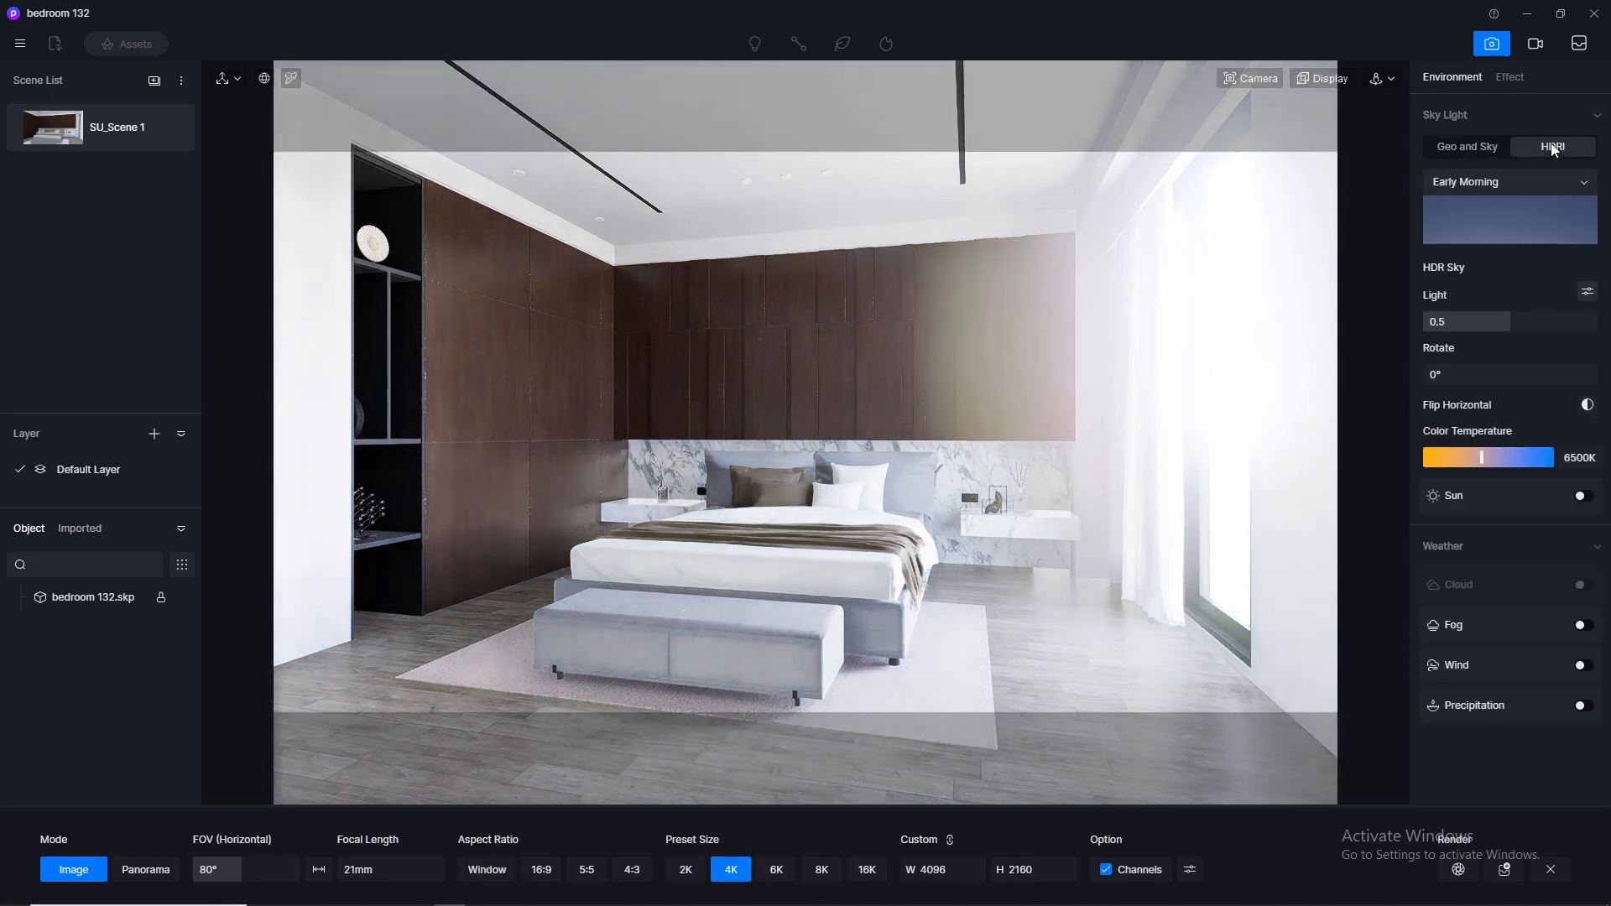
pyautogui.click(1585, 184)
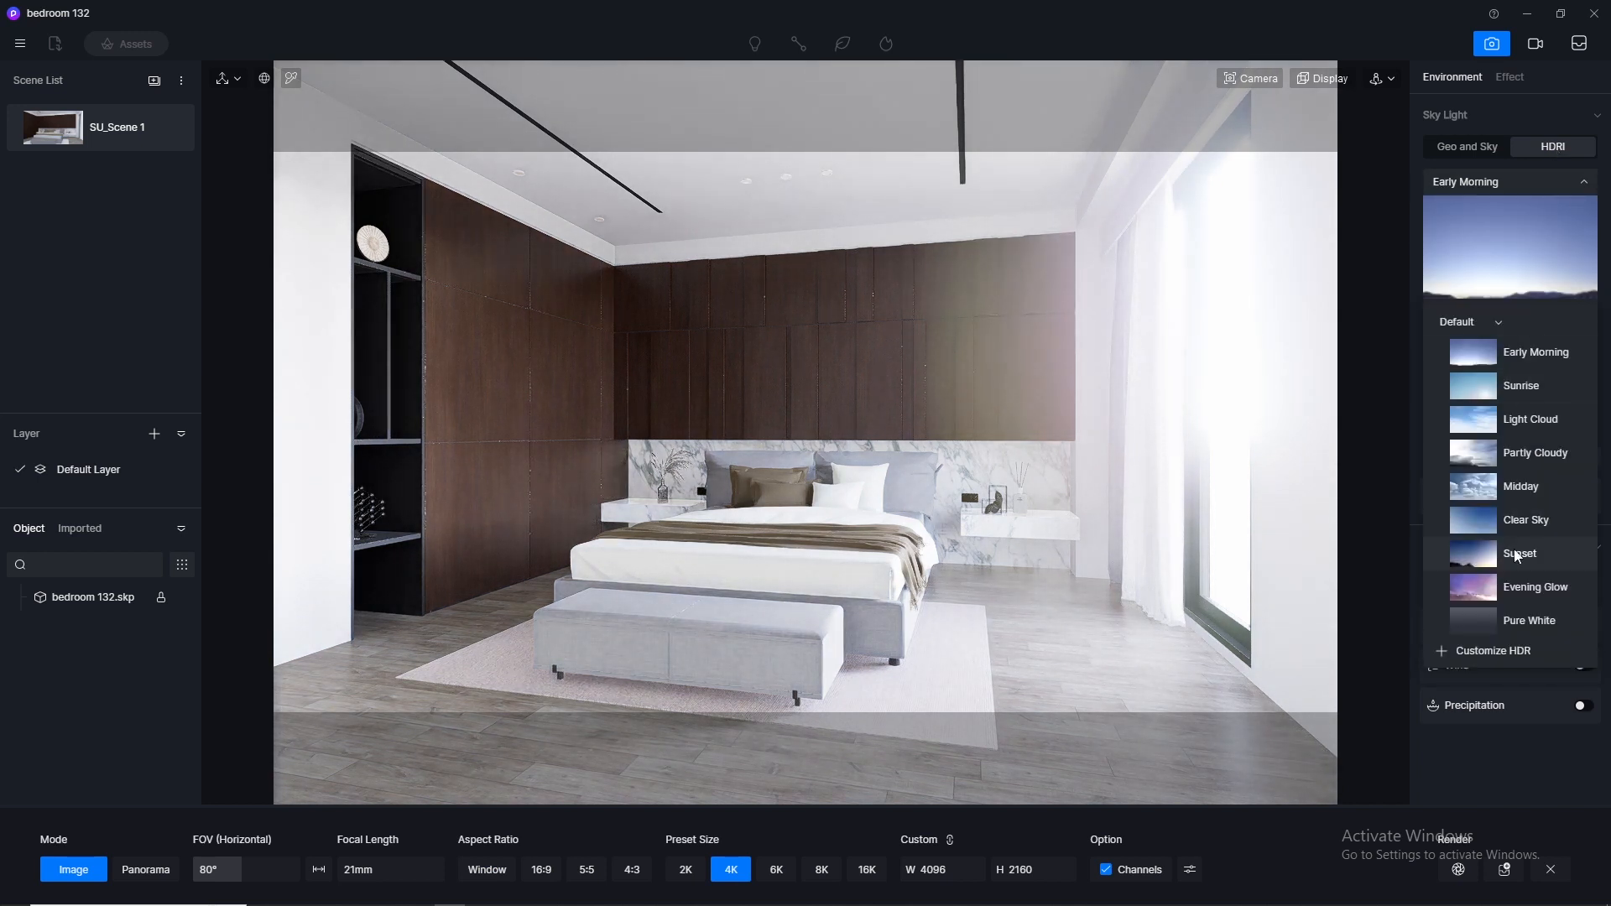
pyautogui.click(1481, 554)
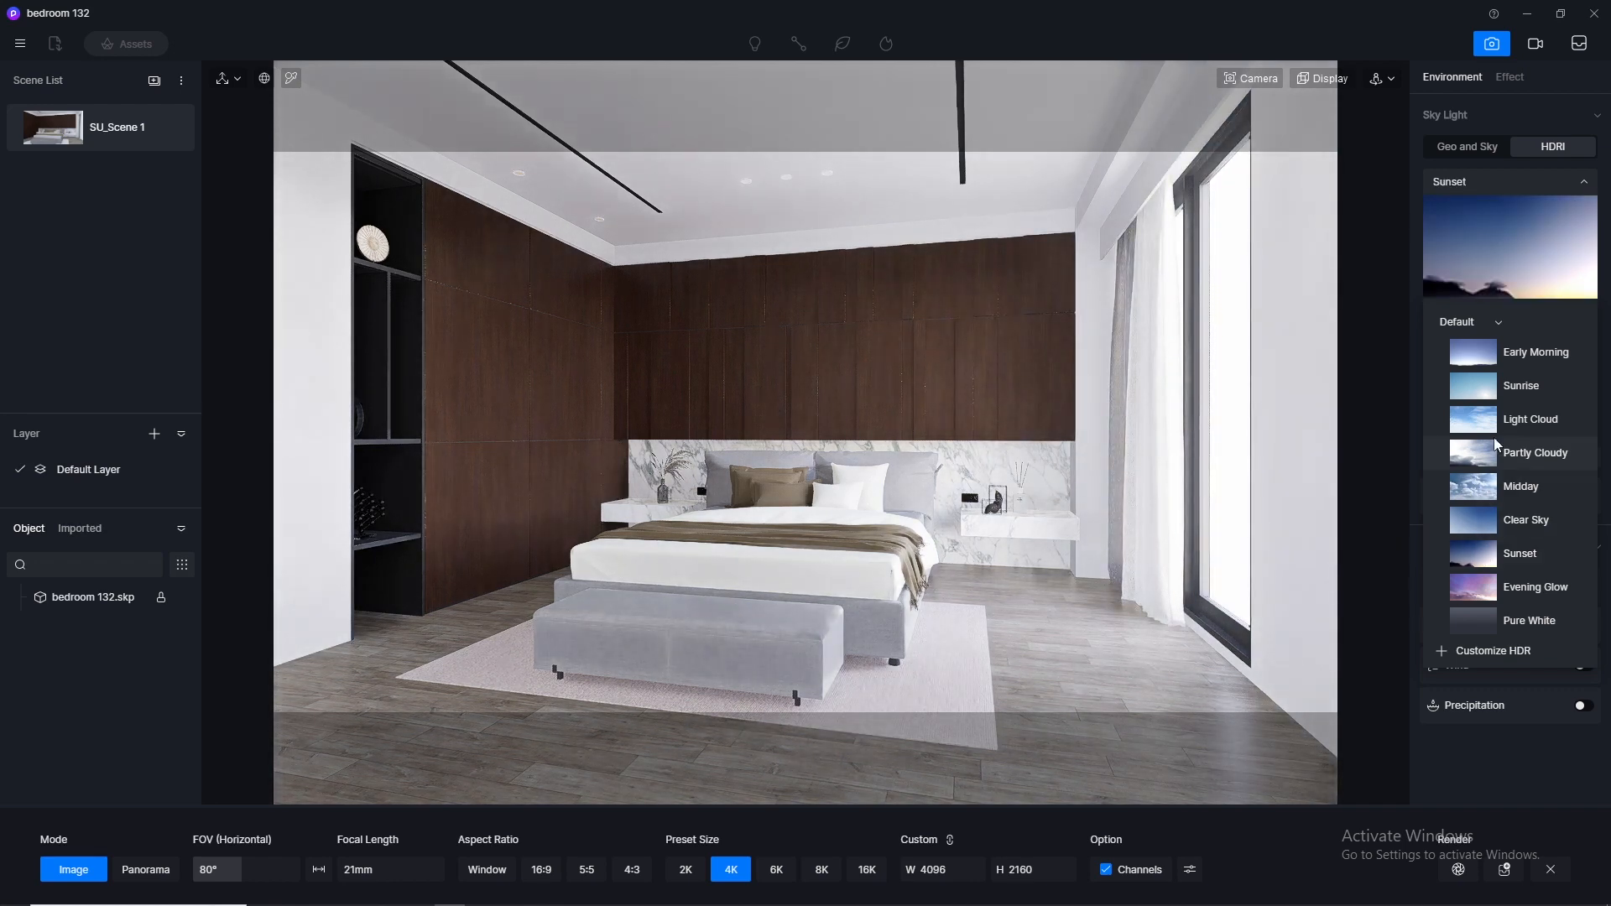
pyautogui.click(1483, 355)
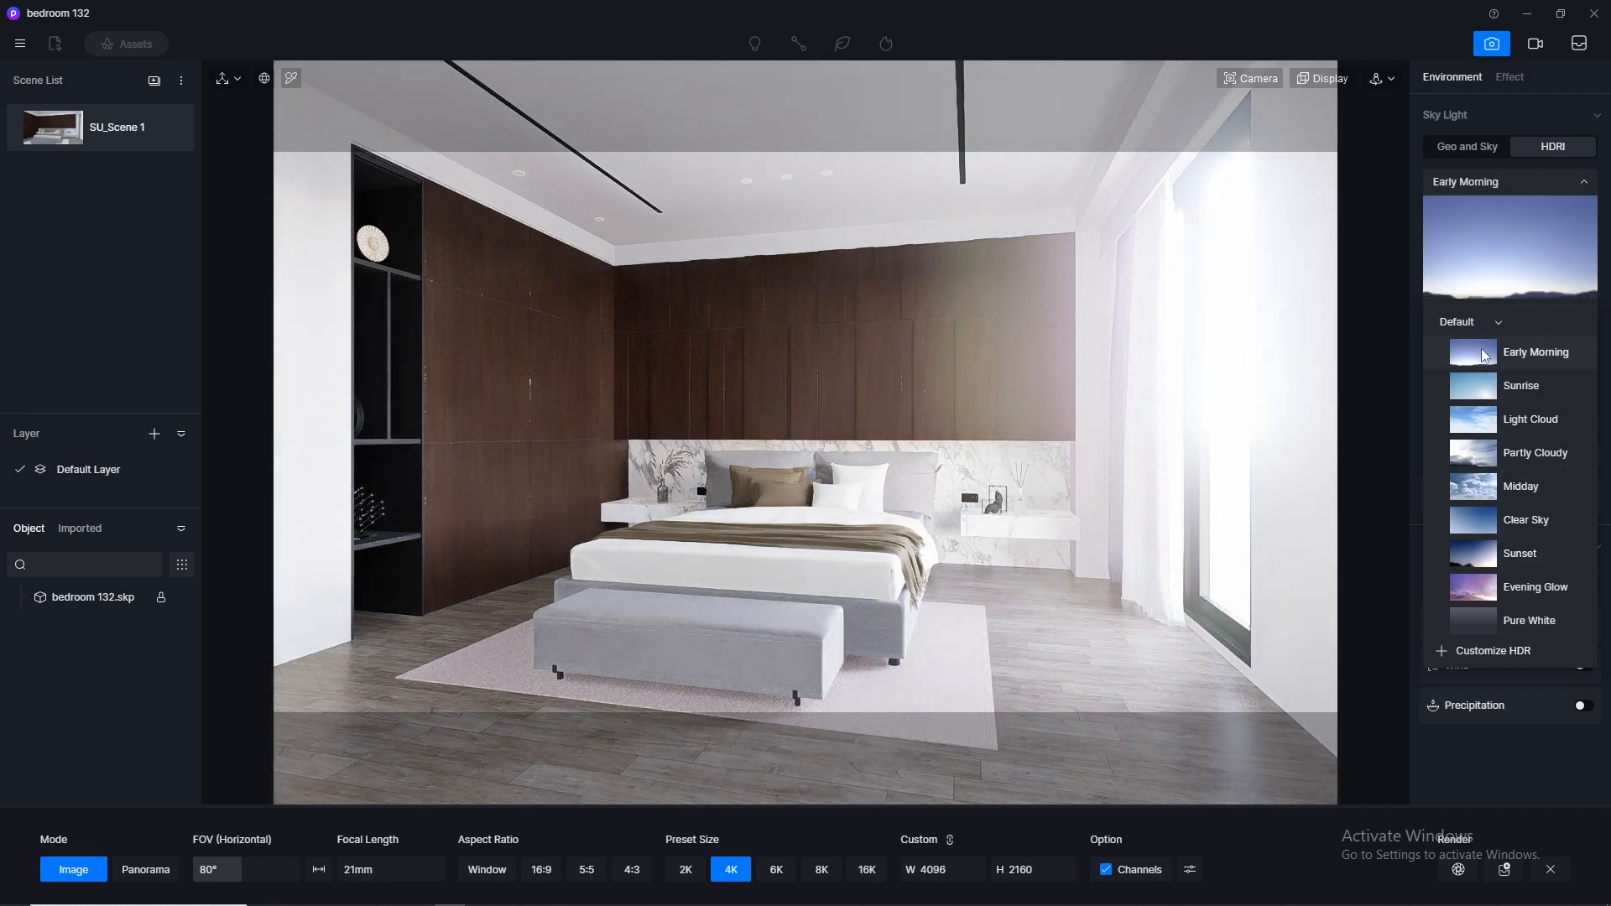
pyautogui.click(1585, 183)
pyautogui.click(1585, 183)
# Choose the custom HDR_029_Sky_Cloudy_Ref image as the HDRI sky
pyautogui.click(1479, 324)
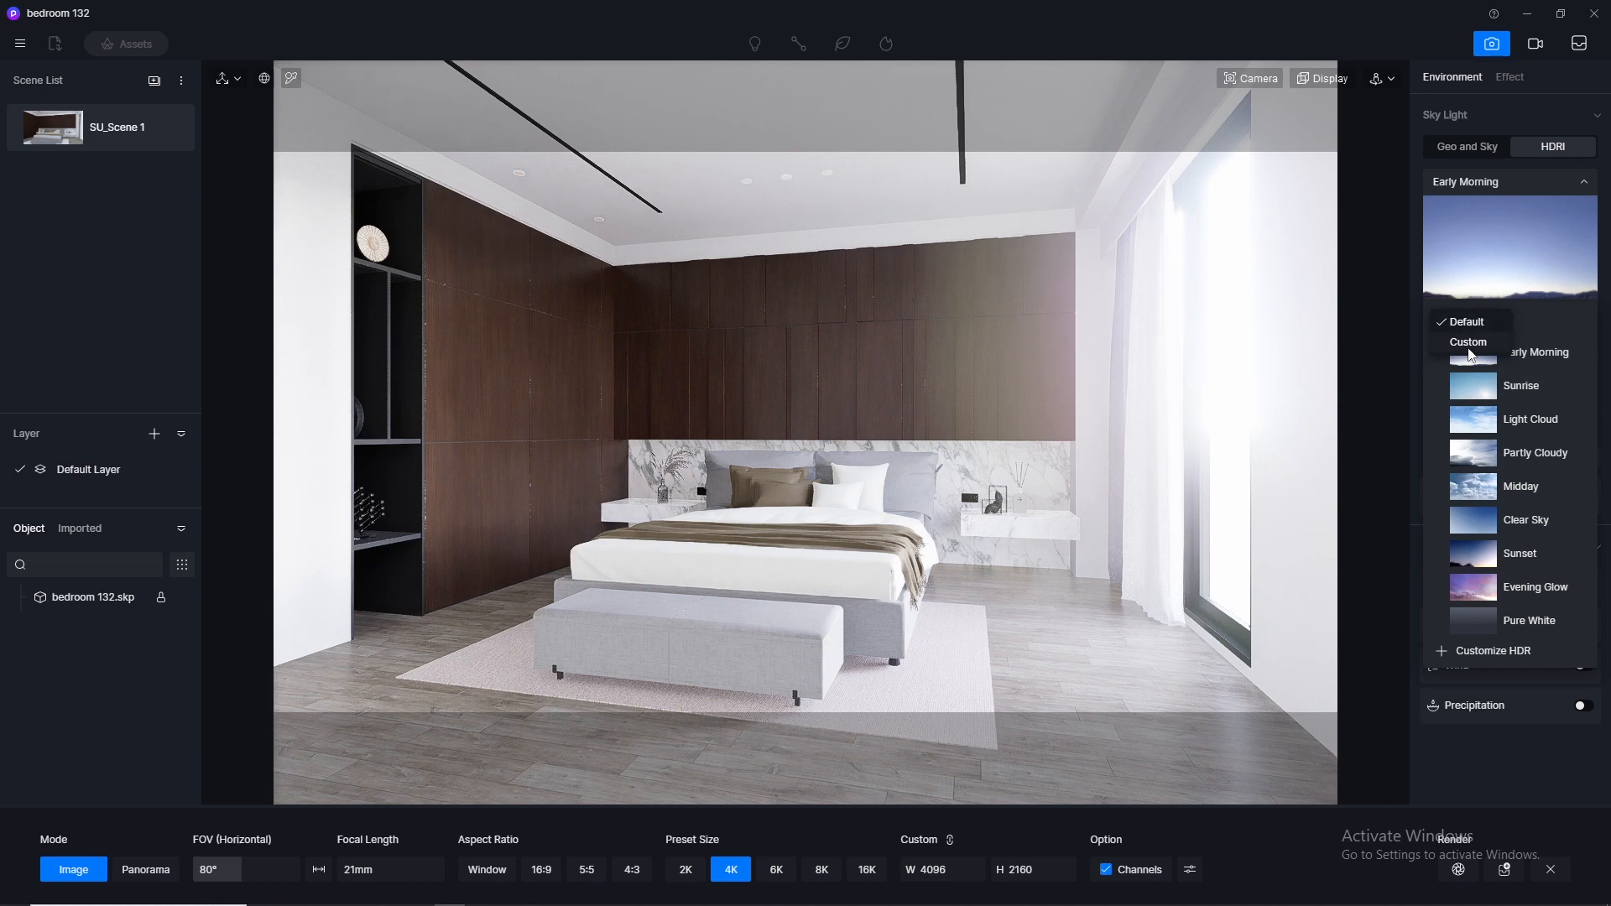
pyautogui.click(1468, 342)
pyautogui.click(1483, 355)
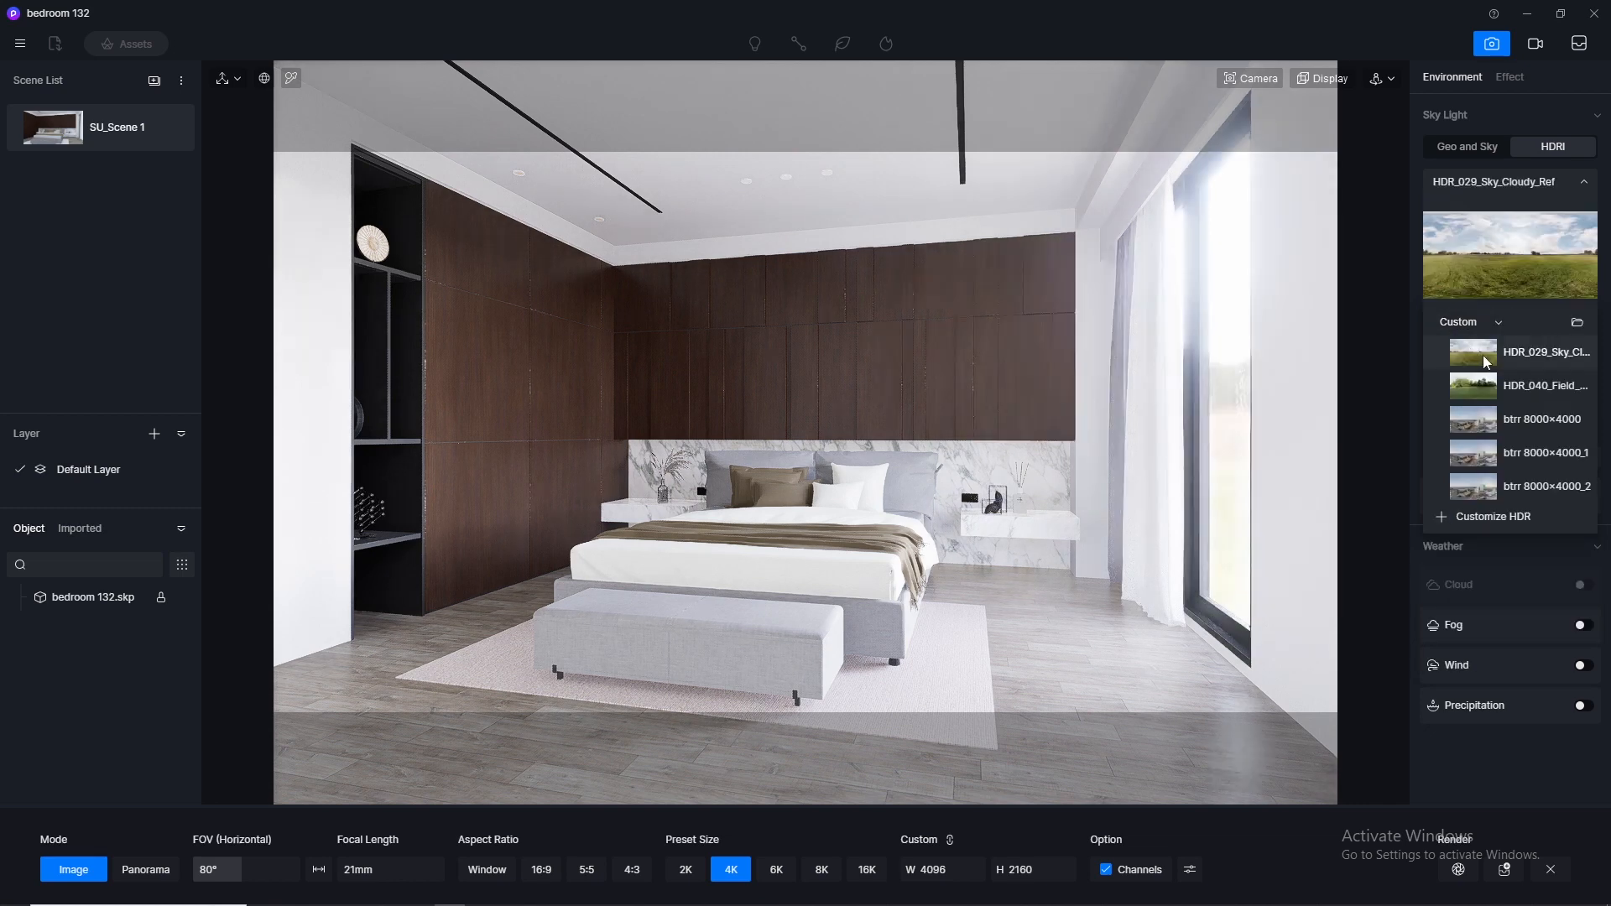
pyautogui.click(1583, 183)
# Adjust the HDR sky light separately, with skylight at 0.1 and background at 0.01
pyautogui.click(1587, 293)
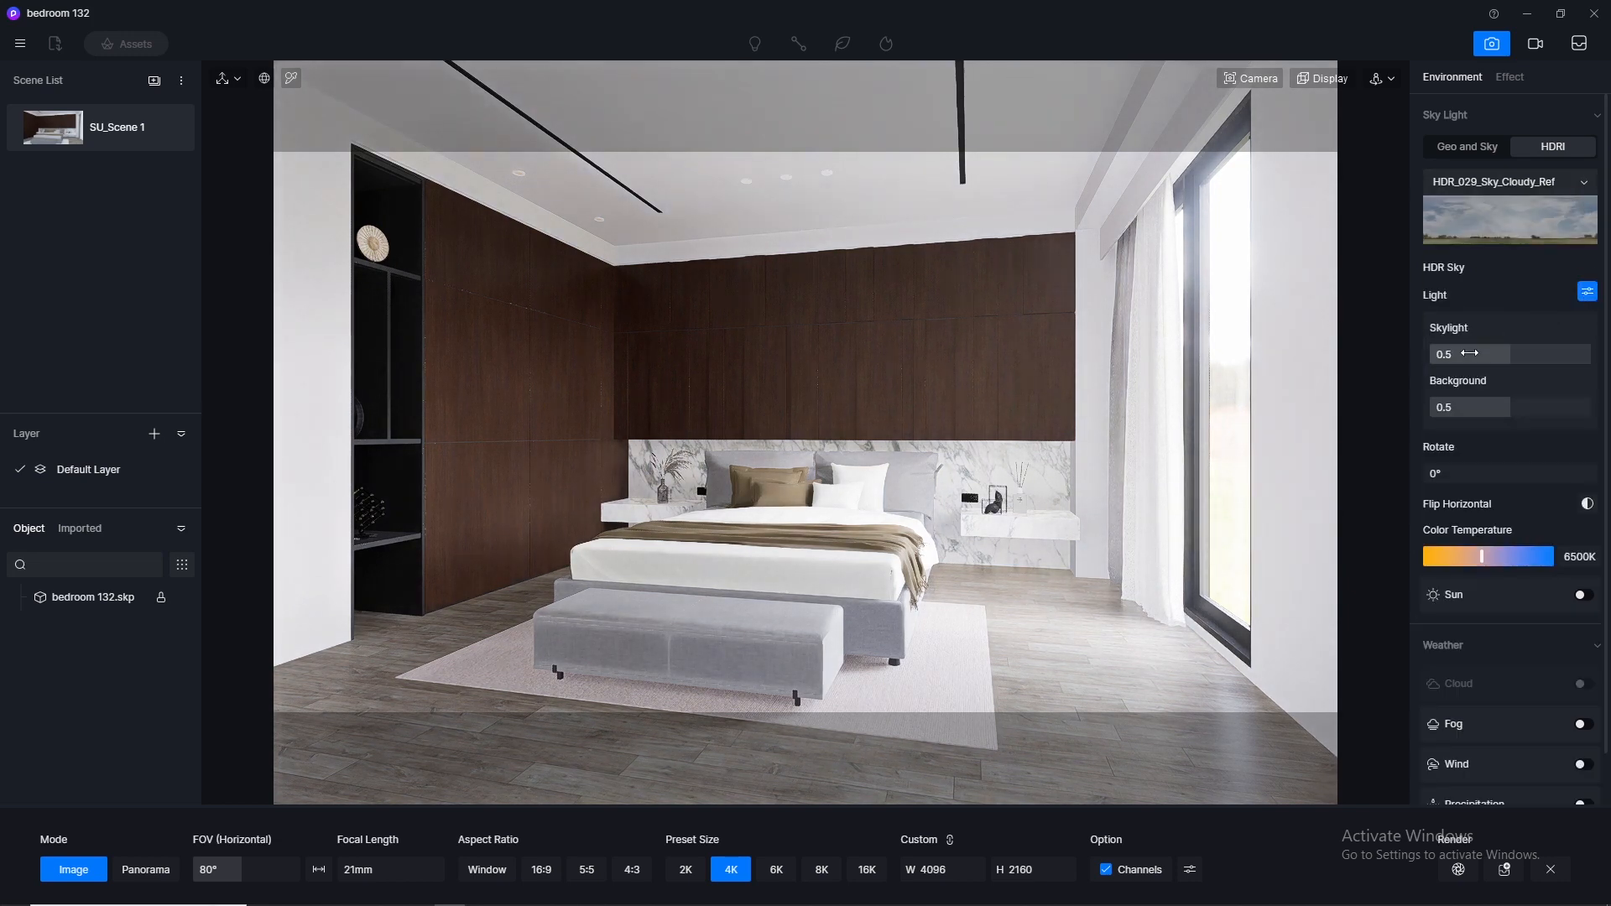
pyautogui.click(1472, 354)
pyautogui.write('0.1')
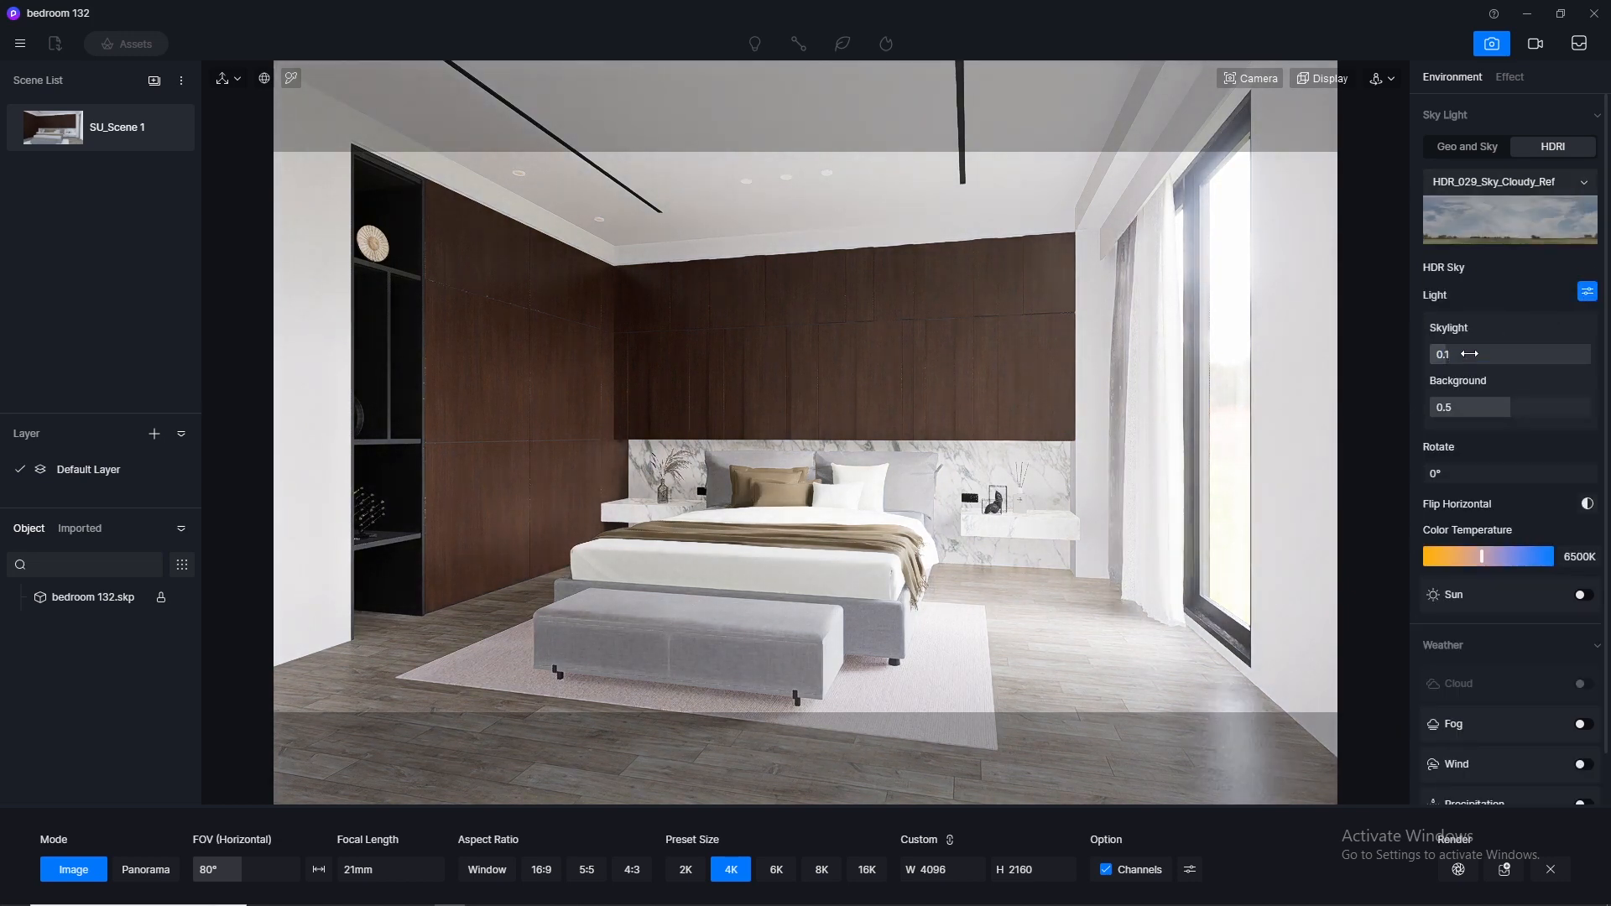
pyautogui.click(1474, 413)
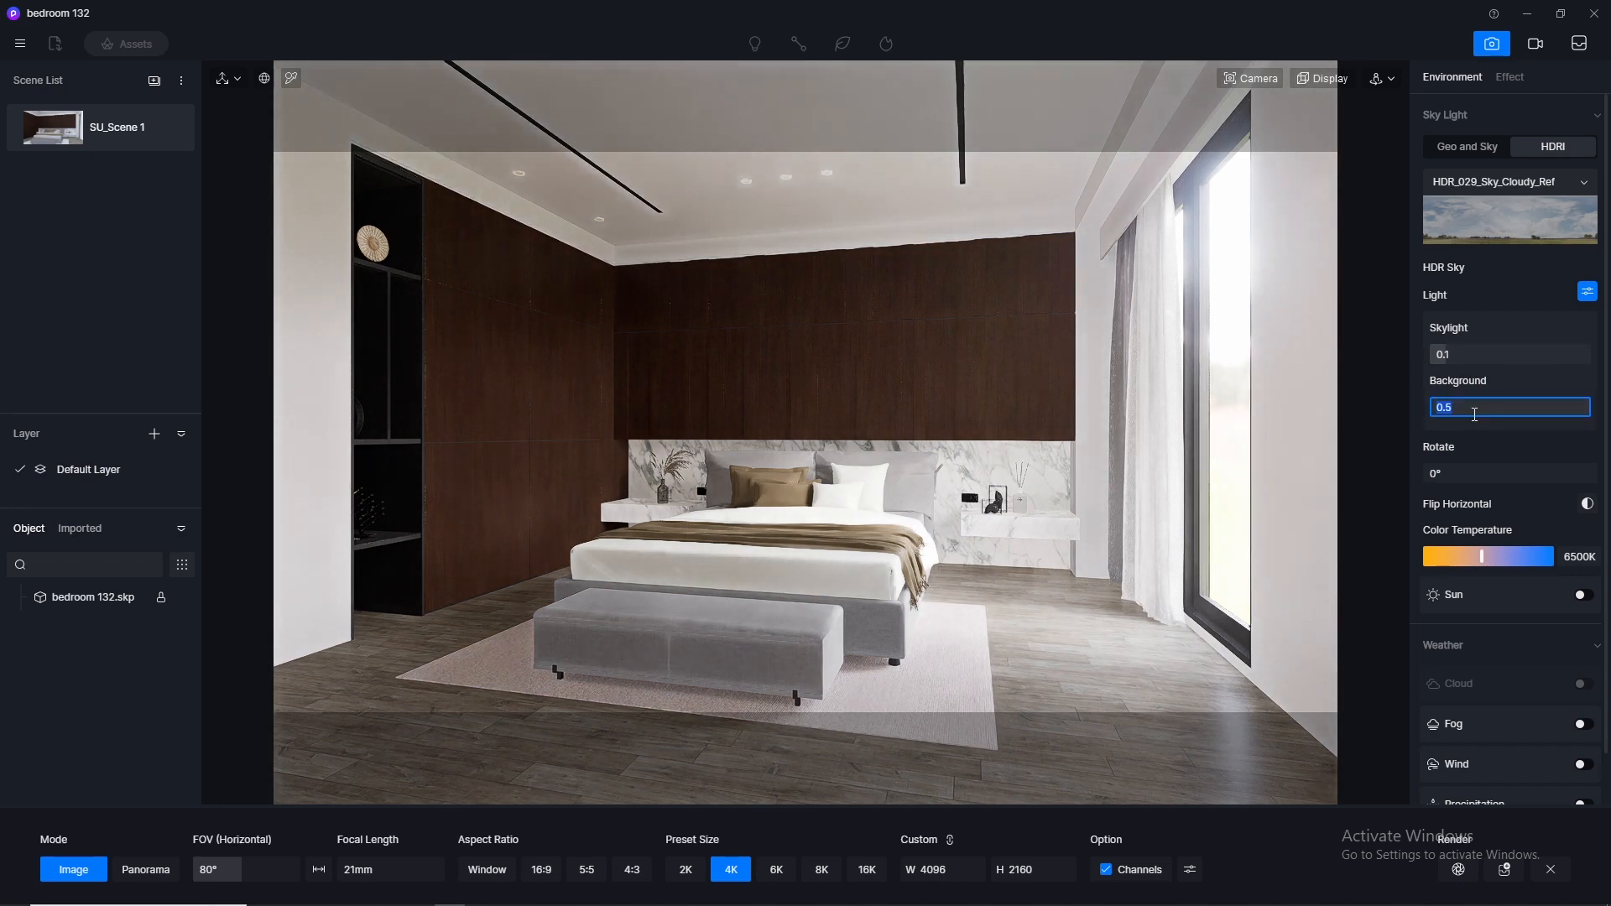
pyautogui.press('Return')
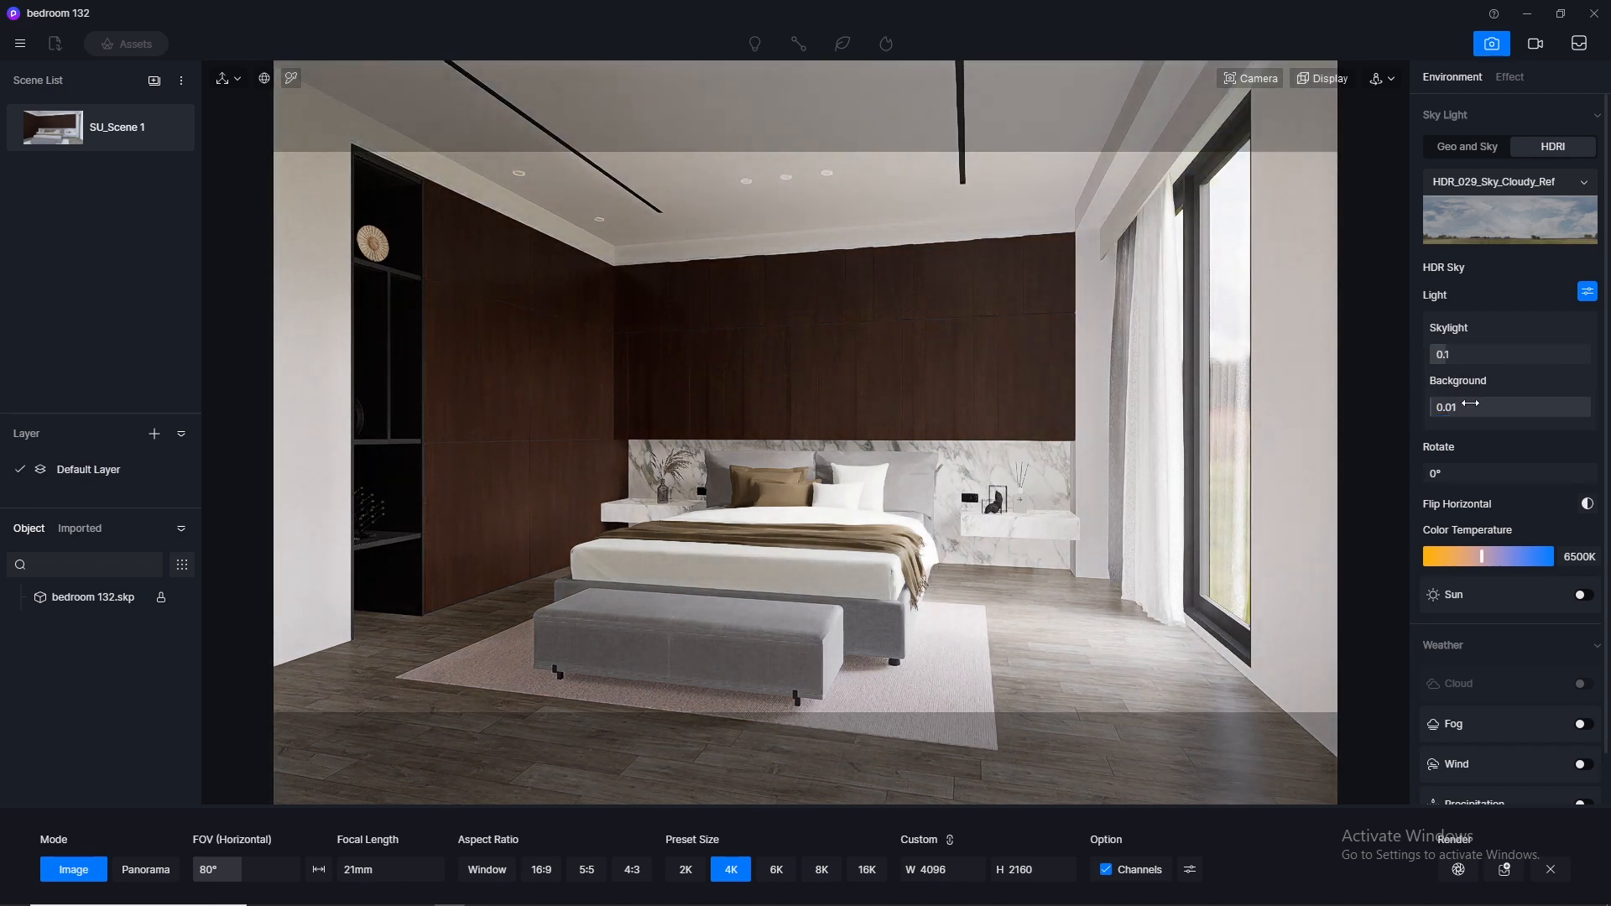
# Try a skylight intensity of 0.5 for the HDR sky and return it to 0.1
pyautogui.click(1473, 350)
pyautogui.write('0.')
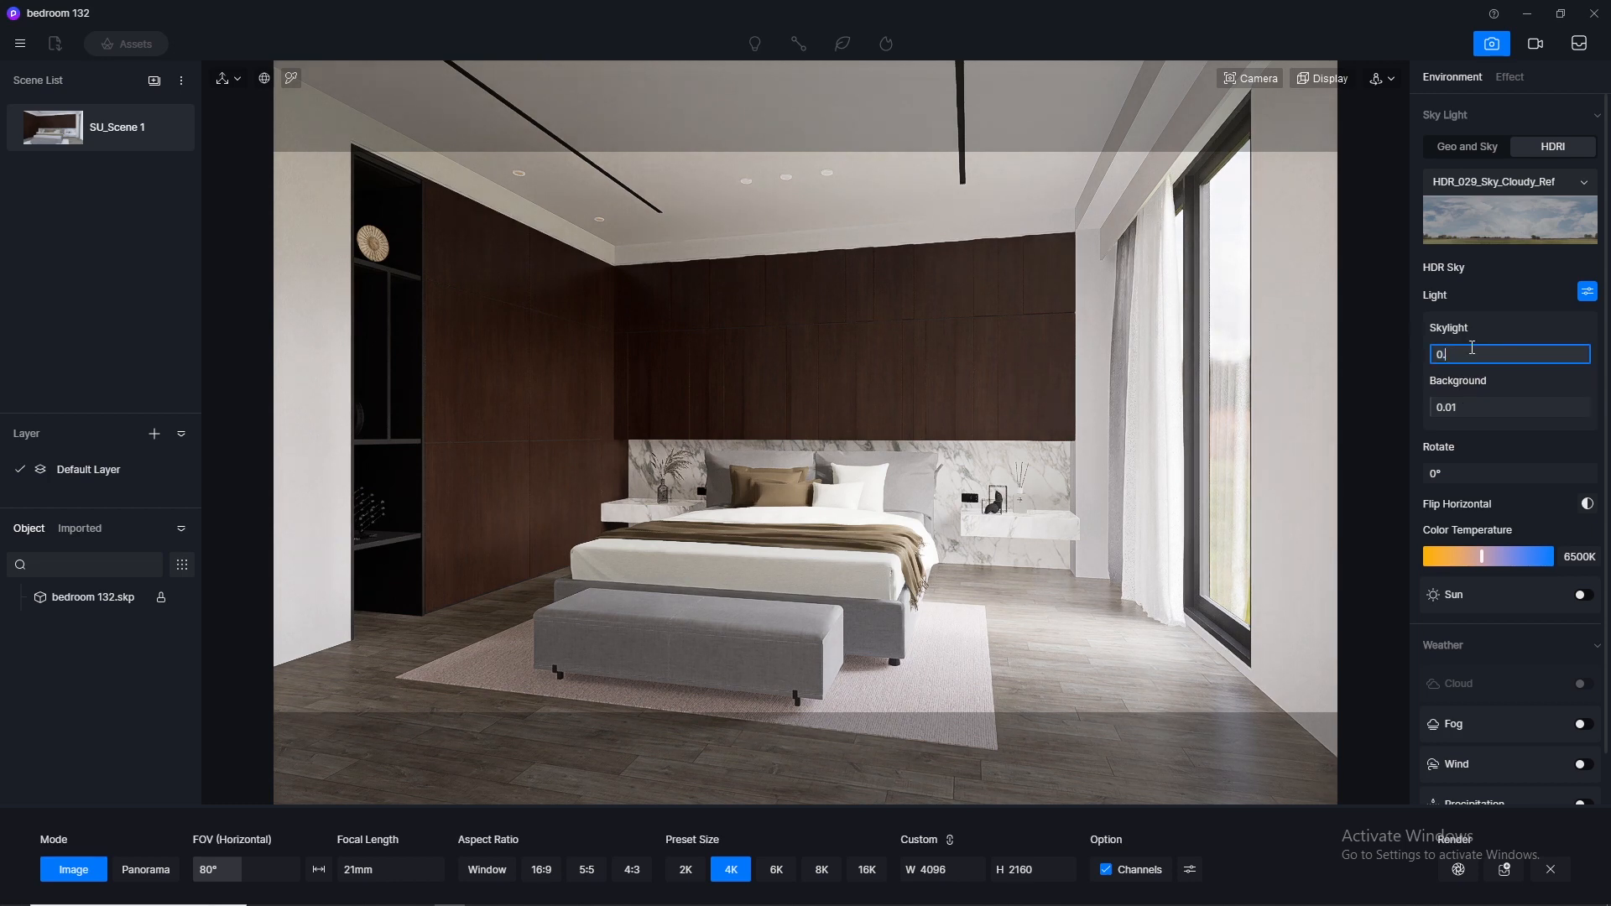
pyautogui.write('5')
pyautogui.press('Return')
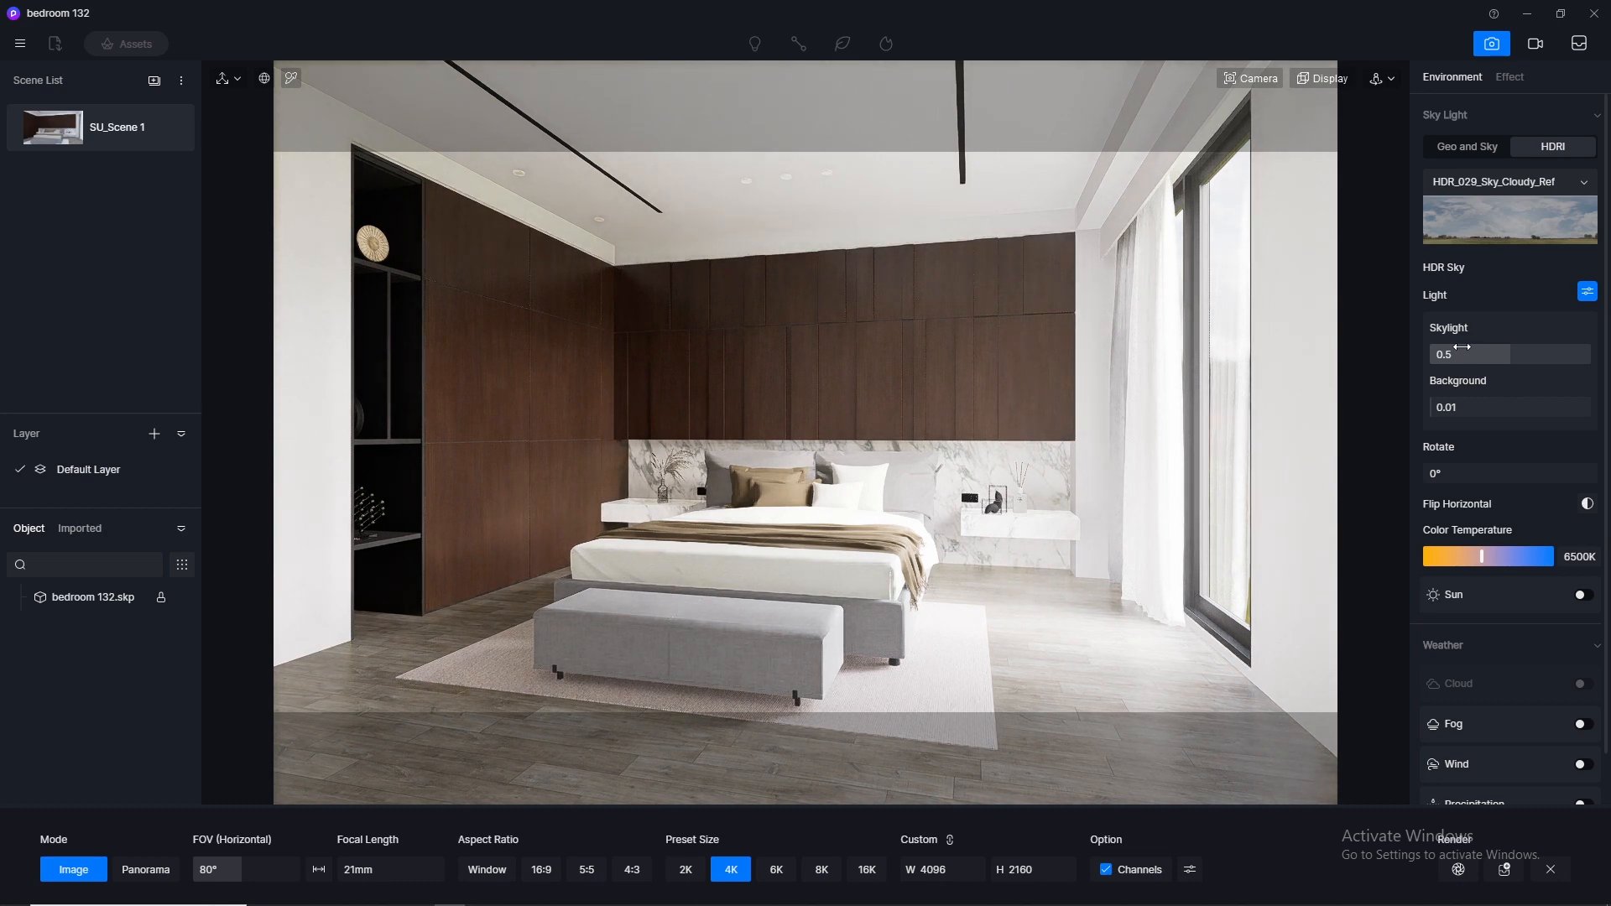
pyautogui.click(1463, 350)
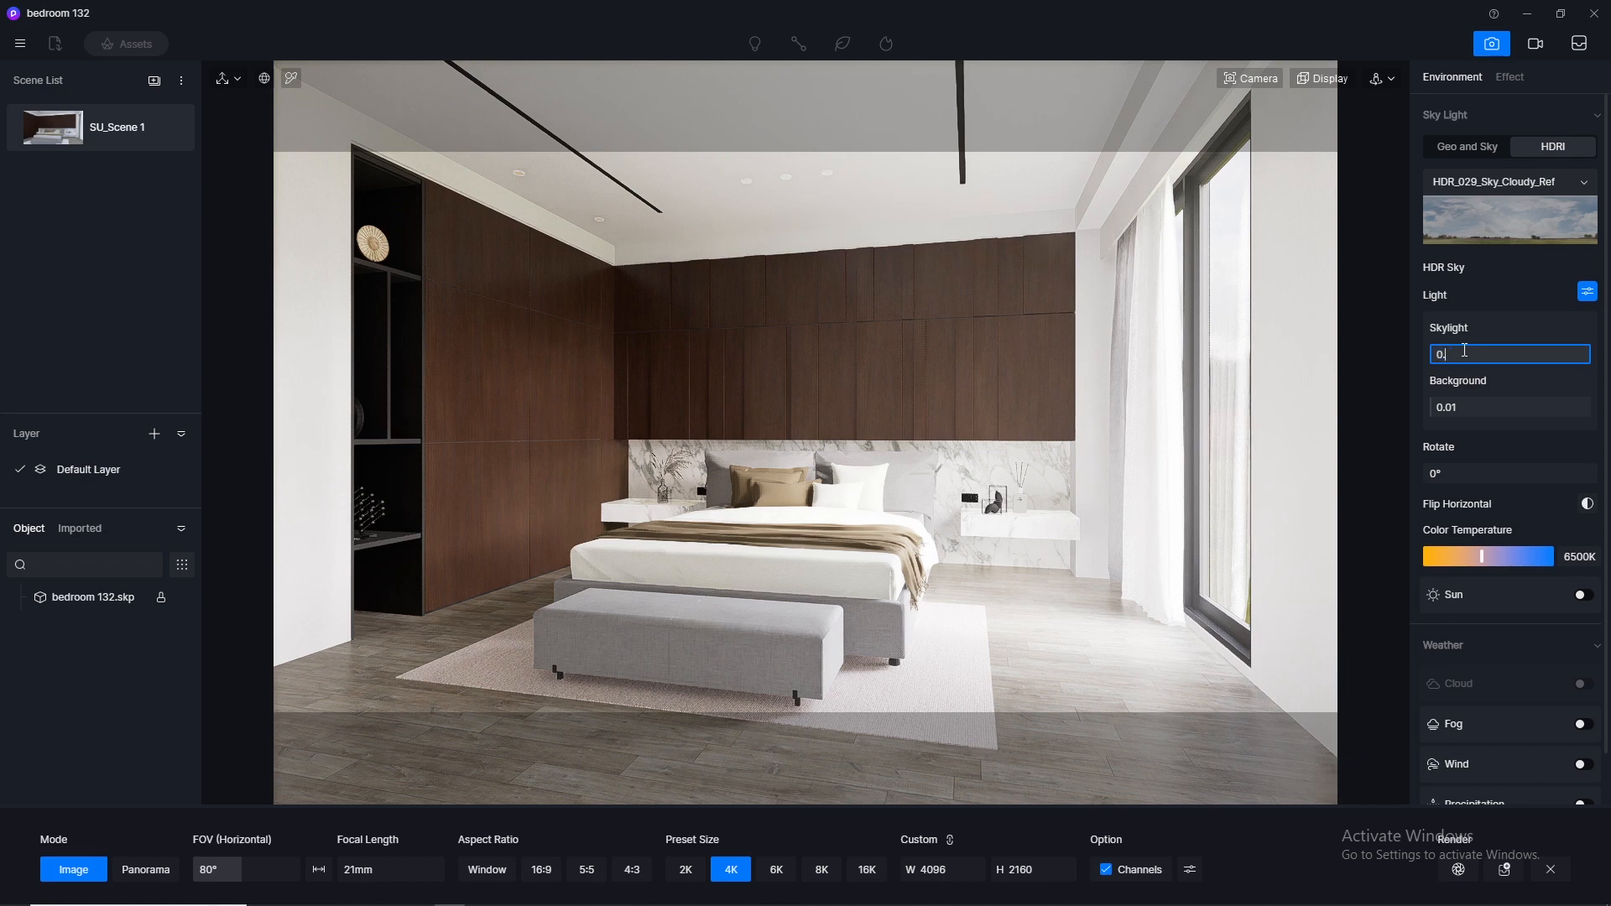
pyautogui.write('0.1')
pyautogui.press('Return')
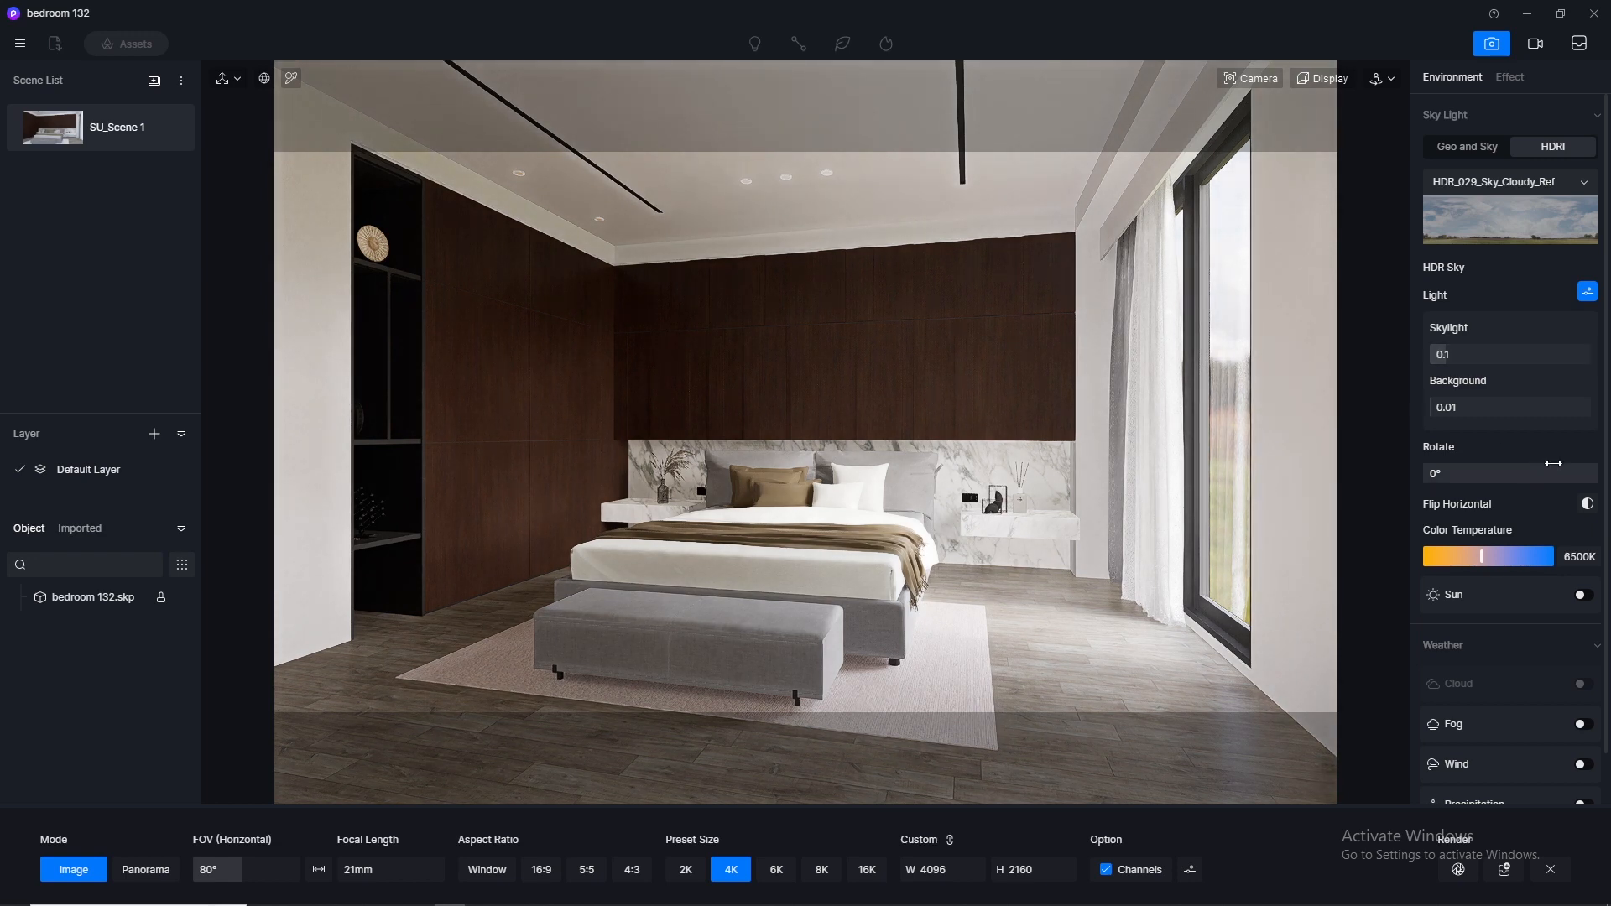
# Enable the sun for the HDRI sky with sunlight intensity 0.01 and sun disk radius 2.5
pyautogui.scroll(-1, 1510, 504)
pyautogui.click(1584, 539)
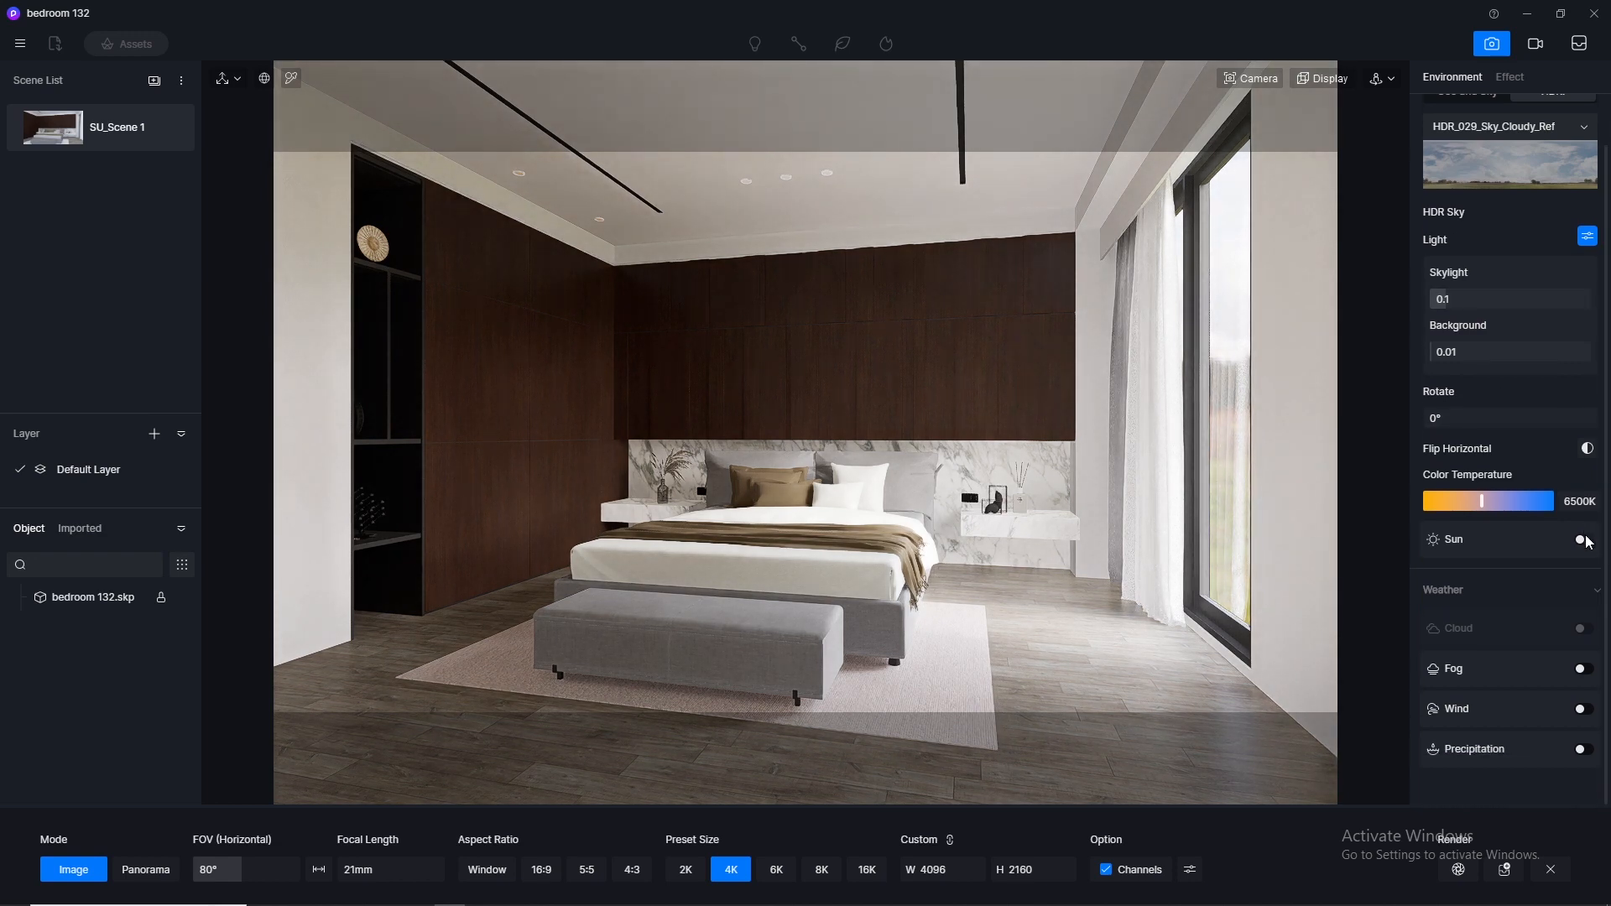
pyautogui.click(1483, 591)
pyautogui.write('0.')
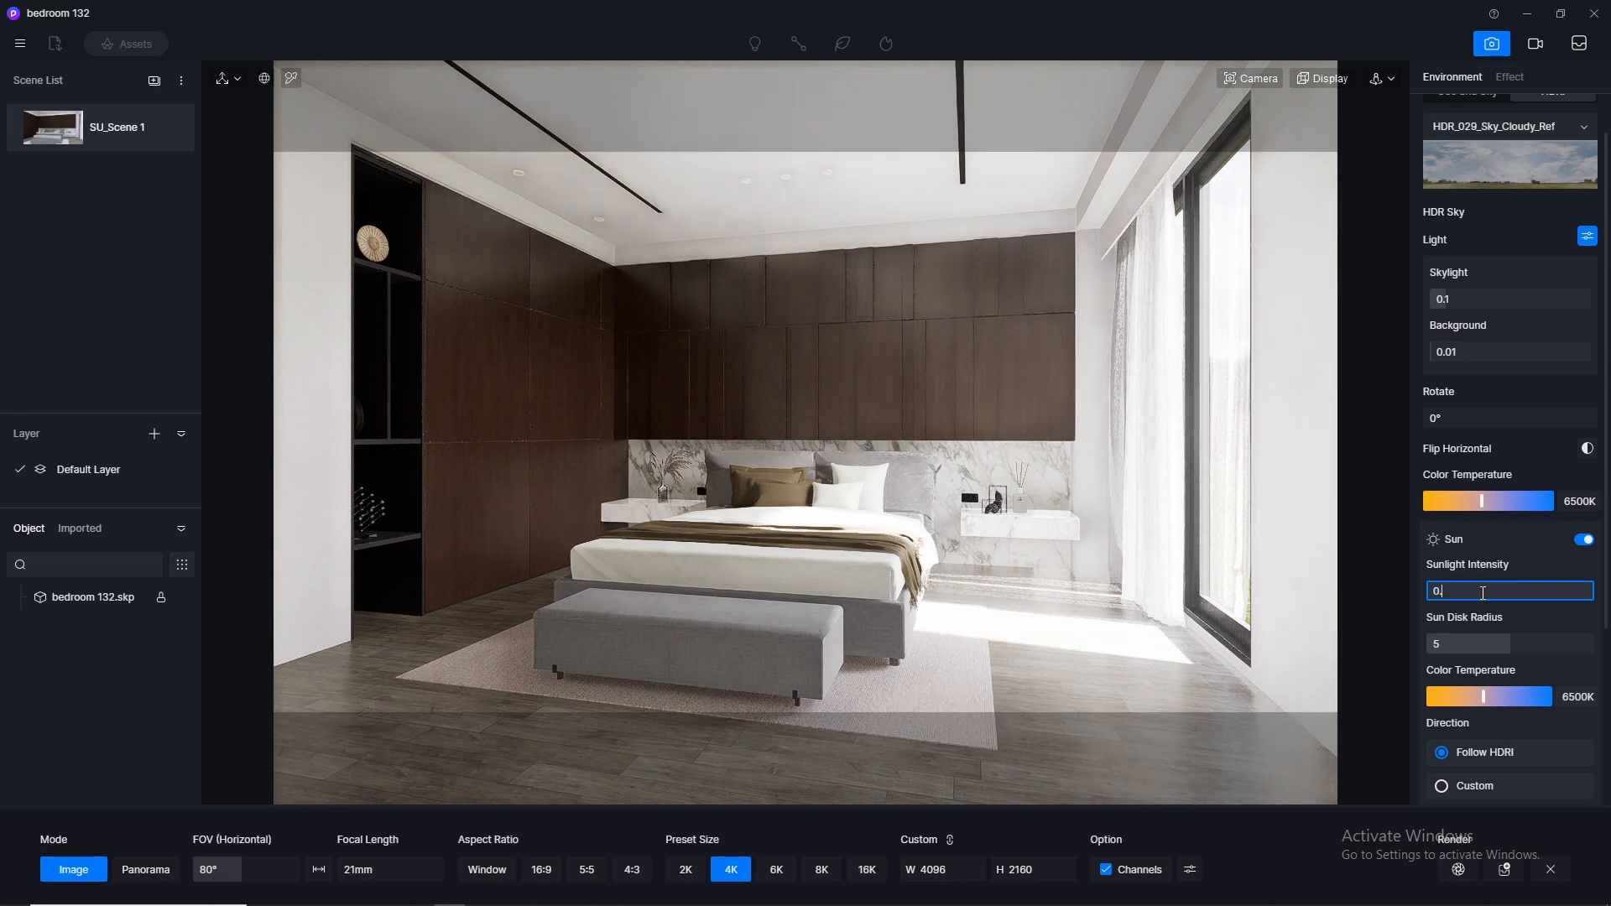
pyautogui.write('01')
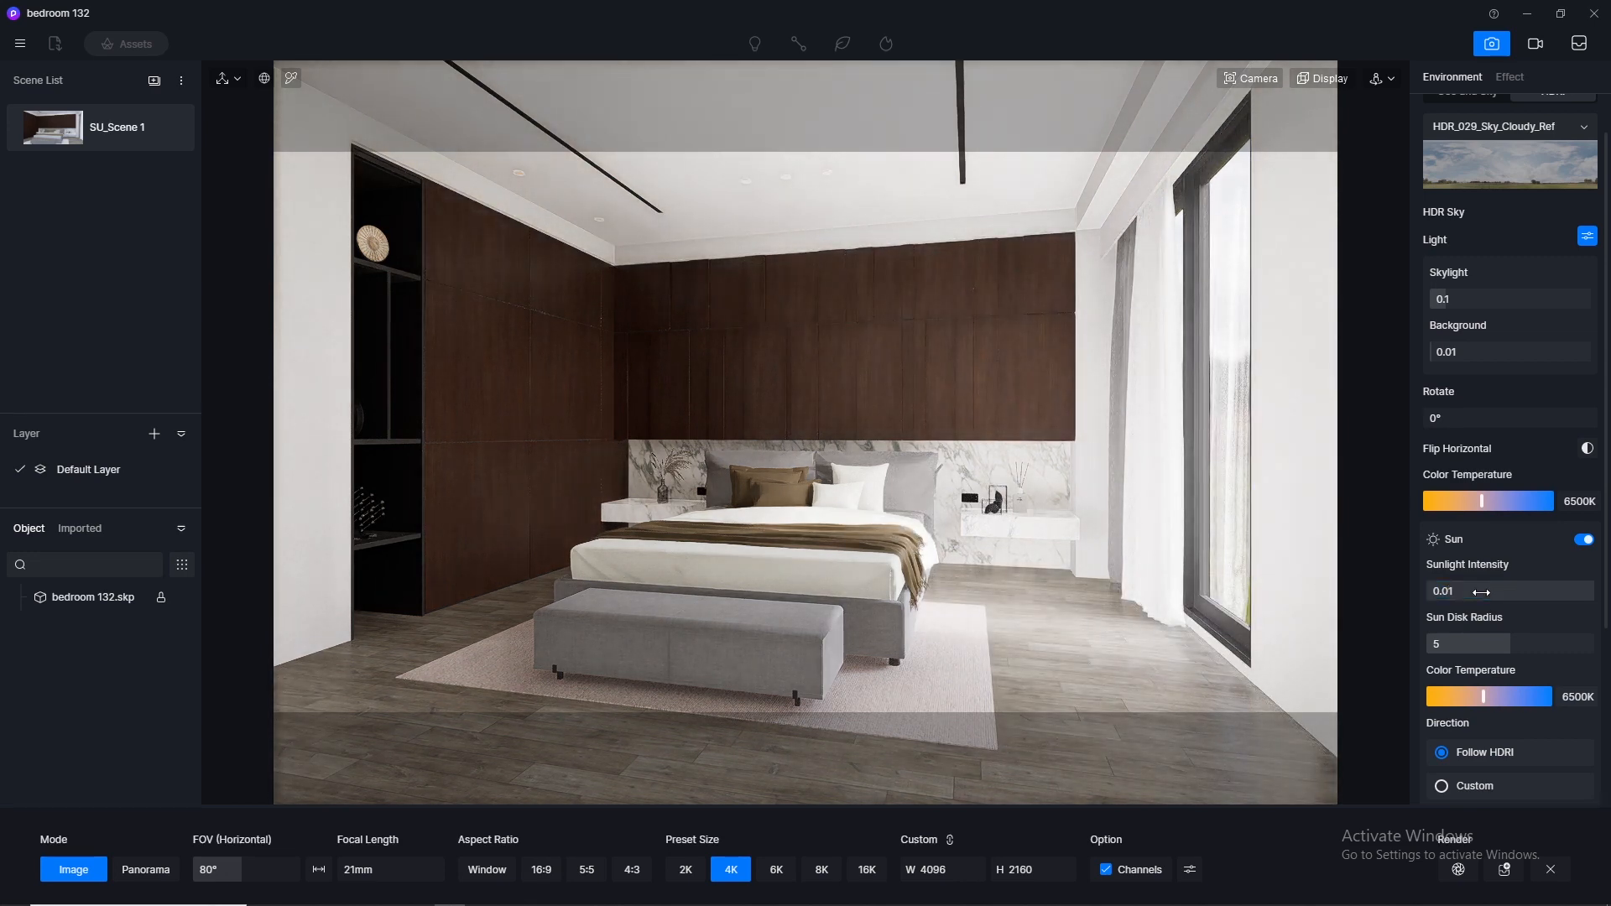
pyautogui.click(1486, 644)
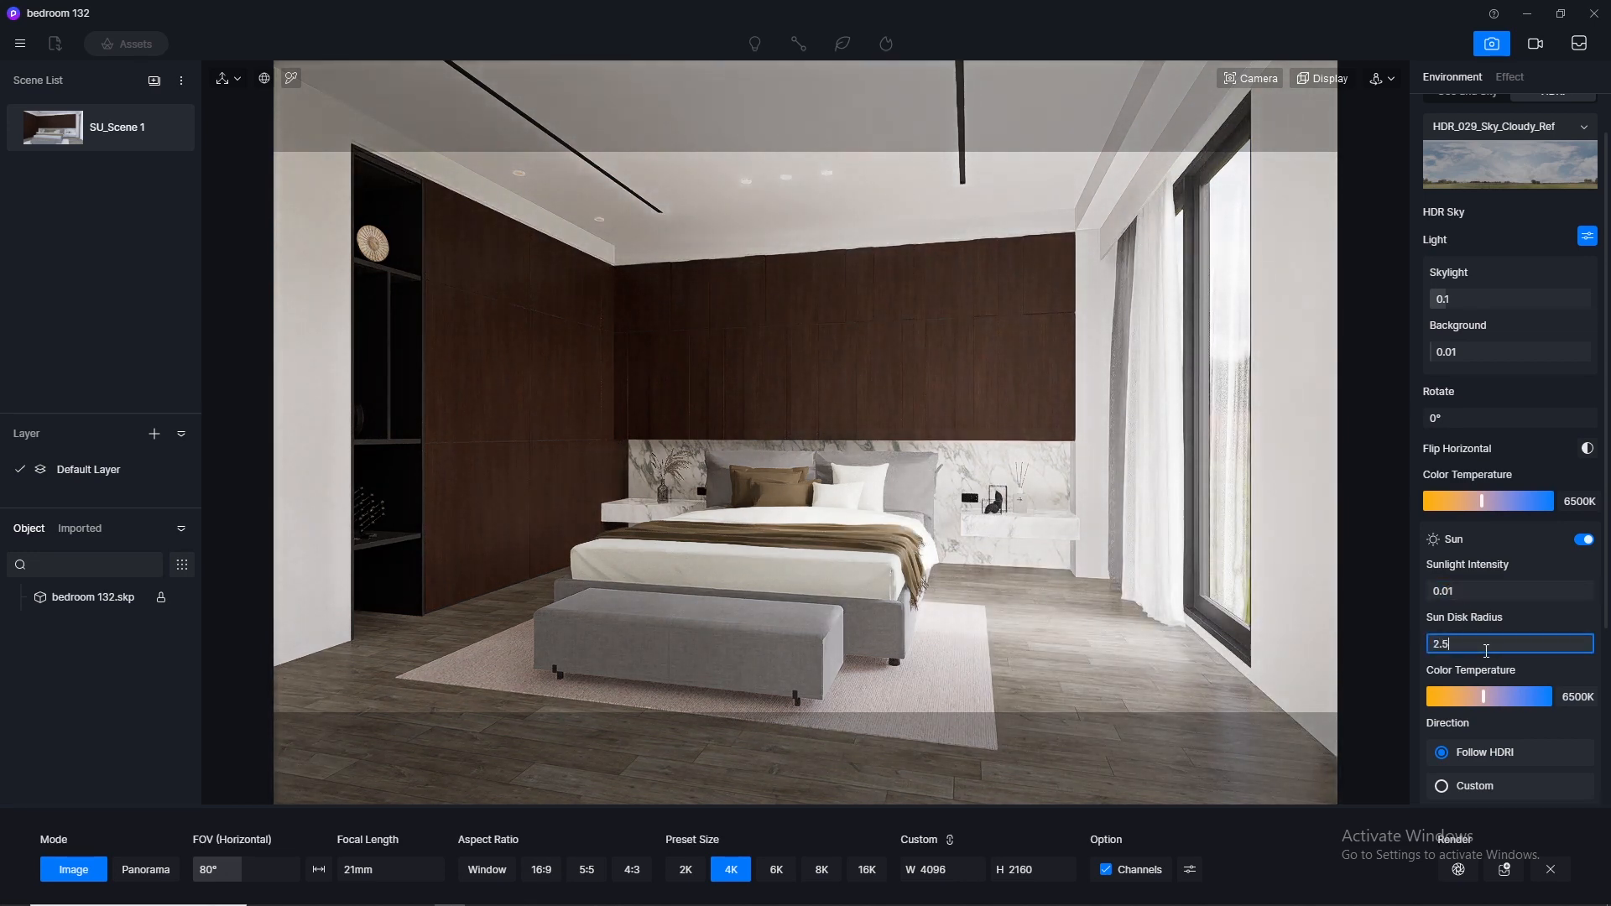
pyautogui.press('Return')
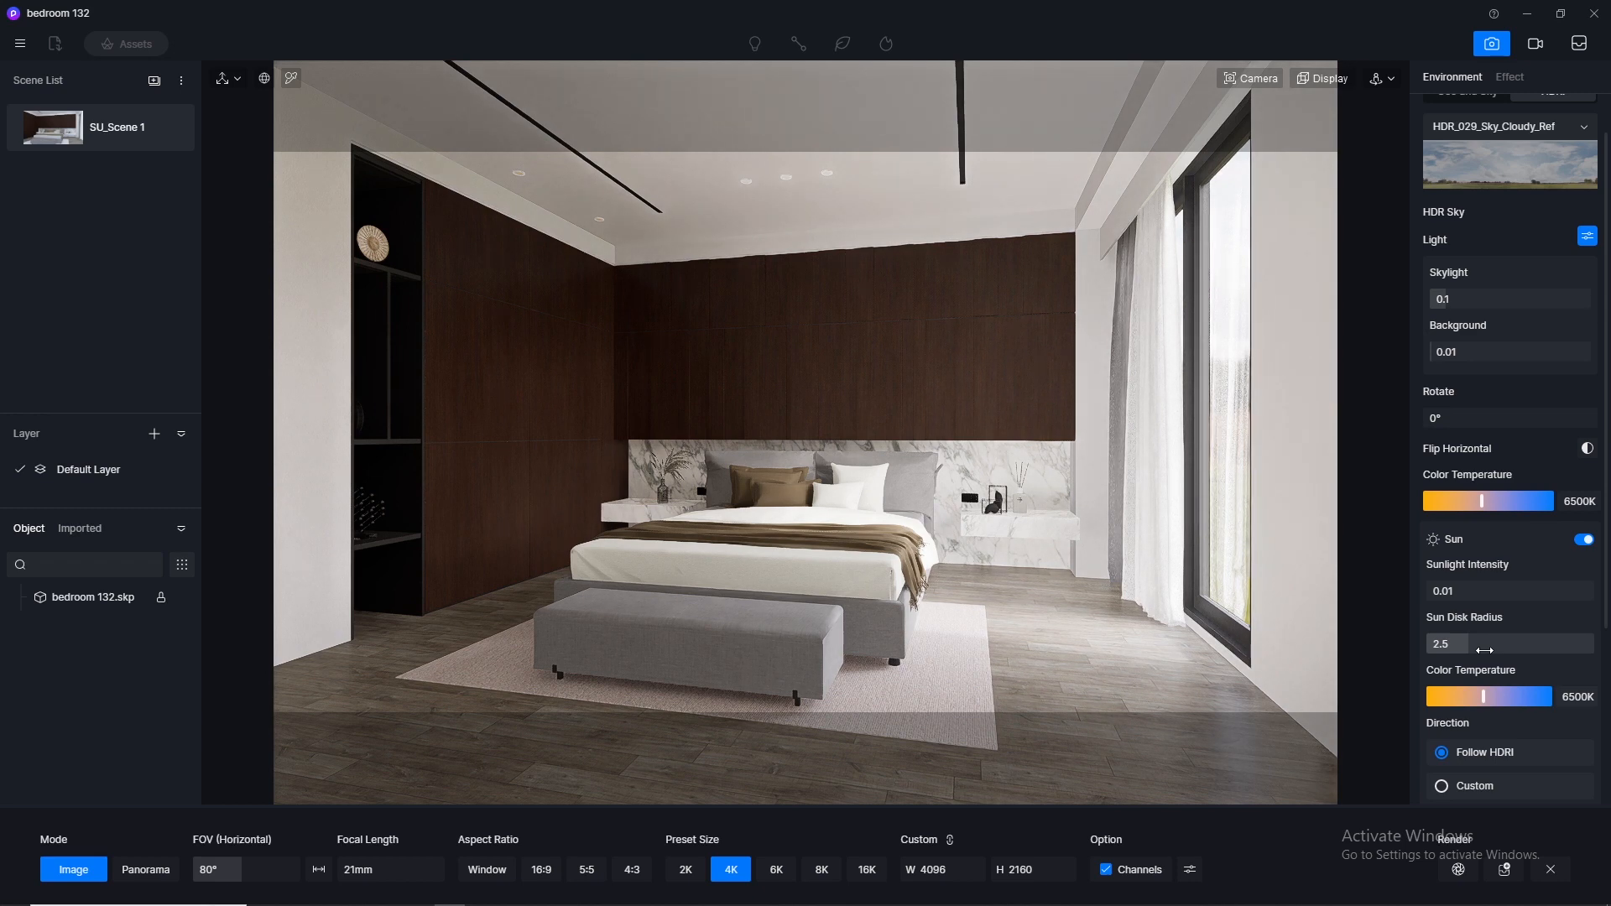
# Use a custom sun direction with altitude 23 and azimuth 62.6, and update SU_Scene 1
pyautogui.click(1443, 787)
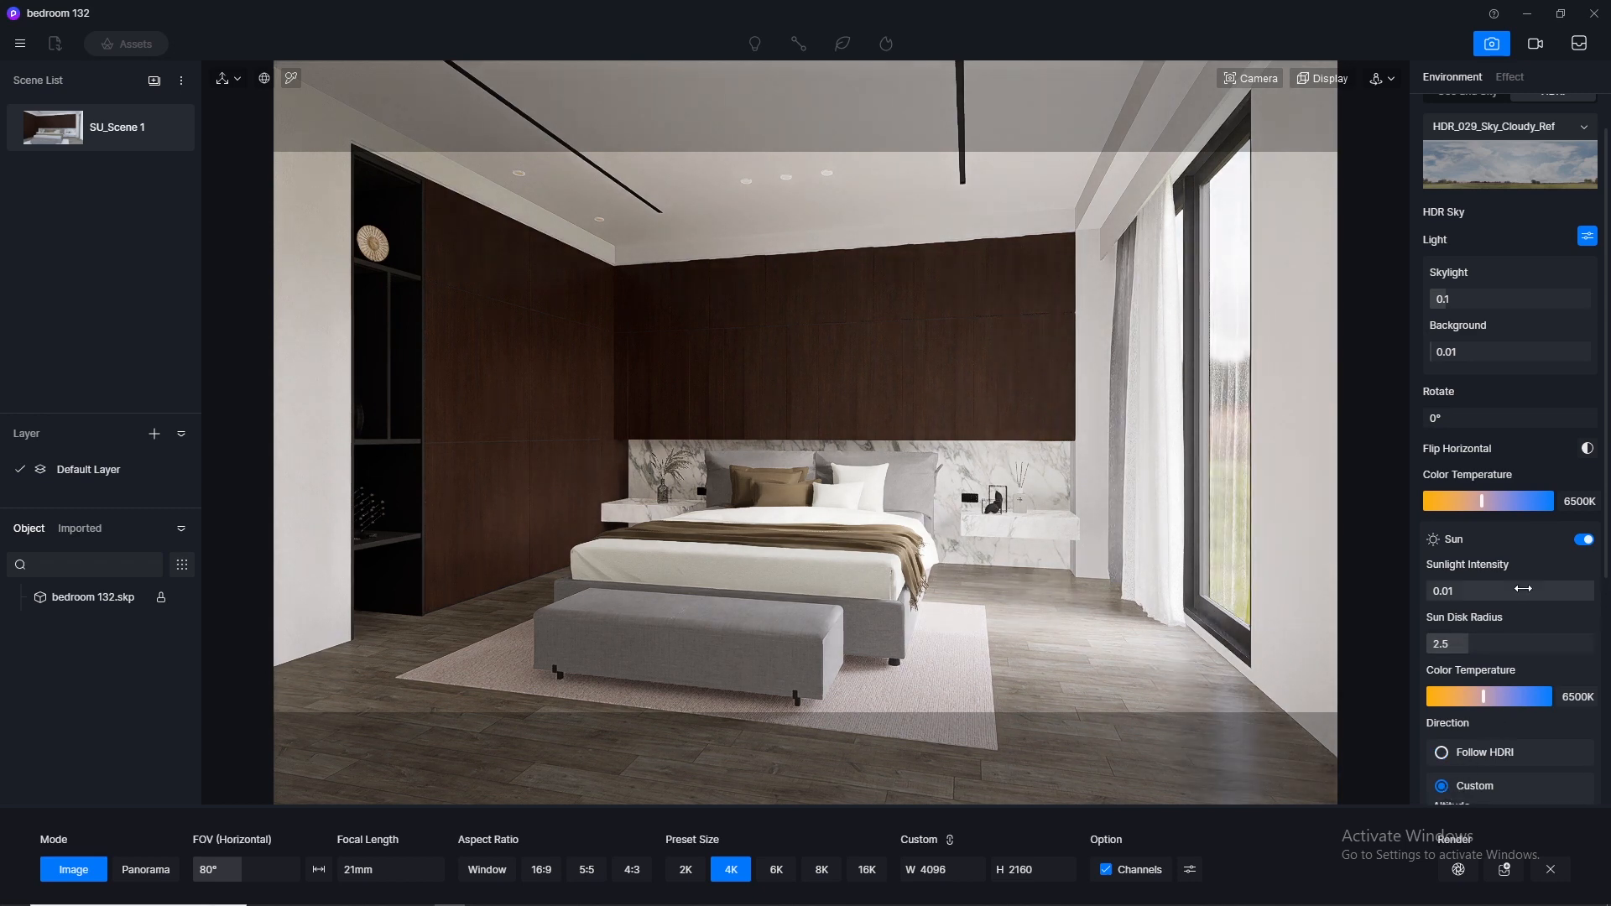
pyautogui.scroll(-2, 1464, 776)
pyautogui.moveTo(1460, 785)
pyautogui.mouseDown()
pyautogui.moveTo(1513, 783)
pyautogui.moveTo(1461, 786)
pyautogui.mouseUp()
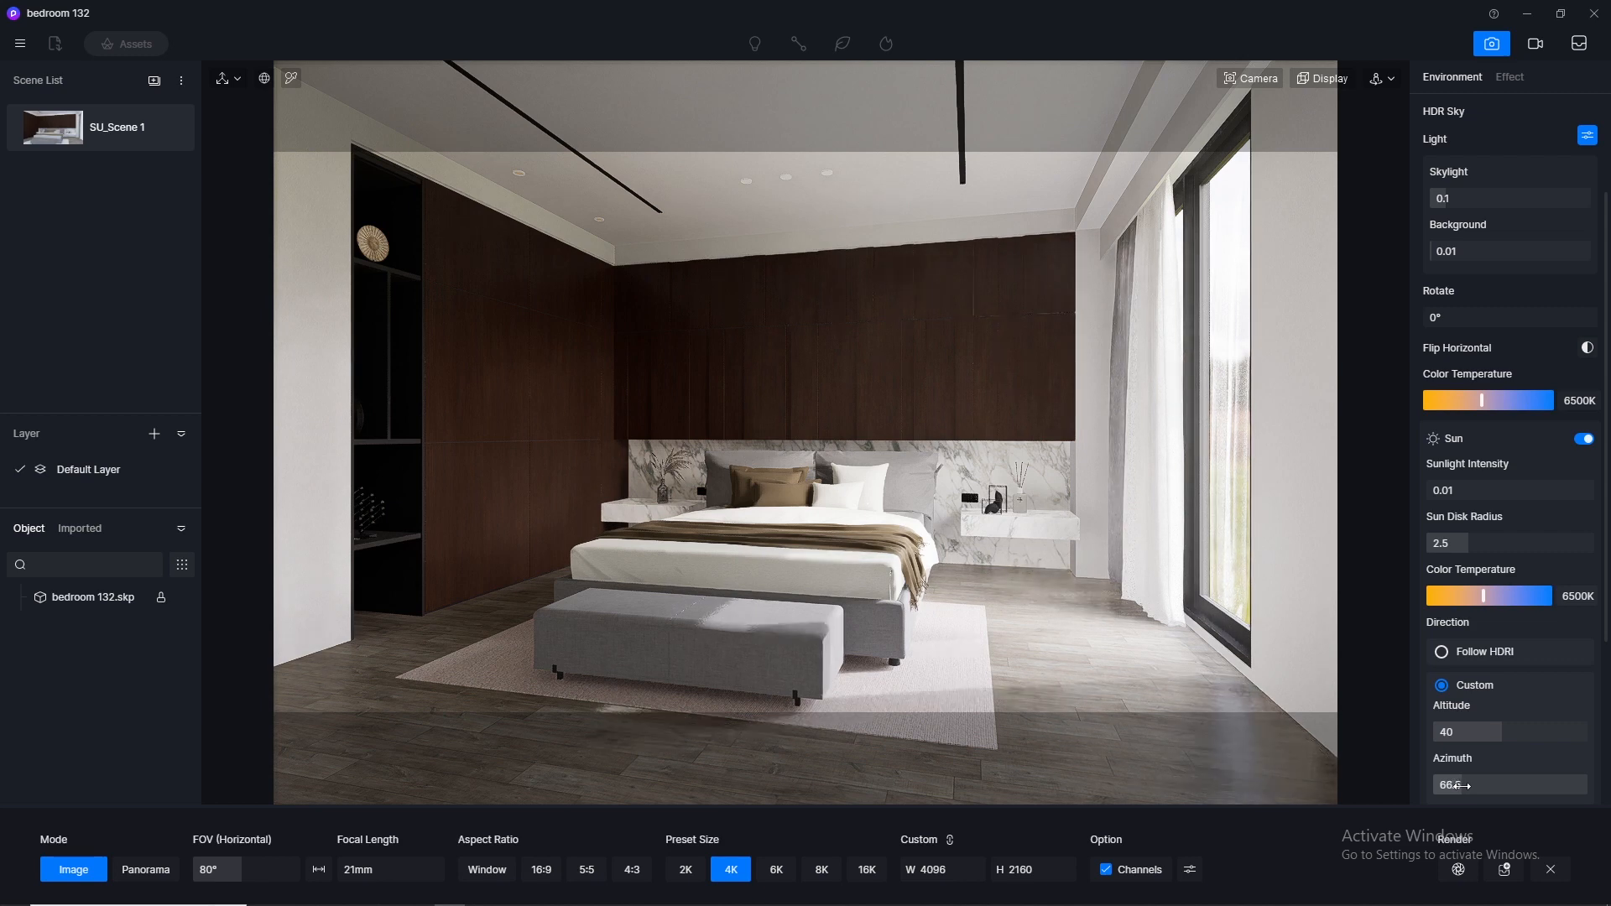
pyautogui.moveTo(1461, 786); pyautogui.dragTo(1472, 747)
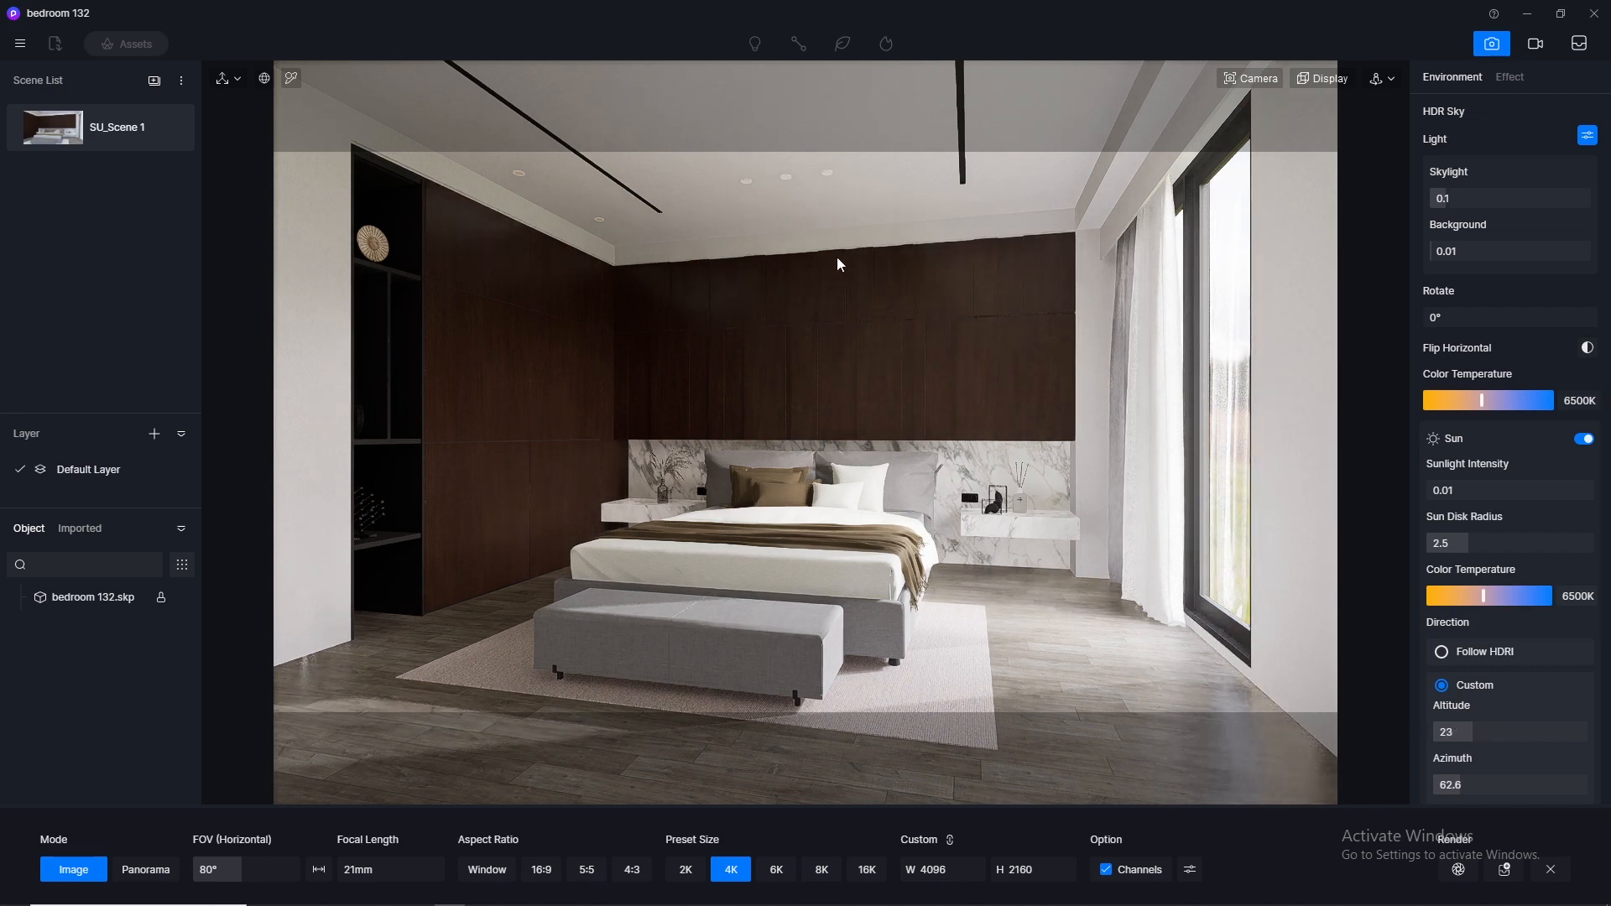
pyautogui.click(170, 128)
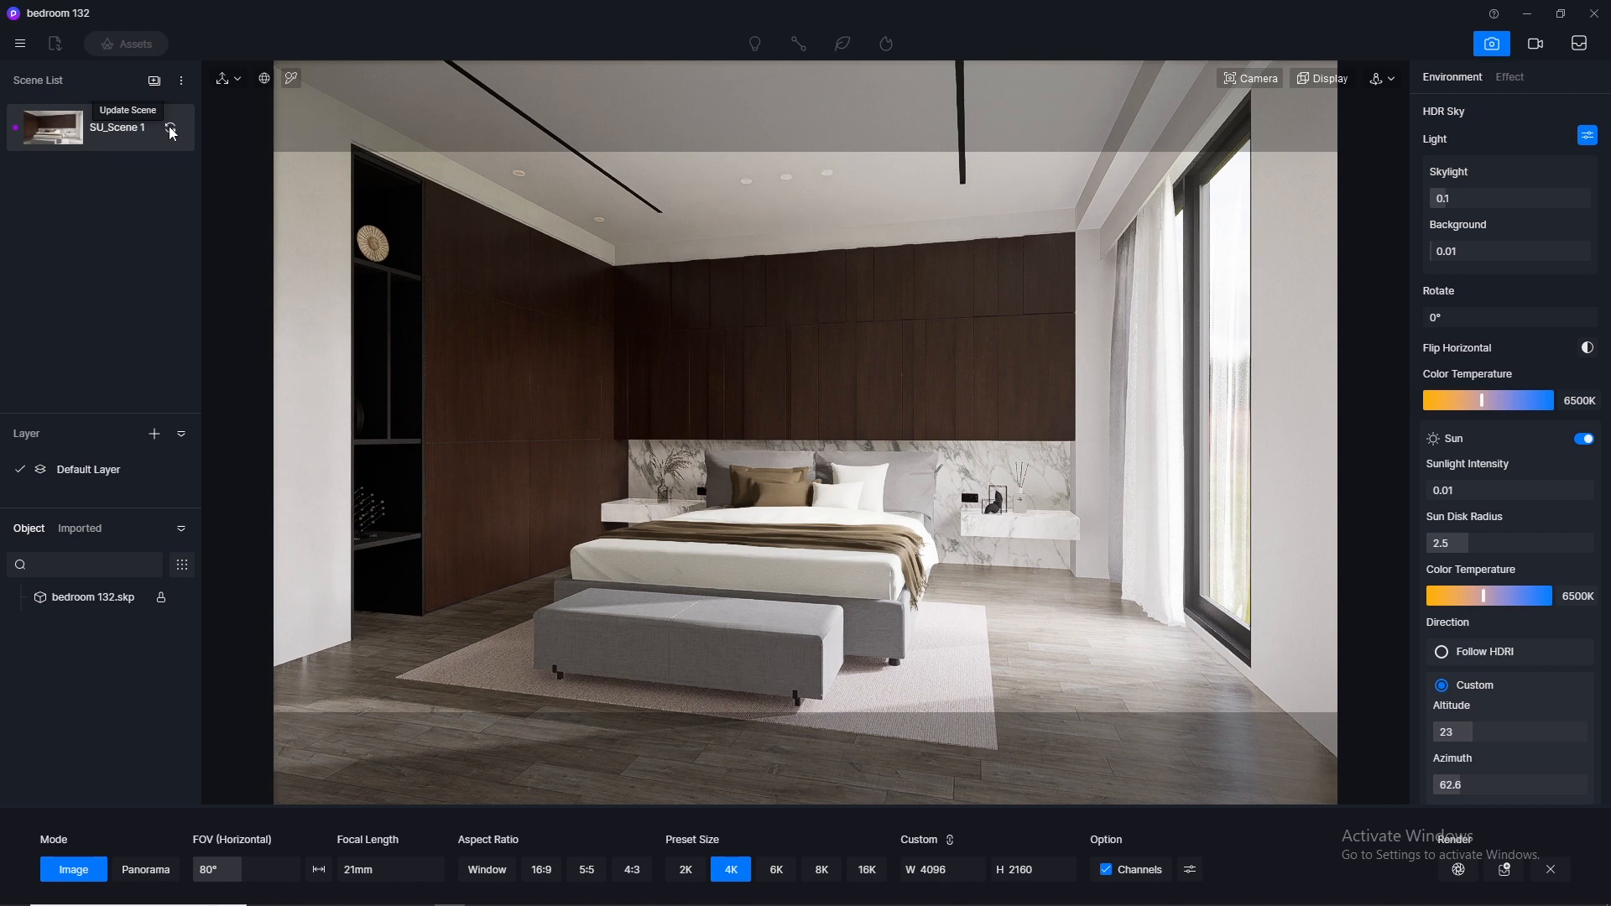
# Compare brighter HDR skylight intensities, including 0.2 and 0.5, and settle on 0.15
pyautogui.click(1457, 198)
pyautogui.press('Return')
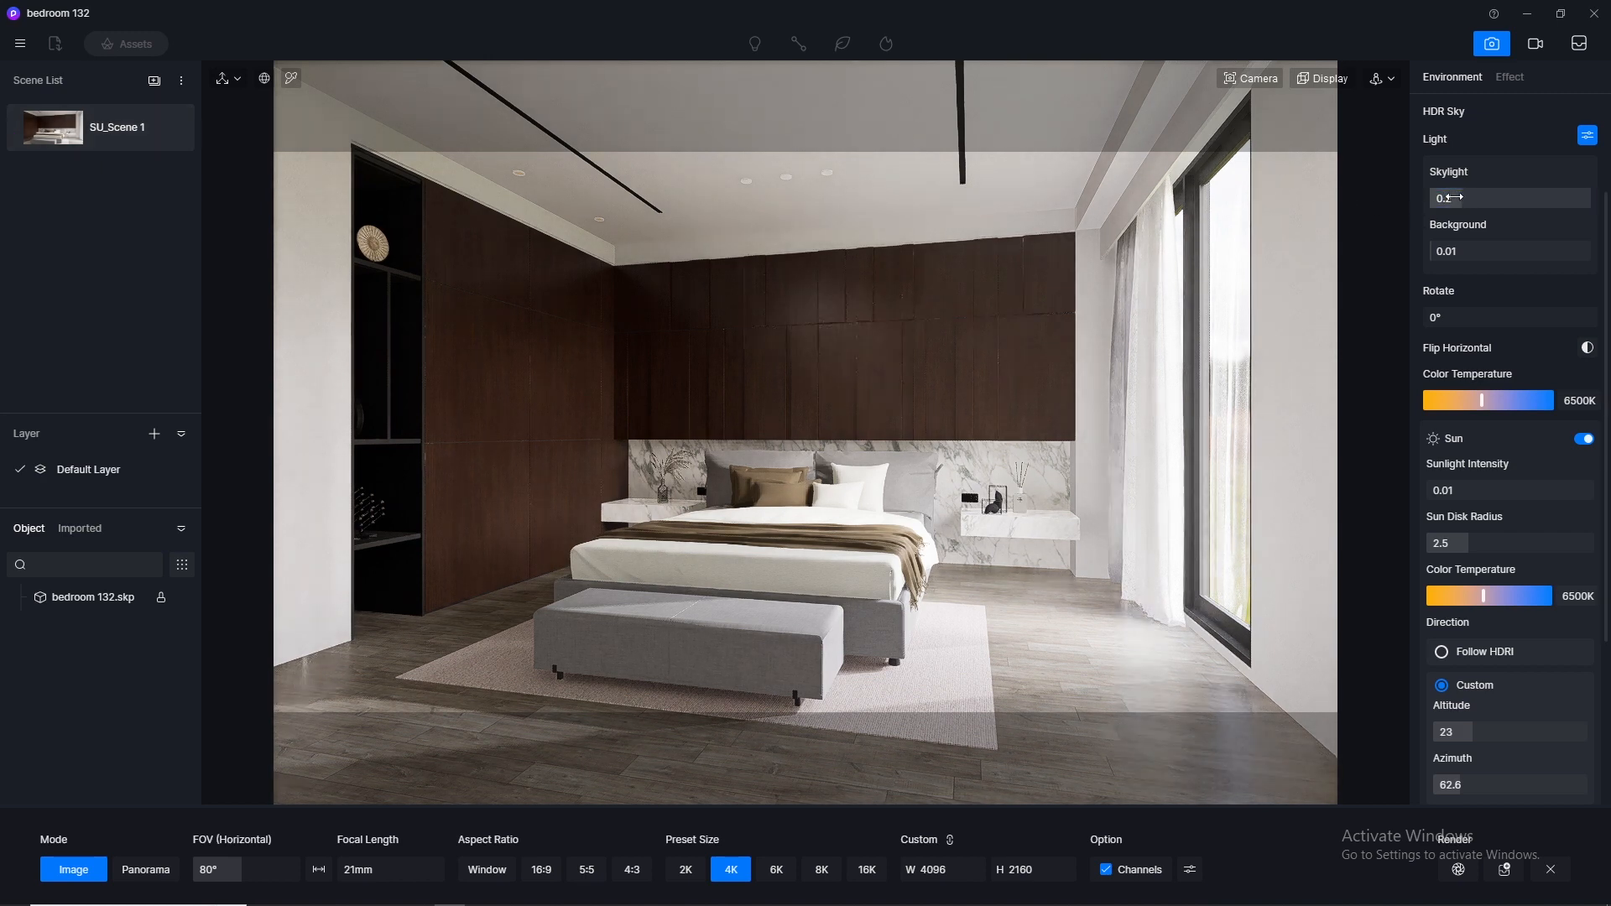
pyautogui.click(1456, 198)
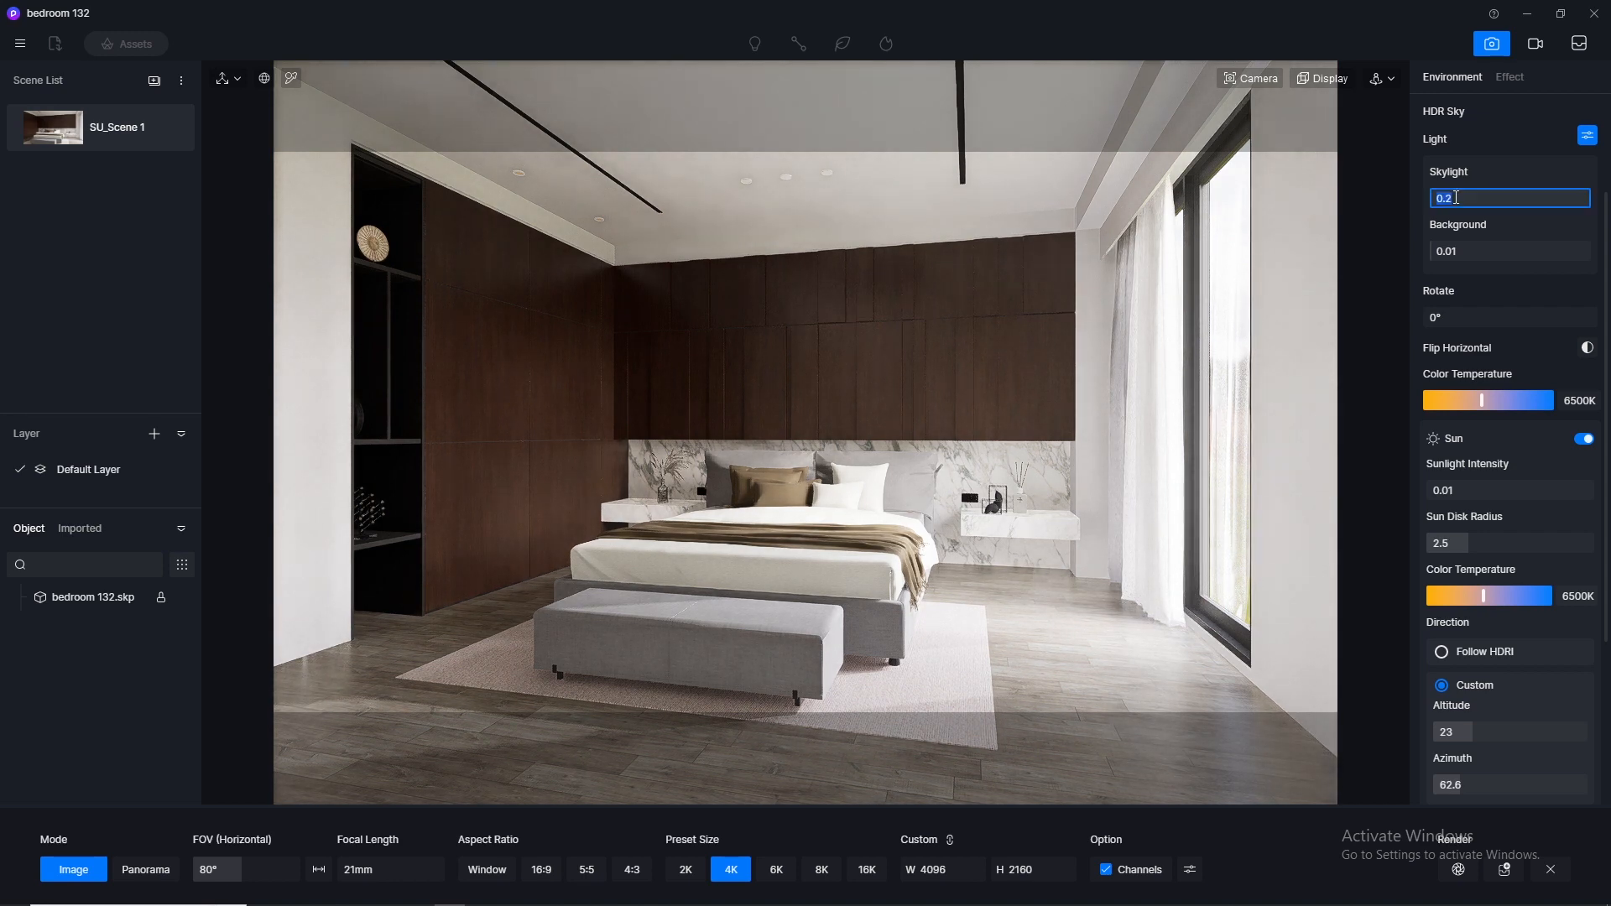
pyautogui.write('0.5')
pyautogui.press('Return')
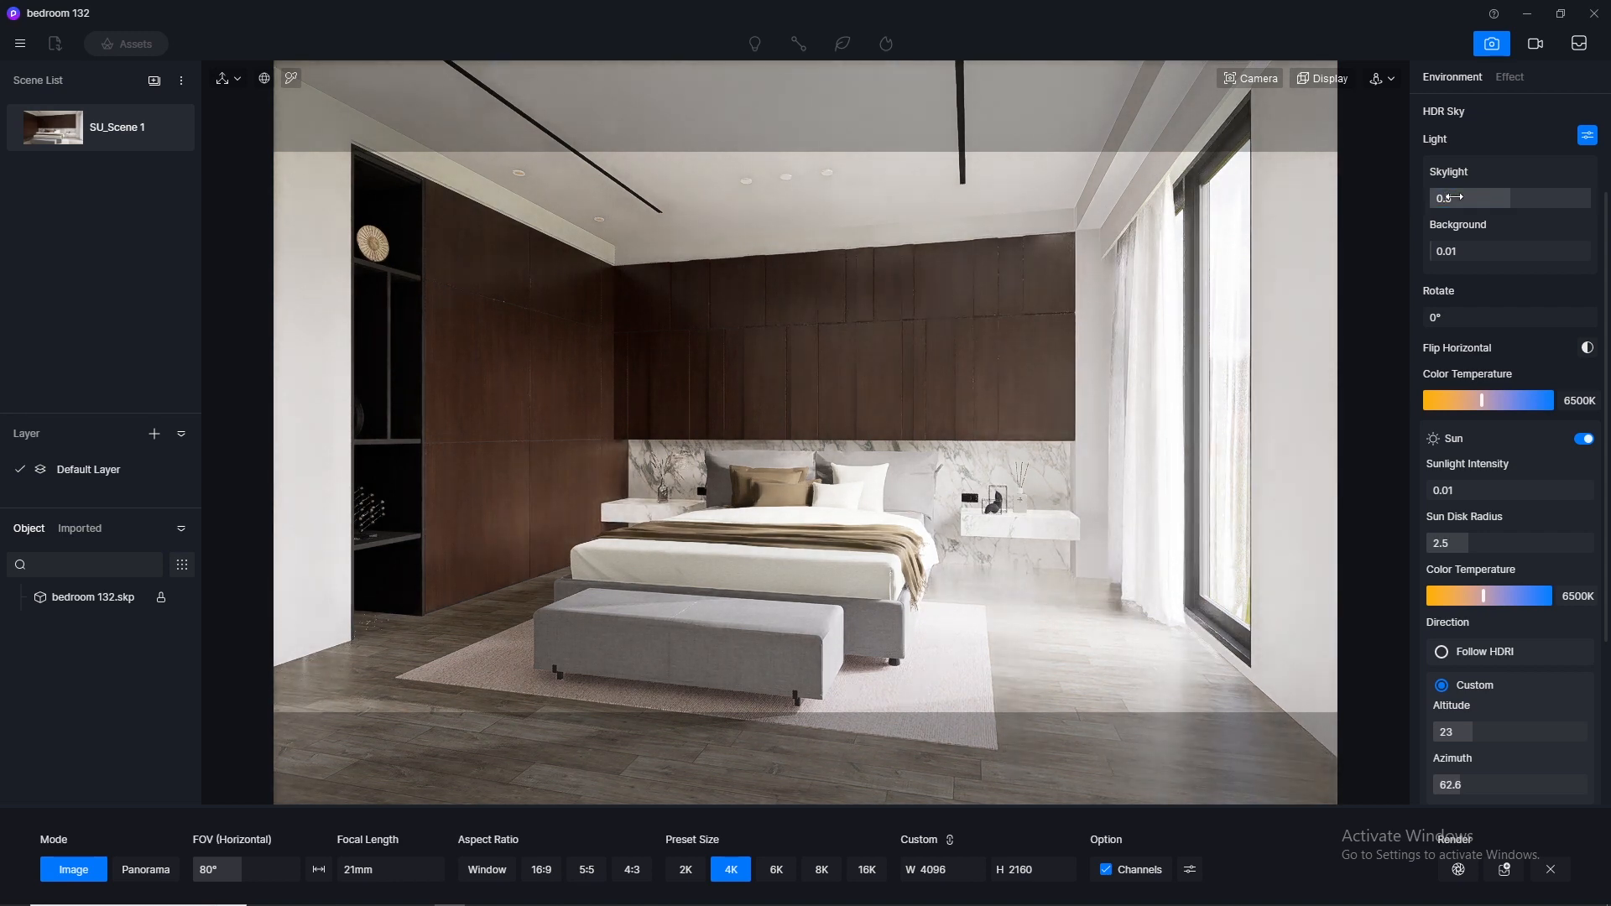
pyautogui.click(1457, 198)
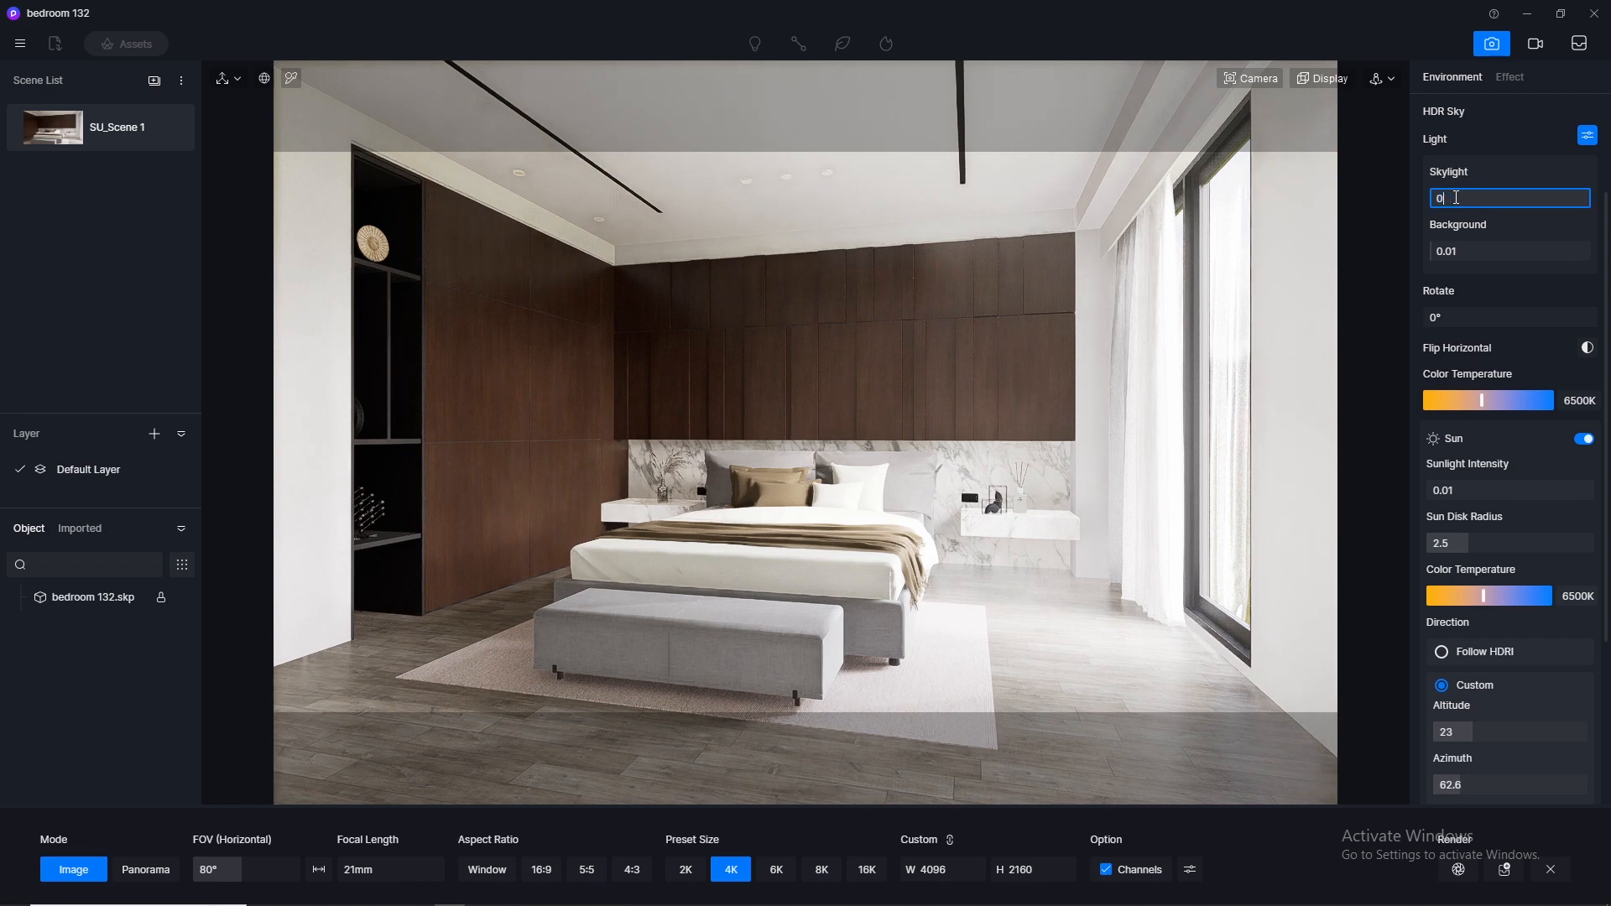
pyautogui.press('Return')
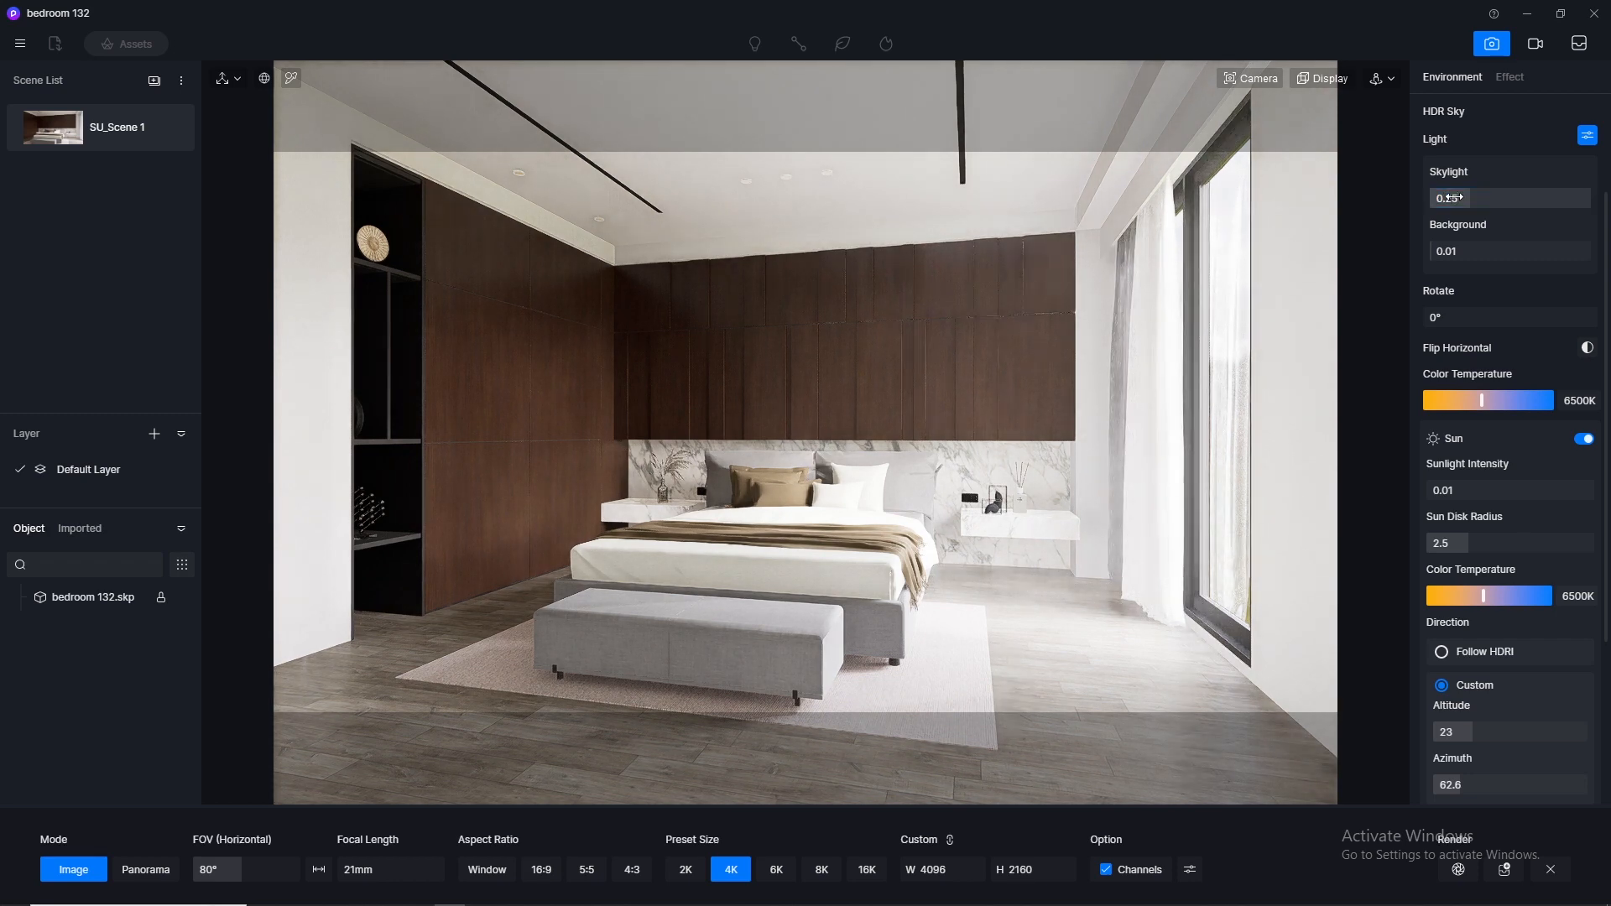
pyautogui.click(1456, 198)
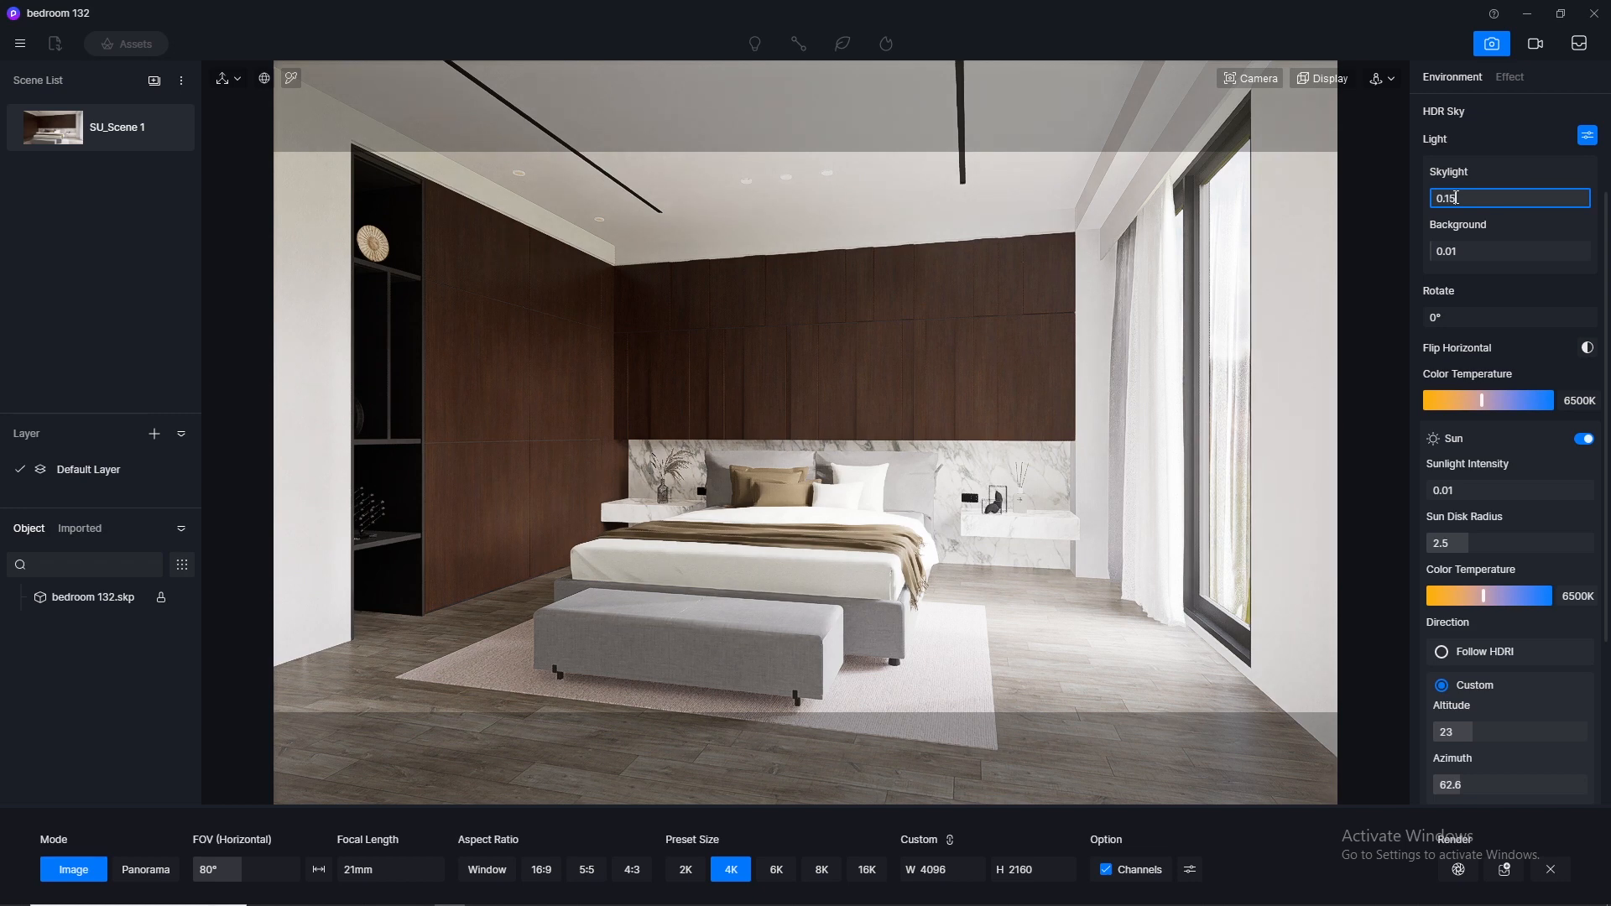
pyautogui.press('Return')
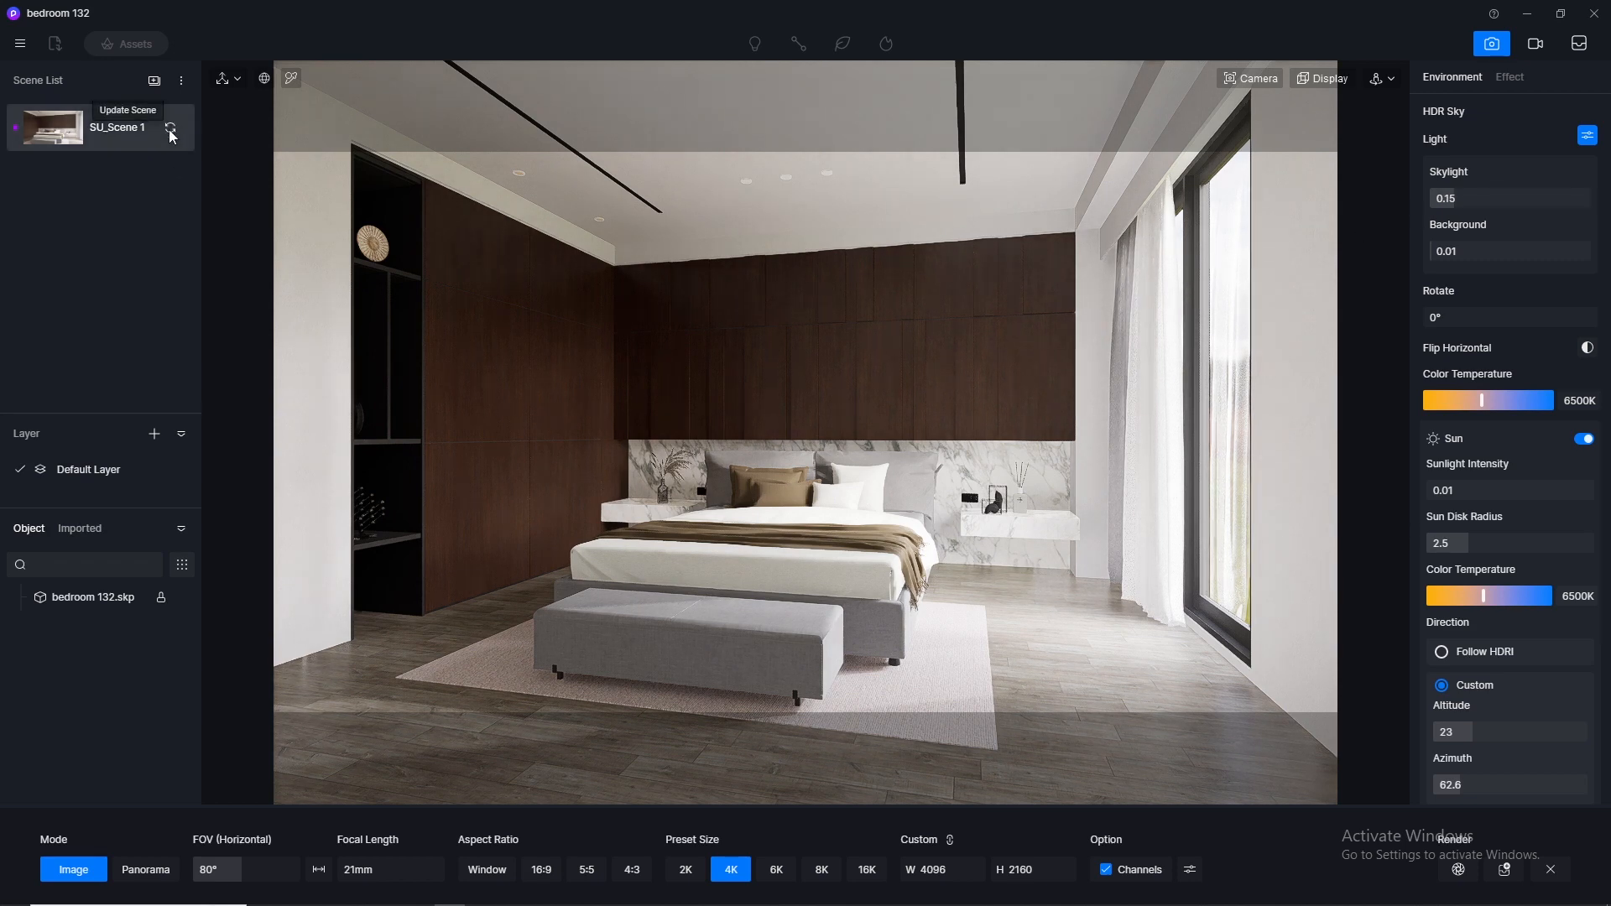
# Leave the still image setup and sample the material of the ceiling downlights beside the wardrobe wall
pyautogui.click(1496, 50)
pyautogui.scroll(6, 452, 189)
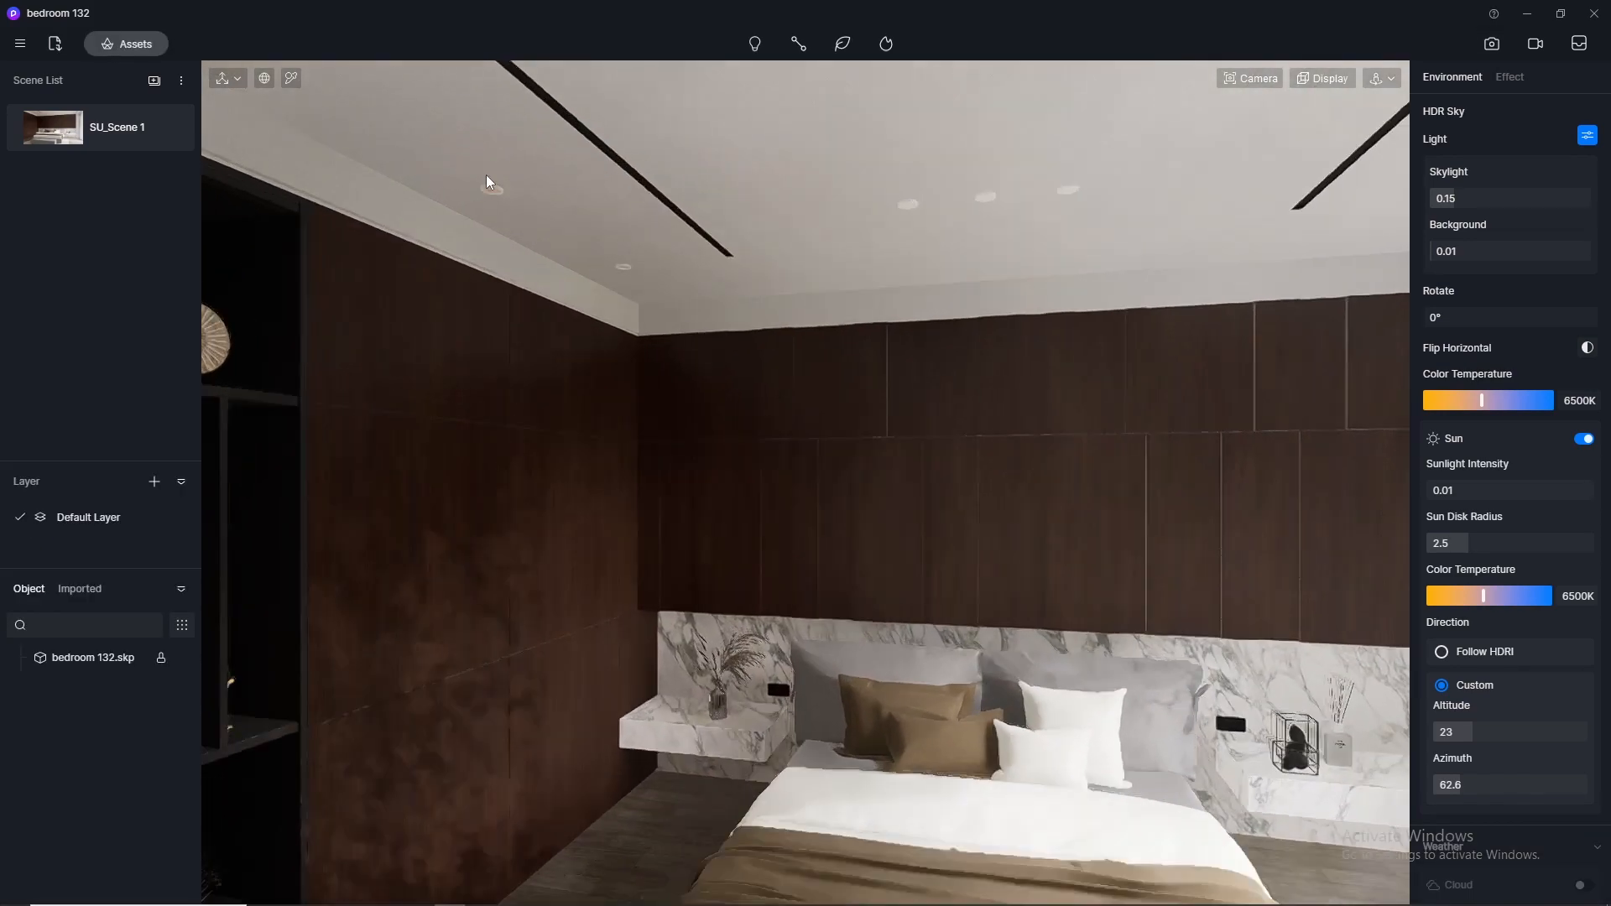
pyautogui.scroll(-6, 492, 176)
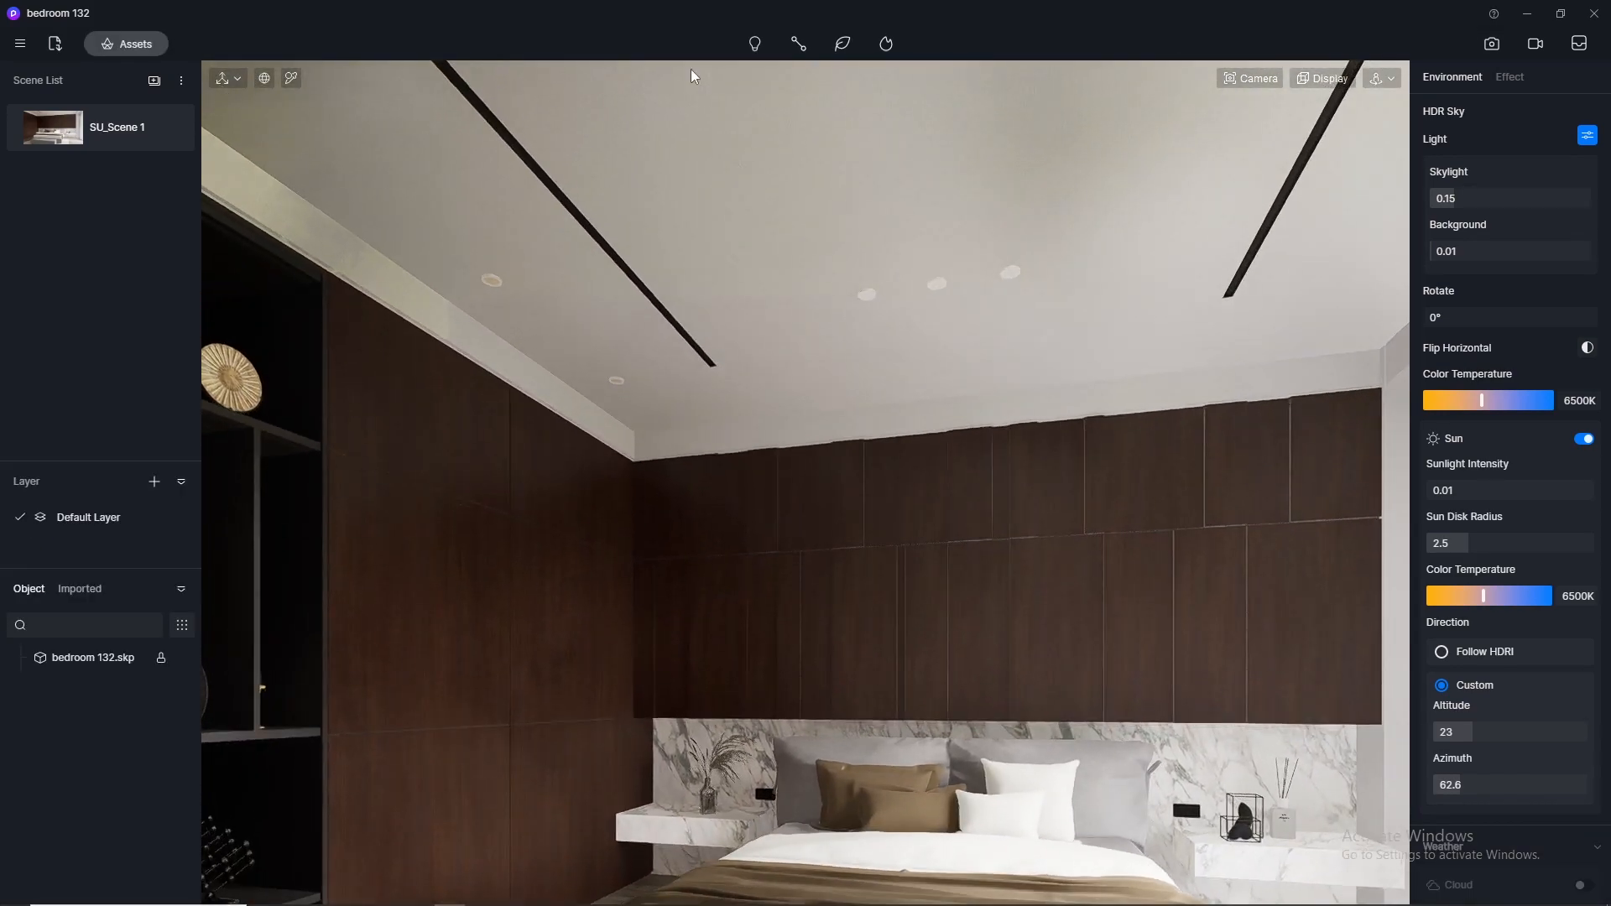
pyautogui.click(288, 77)
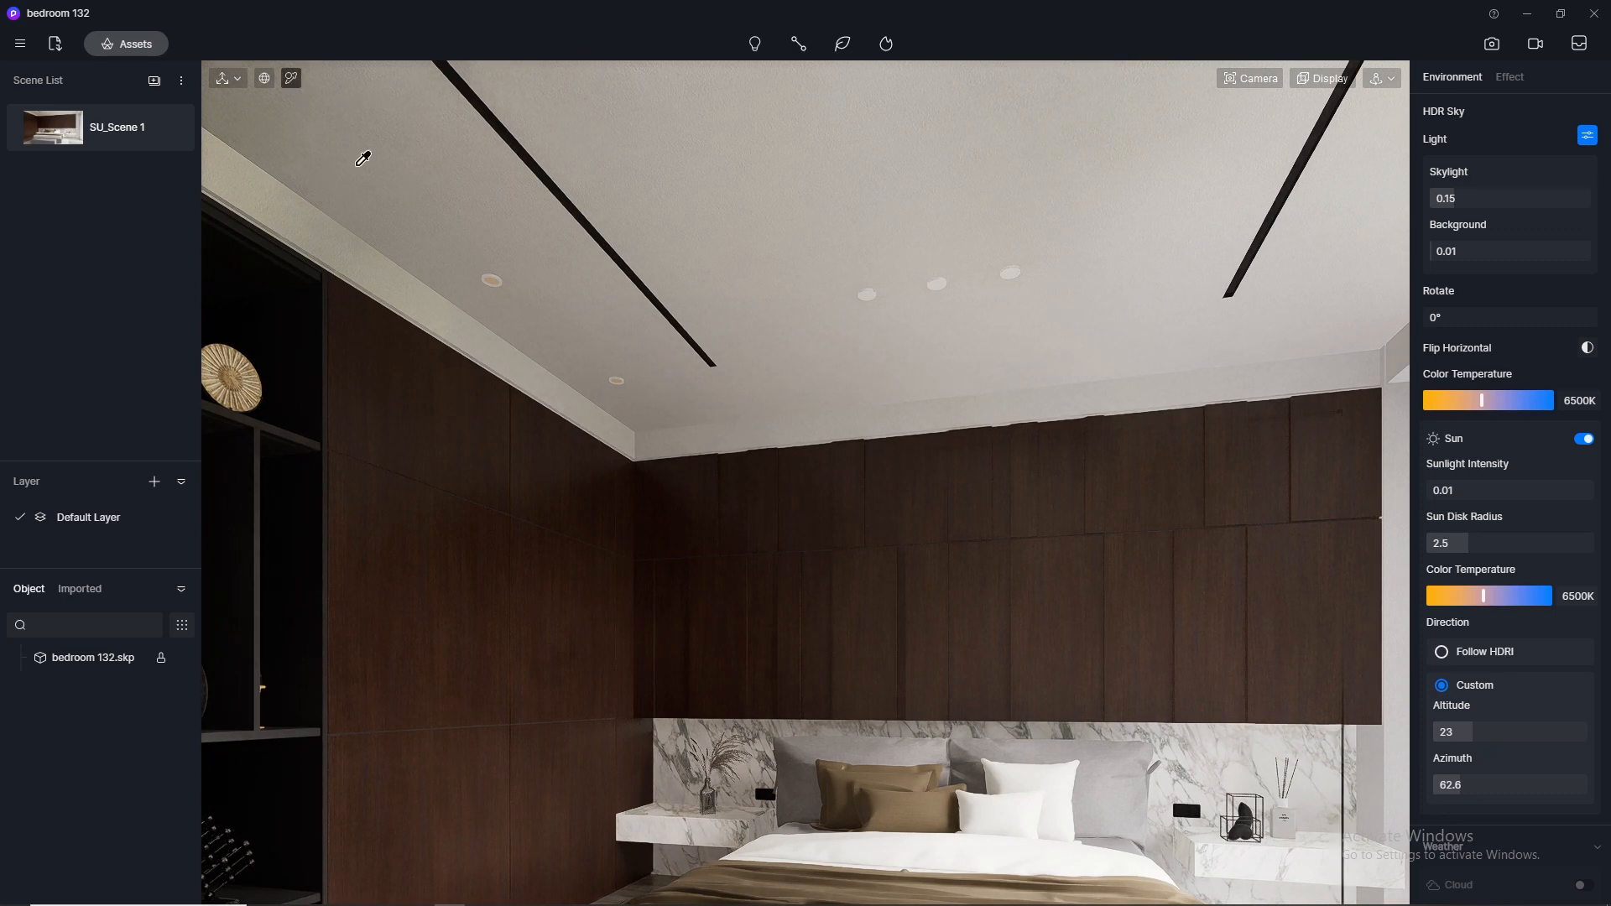
pyautogui.click(491, 279)
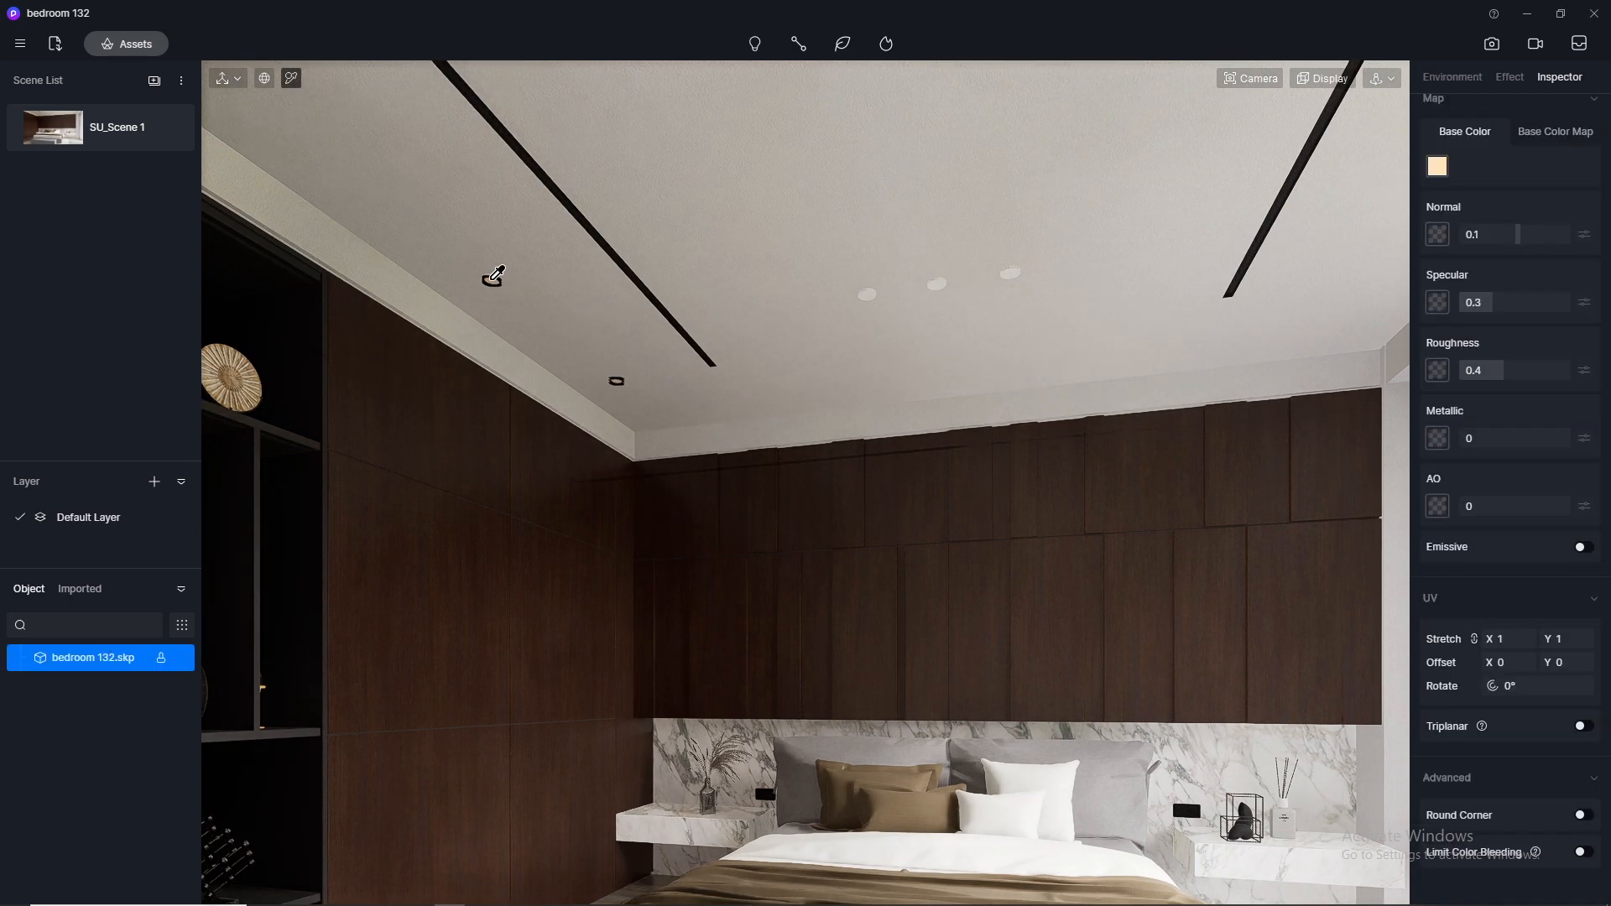
# Make the sampled downlight material emissive with intensity 1 and a color temperature of 3500
pyautogui.scroll(1, 1603, 210)
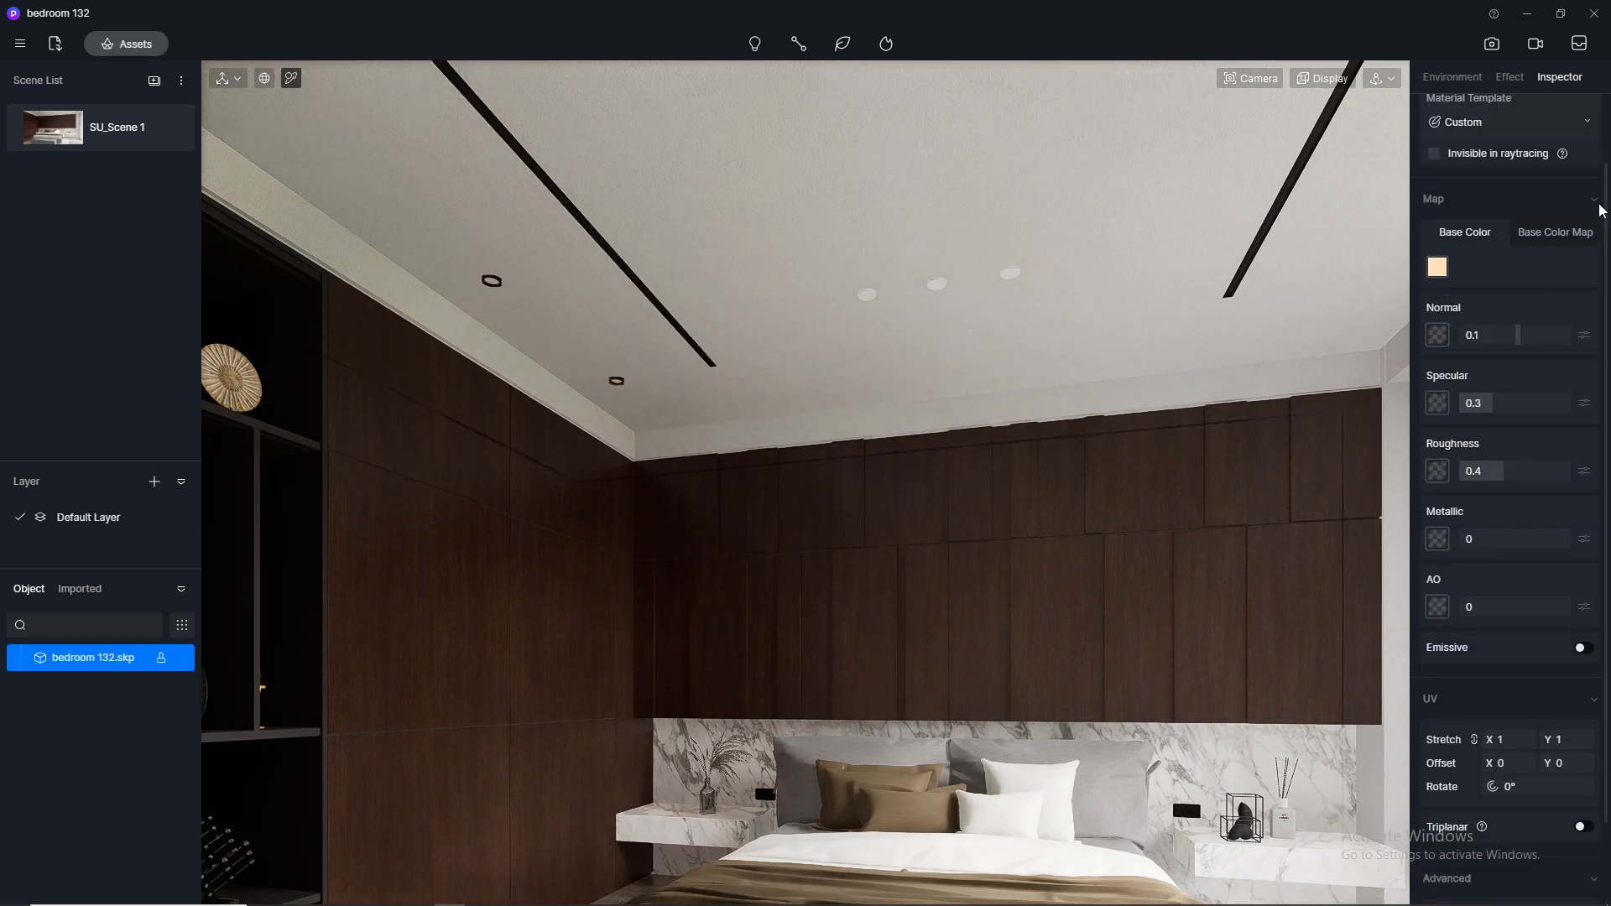
pyautogui.scroll(1, 1602, 209)
pyautogui.scroll(-2, 1602, 209)
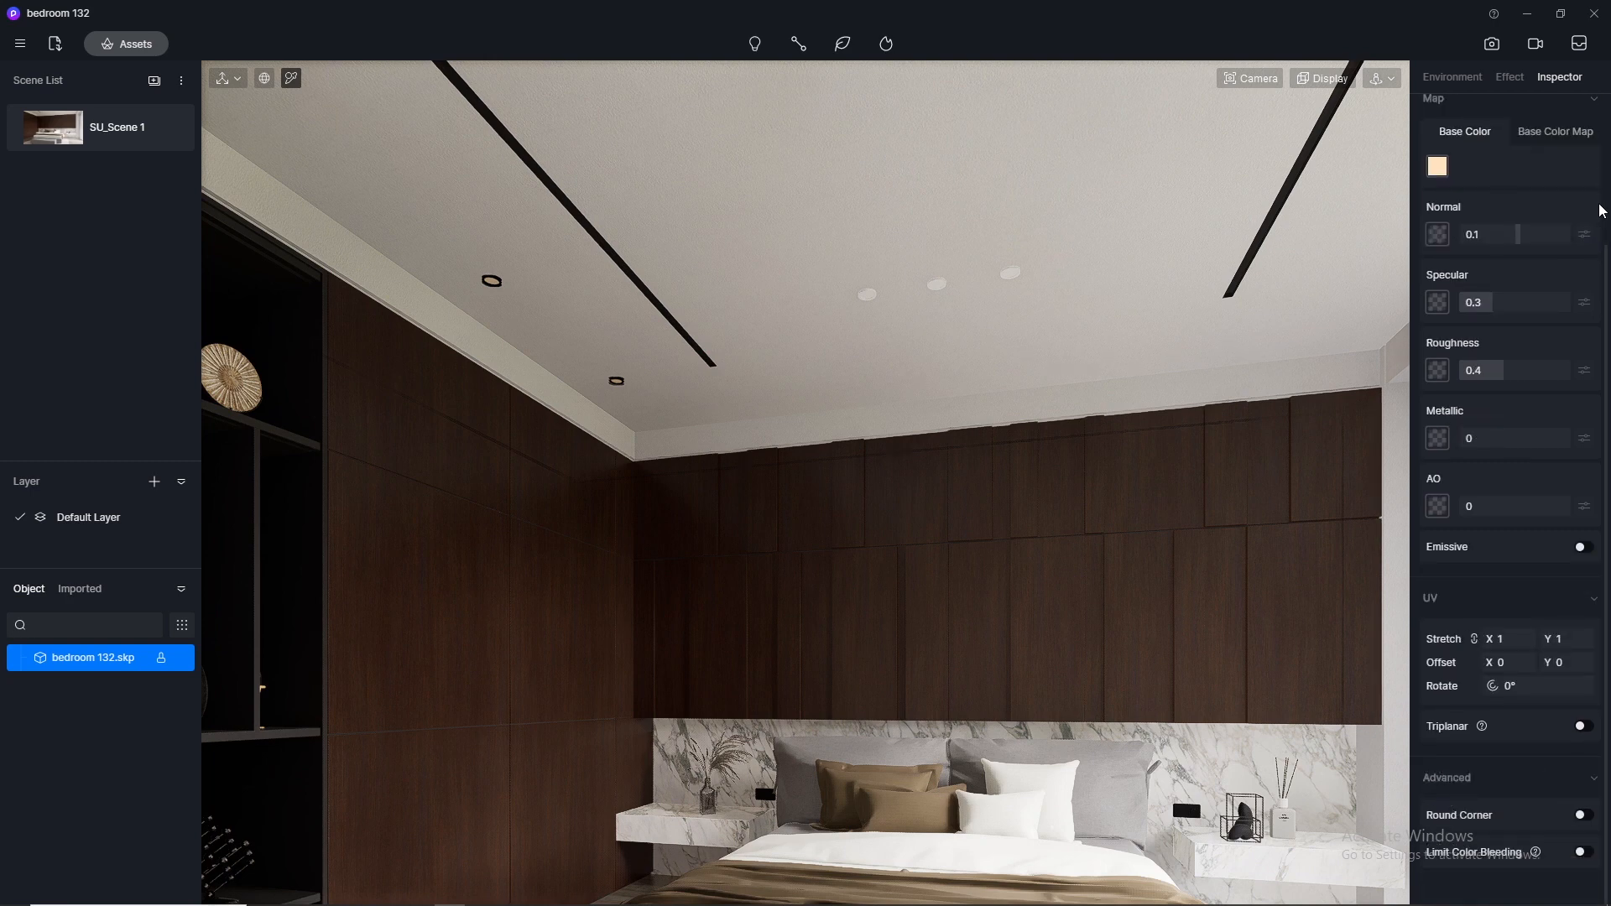
pyautogui.click(1584, 548)
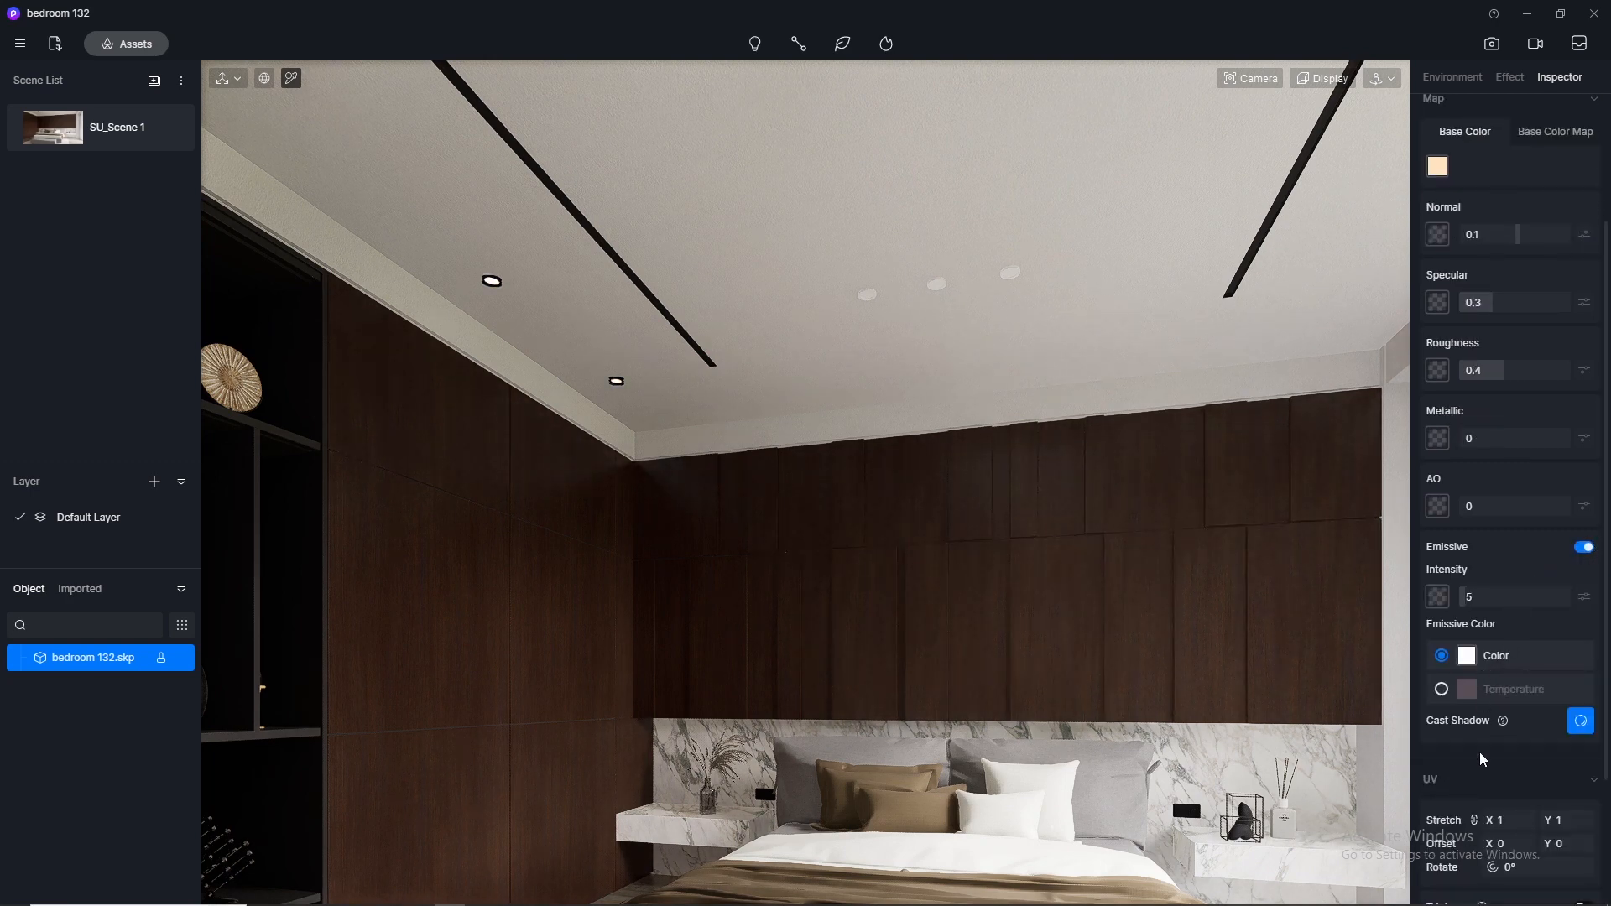
pyautogui.doubleClick(1479, 596)
pyautogui.press('Return')
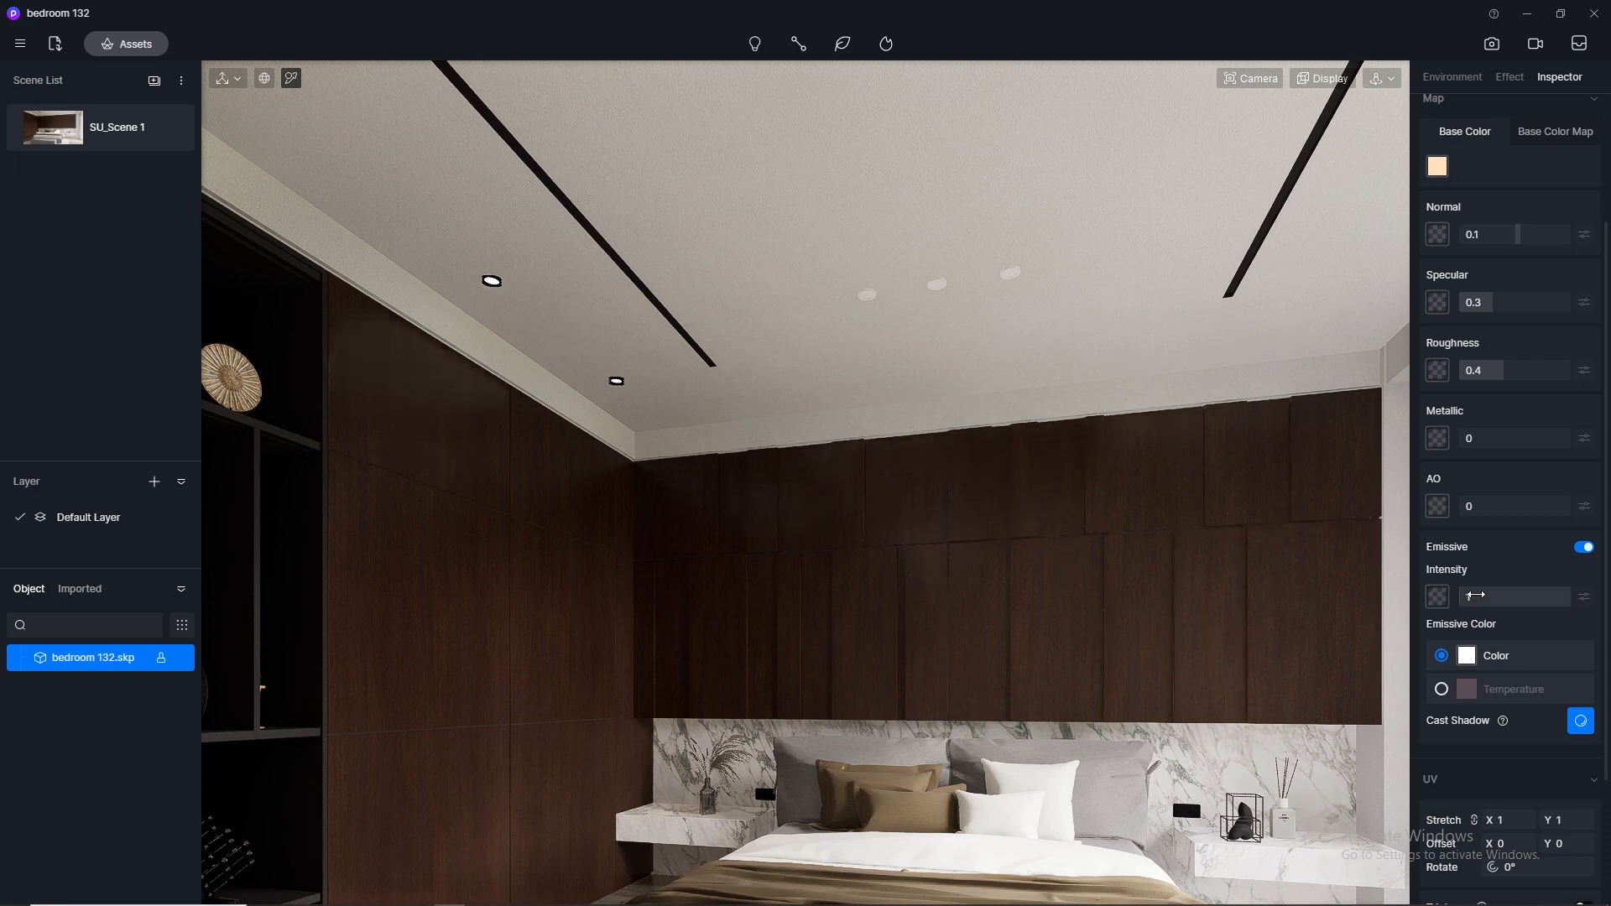
pyautogui.click(1442, 691)
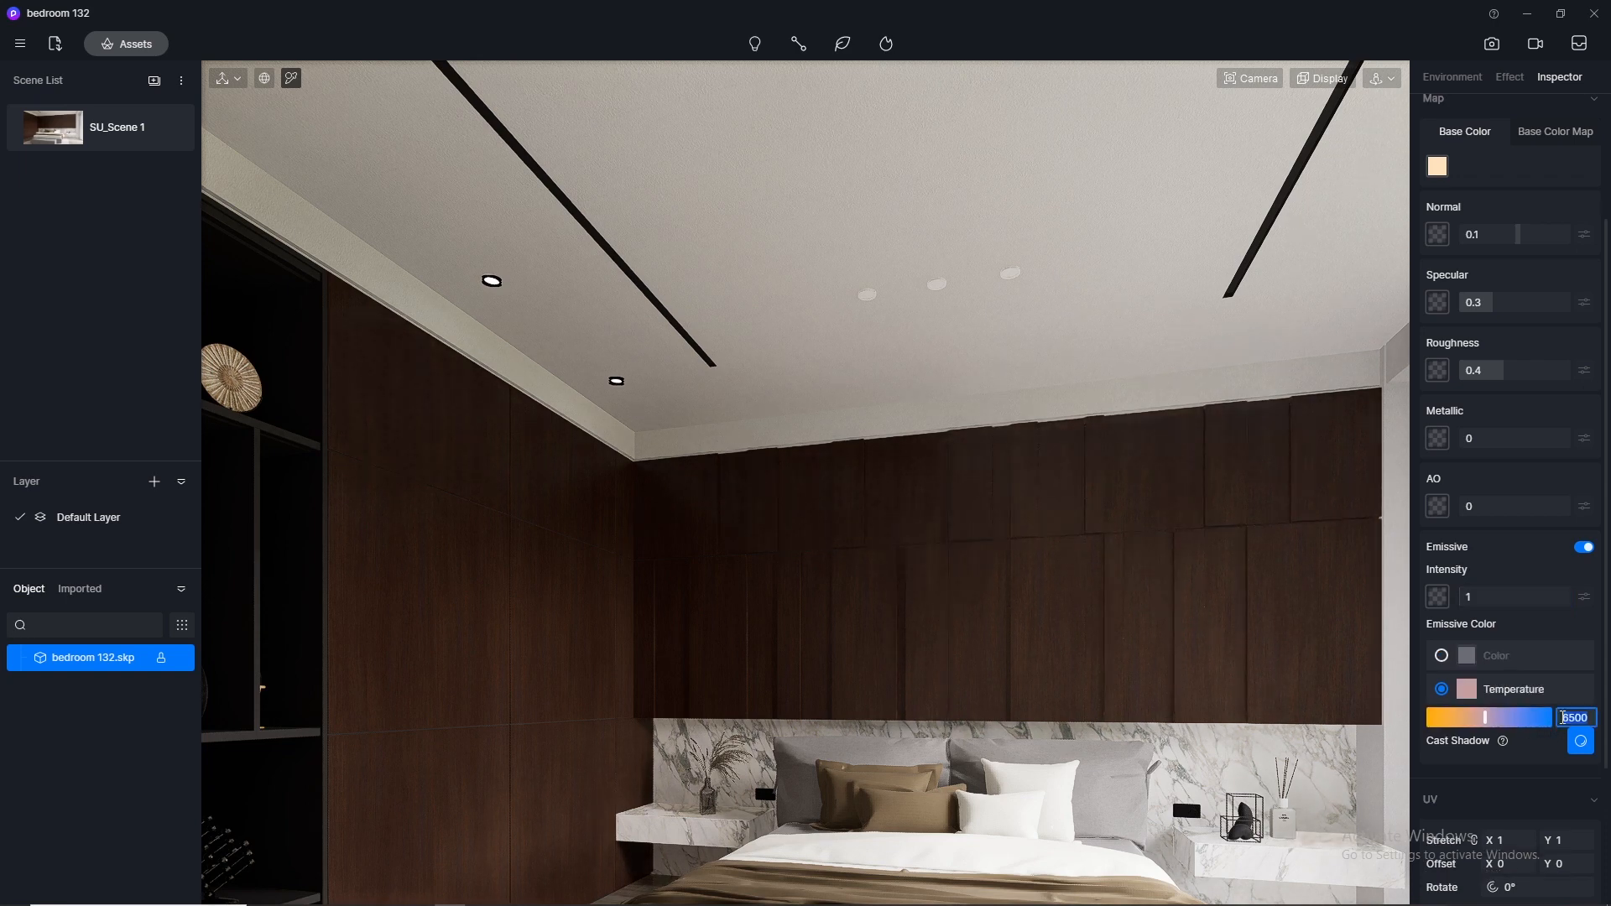
pyautogui.press('Return')
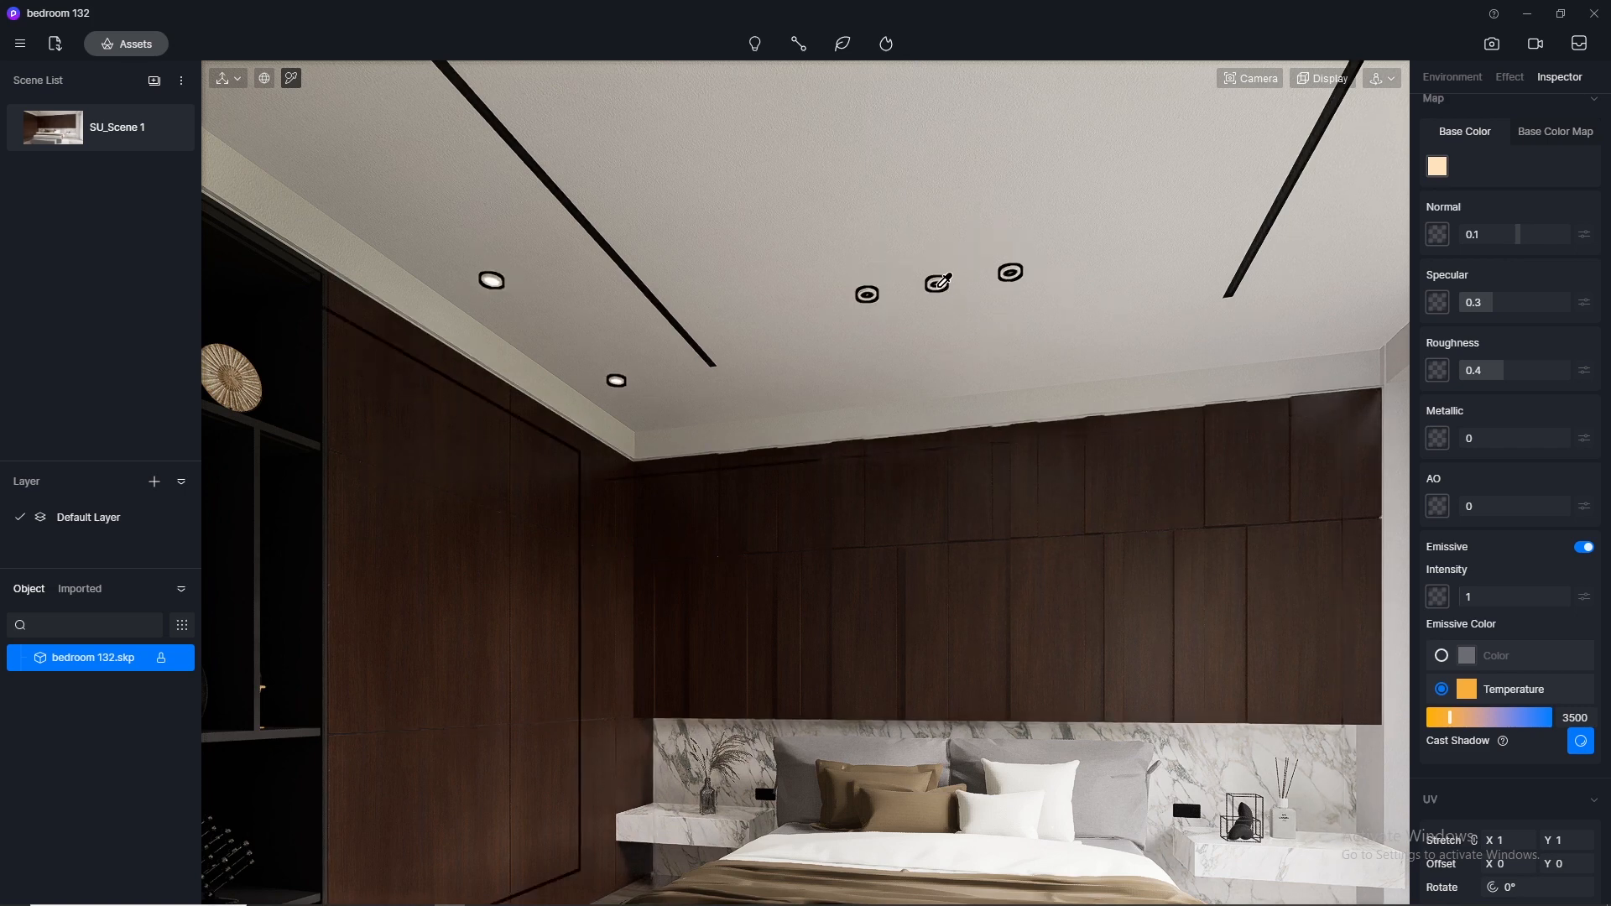
# Sample the three ceiling downlights above the bed and make their material emissive with intensity 1
pyautogui.scroll(2, 940, 284)
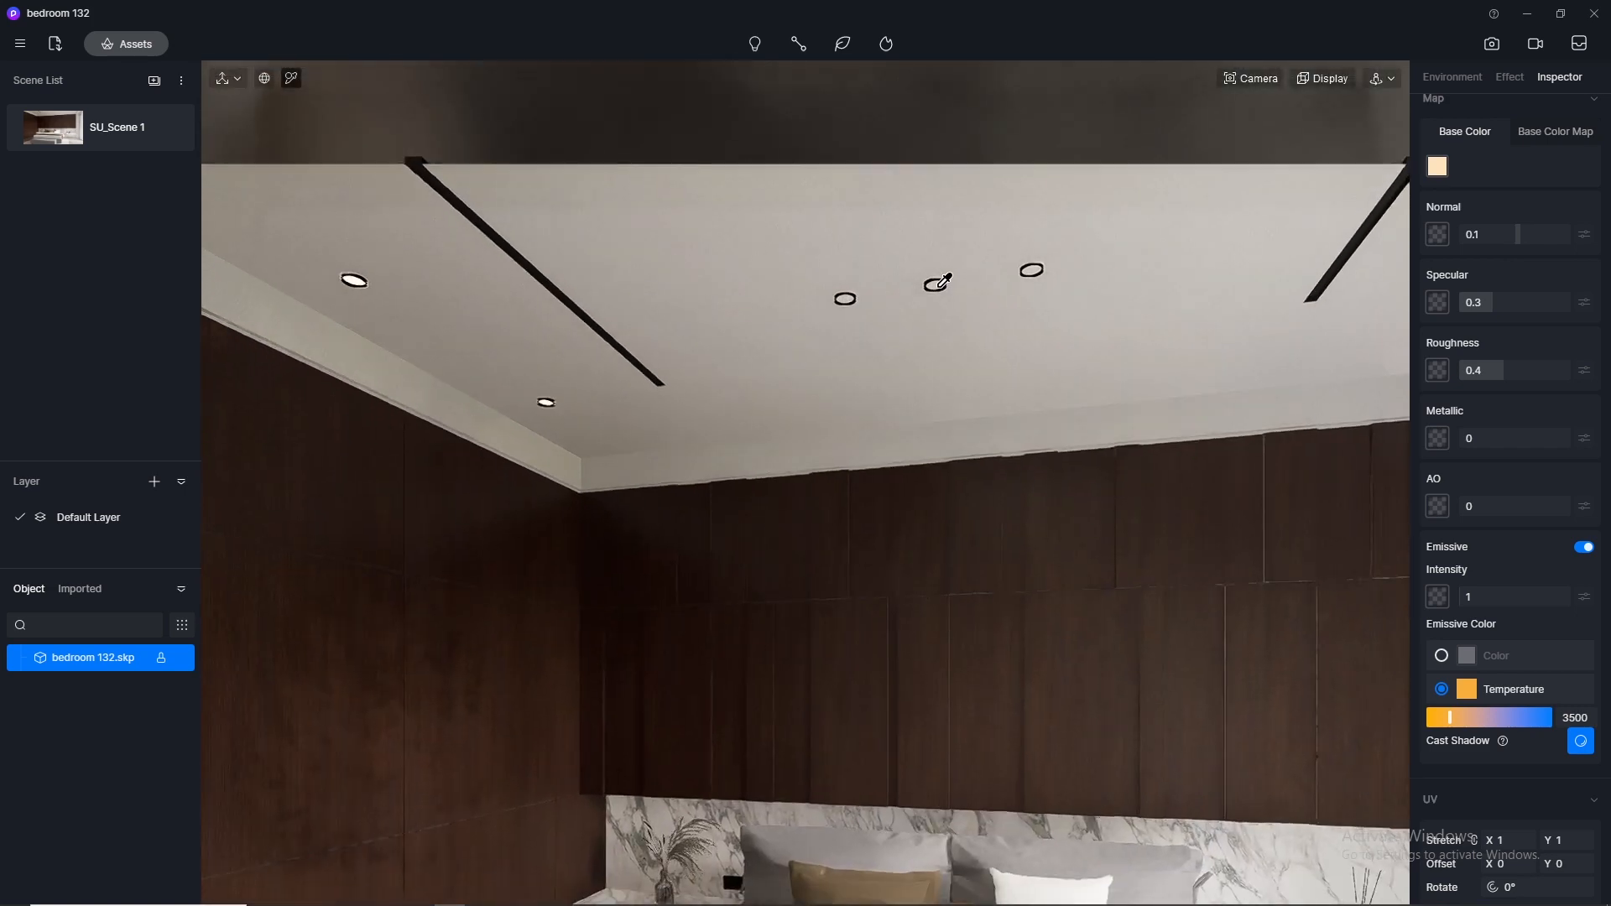
pyautogui.click(1583, 547)
pyautogui.click(1588, 550)
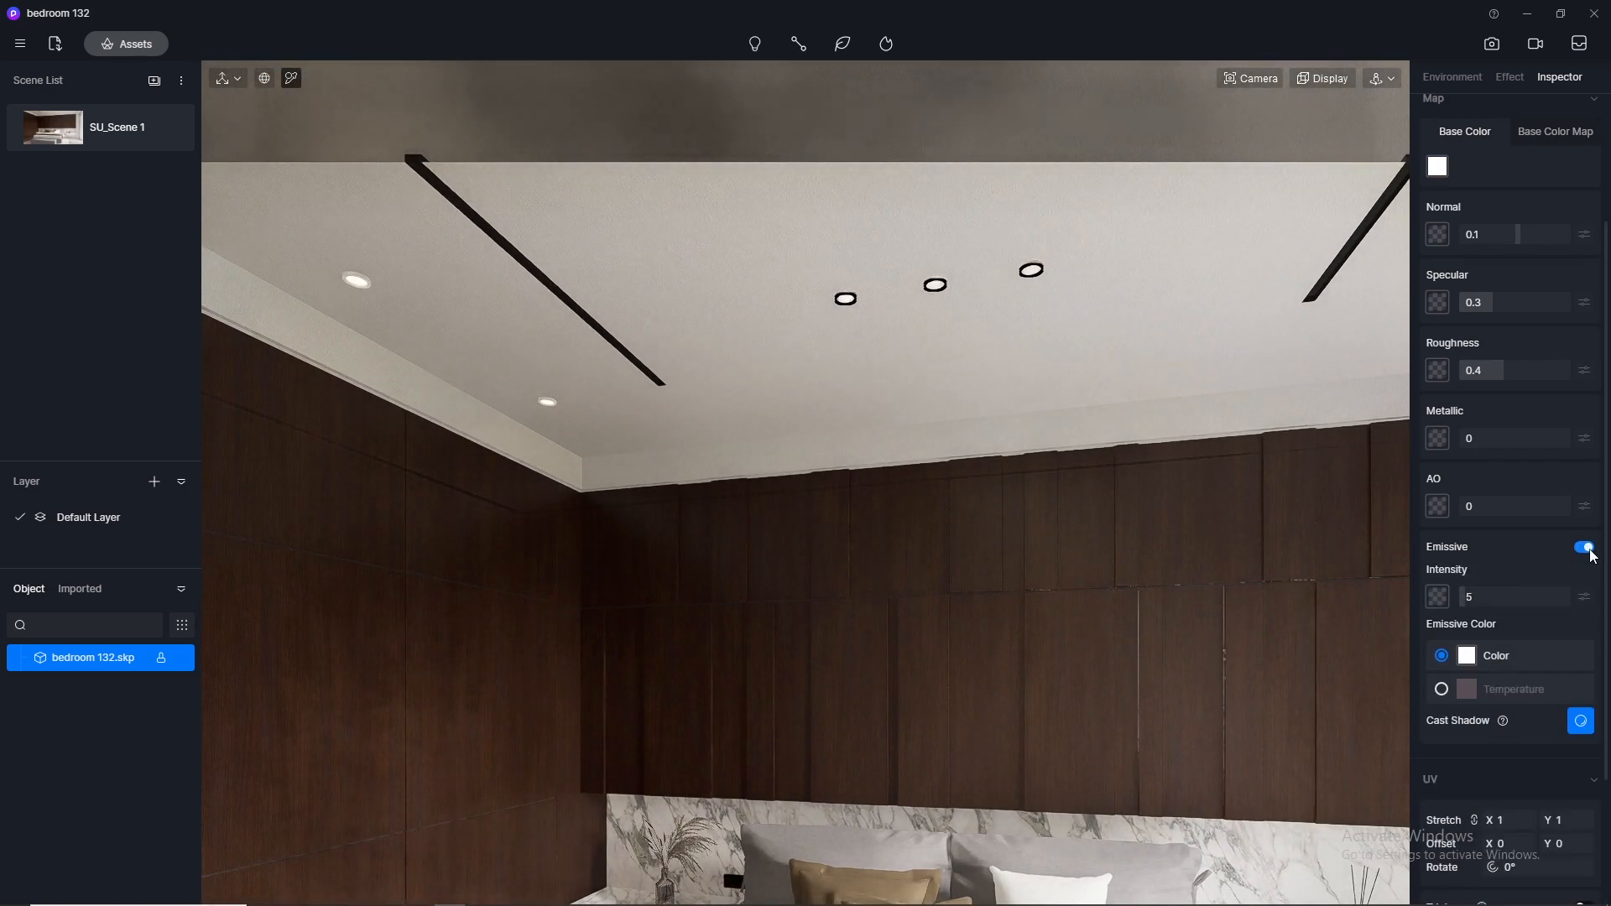
pyautogui.click(1474, 596)
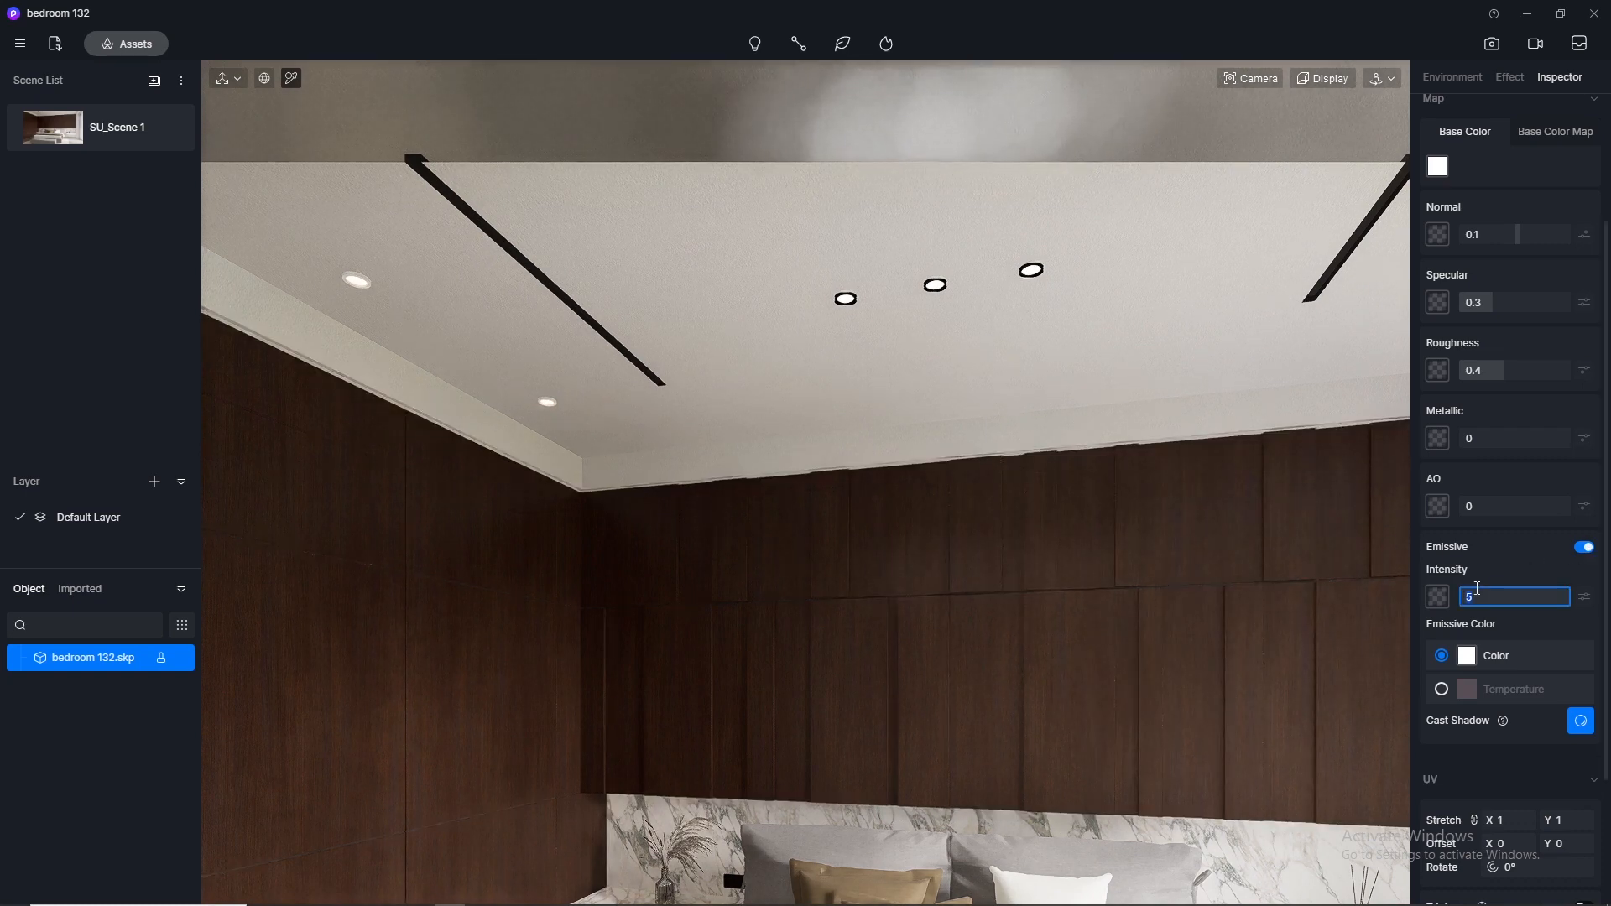
pyautogui.write('1')
pyautogui.press('Return')
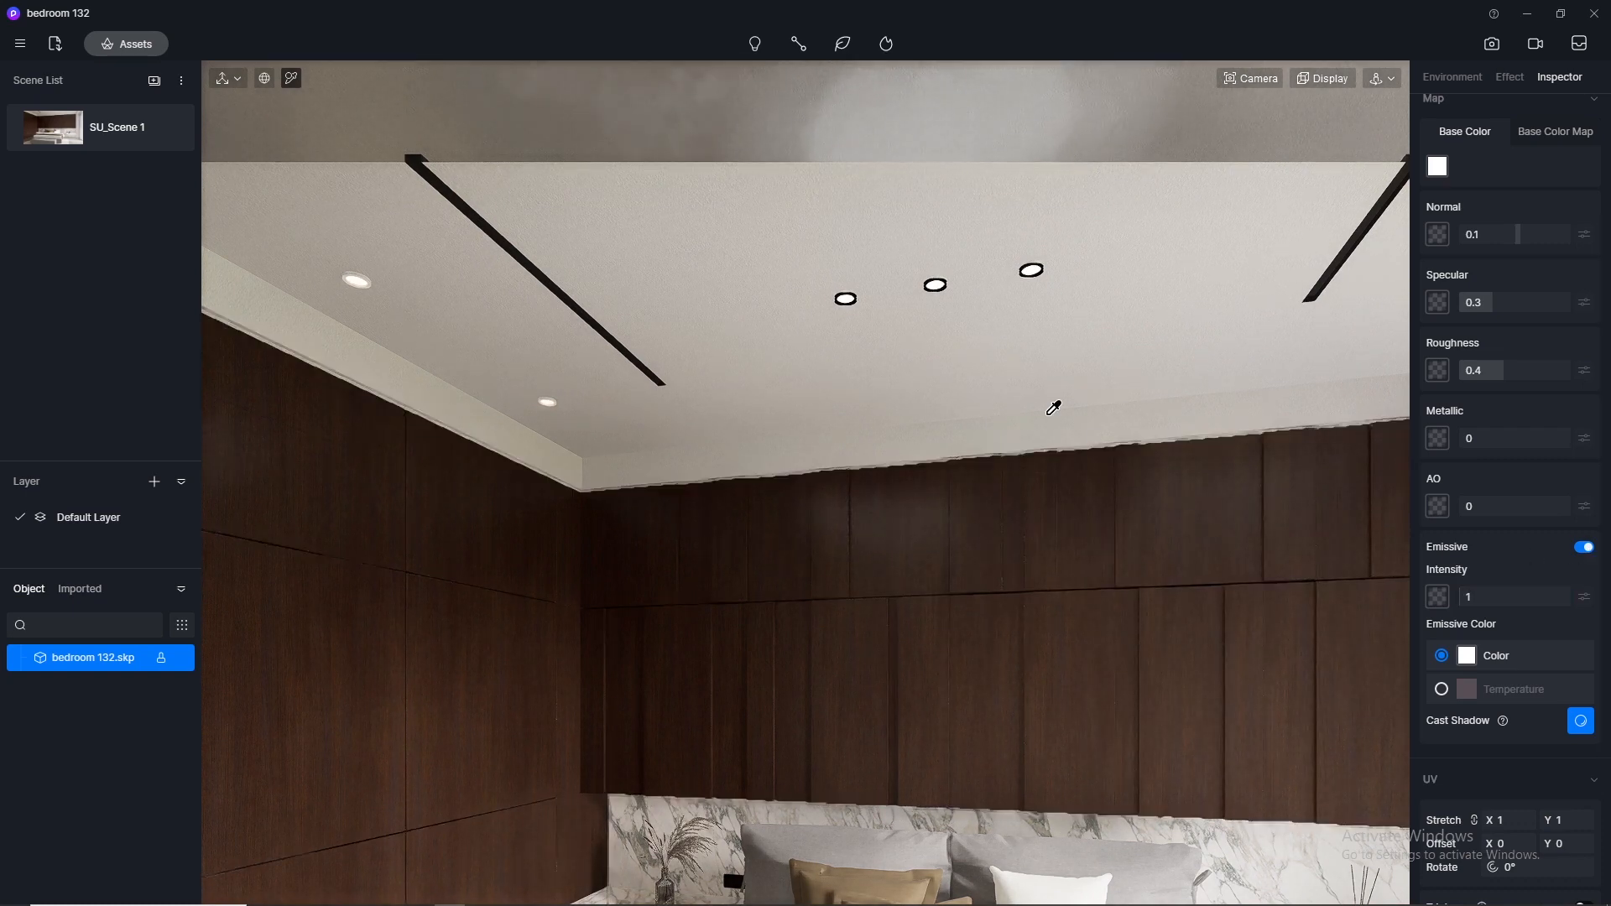
# Reduce the camera's clipping distance to 0 and switch to perspective view
pyautogui.scroll(-3, 1054, 406)
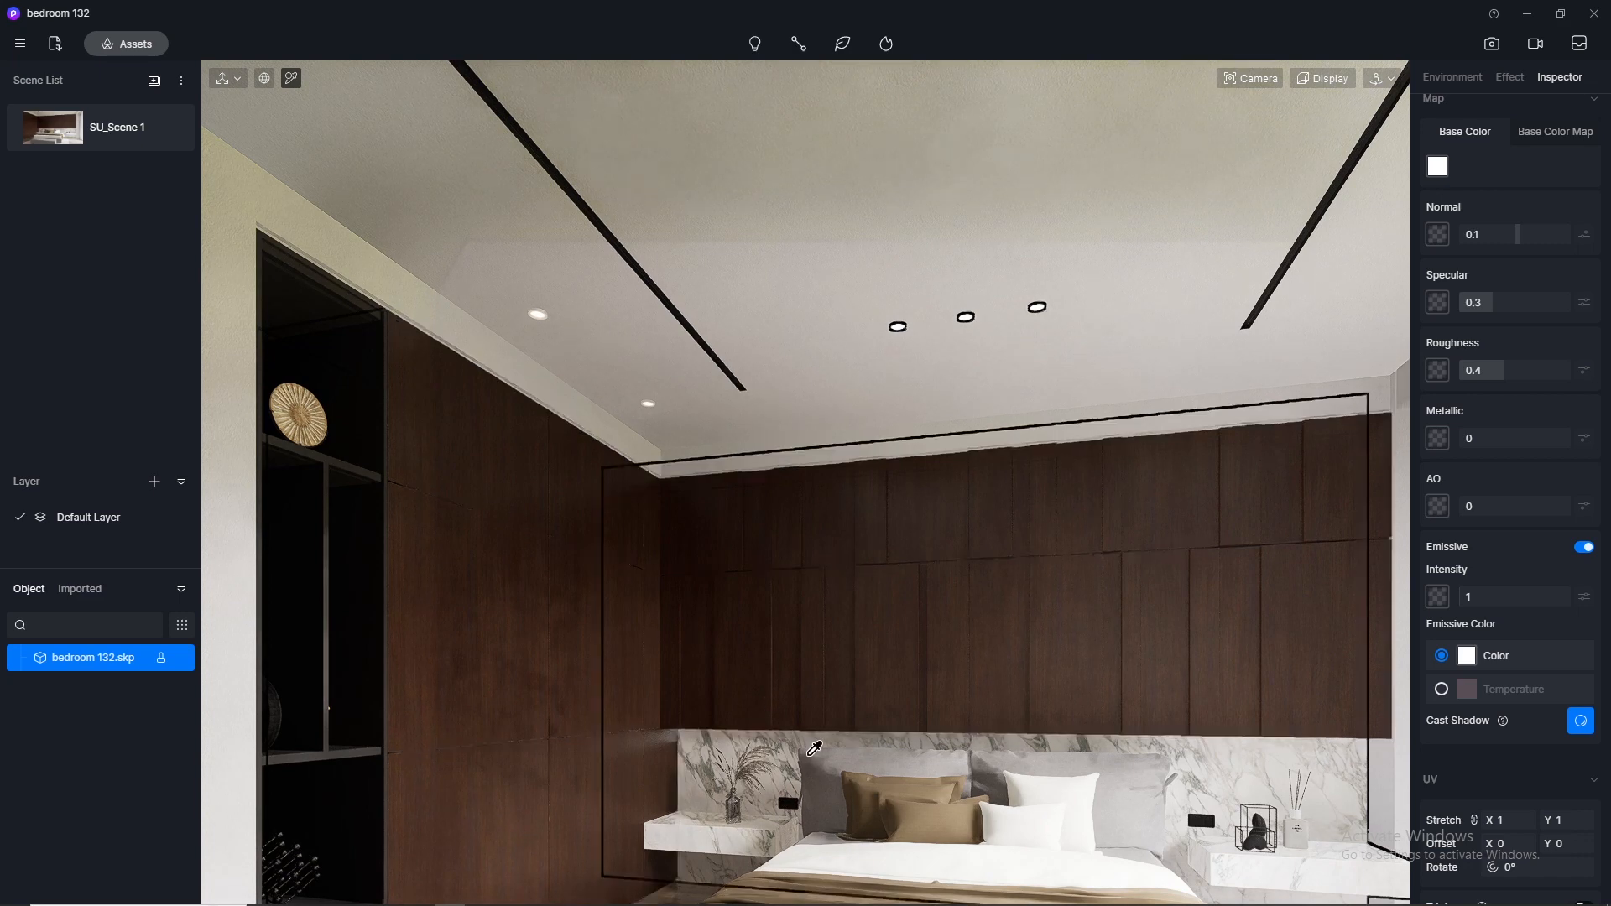
pyautogui.scroll(5, 775, 735)
pyautogui.moveTo(831, 737); pyautogui.dragTo(600, 579, button='middle')
pyautogui.click(1261, 79)
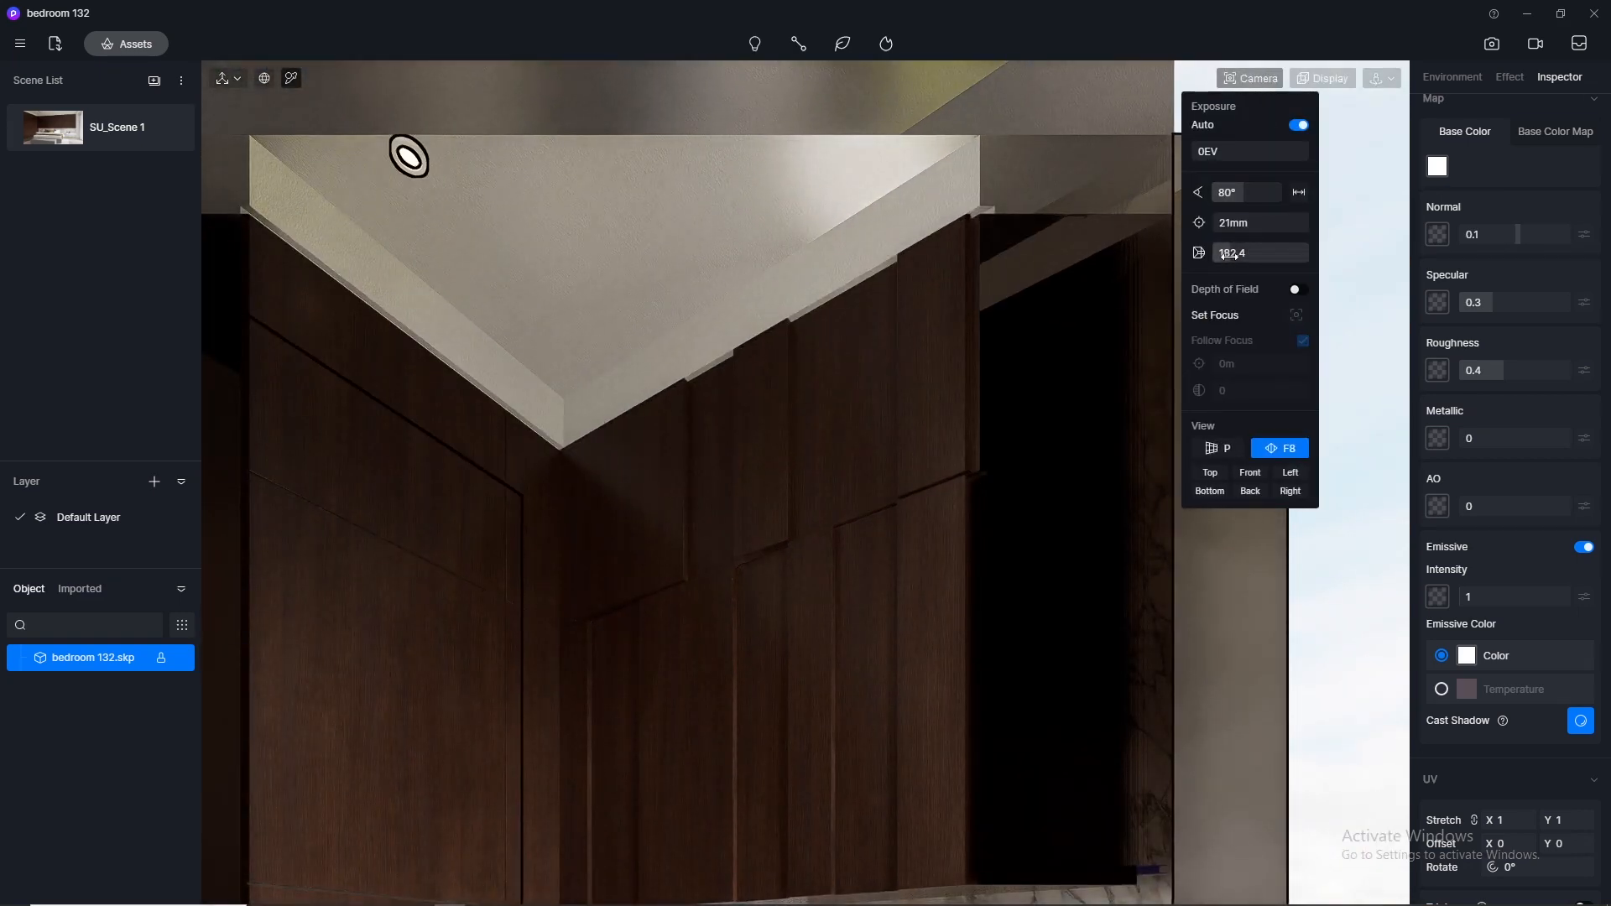
pyautogui.moveTo(1236, 253); pyautogui.dragTo(1033, 312)
pyautogui.click(1218, 453)
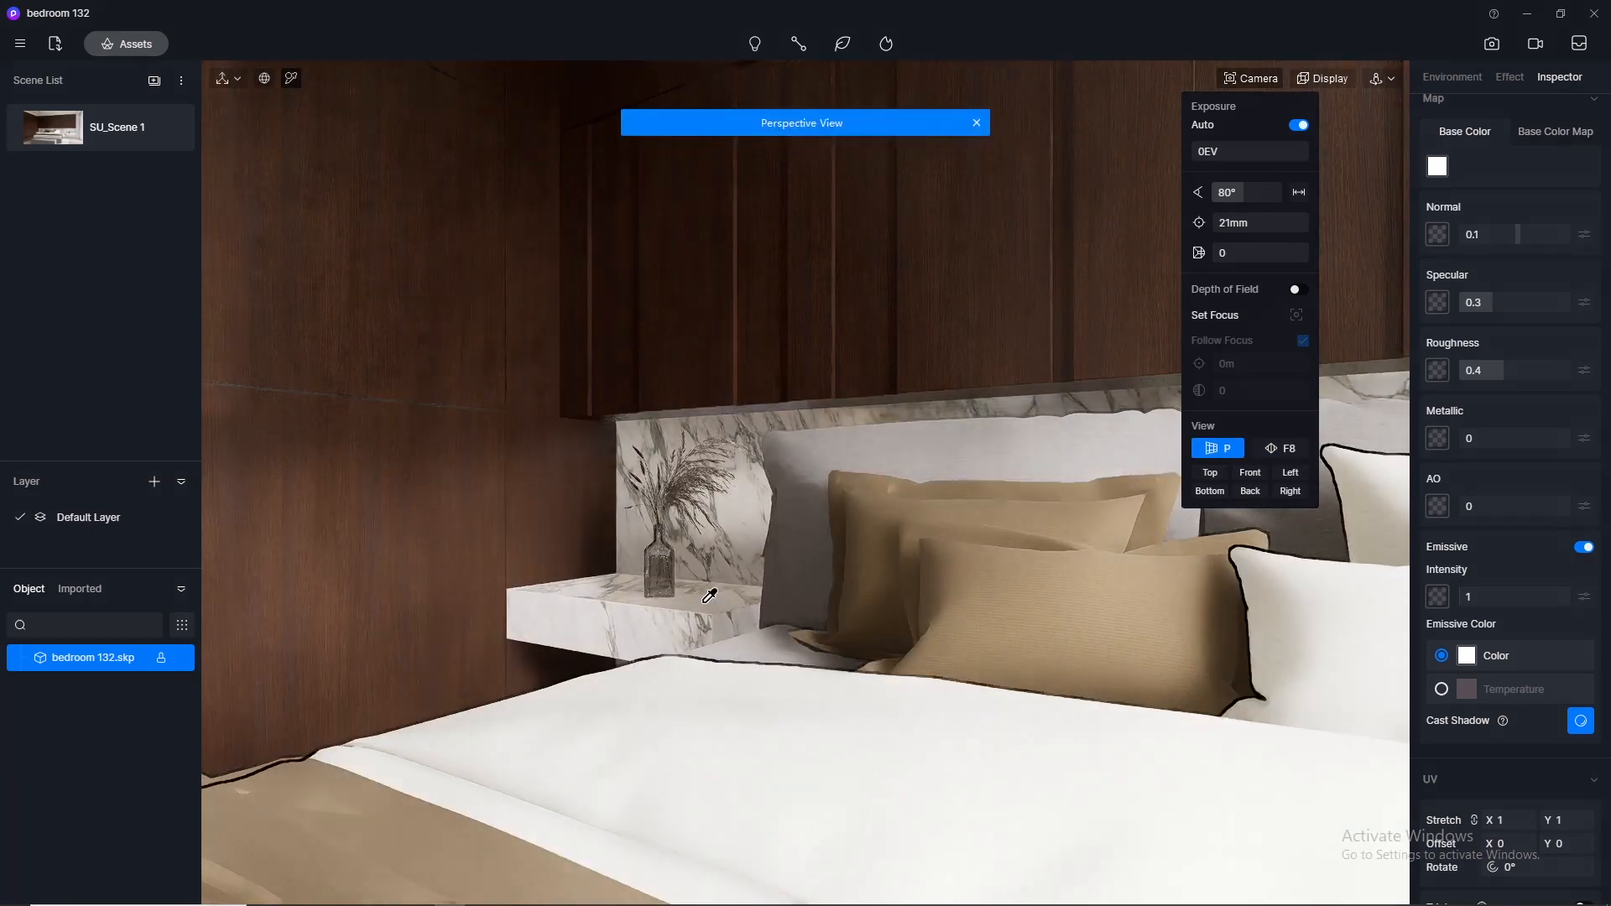
# Sample the purple LED strip material beneath the wall panels behind the bed and make it emissive
pyautogui.scroll(8, 705, 353)
pyautogui.scroll(4, 725, 377)
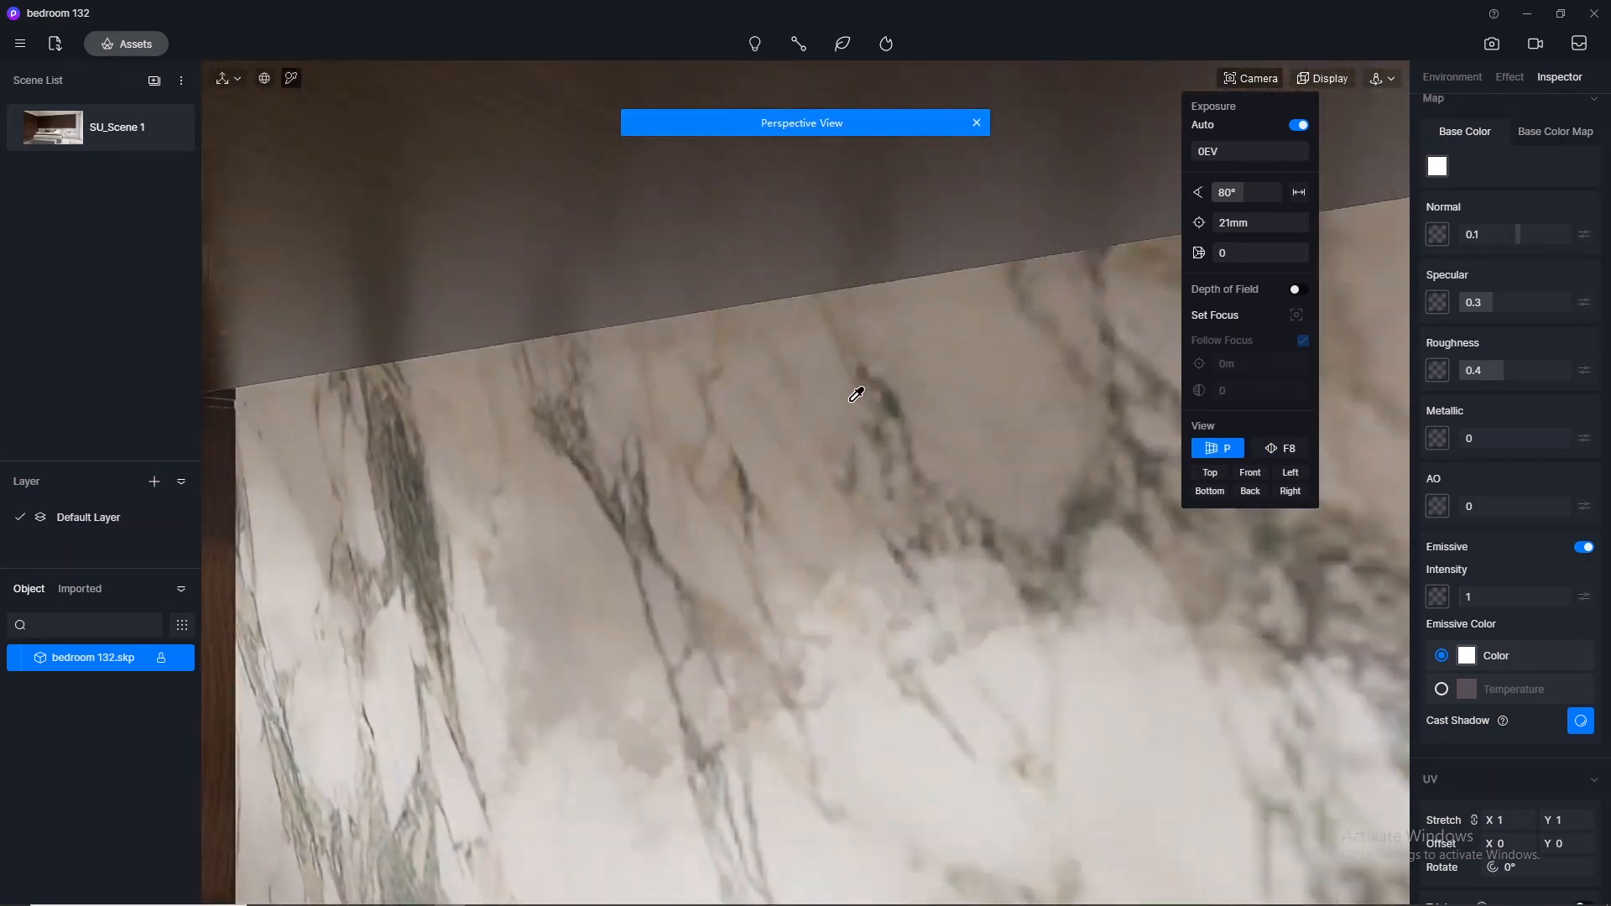
pyautogui.moveTo(857, 385); pyautogui.dragTo(34, 342, button='right')
pyautogui.click(777, 312)
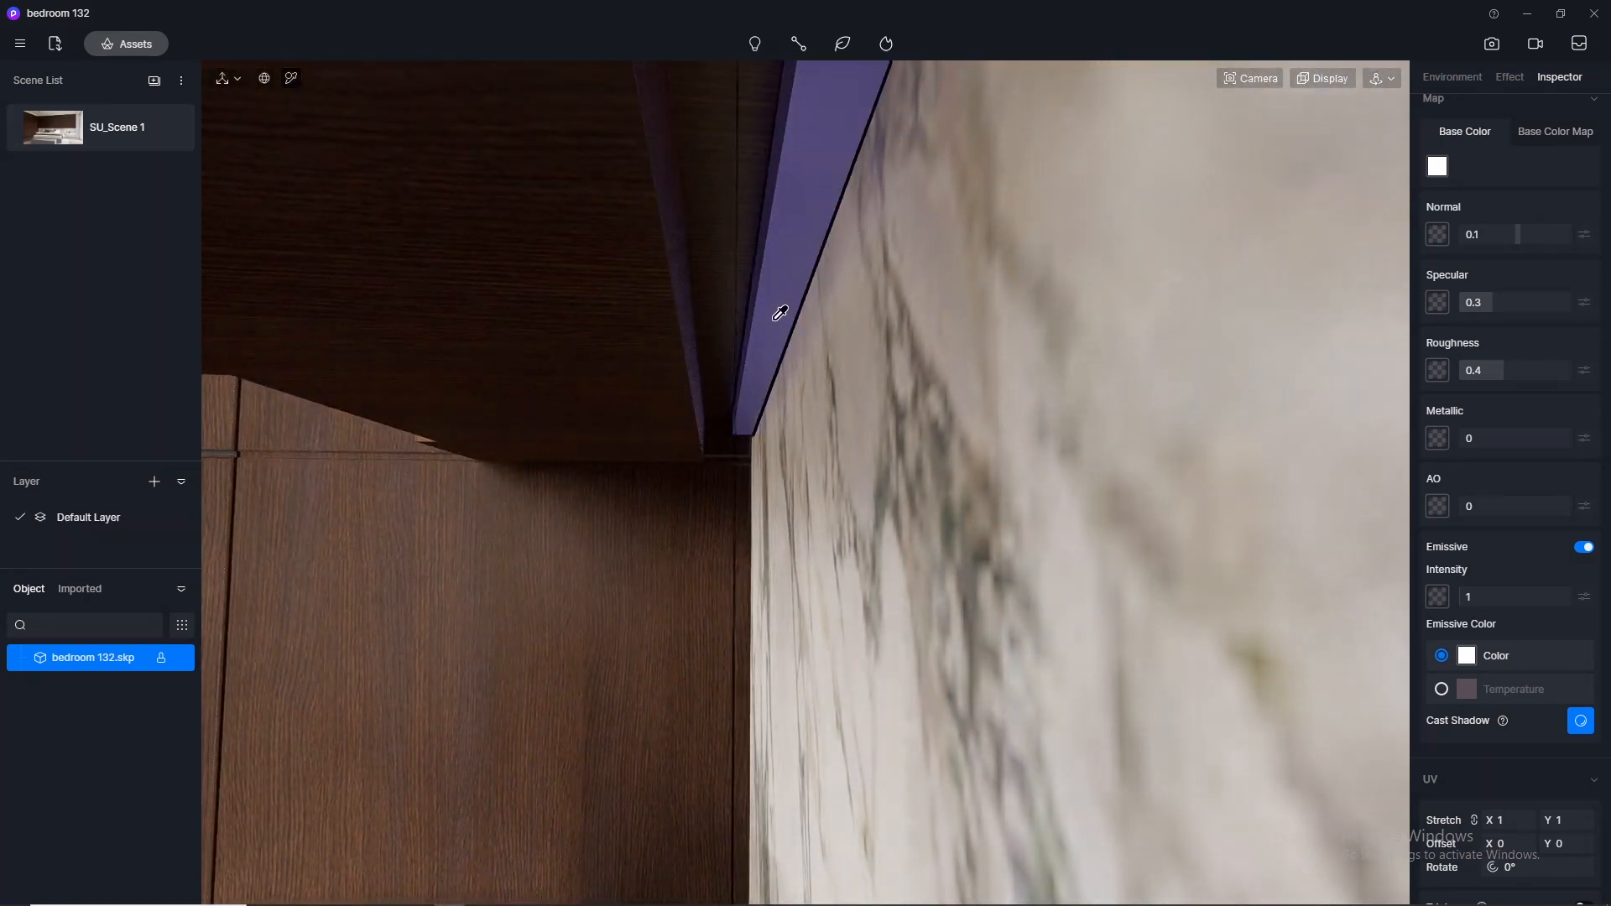
pyautogui.click(1583, 548)
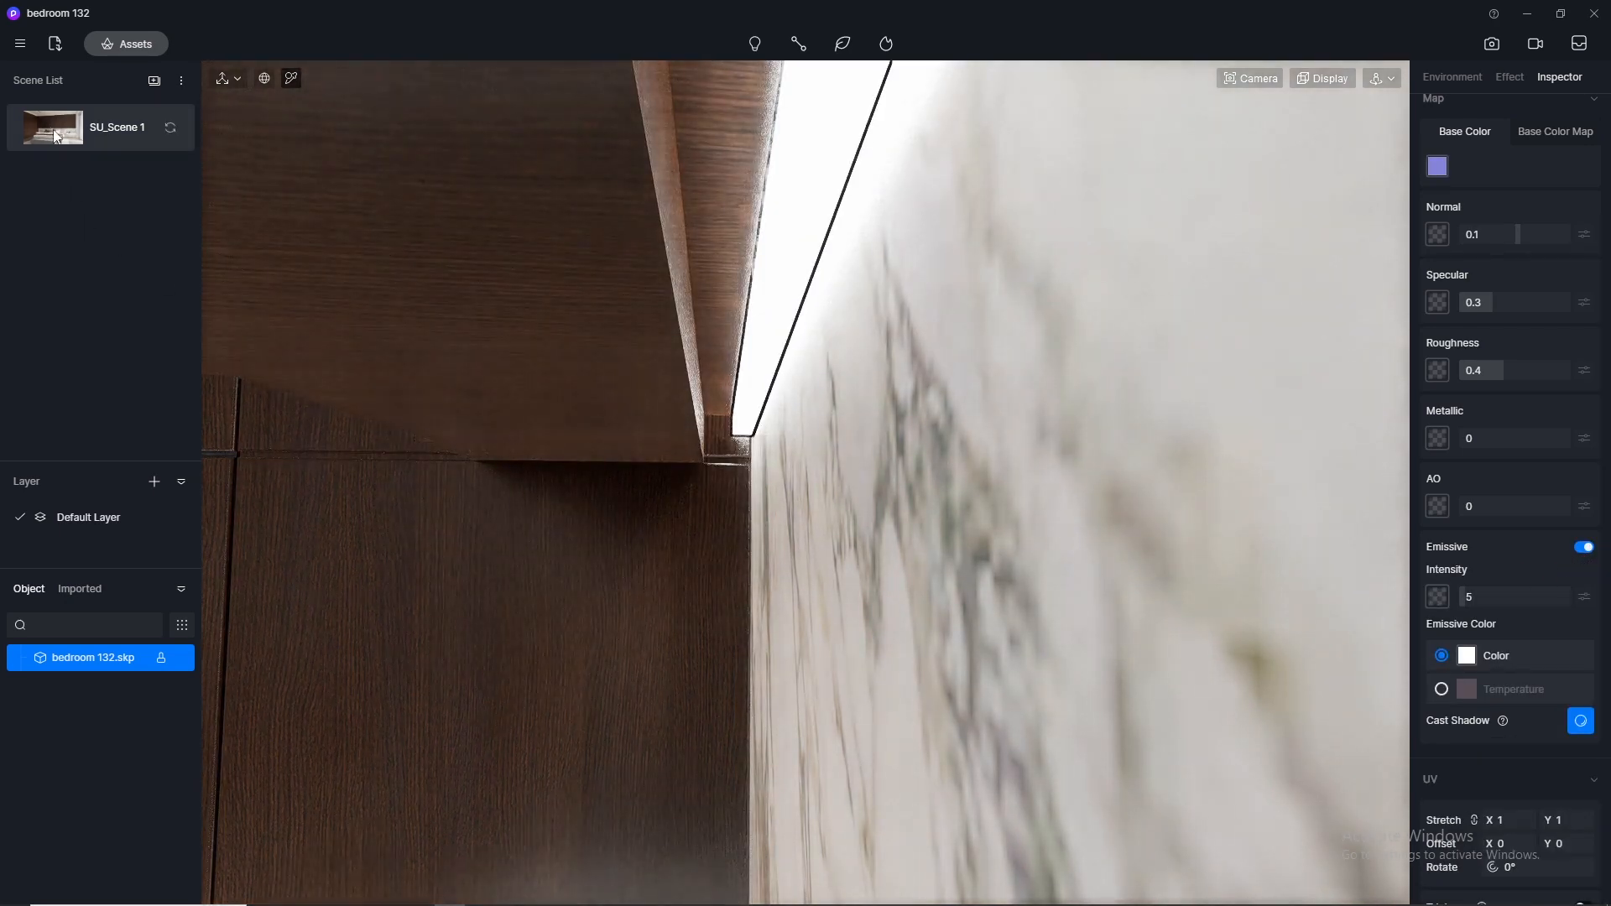
# Set the wall panel LED strip's emissive color temperature to 3500 and return to SU_Scene 1
pyautogui.scroll(-5, 1180, 498)
pyautogui.moveTo(705, 614); pyautogui.dragTo(1295, 734, button='middle')
pyautogui.scroll(-5, 586, 302)
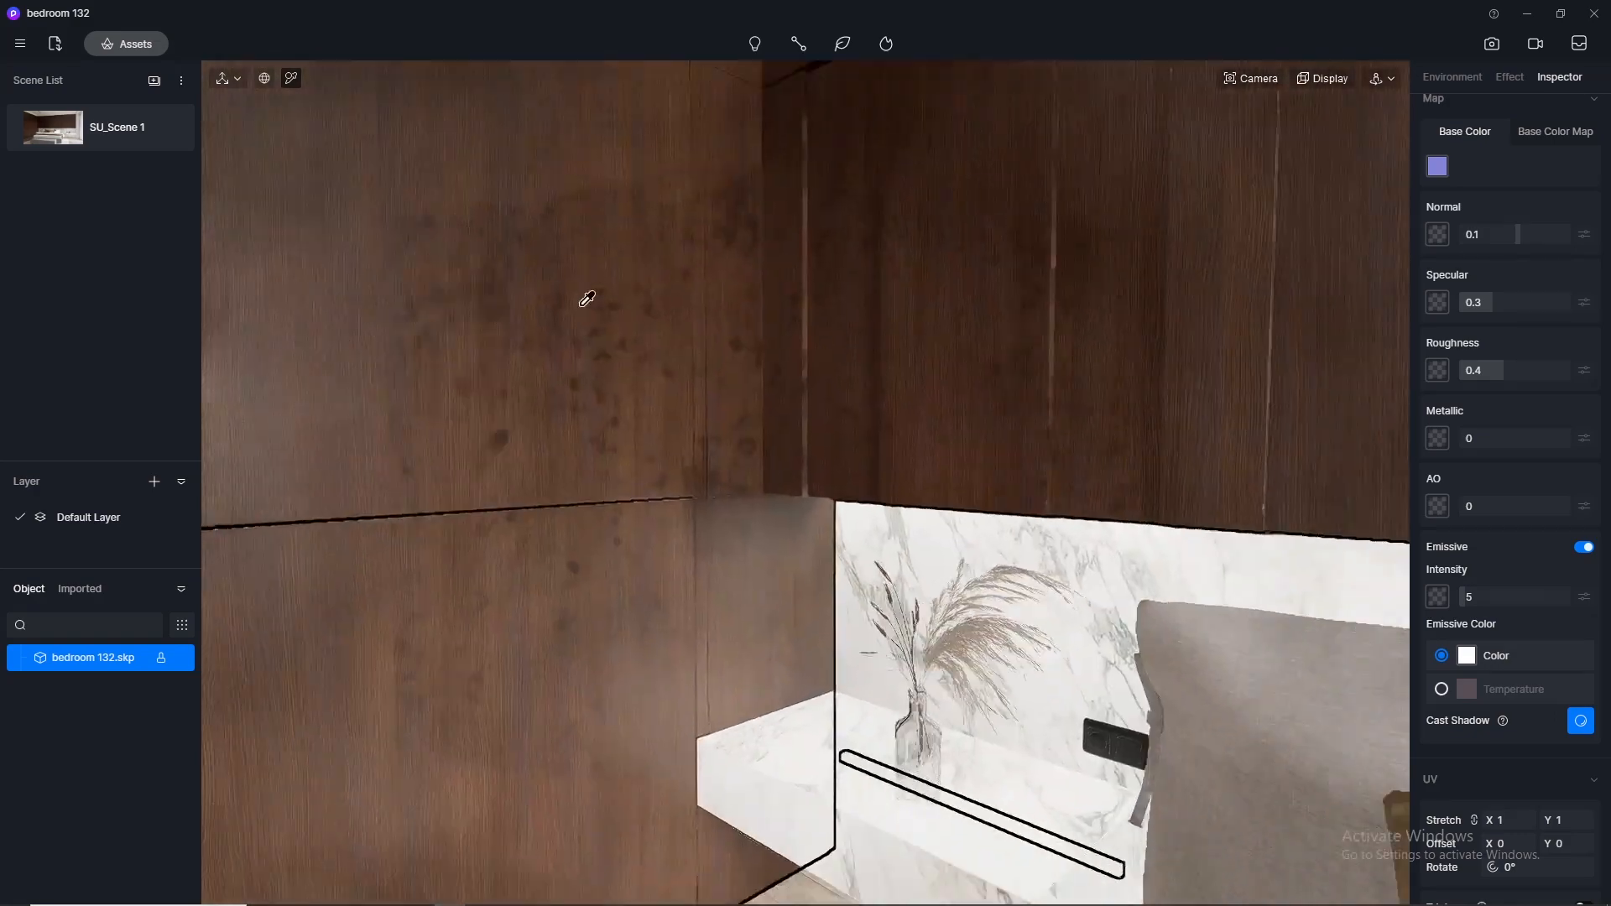
pyautogui.scroll(-4, 668, 281)
pyautogui.moveTo(934, 496); pyautogui.dragTo(601, 507, button='middle')
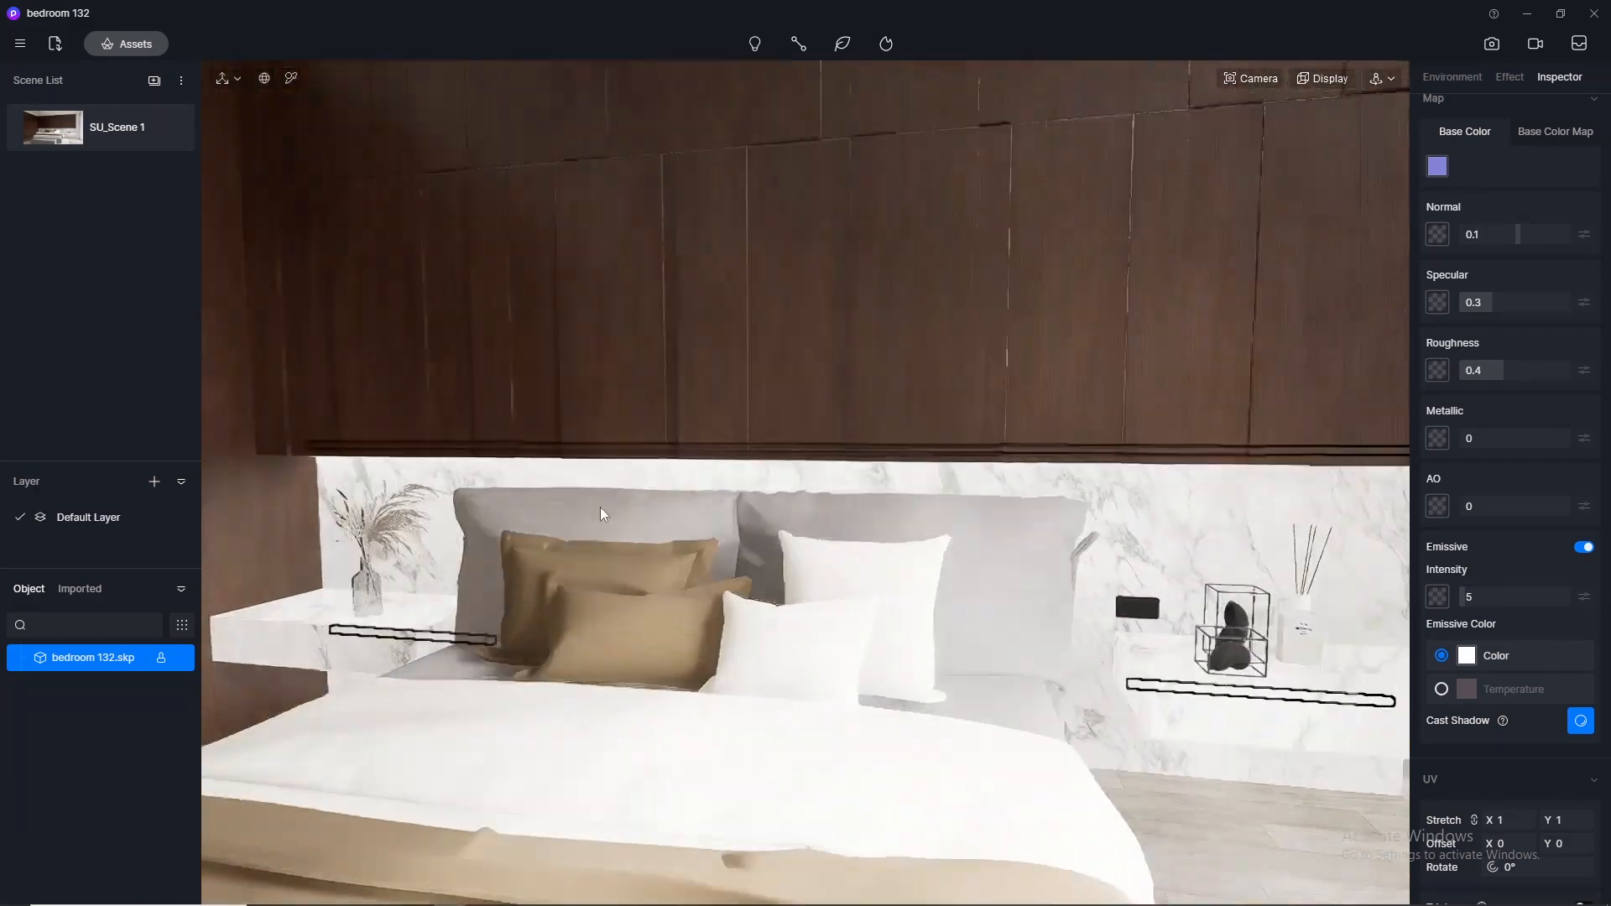
pyautogui.scroll(-2, 601, 506)
pyautogui.scroll(-4, 863, 327)
pyautogui.moveTo(755, 407); pyautogui.dragTo(889, 430, button='middle')
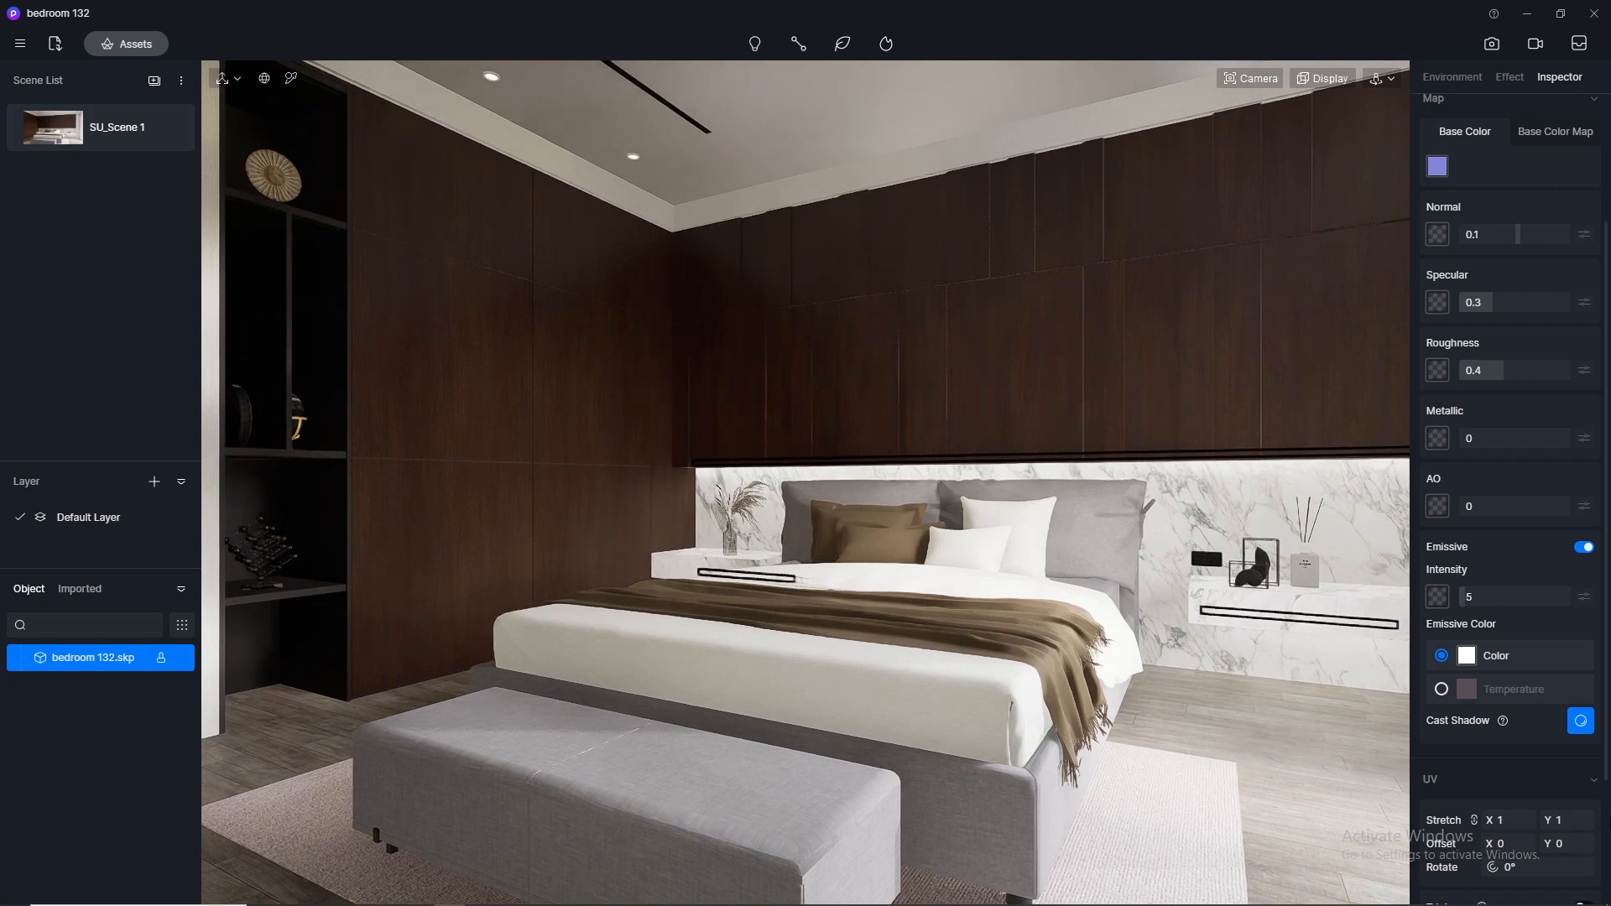
pyautogui.click(1442, 691)
pyautogui.doubleClick(1592, 719)
pyautogui.write('350')
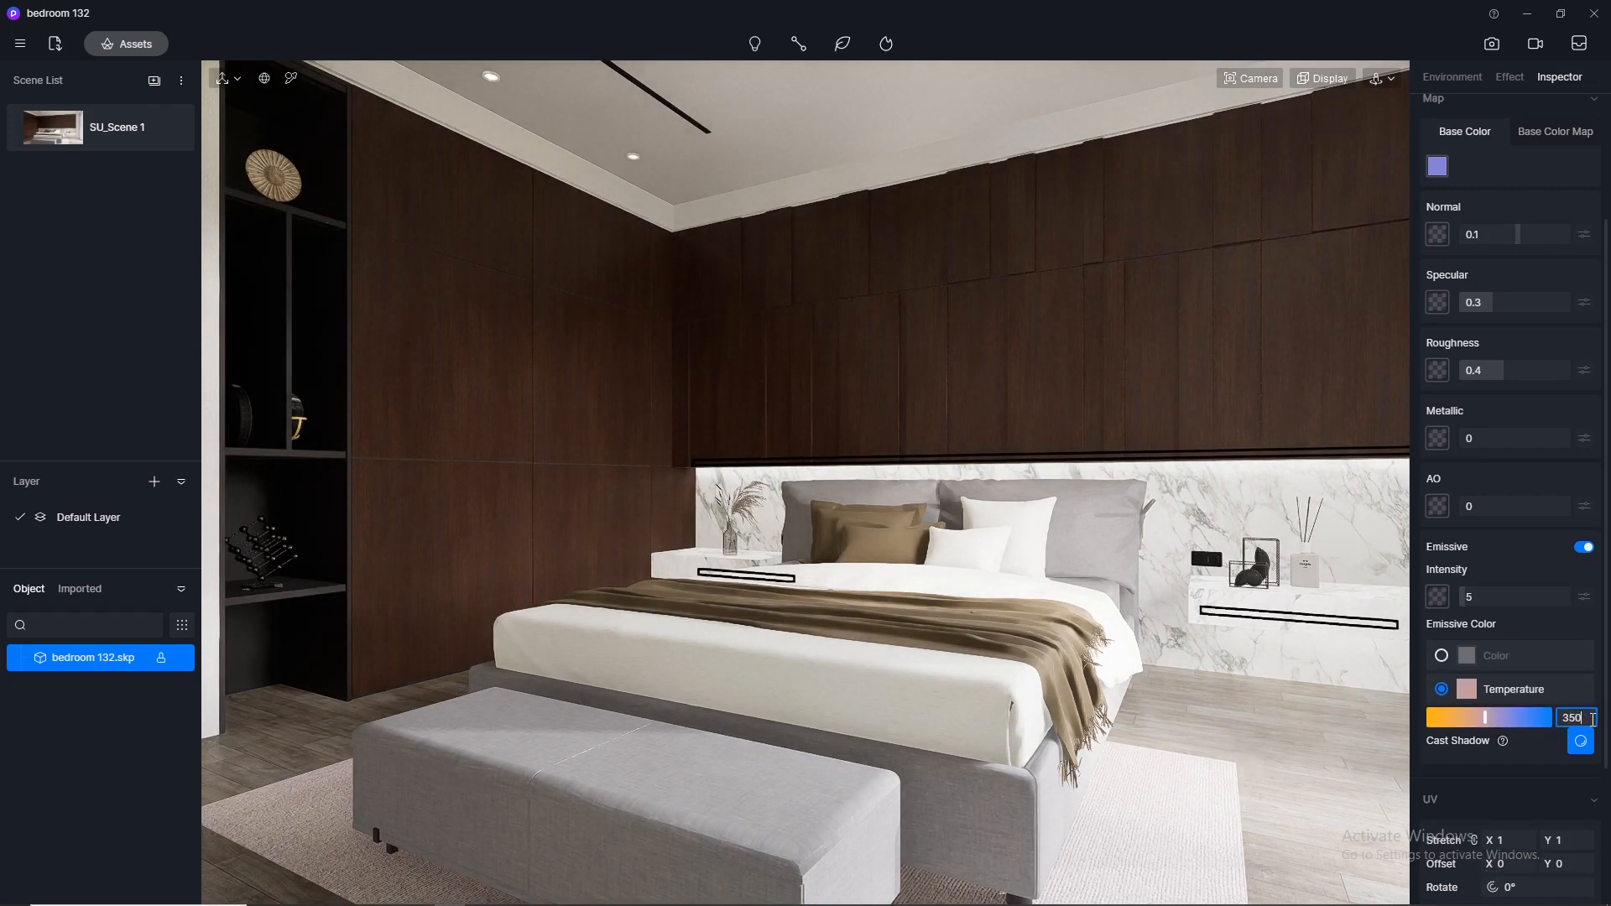
pyautogui.write('0')
pyautogui.press('Return')
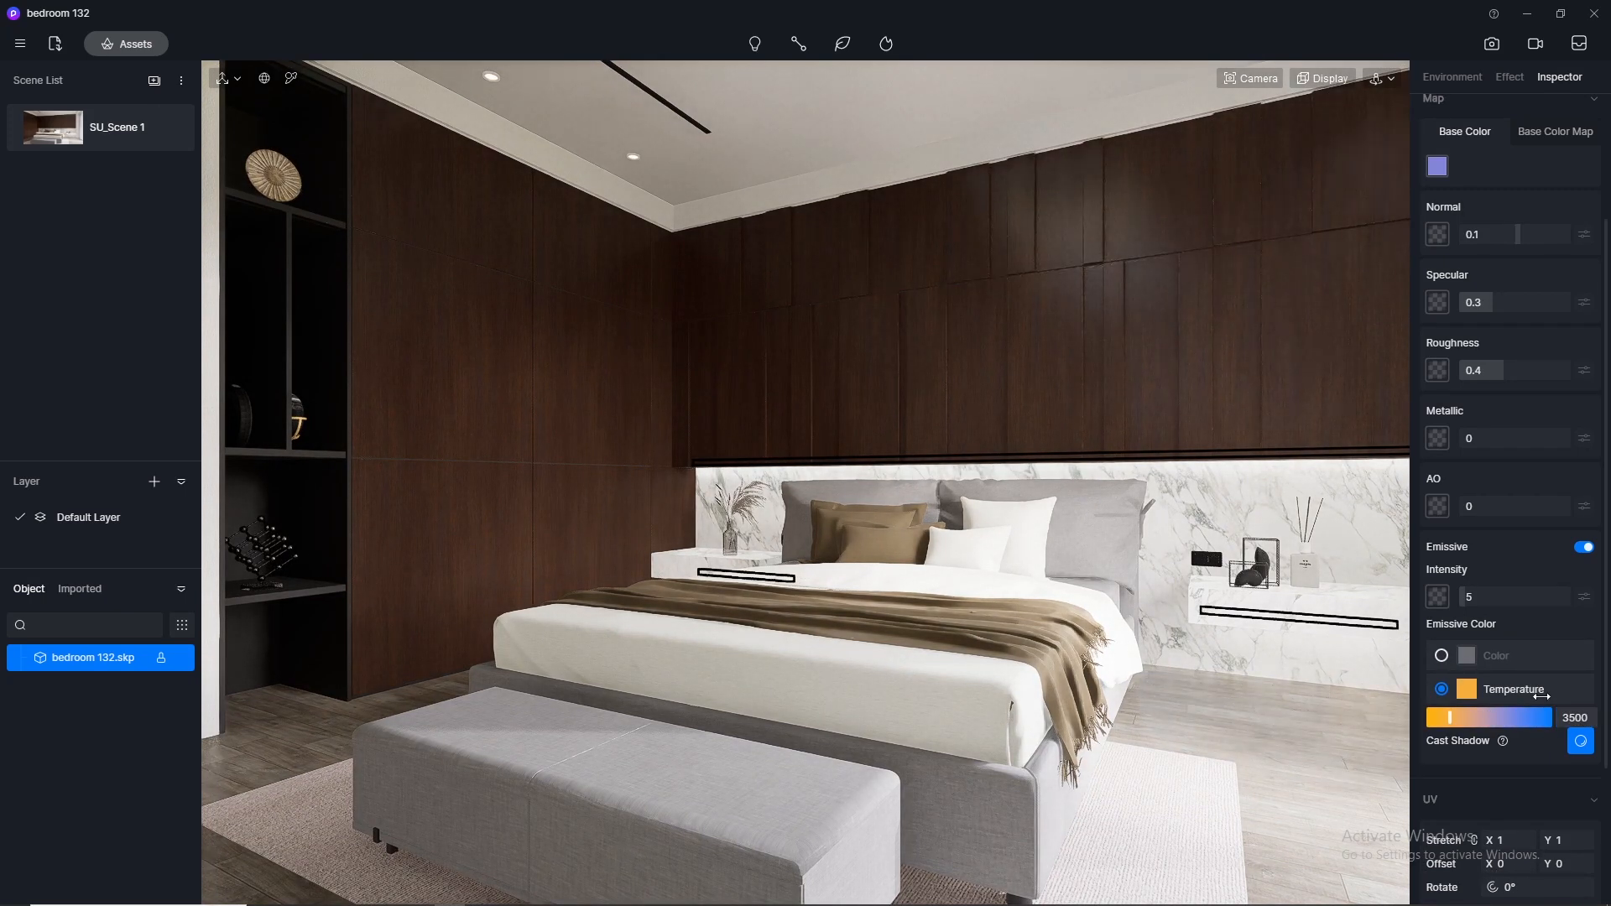
pyautogui.click(62, 132)
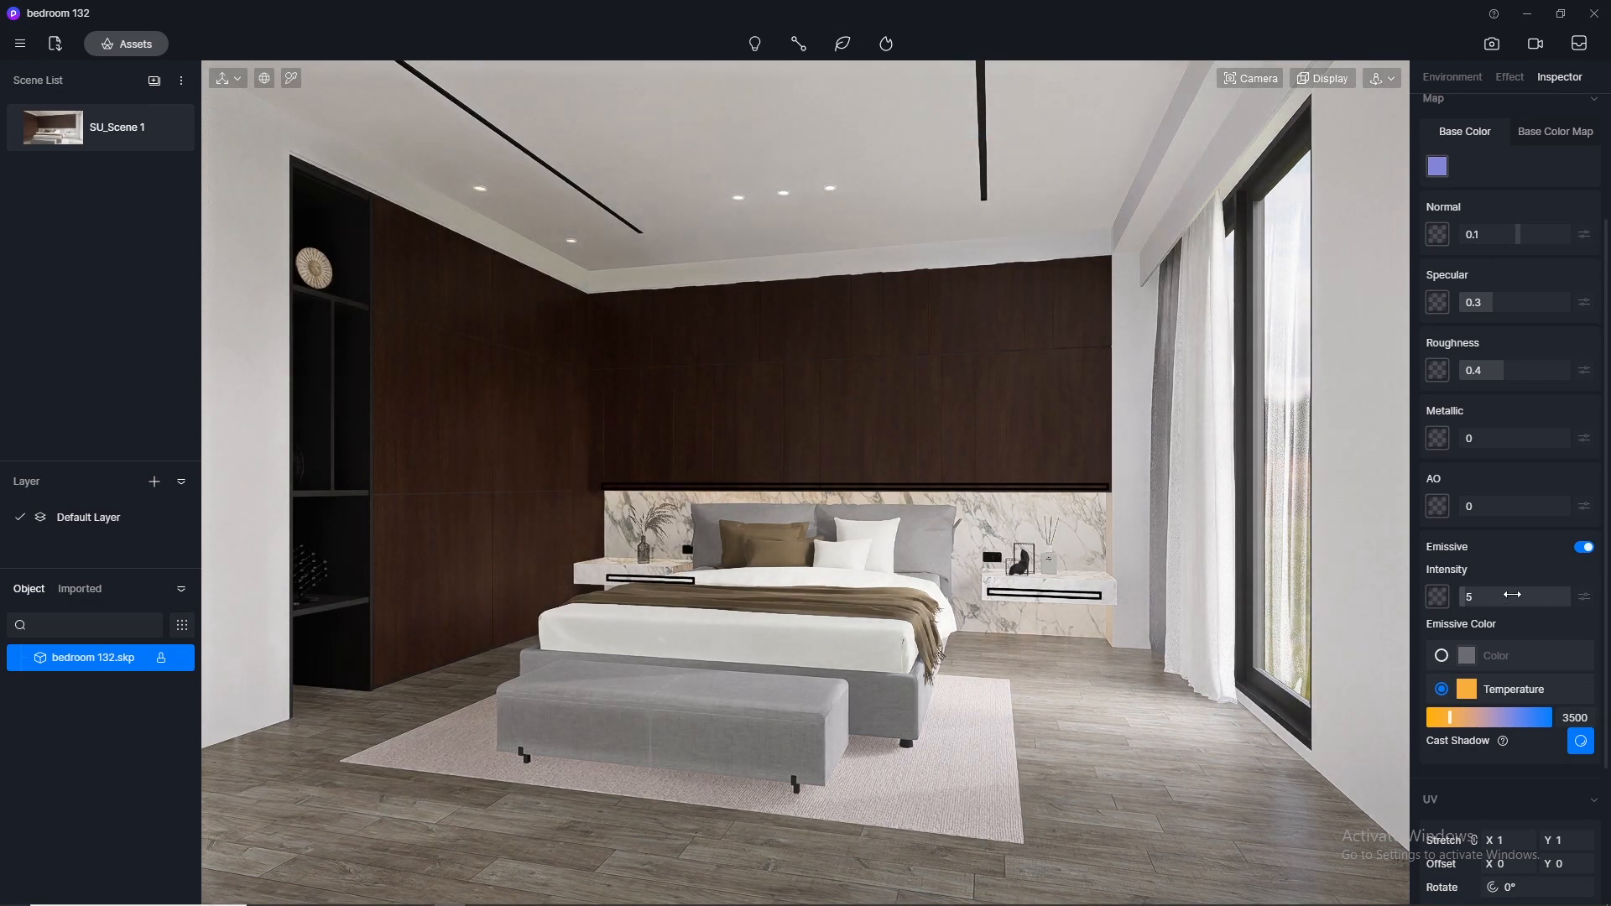
# Try an emissive intensity of 10 on the wall panel LED strip and restore it to 5
pyautogui.click(1511, 596)
pyautogui.write('10')
pyautogui.press('Return')
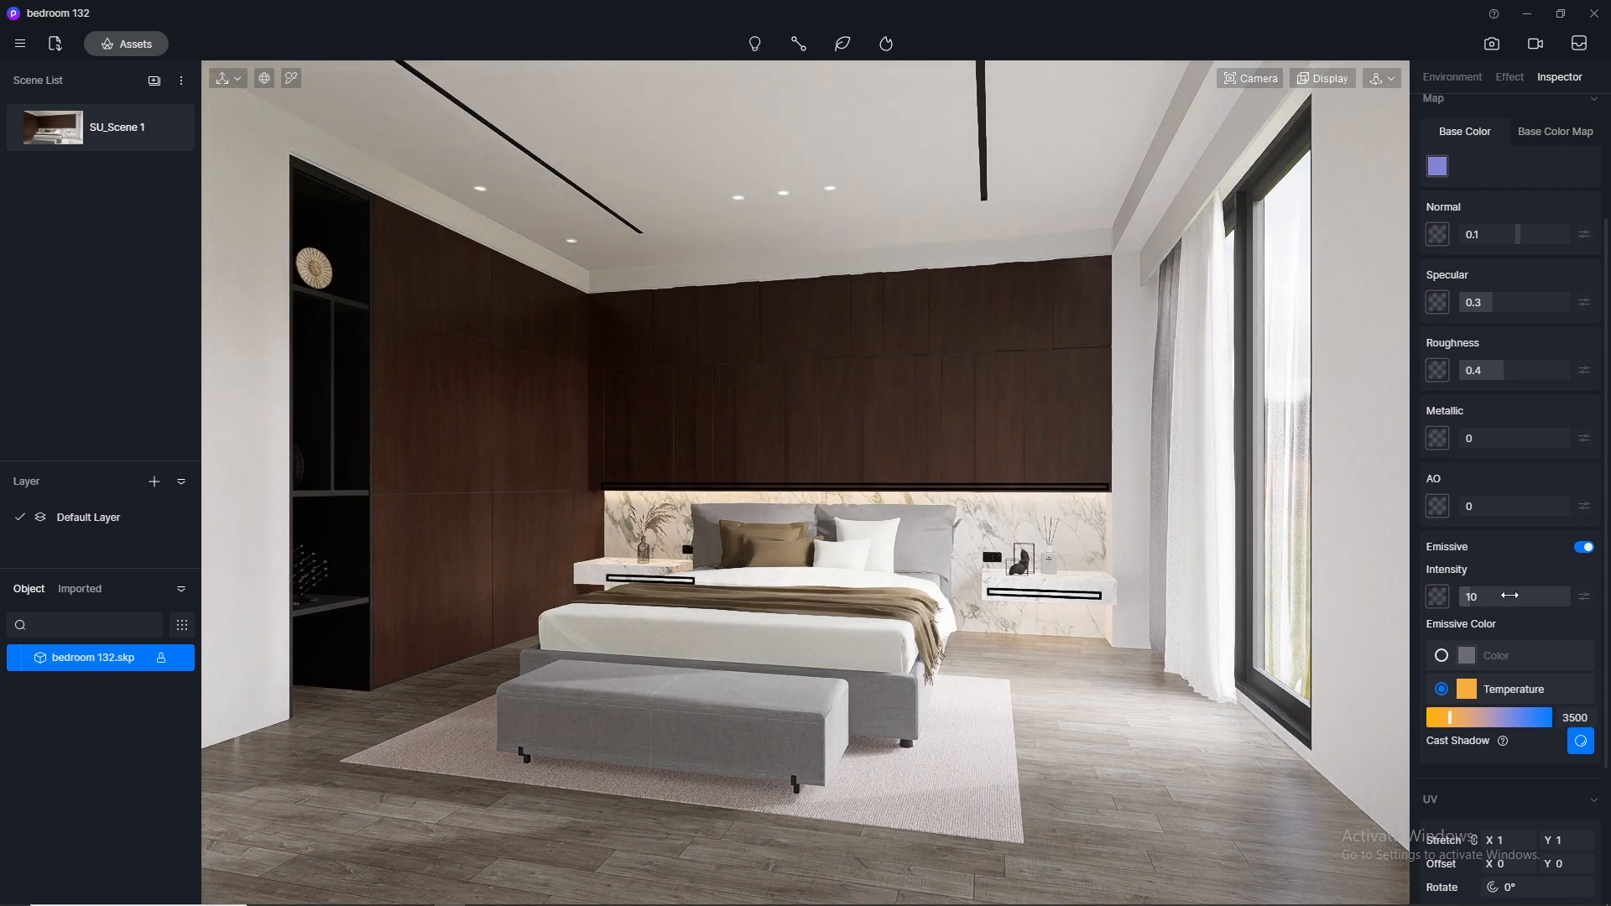
pyautogui.click(1492, 599)
pyautogui.write('5')
pyautogui.press('Return')
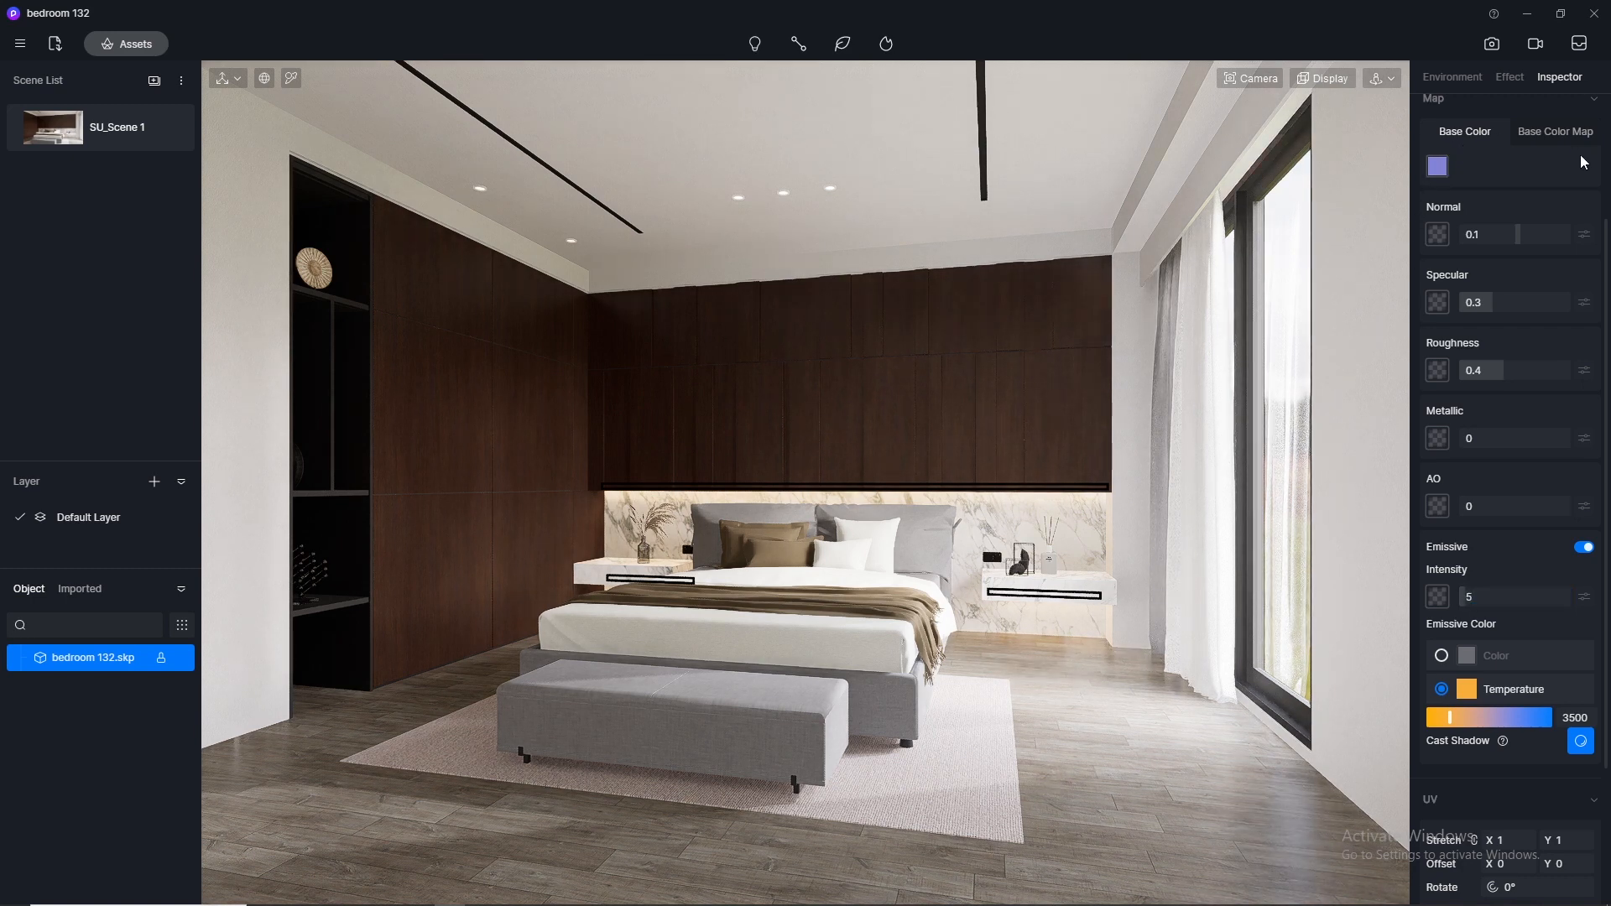
# Lower the HDR skylight intensity to 0.1 and update SU_Scene 1
pyautogui.scroll(3, 1562, 103)
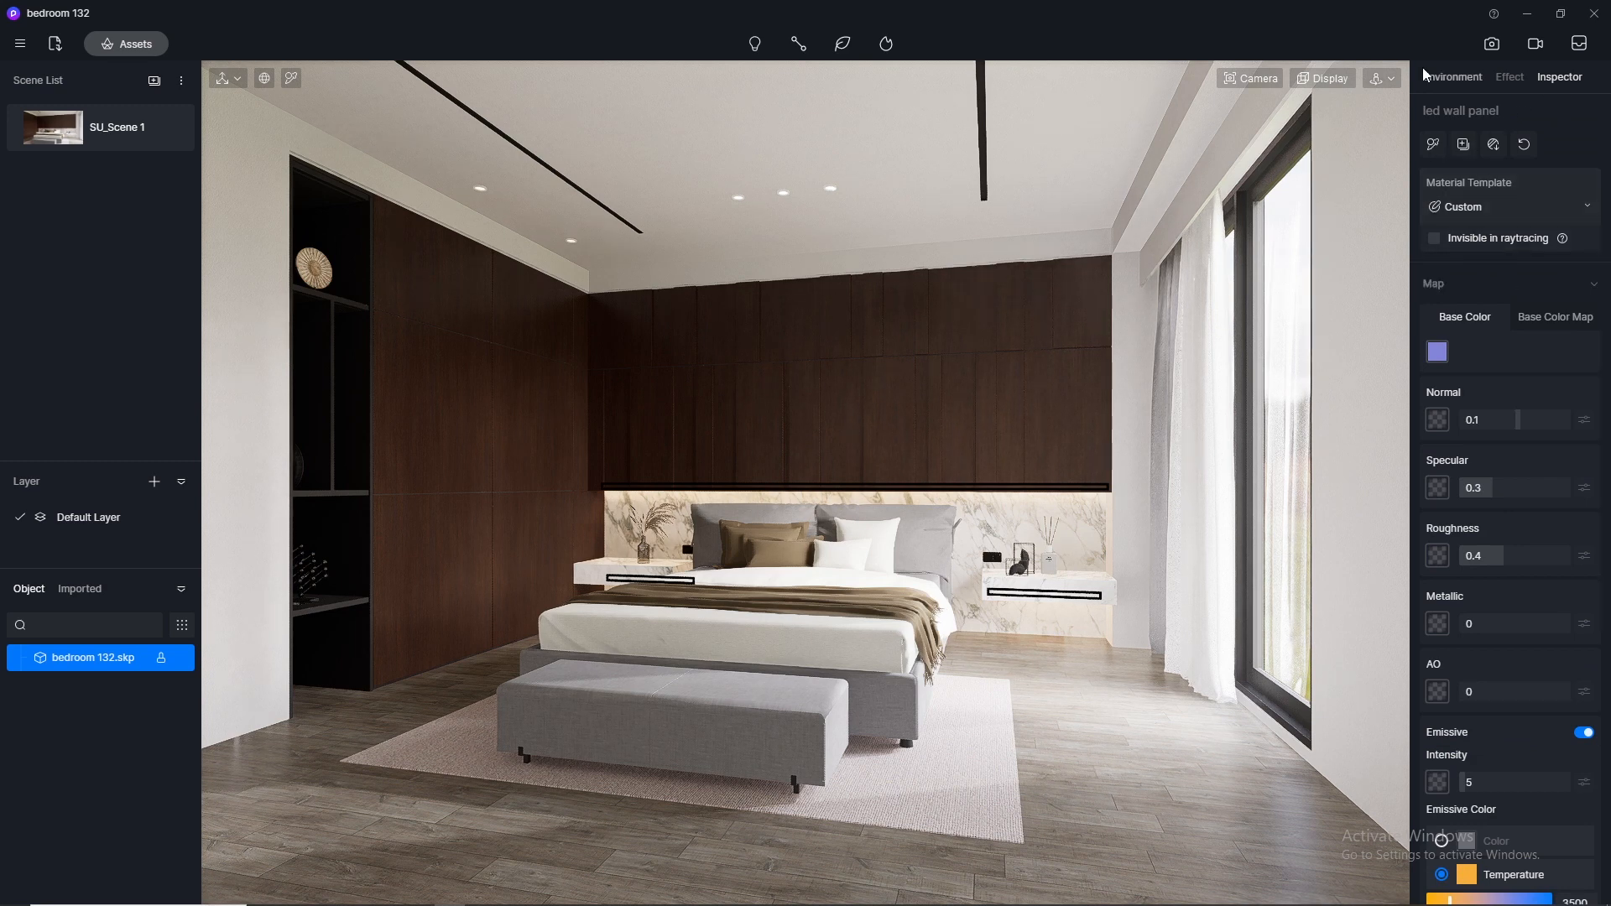
pyautogui.click(1448, 77)
pyautogui.doubleClick(1472, 200)
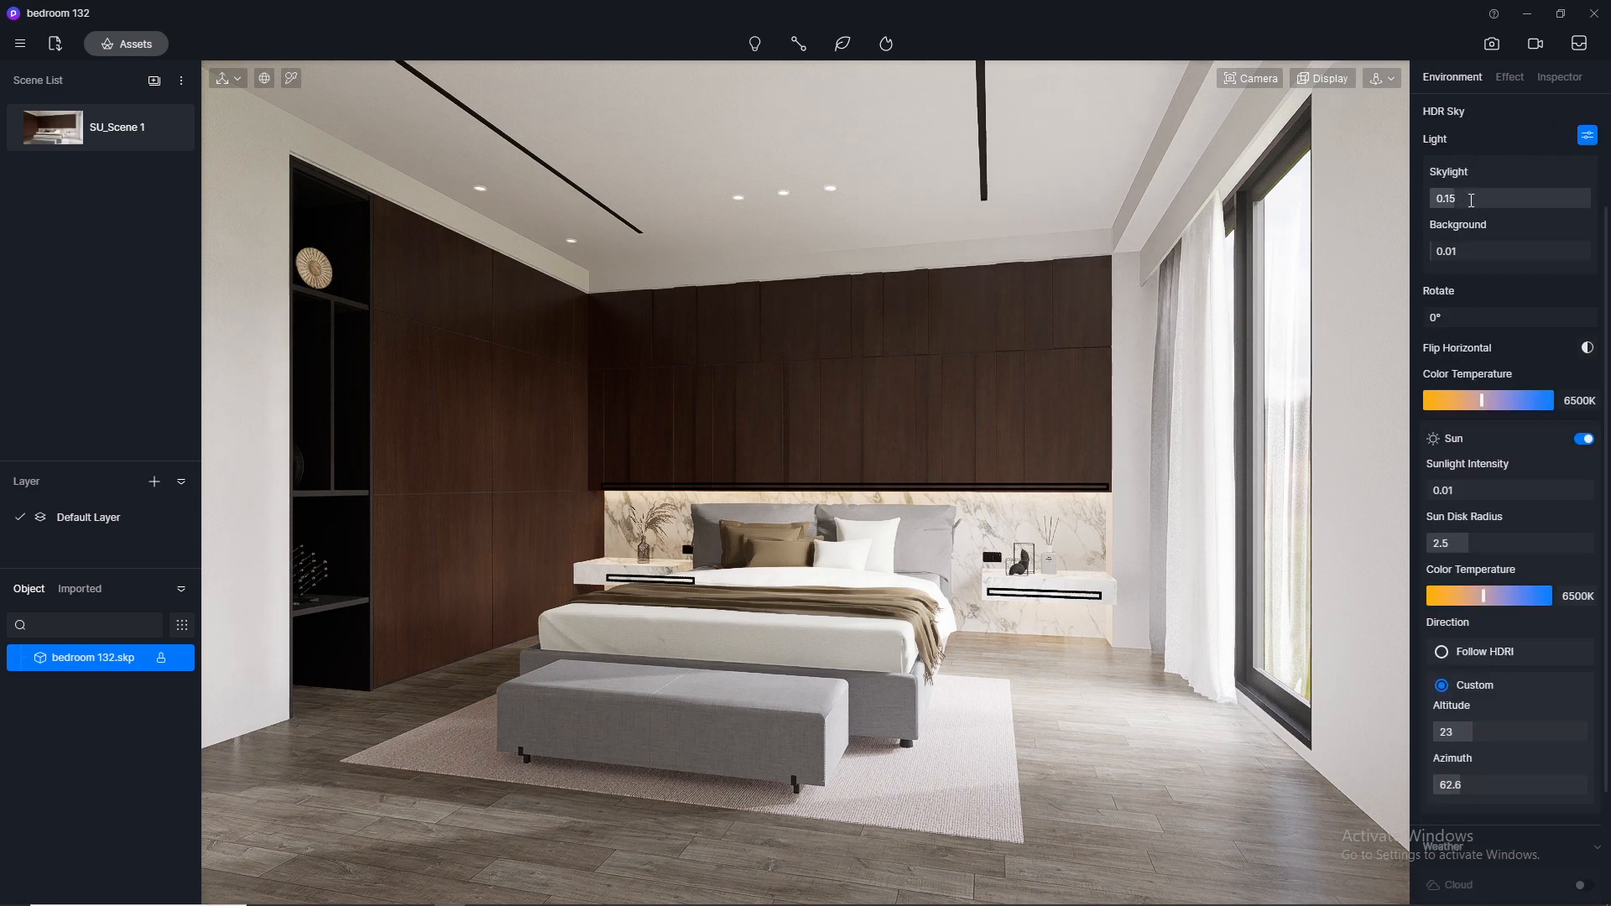
pyautogui.write('0.1')
pyautogui.press('Return')
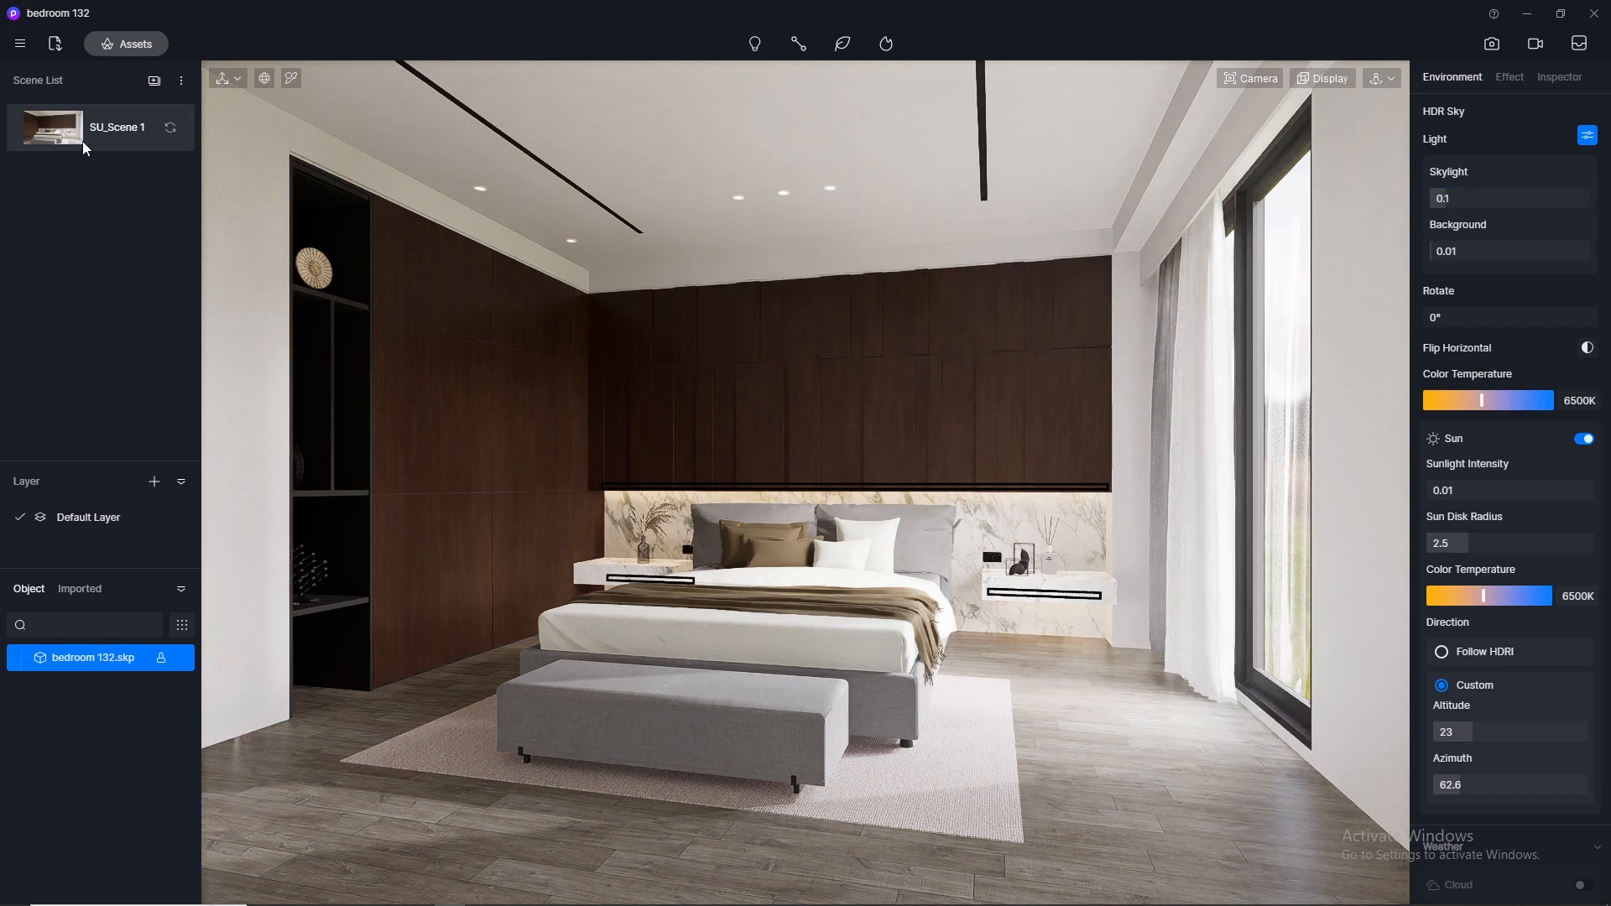
pyautogui.click(173, 129)
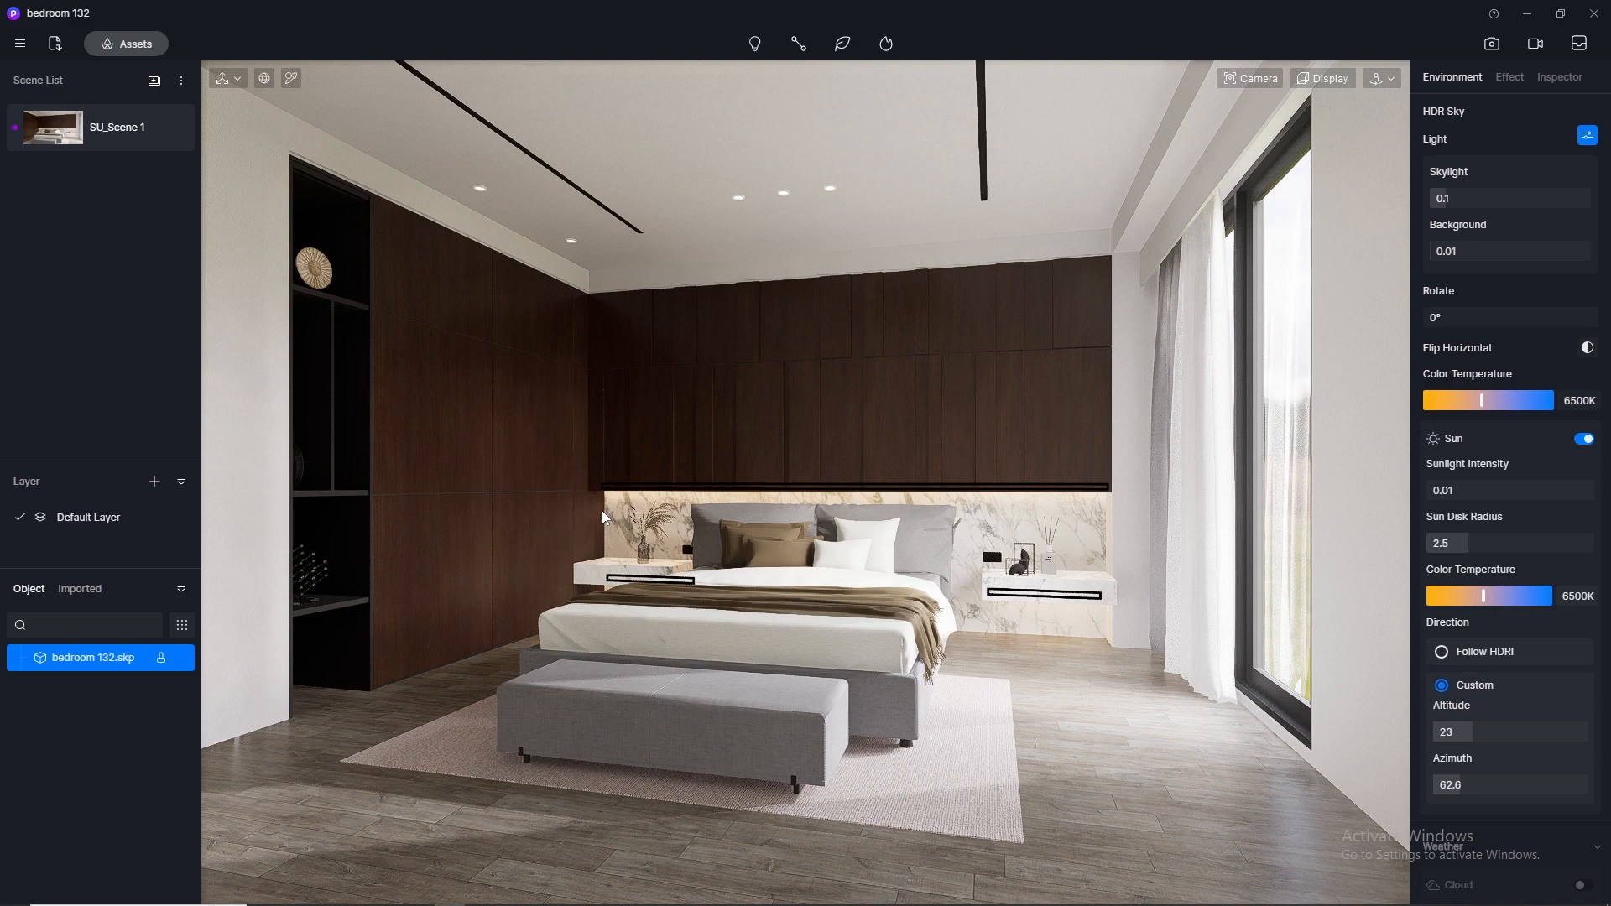
# Sample the red LED strip material inside the top of the dark shelving unit
pyautogui.scroll(5, 345, 146)
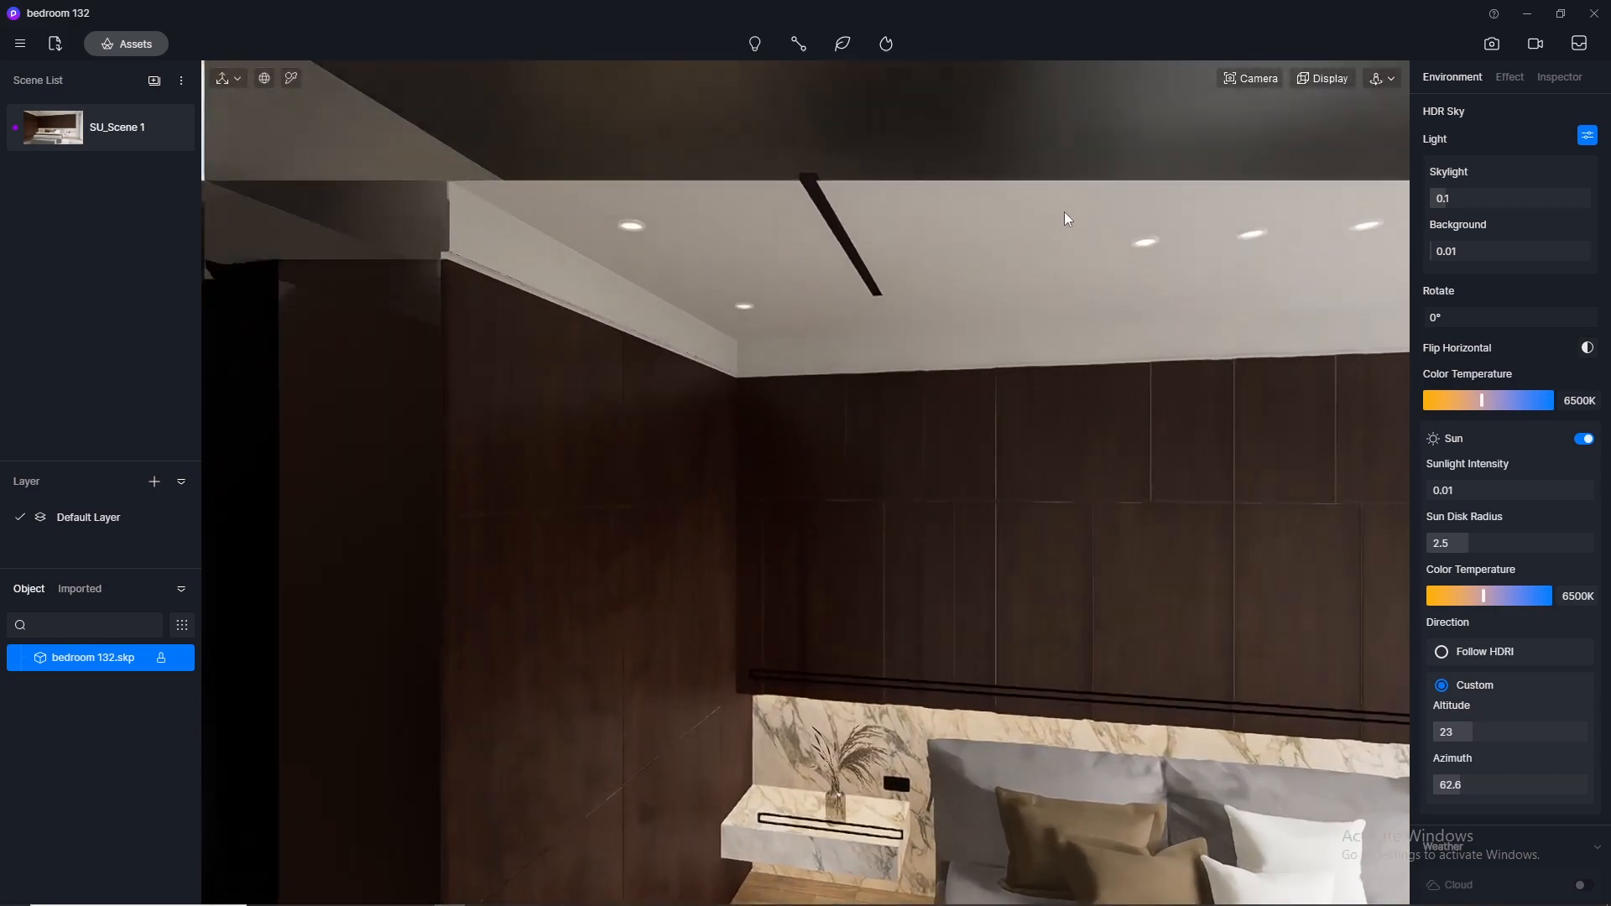
pyautogui.click(1250, 78)
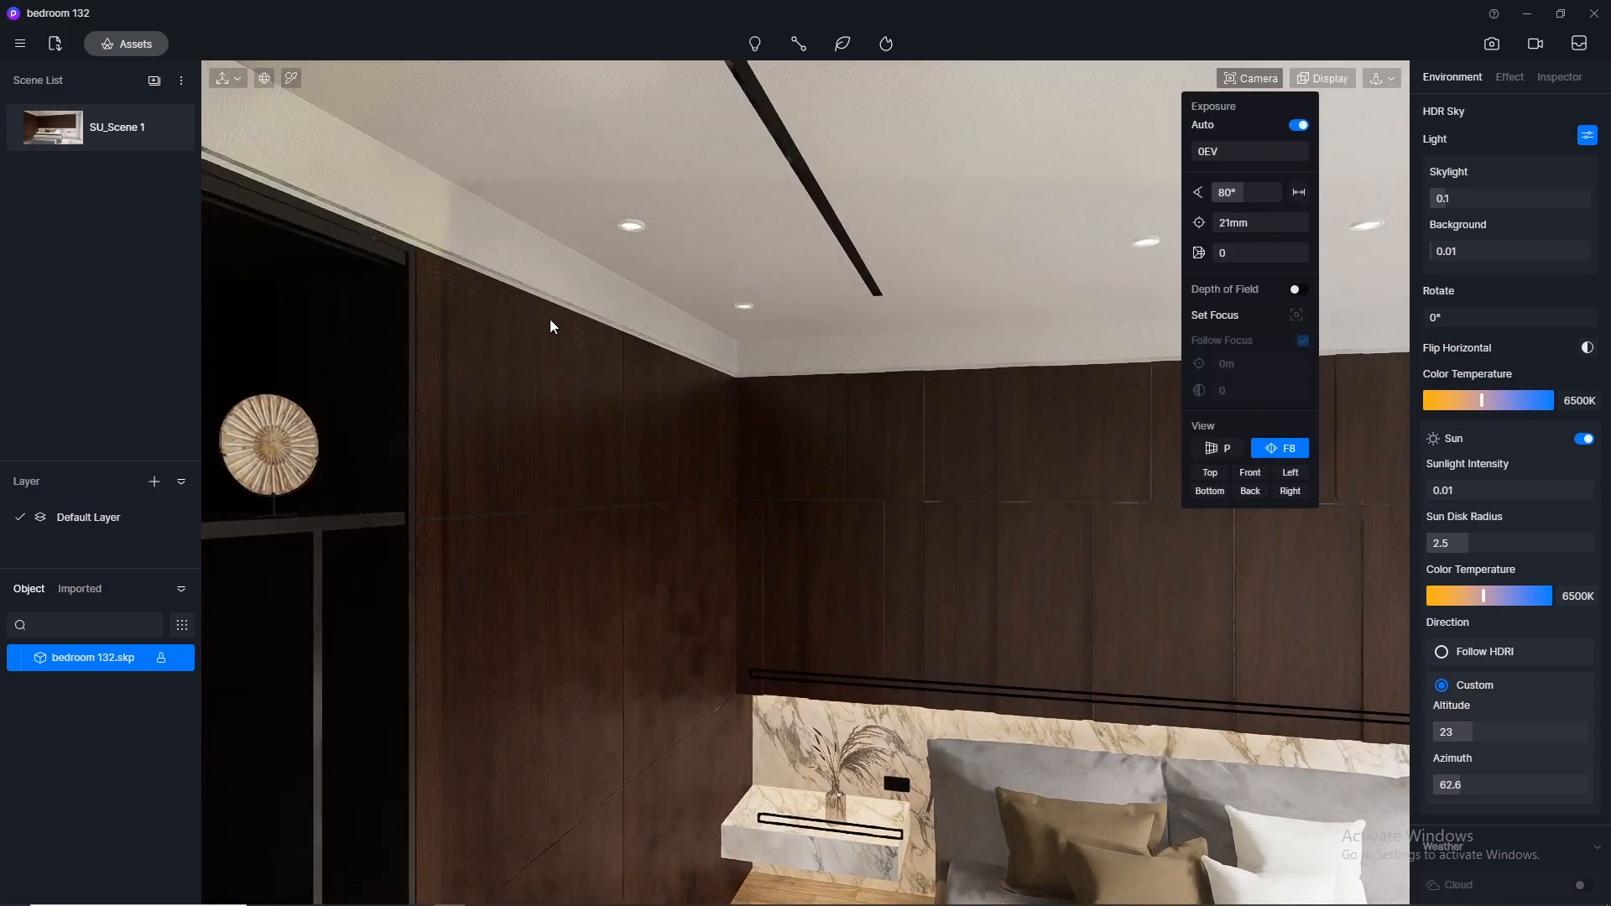
pyautogui.scroll(6, 339, 229)
pyautogui.moveTo(411, 322); pyautogui.dragTo(1011, 276, button='right')
pyautogui.click(293, 77)
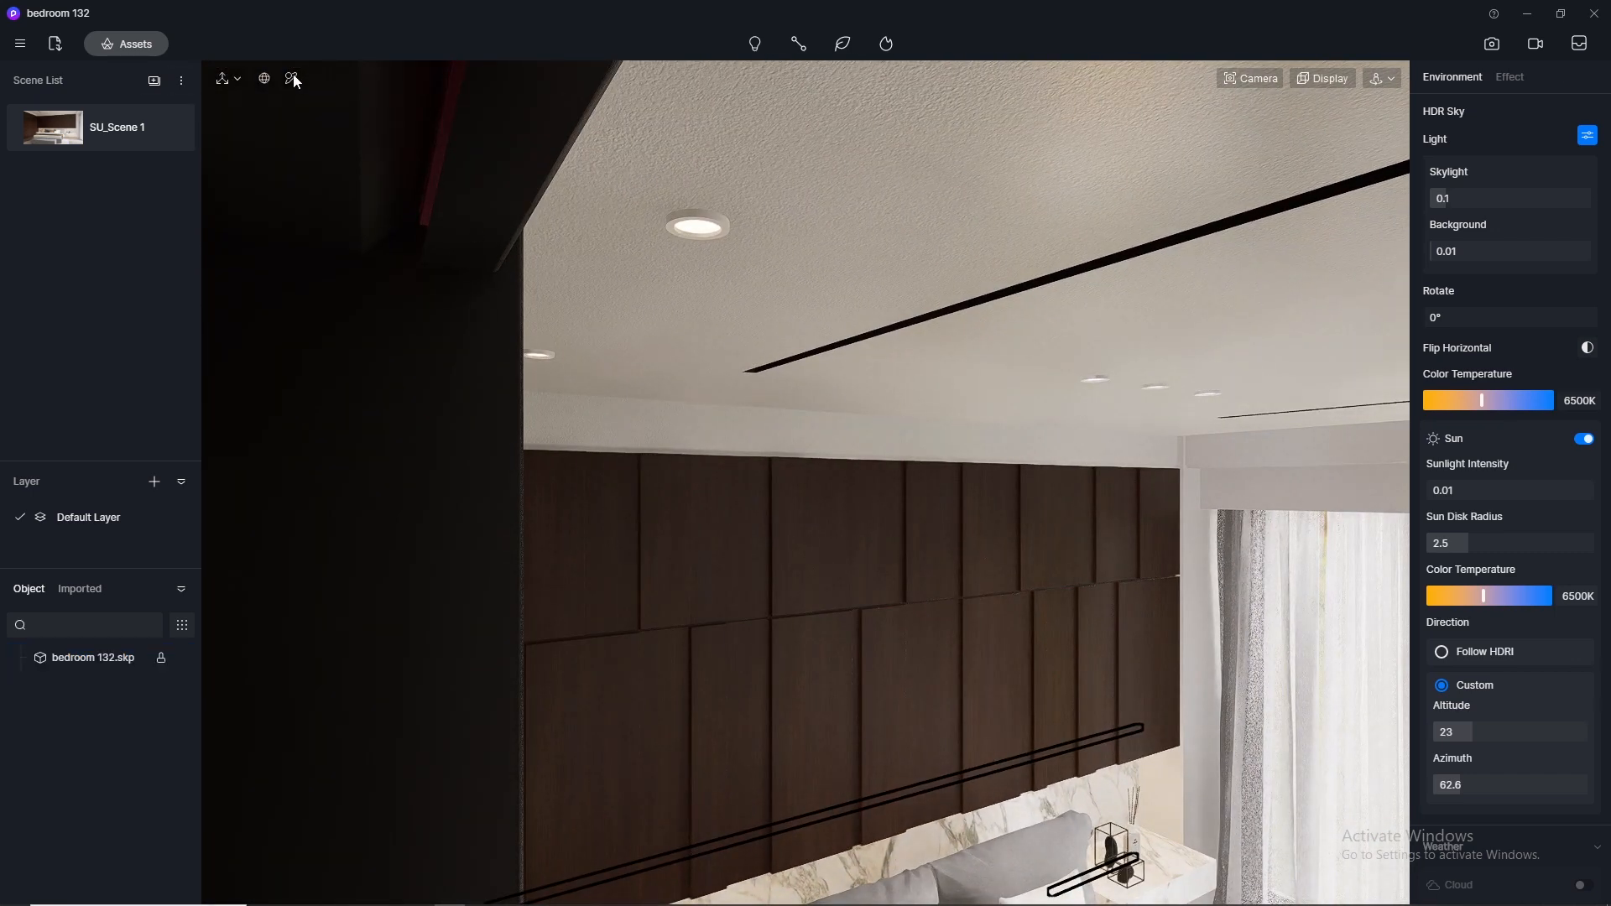
pyautogui.click(442, 152)
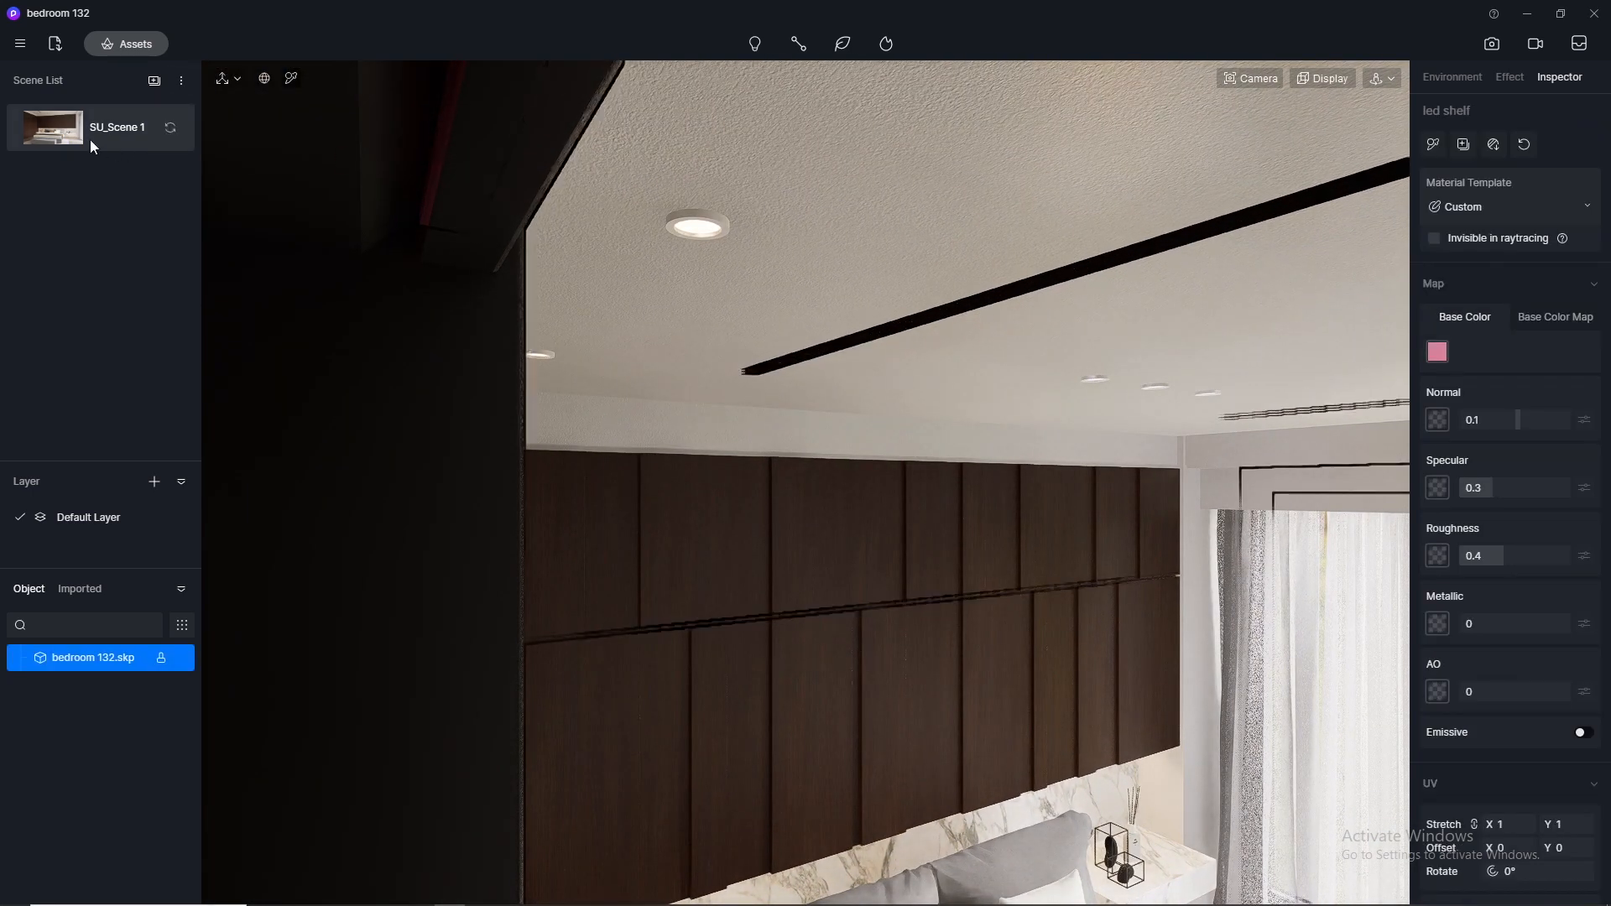
# Make the shelf LED material emissive with a color temperature of 3500
pyautogui.click(1584, 732)
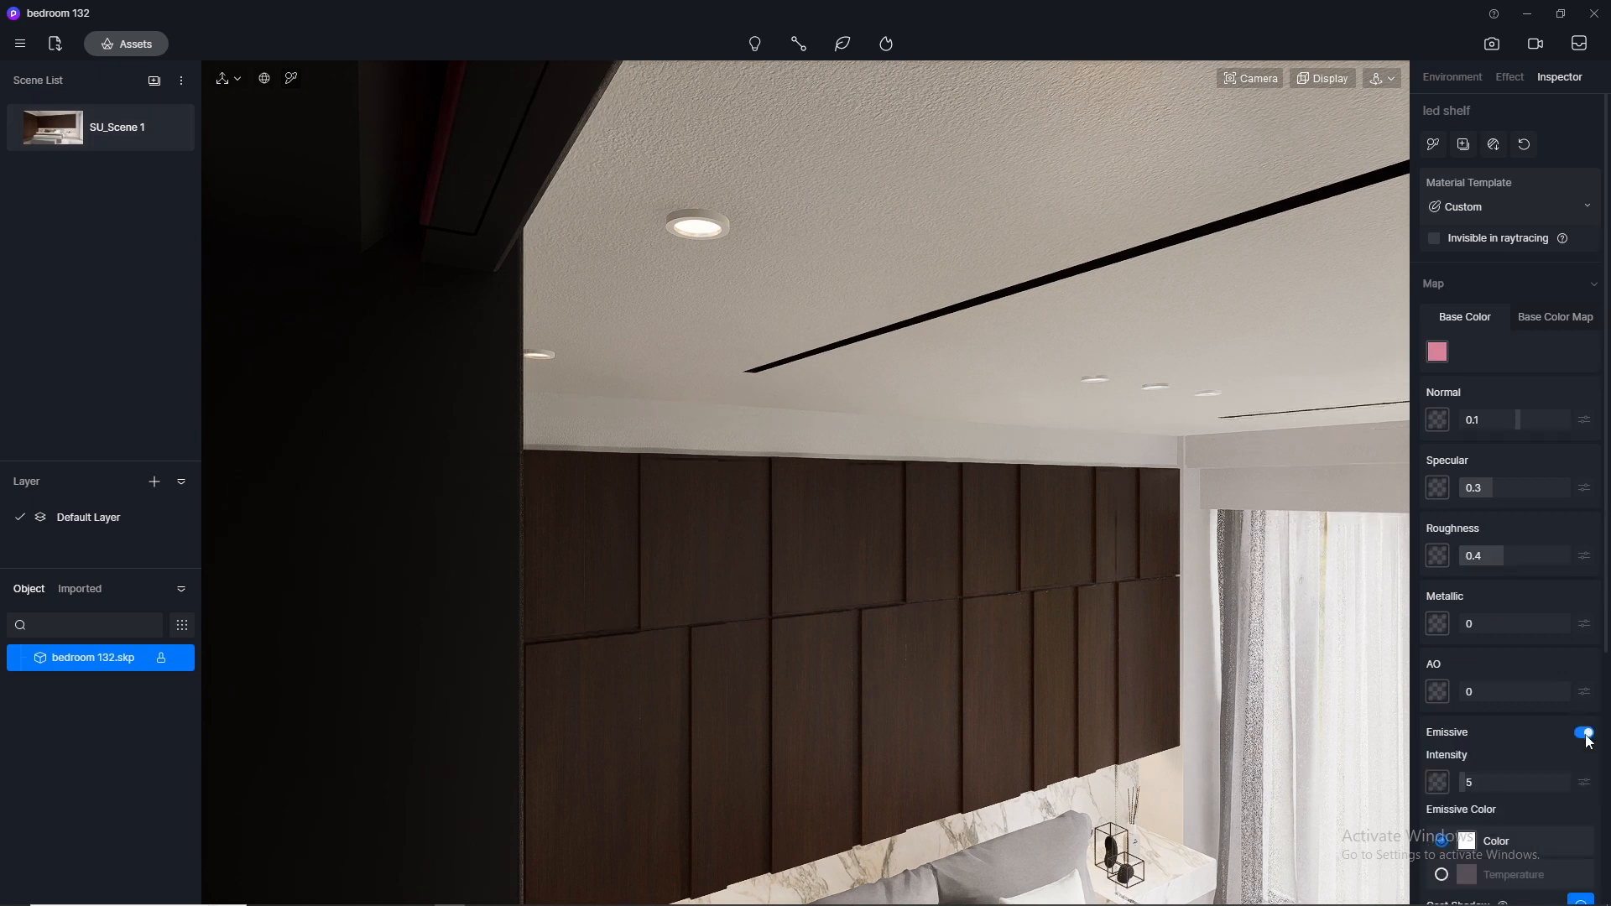
pyautogui.click(1468, 875)
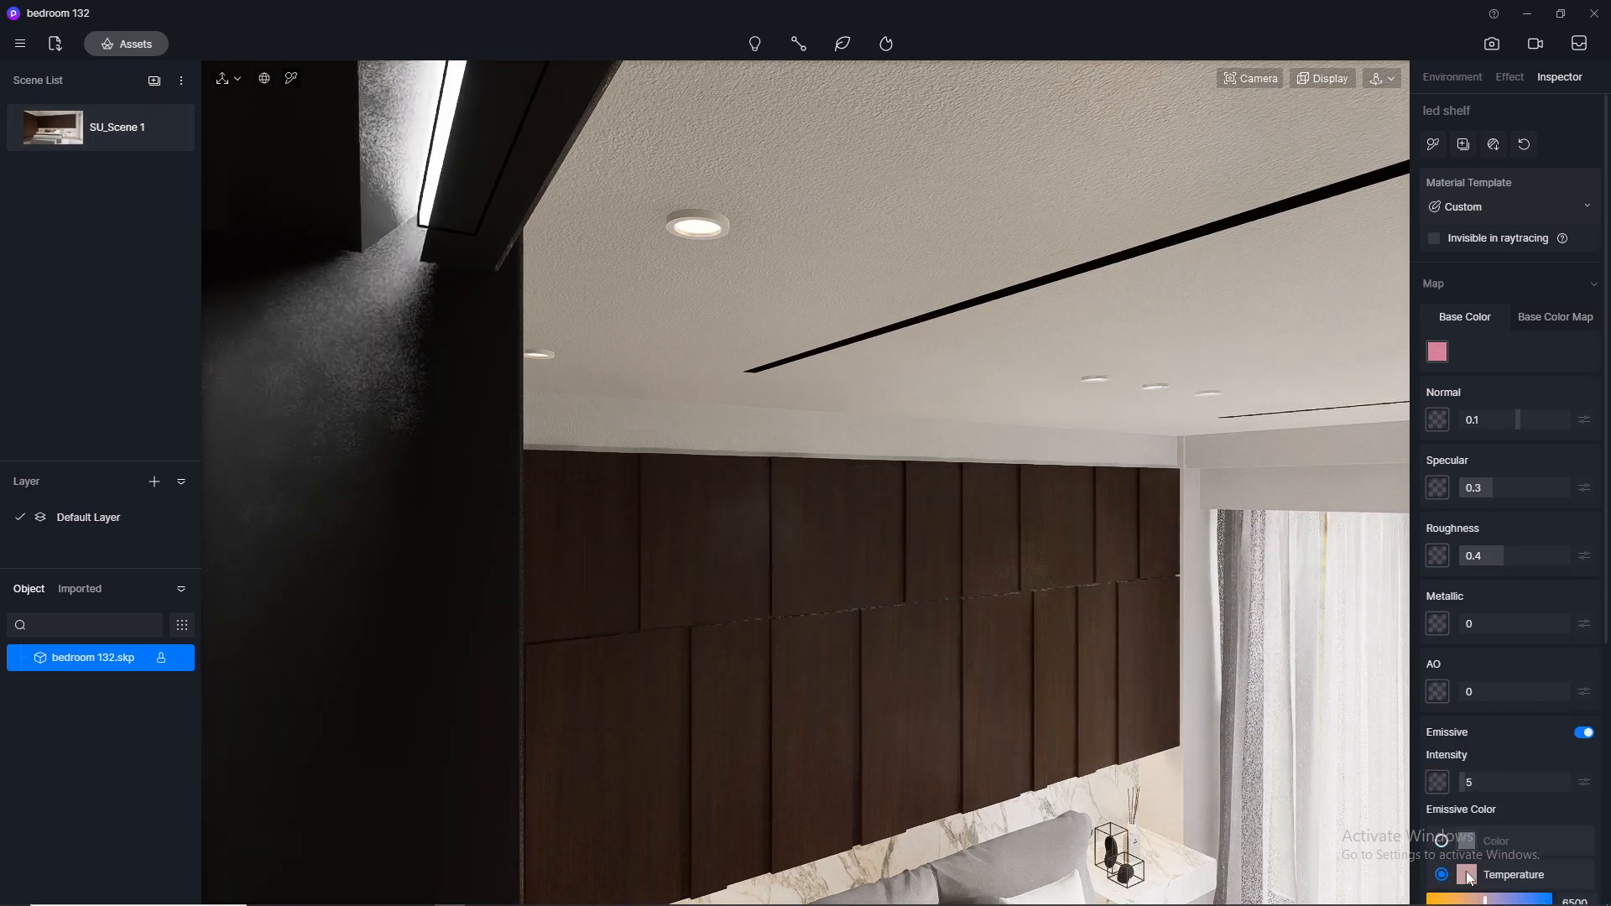
pyautogui.scroll(-1, 1567, 871)
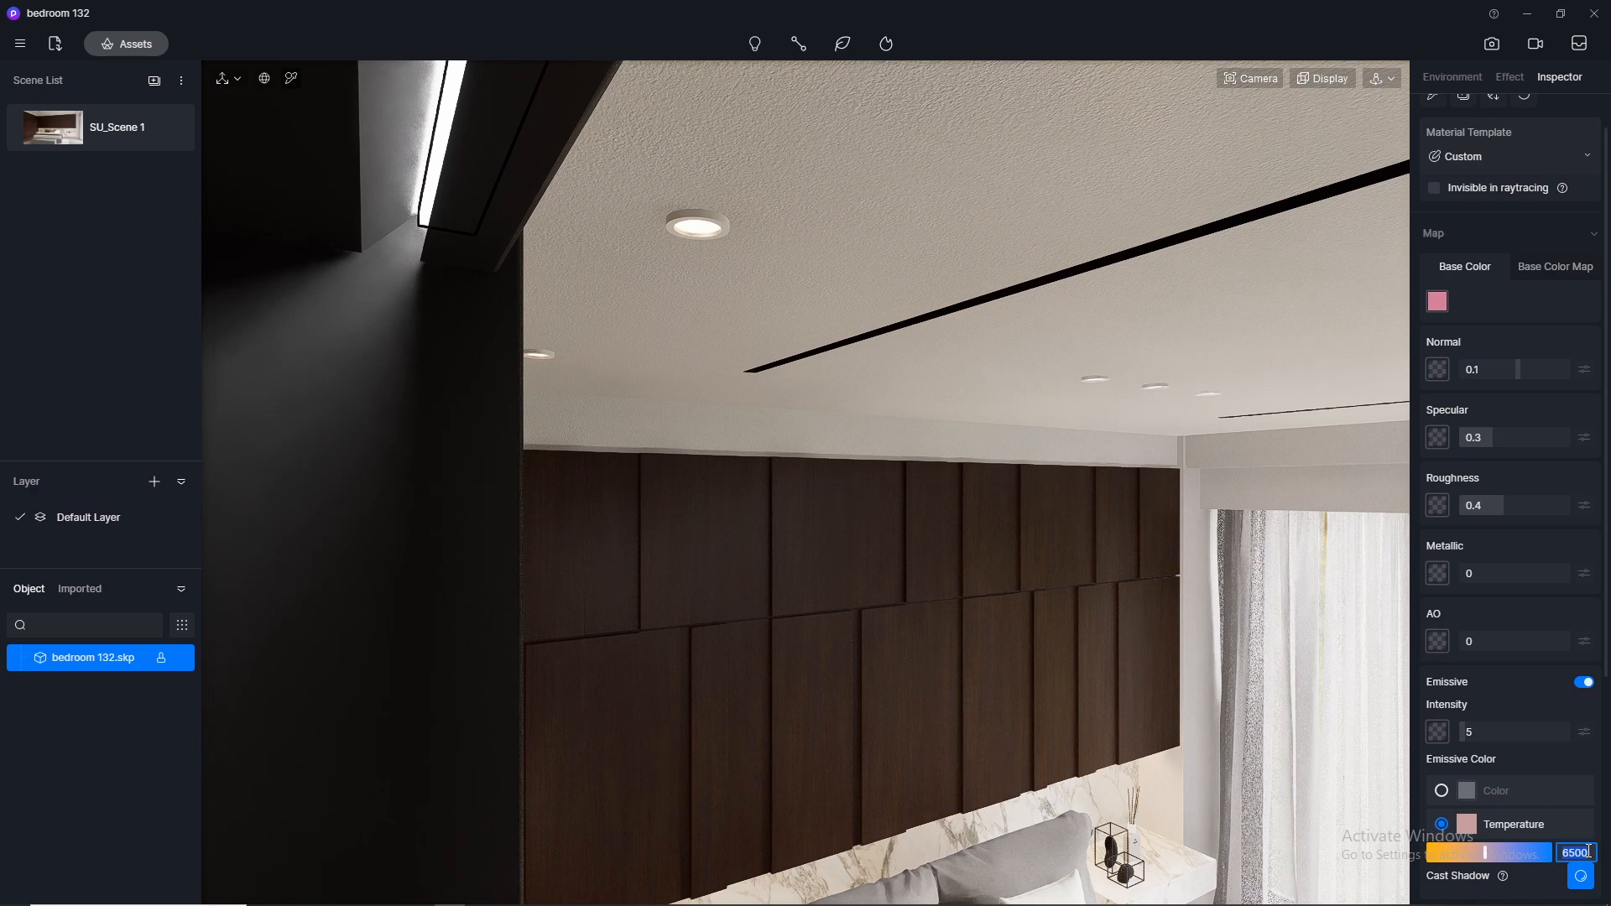
pyautogui.press('Return')
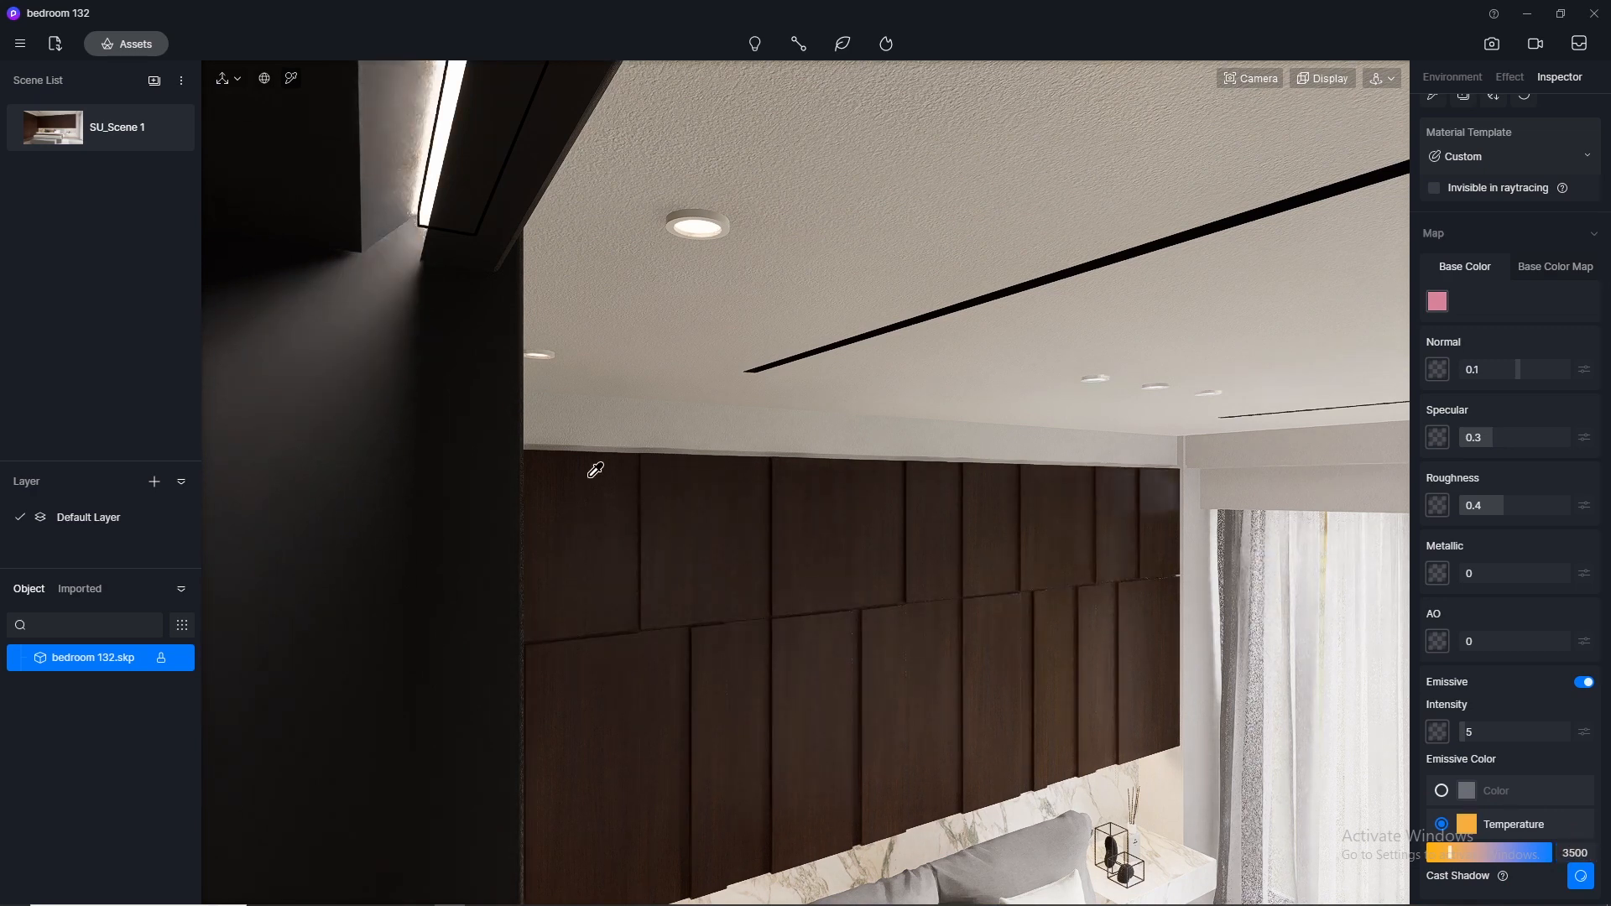
# Return to SU_Scene 1, try a shelf LED intensity of 10, and raise it to 15
pyautogui.click(58, 123)
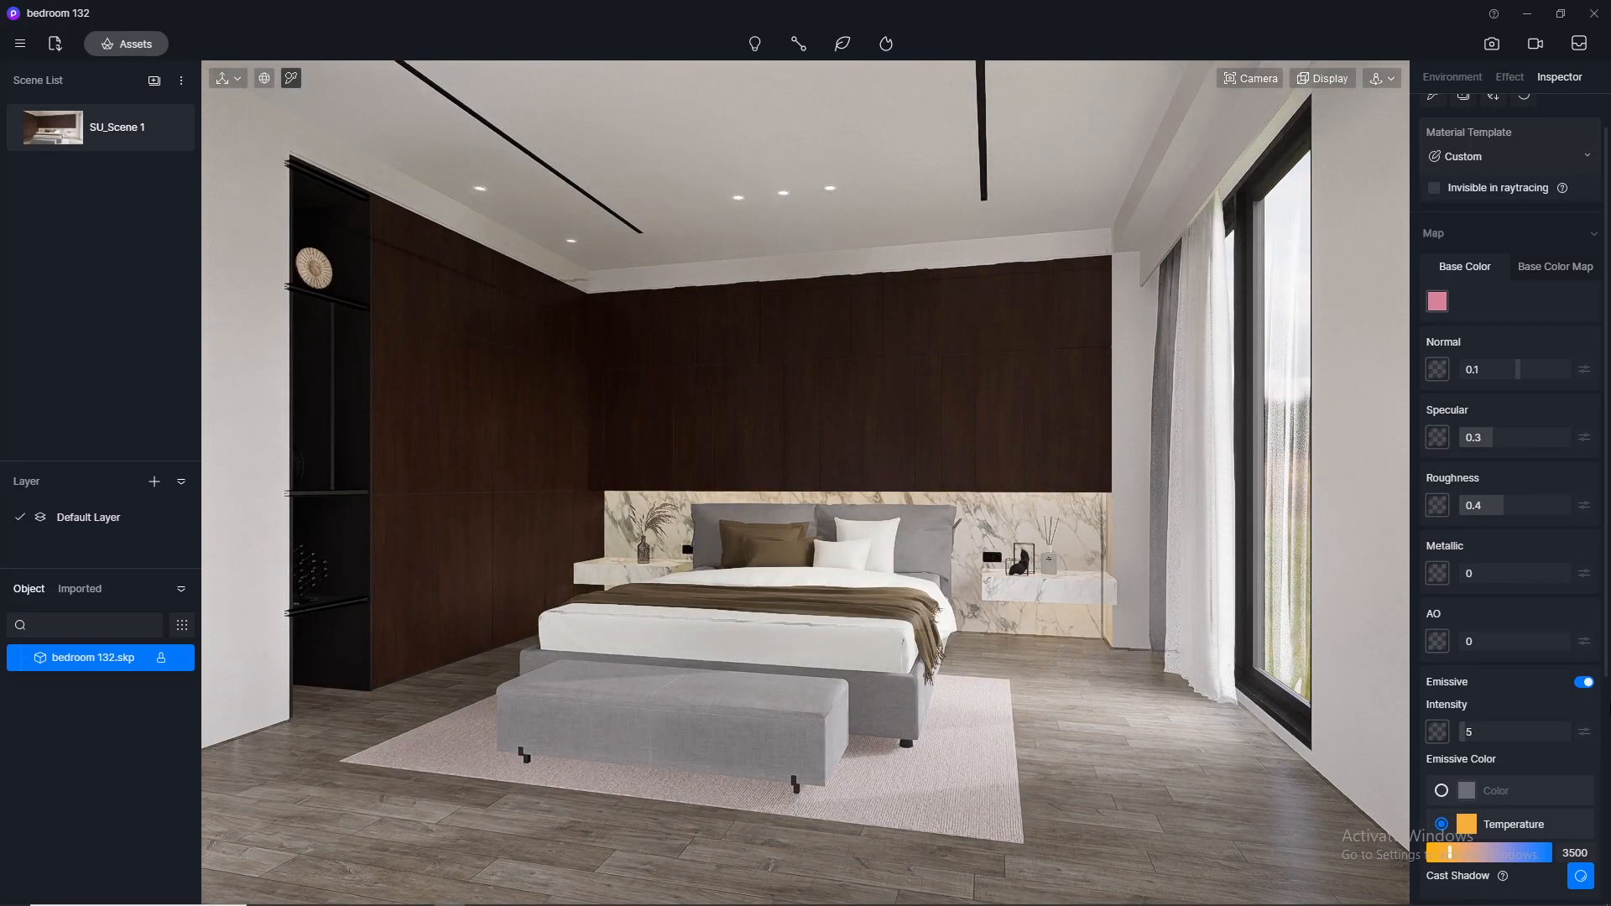
pyautogui.click(1494, 725)
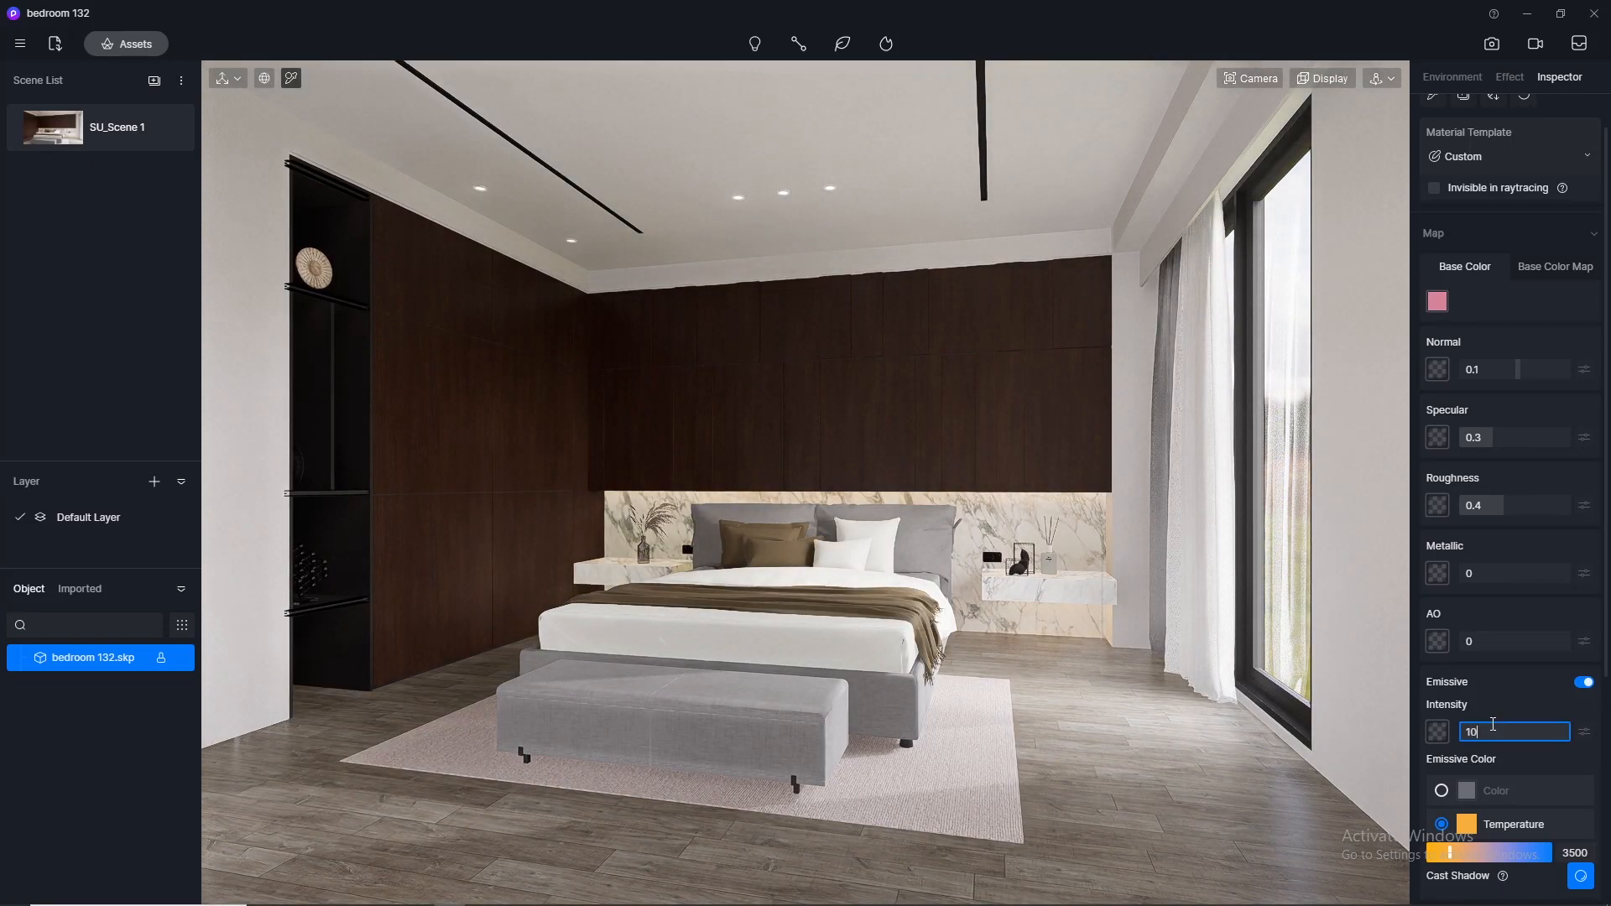
pyautogui.press('Return')
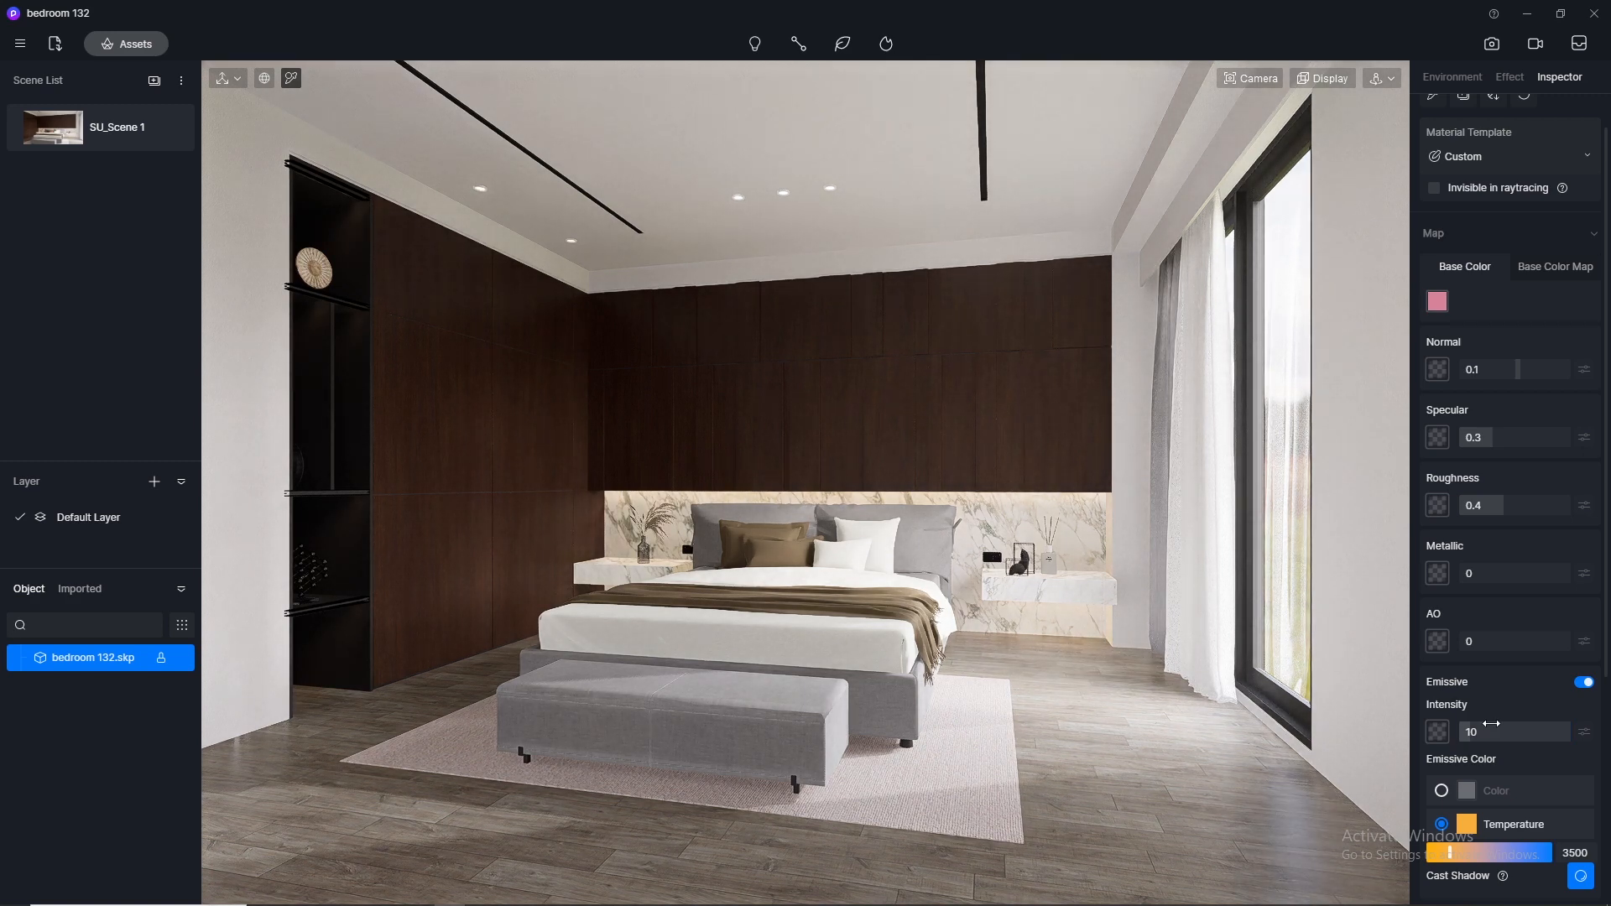
pyautogui.click(1492, 723)
pyautogui.press('Return')
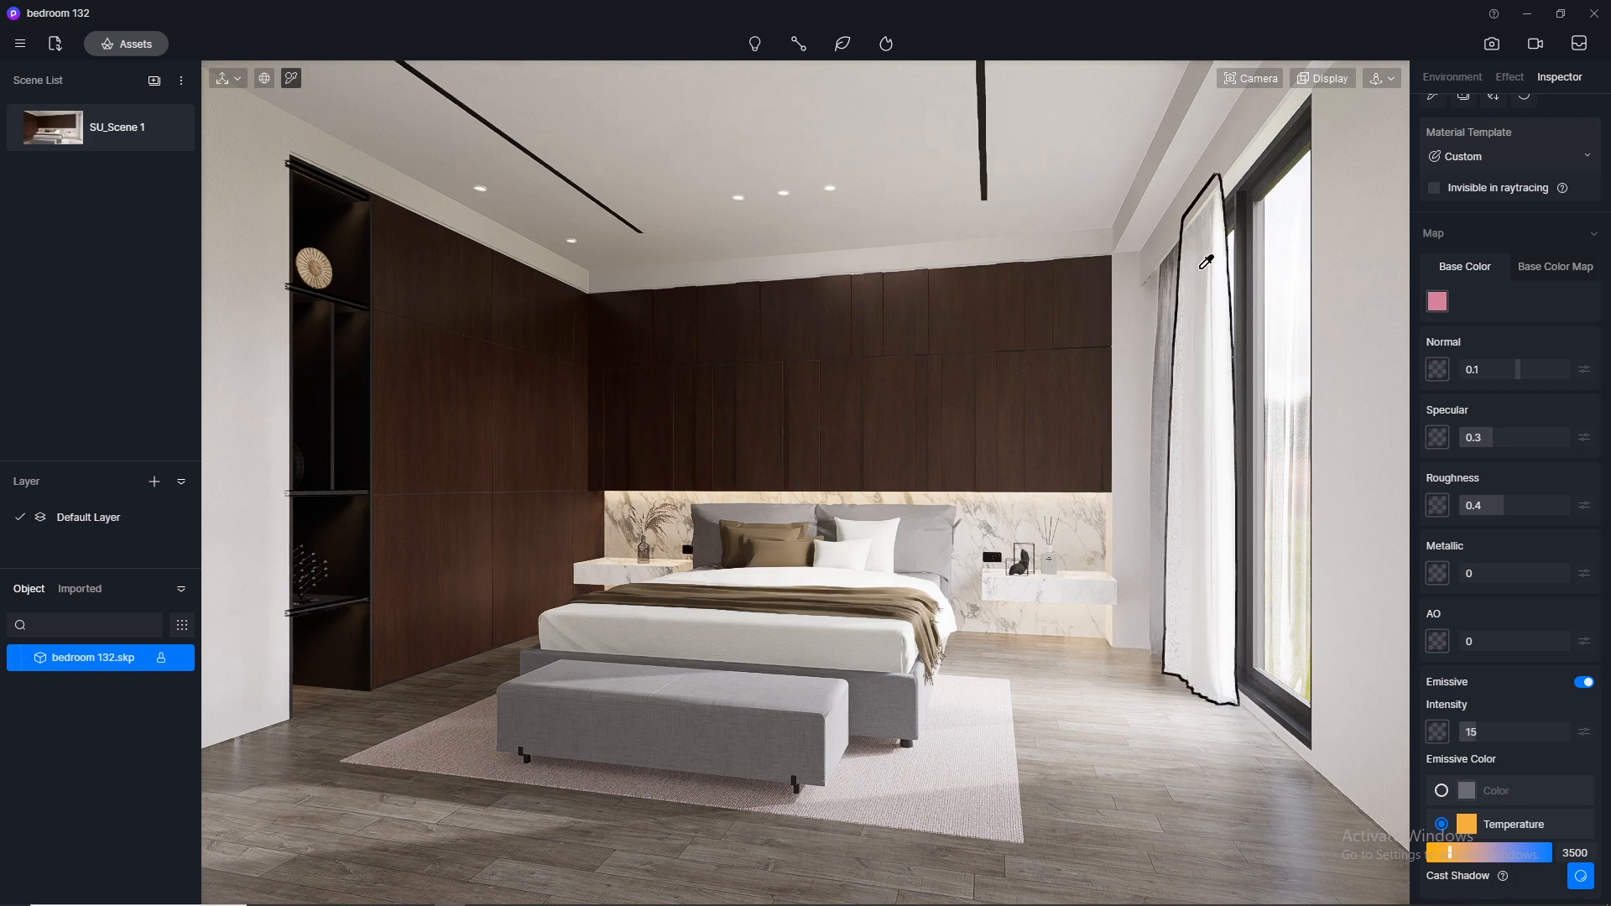
# Sample the green LED strip material in the ceiling recess above the curtains and return to SU_Scene 1
pyautogui.scroll(4, 1217, 165)
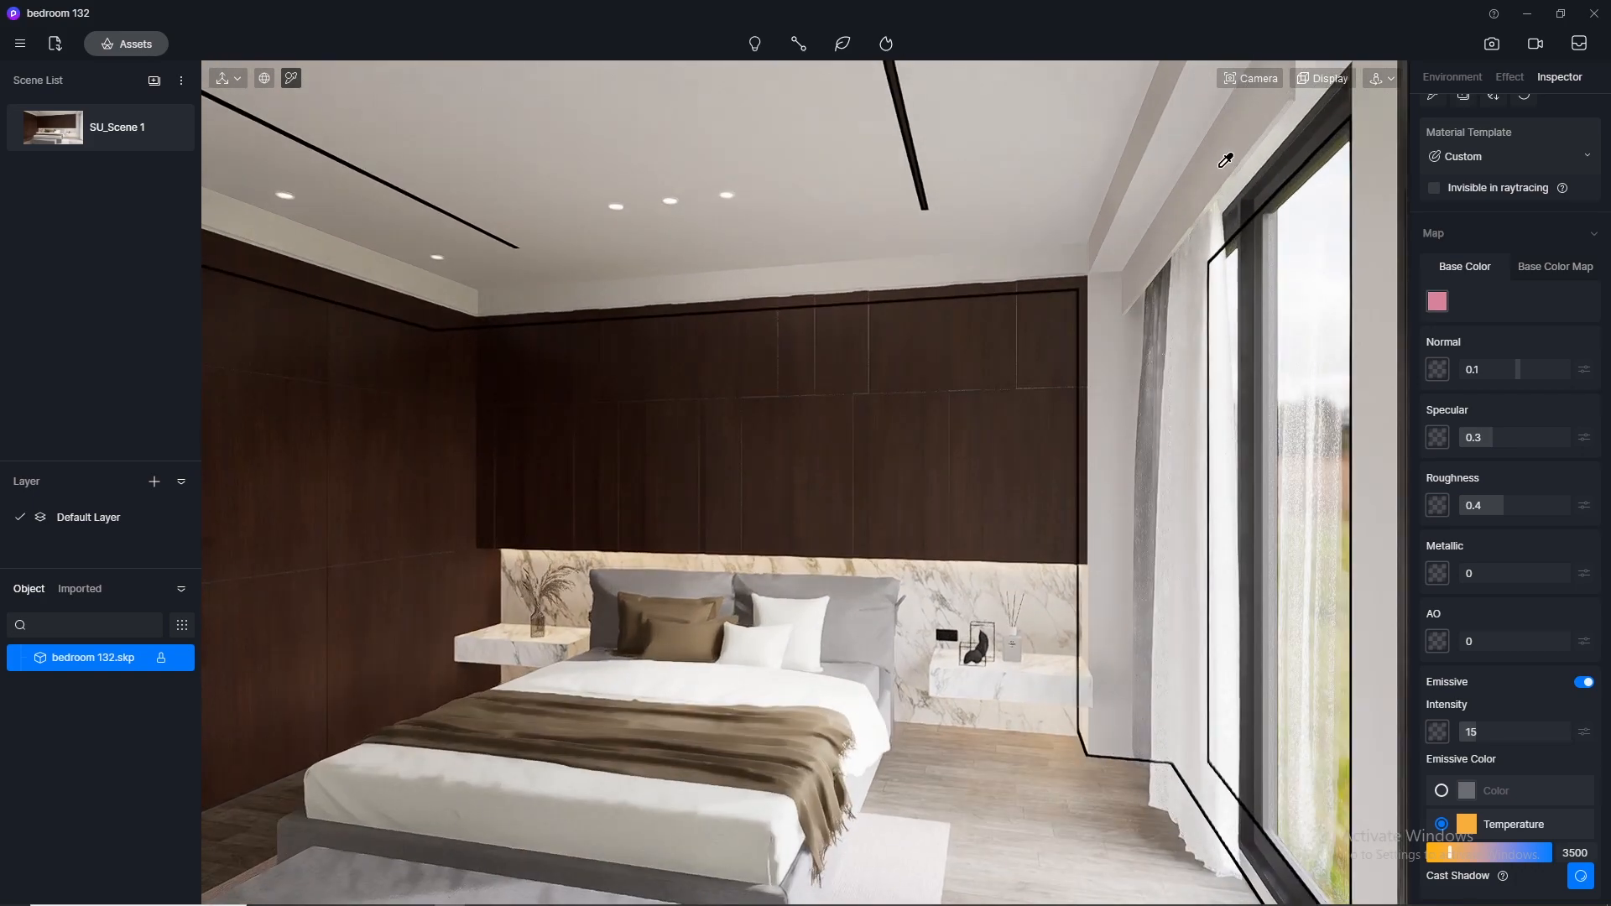
pyautogui.moveTo(1124, 161); pyautogui.dragTo(955, 169, button='right')
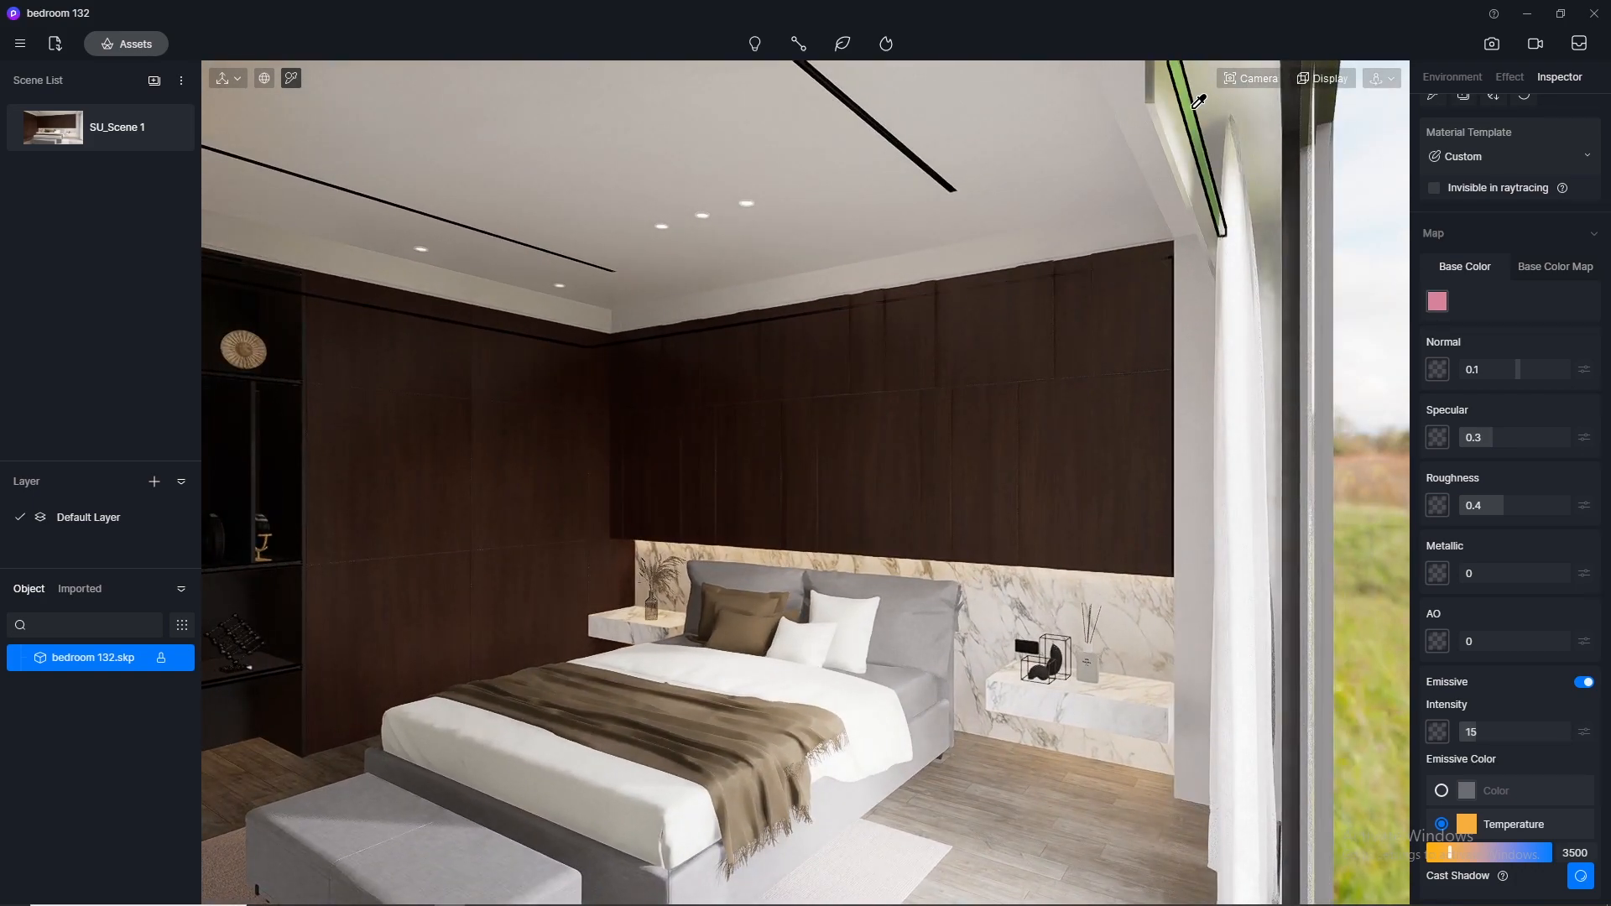
pyautogui.click(1198, 151)
pyautogui.click(54, 142)
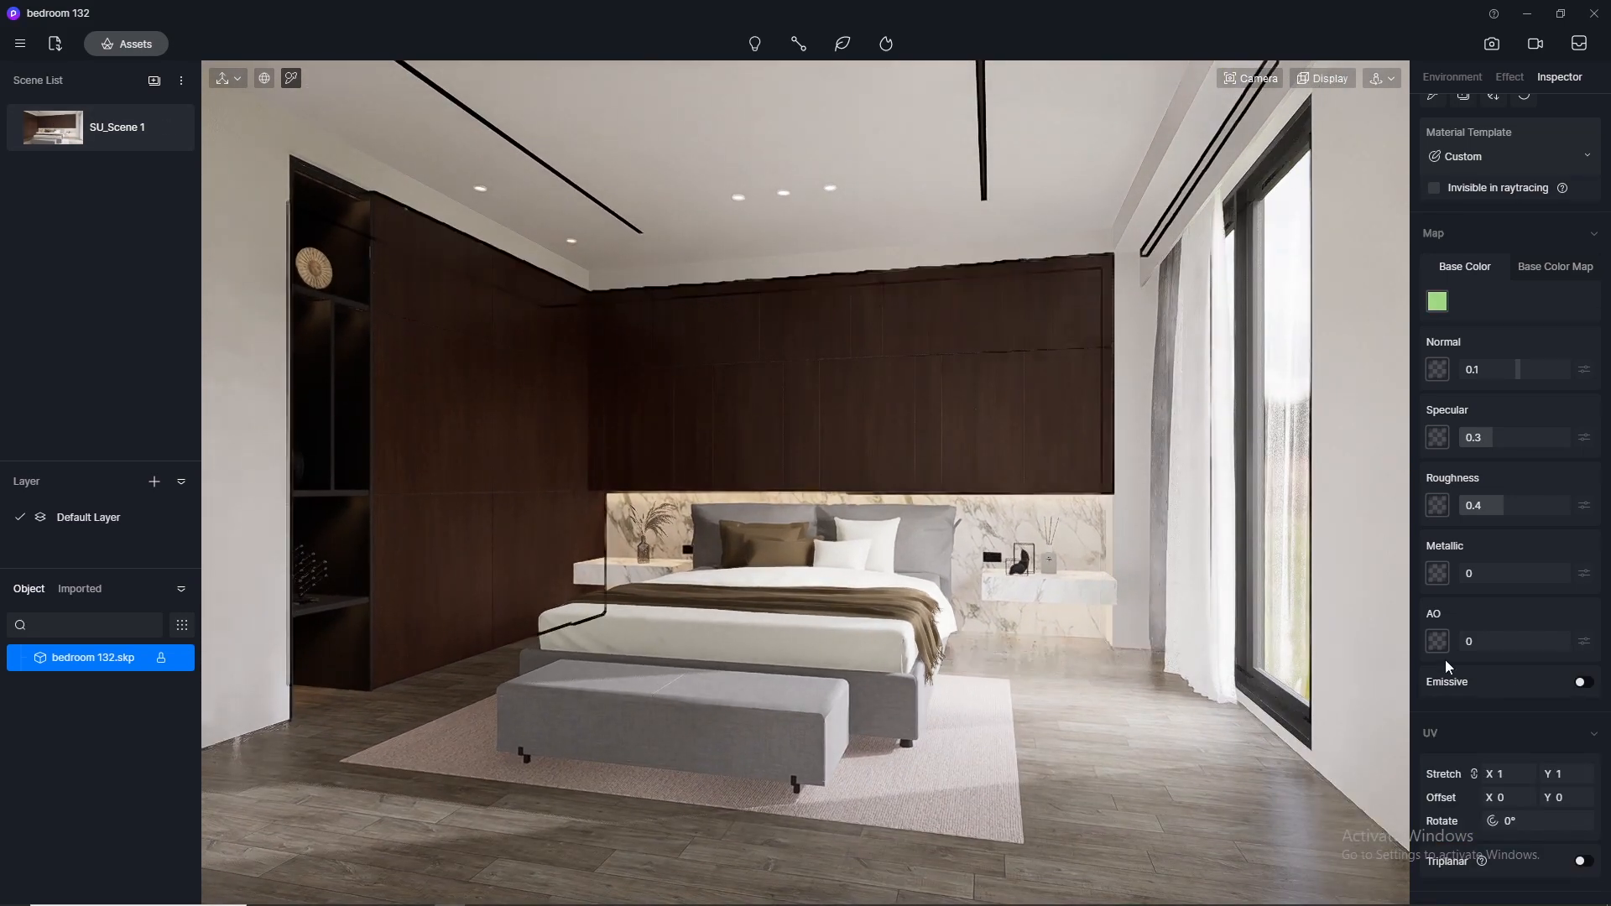
# Make the curtain-recess LED material emissive with a color temperature of 3500 and an intensity of 10
pyautogui.click(1592, 686)
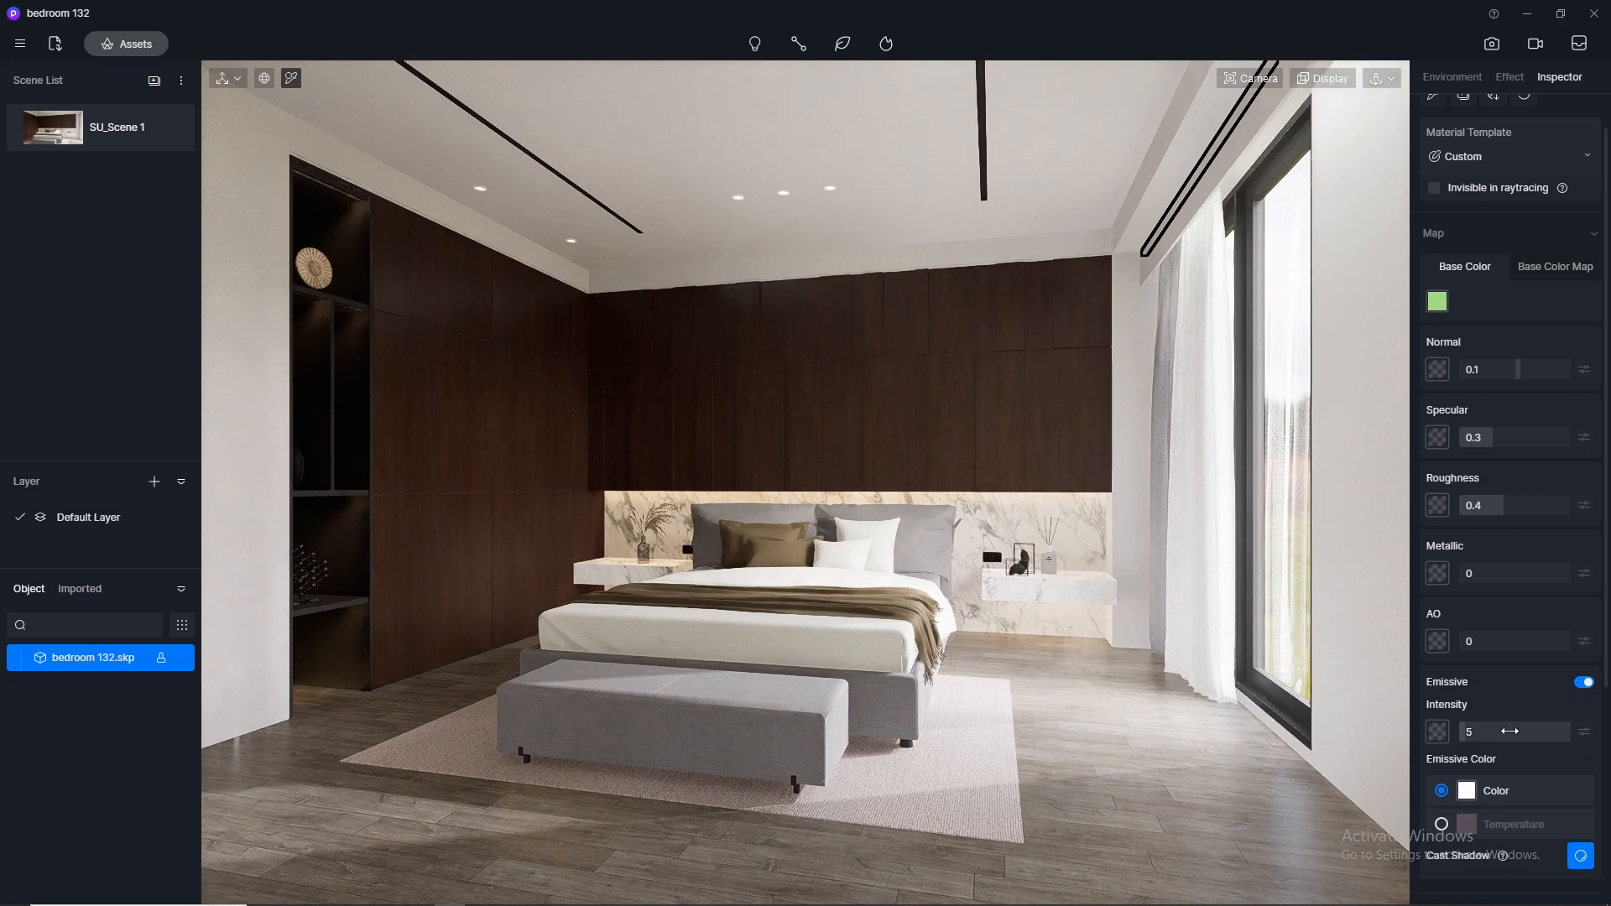
pyautogui.click(1442, 824)
pyautogui.doubleClick(1577, 852)
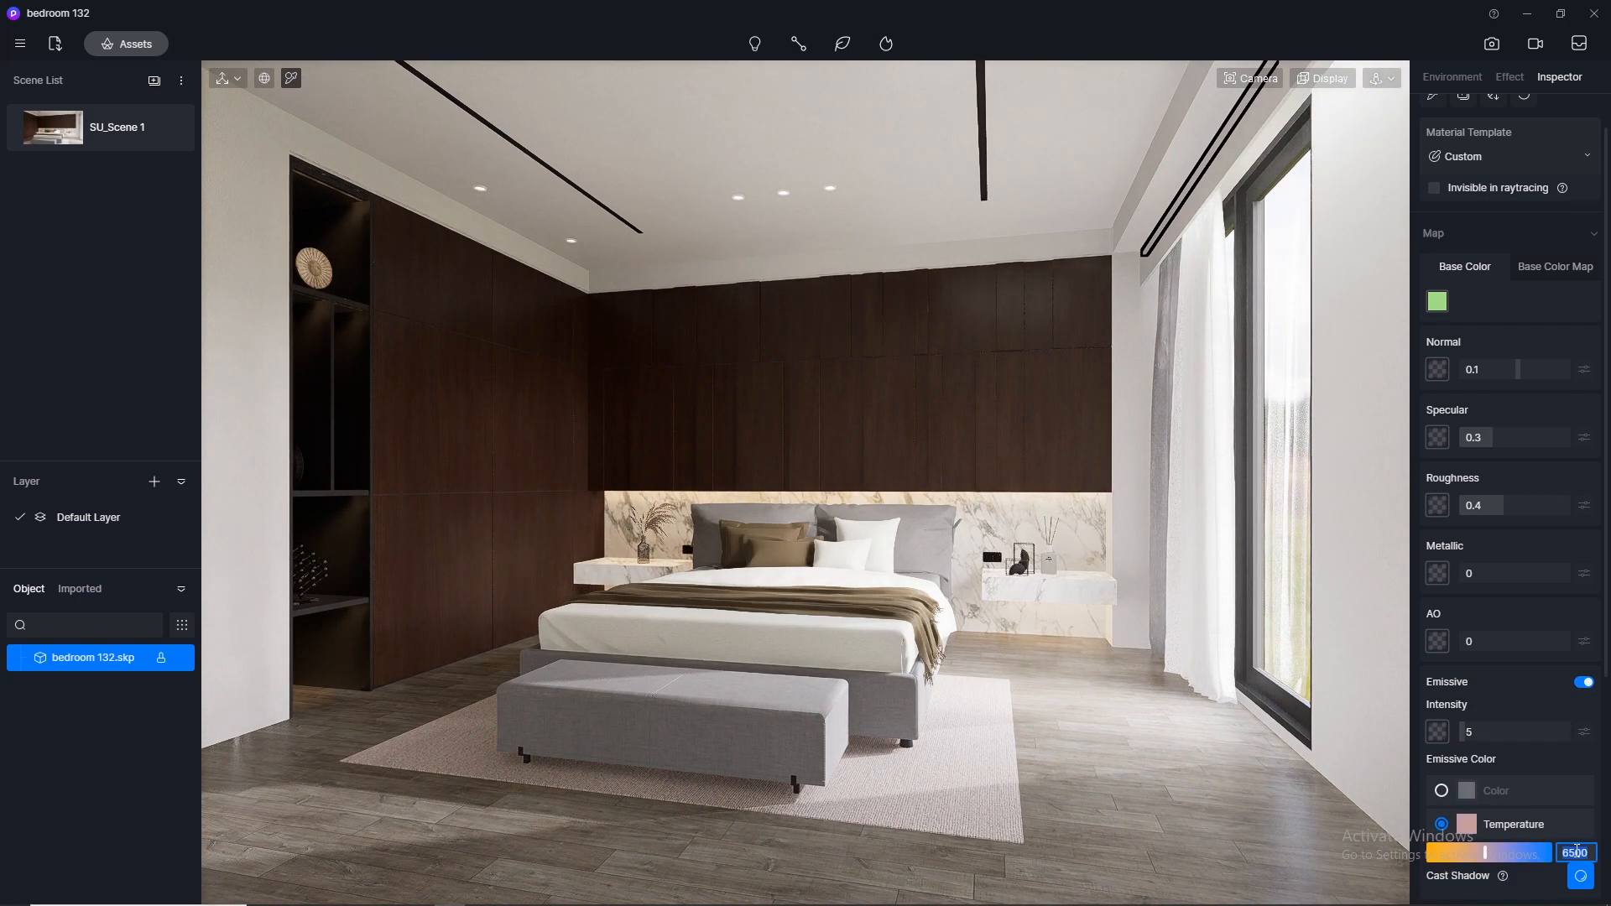
pyautogui.write('3500')
pyautogui.press('Return')
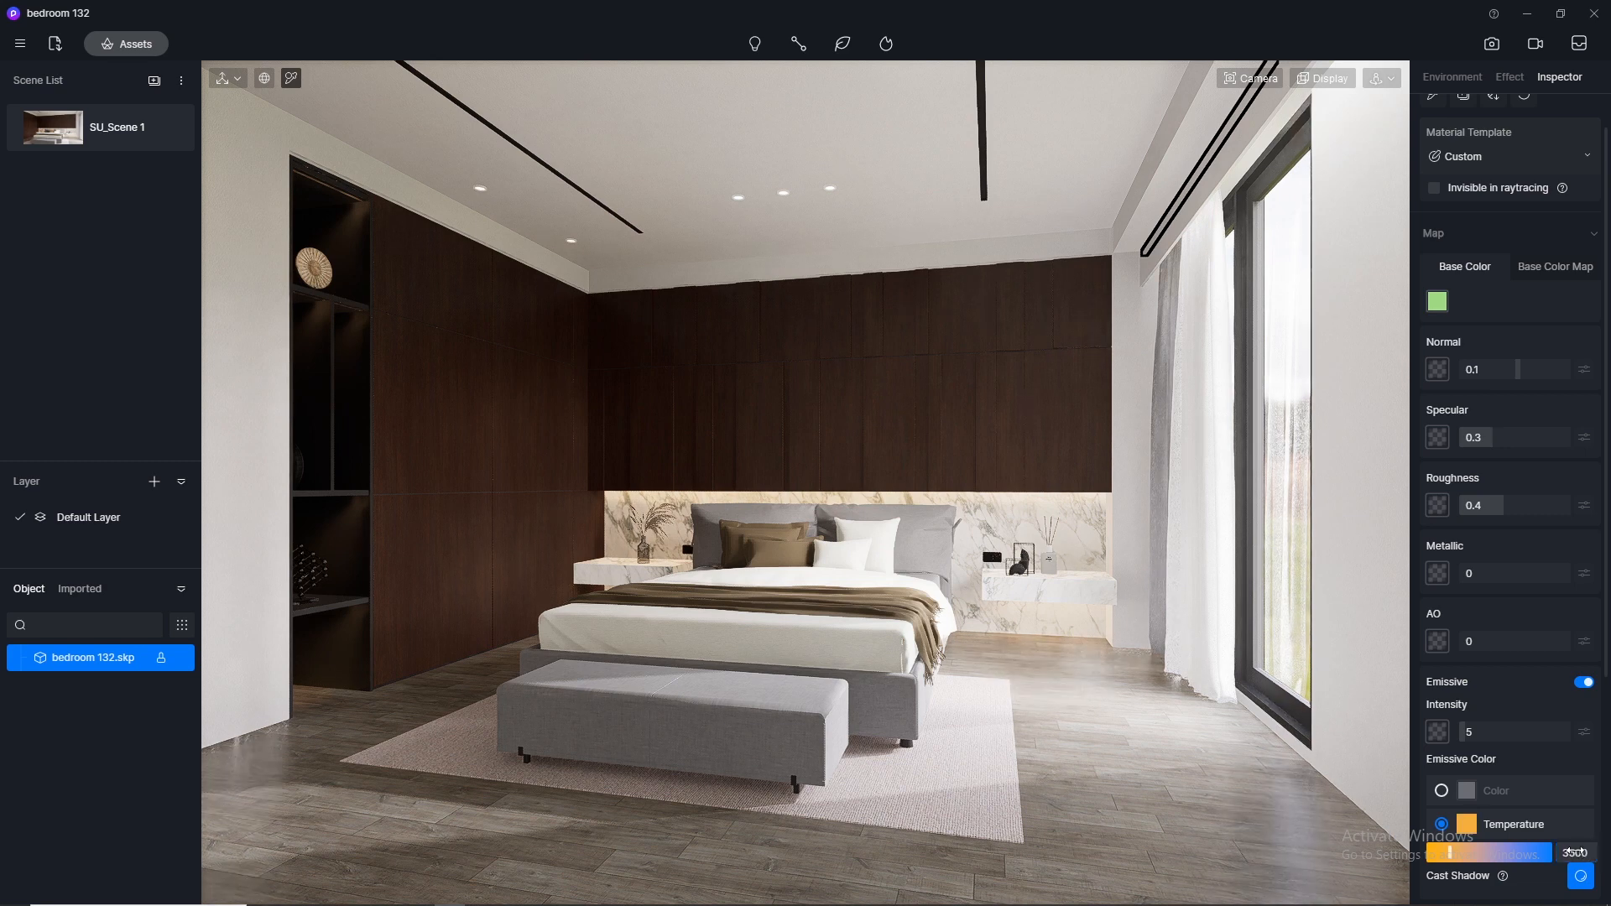
pyautogui.click(1491, 730)
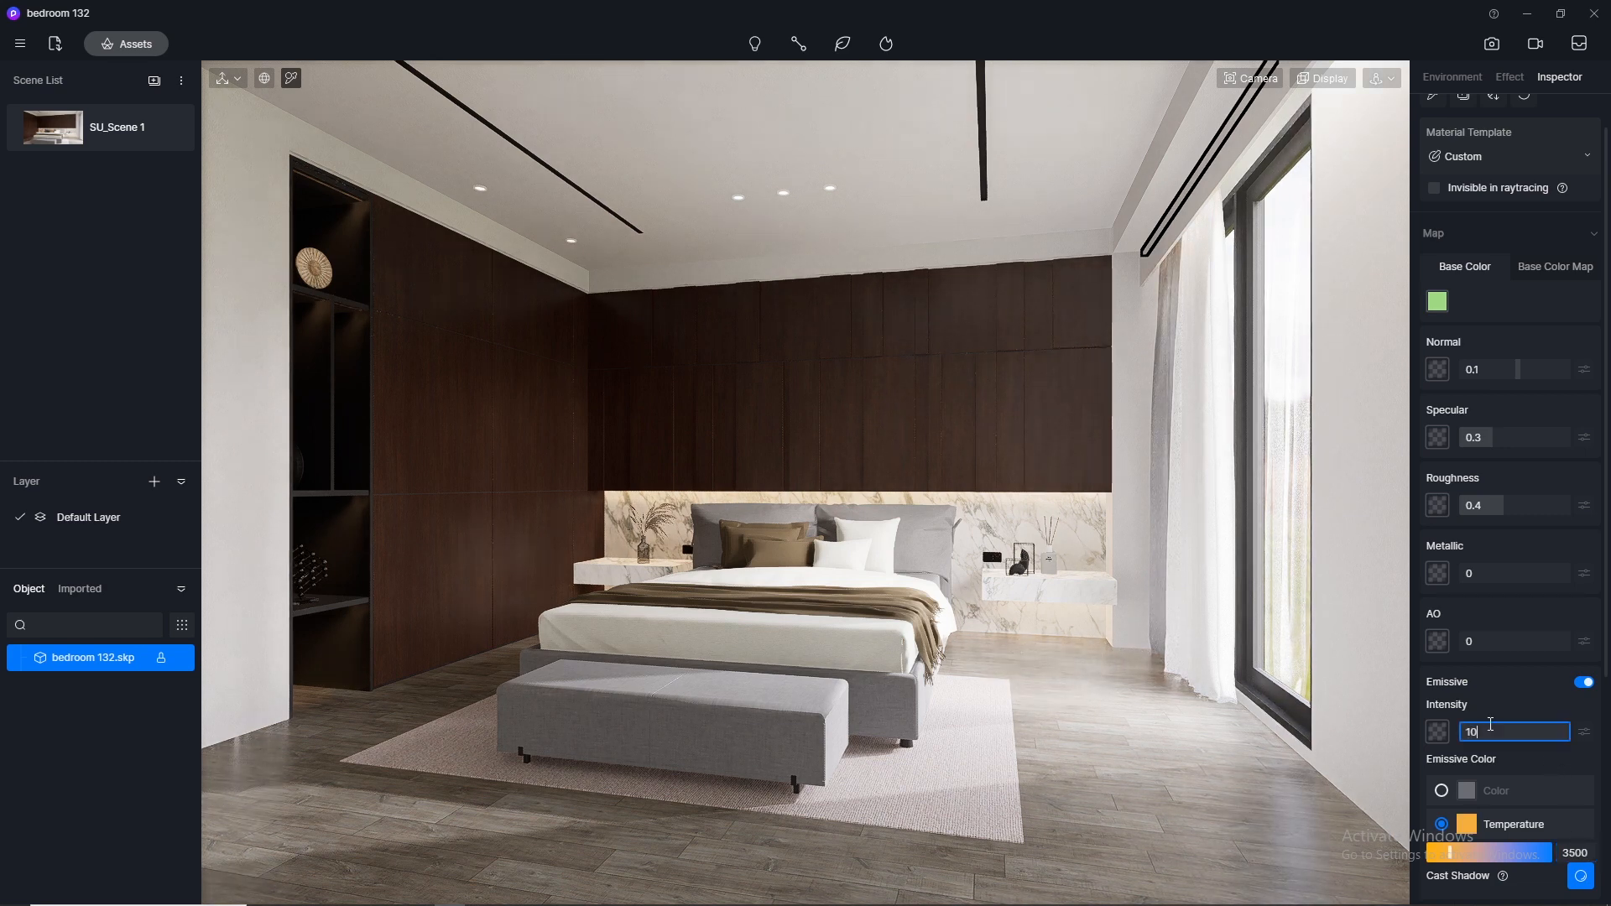
pyautogui.press('Return')
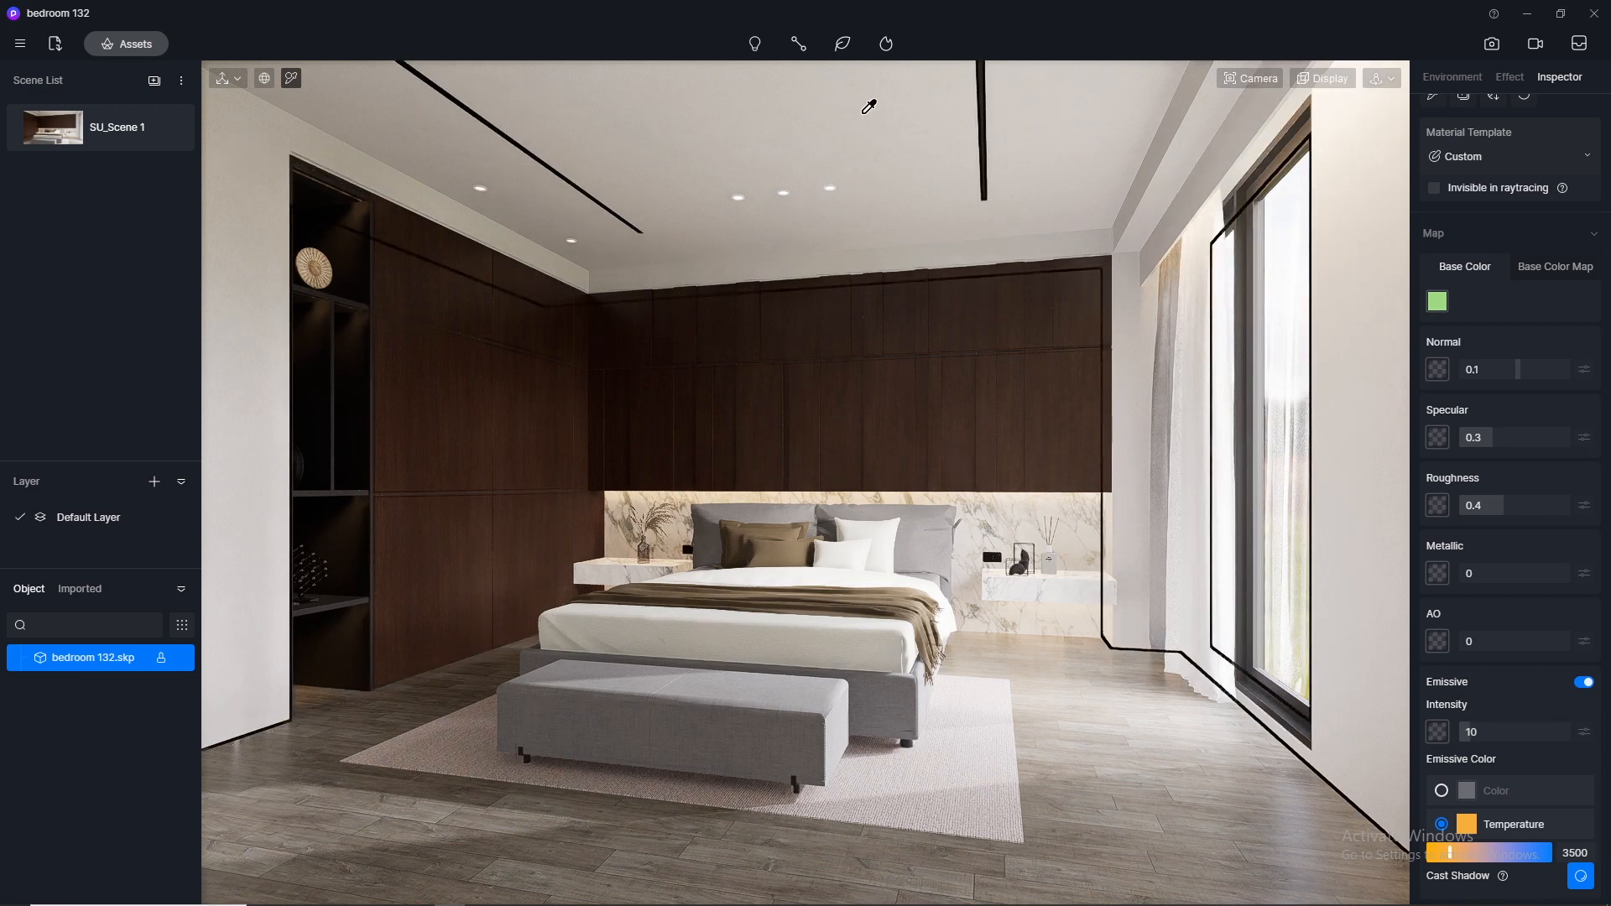
# Place a spotlight just below the front ceiling downlight beside the wood wardrobe wall
pyautogui.click(755, 43)
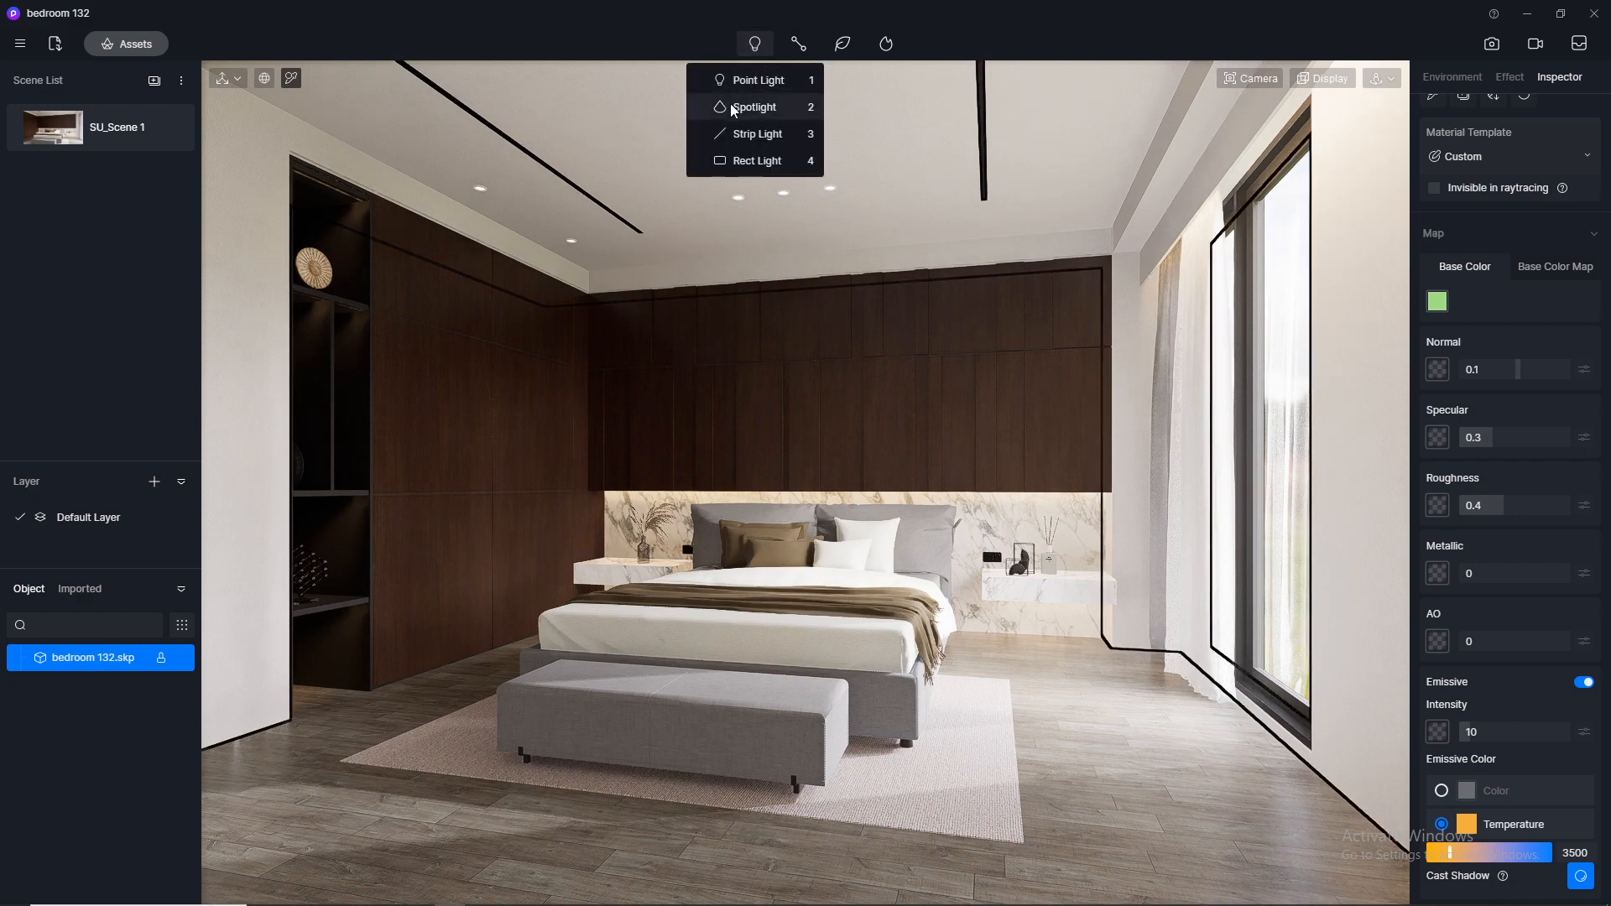
pyautogui.click(733, 109)
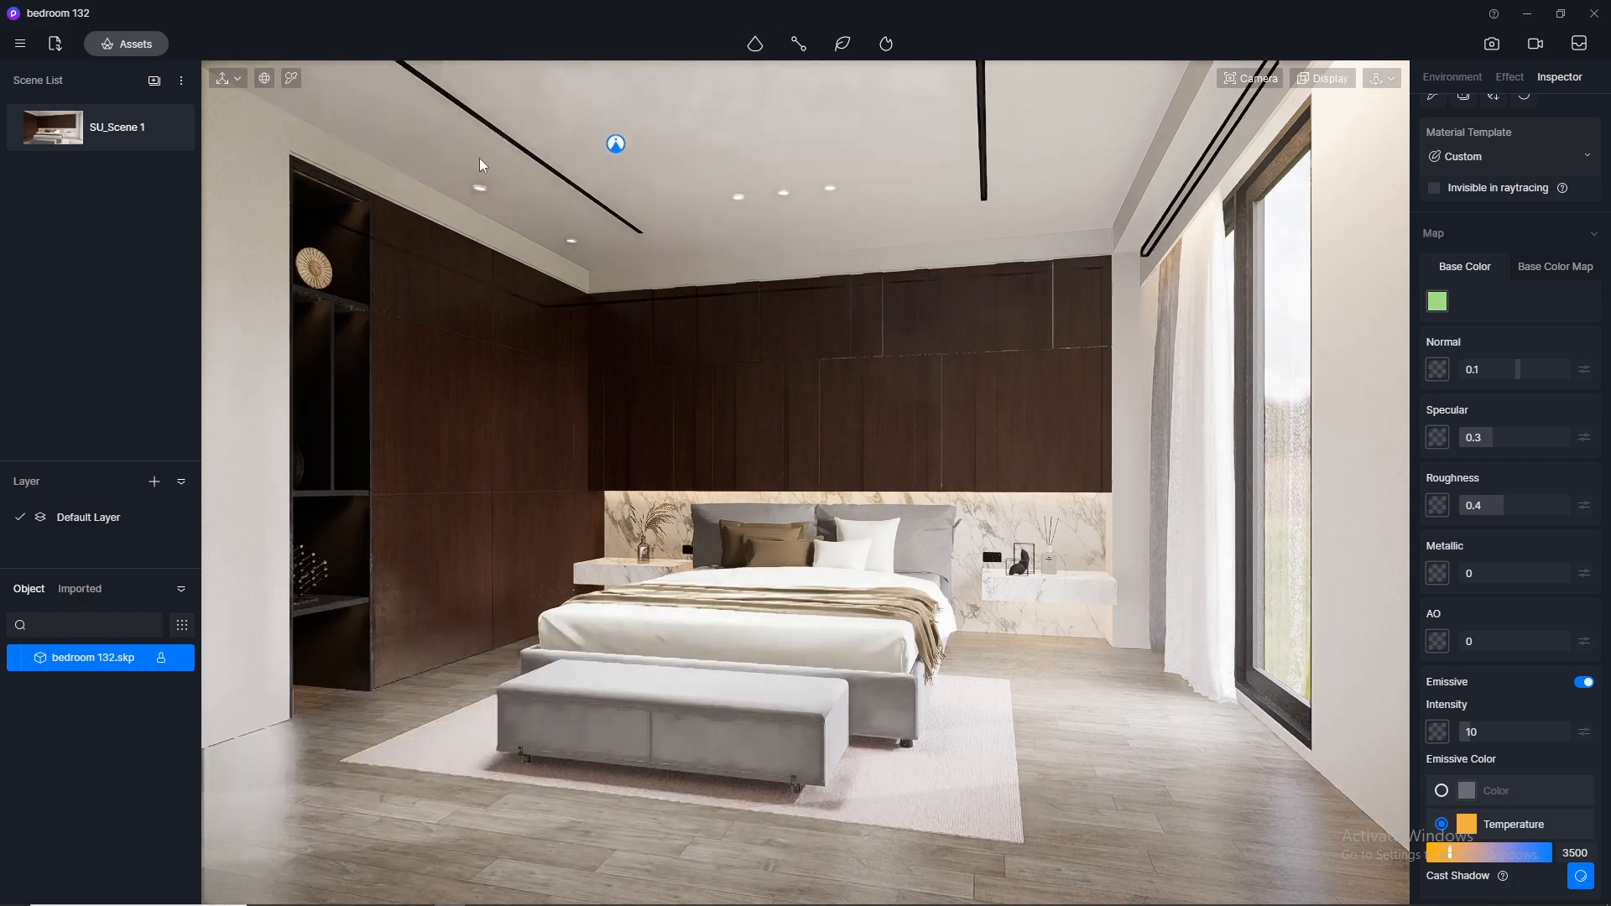
pyautogui.click(484, 201)
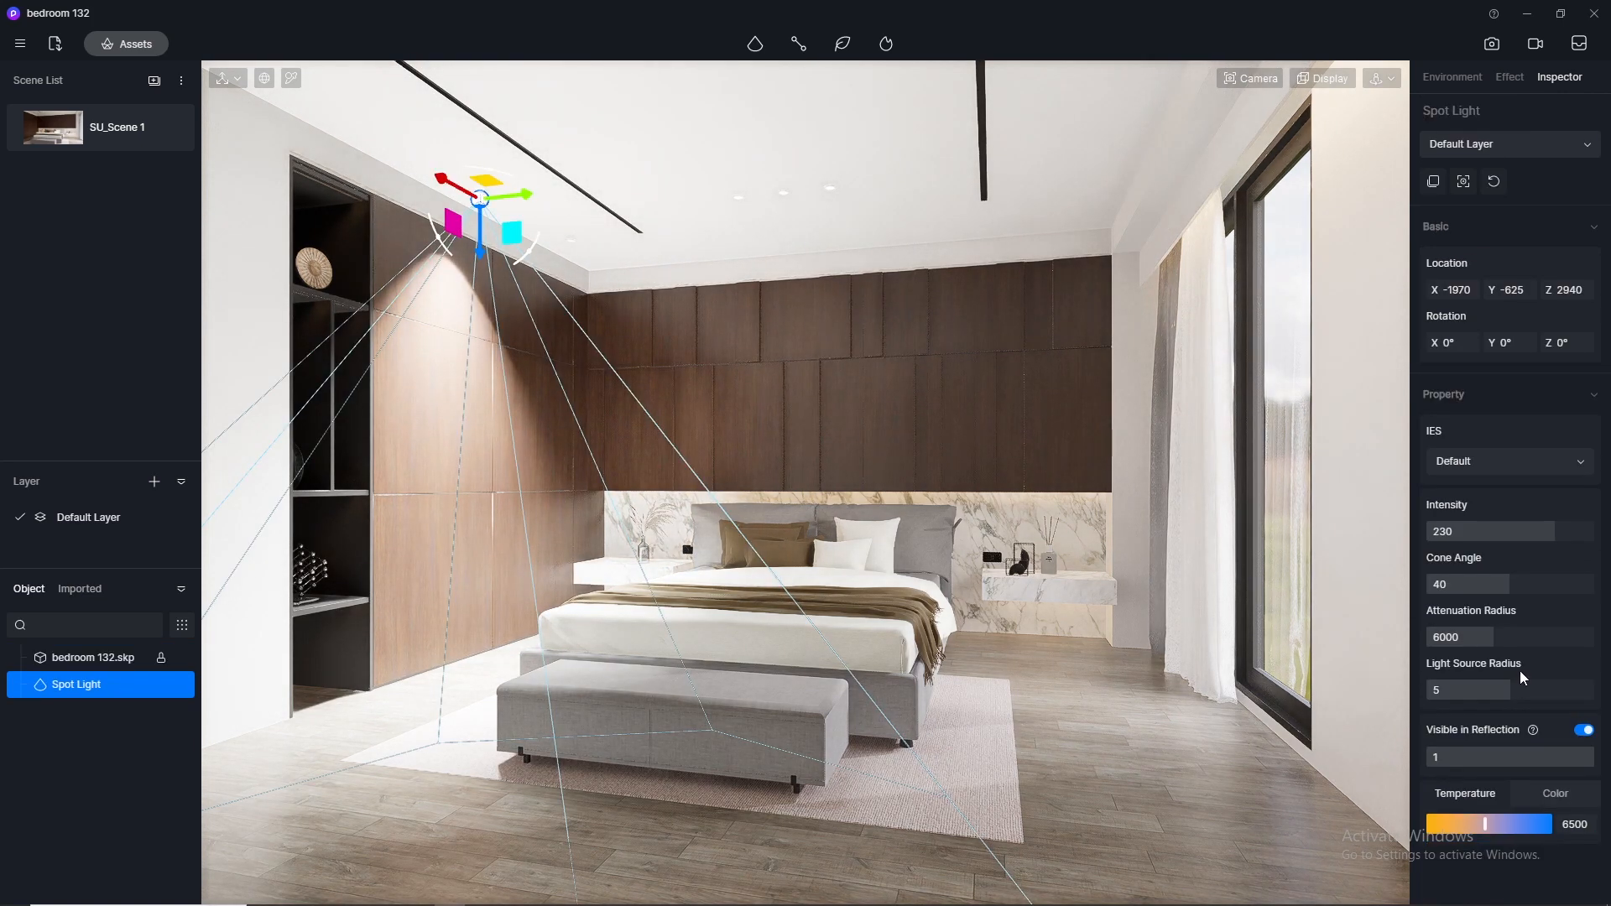
# Set the spotlight's attenuation radius to about 3458, its intensity to 1 and its color temperature to 3500
pyautogui.moveTo(1495, 637); pyautogui.dragTo(1464, 638)
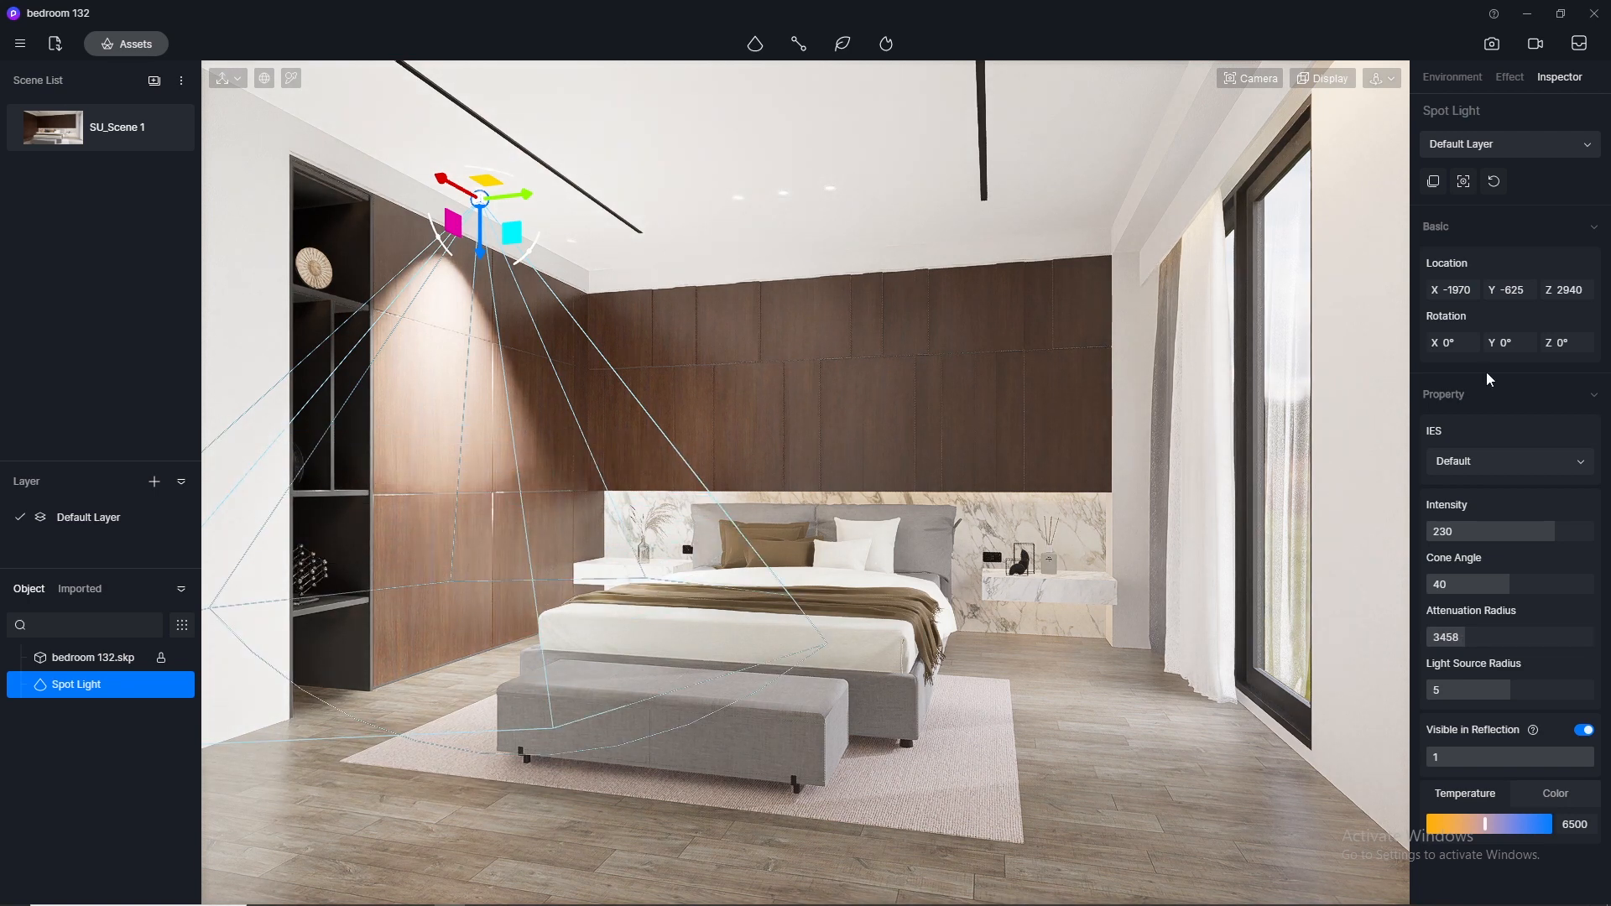
pyautogui.click(1481, 531)
pyautogui.press('Return')
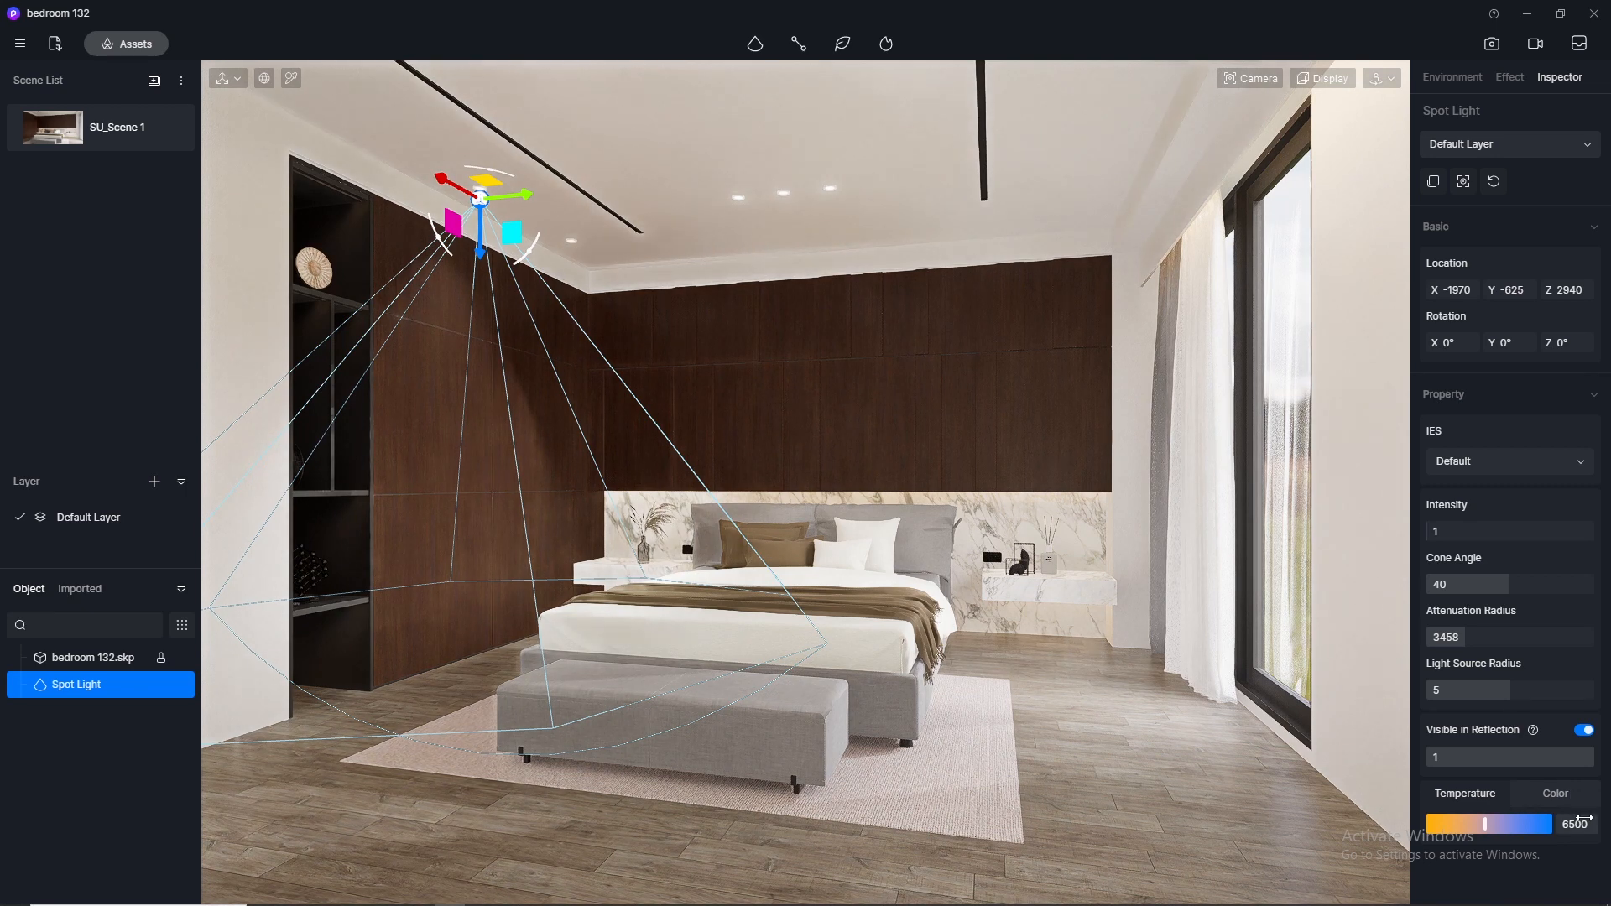
pyautogui.press('Return')
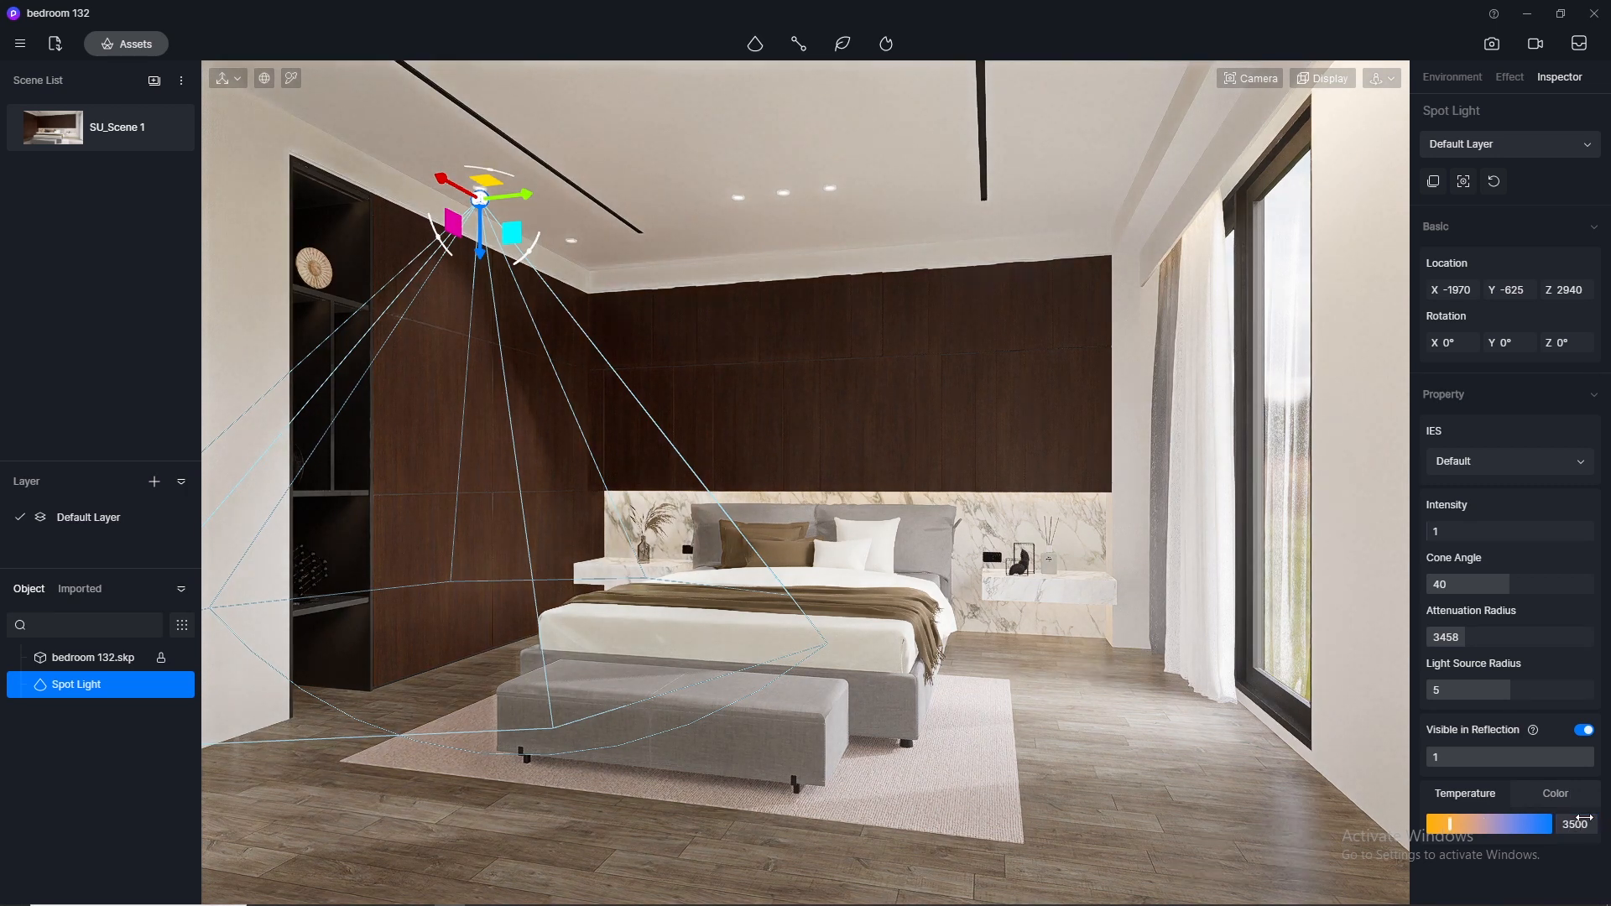
pyautogui.click(1186, 821)
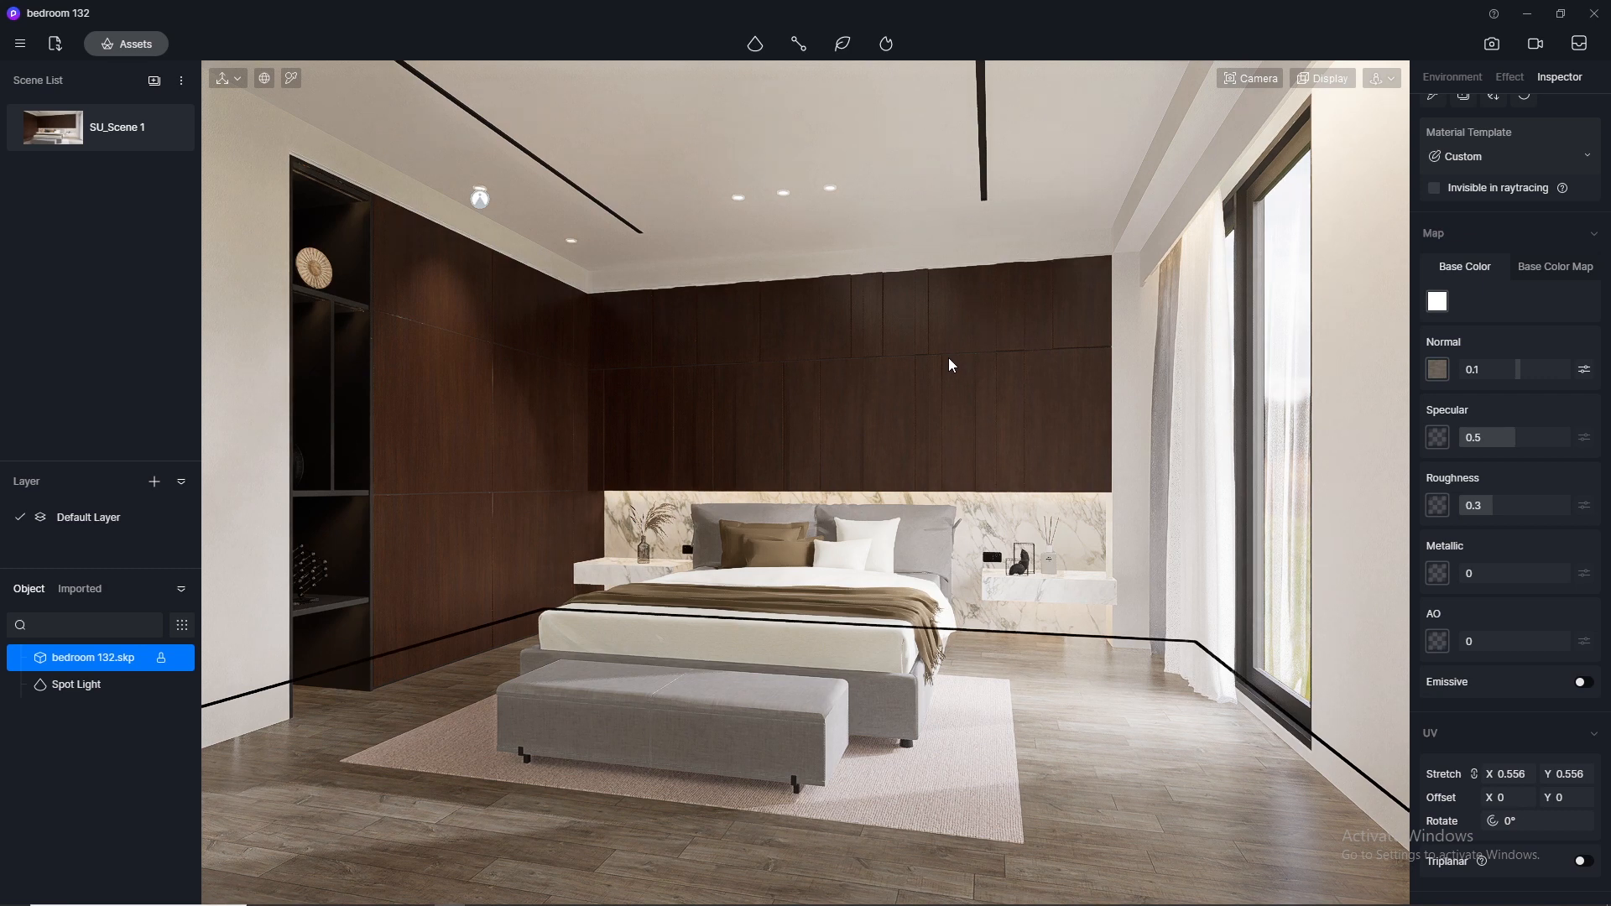
# Raise the wardrobe spotlight's intensity to 2
pyautogui.click(480, 201)
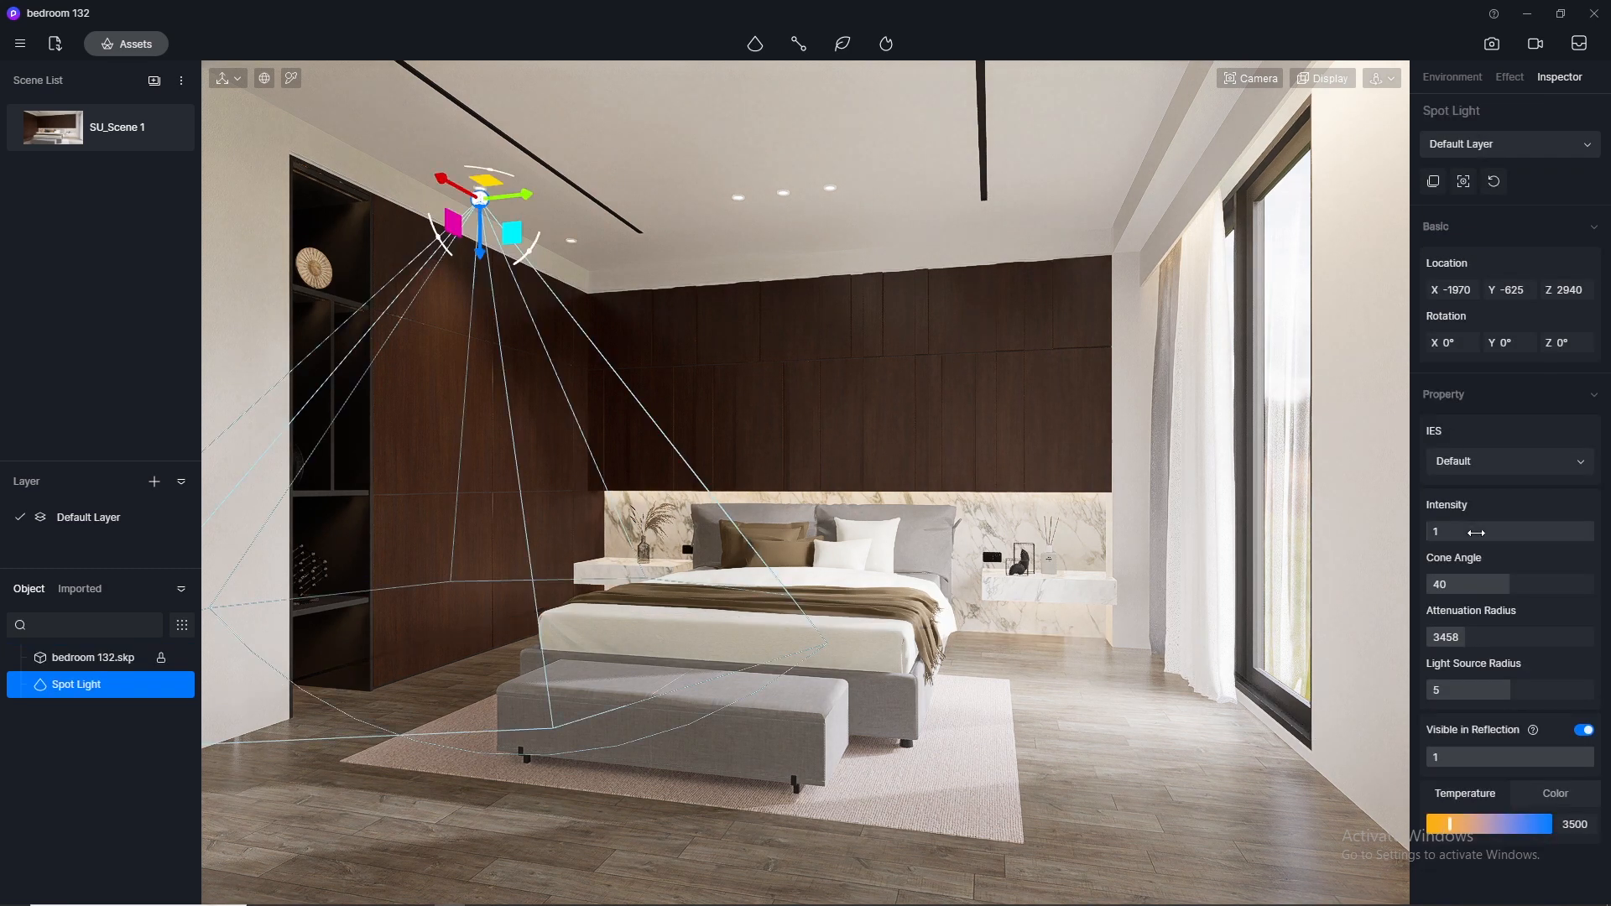
pyautogui.click(1478, 534)
pyautogui.press('Return')
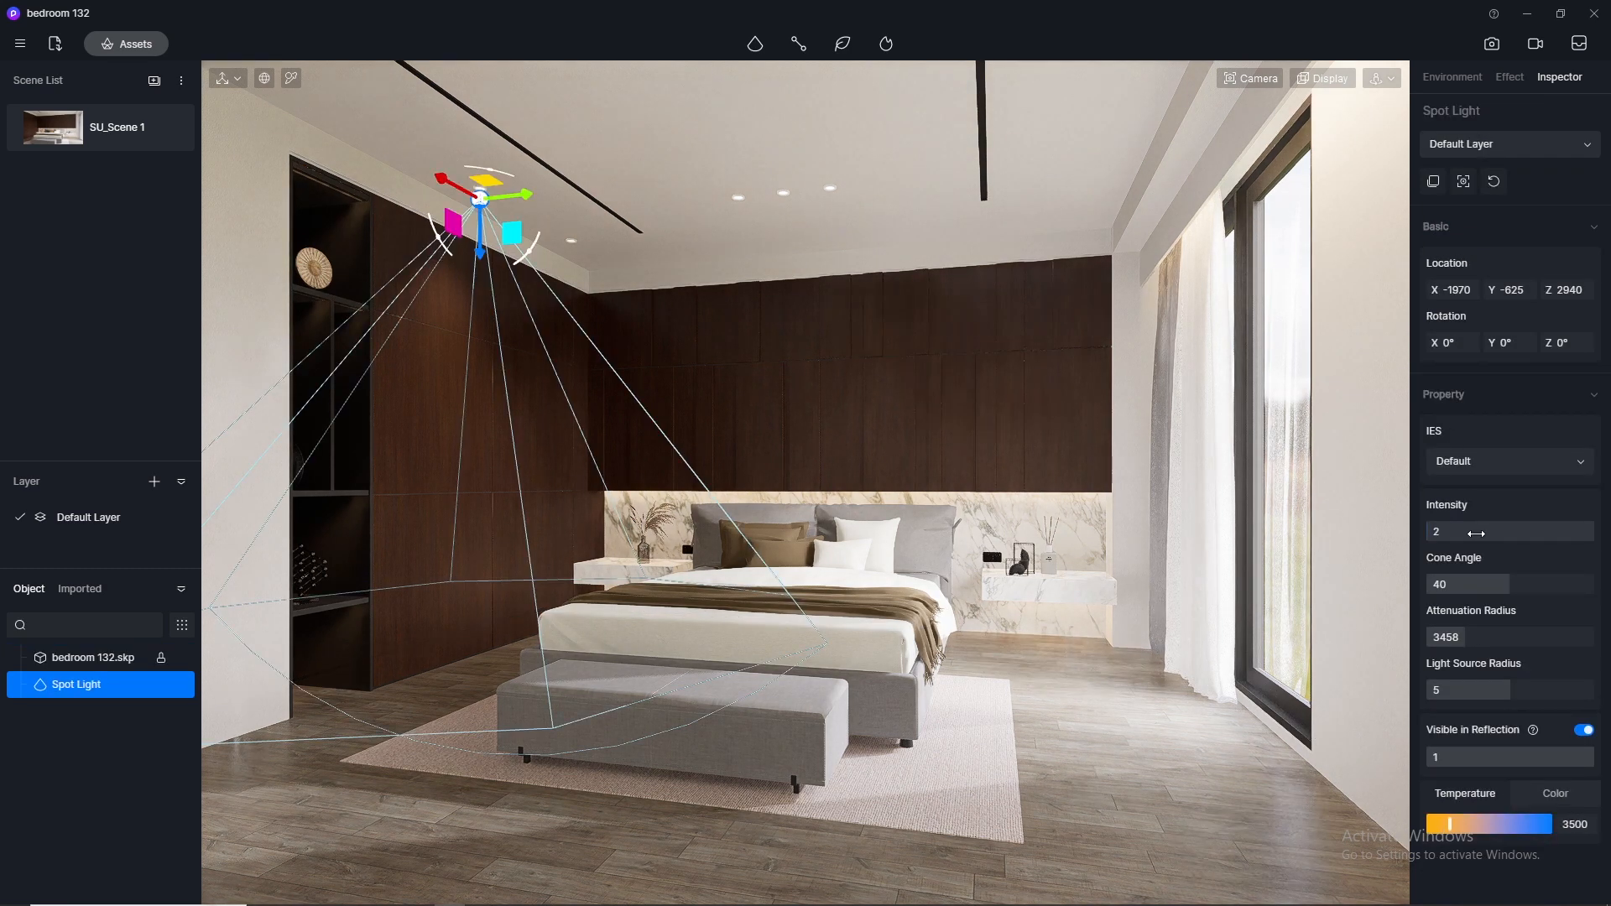
pyautogui.click(1089, 692)
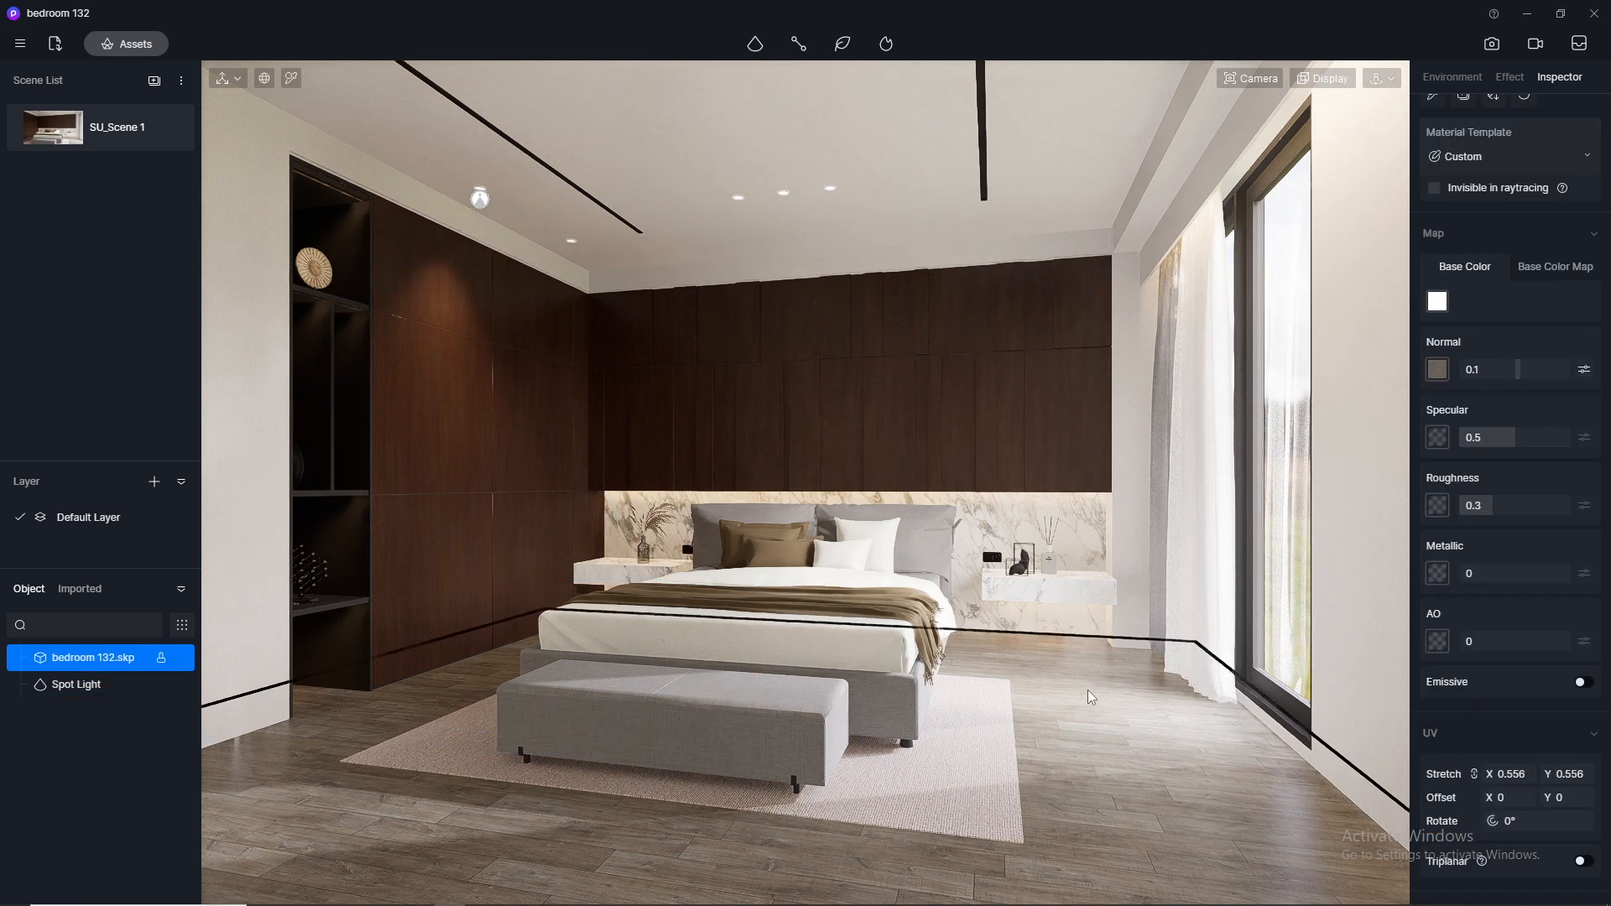
# Copy the wardrobe spotlight along the X axis to the second downlight nearer the headboard wall, at about X -937
pyautogui.click(480, 202)
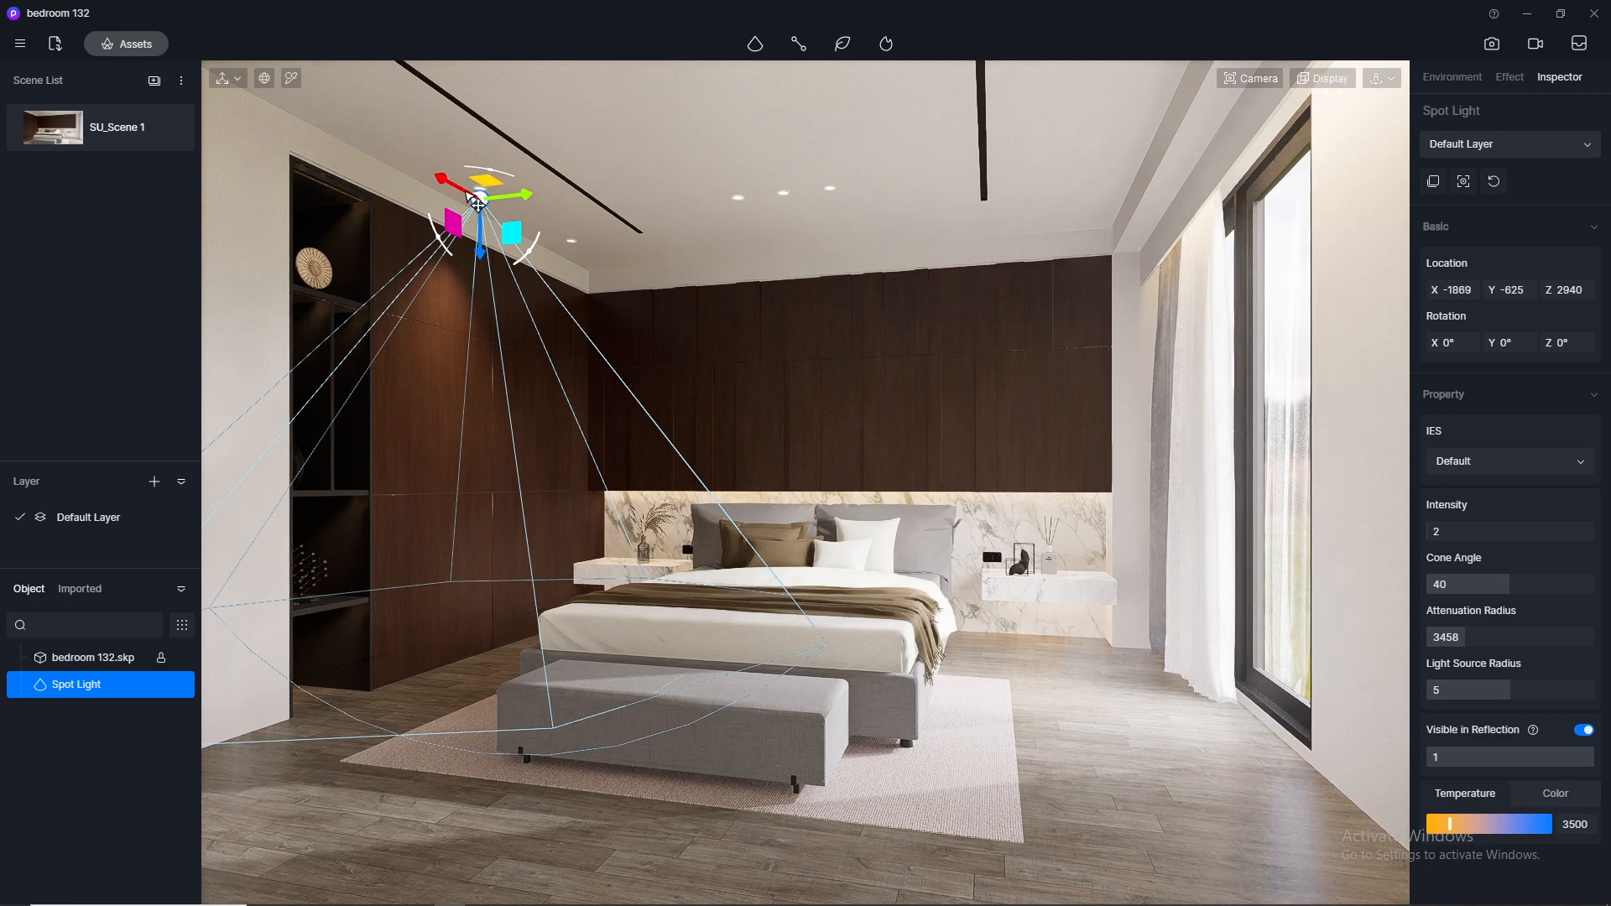
pyautogui.moveTo(444, 184); pyautogui.dragTo(568, 260)
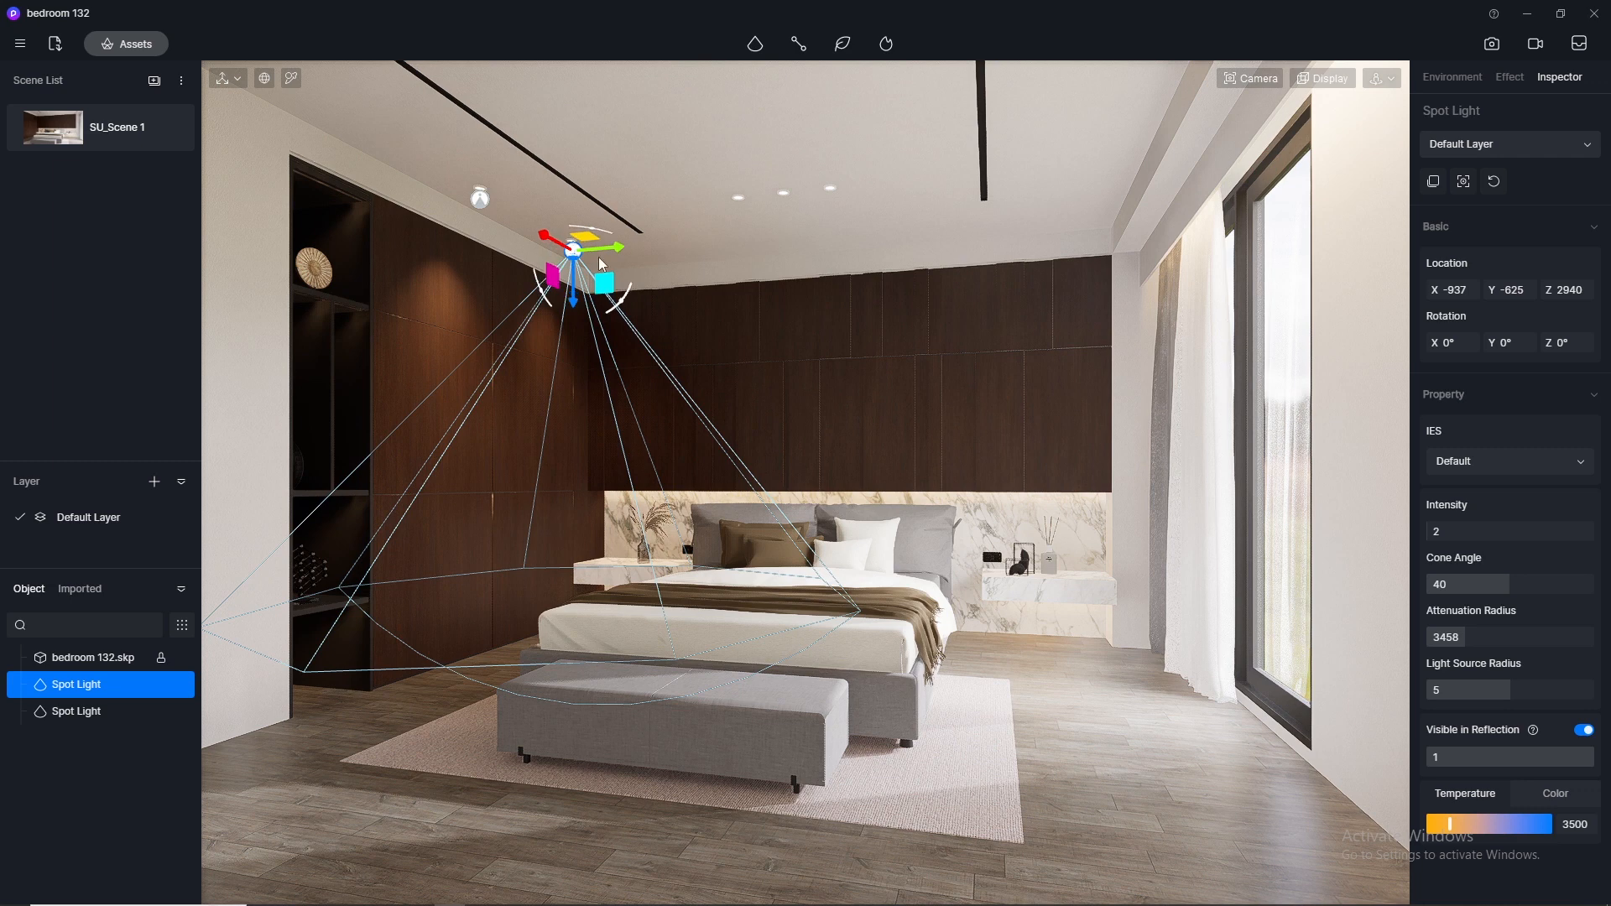
pyautogui.click(1139, 767)
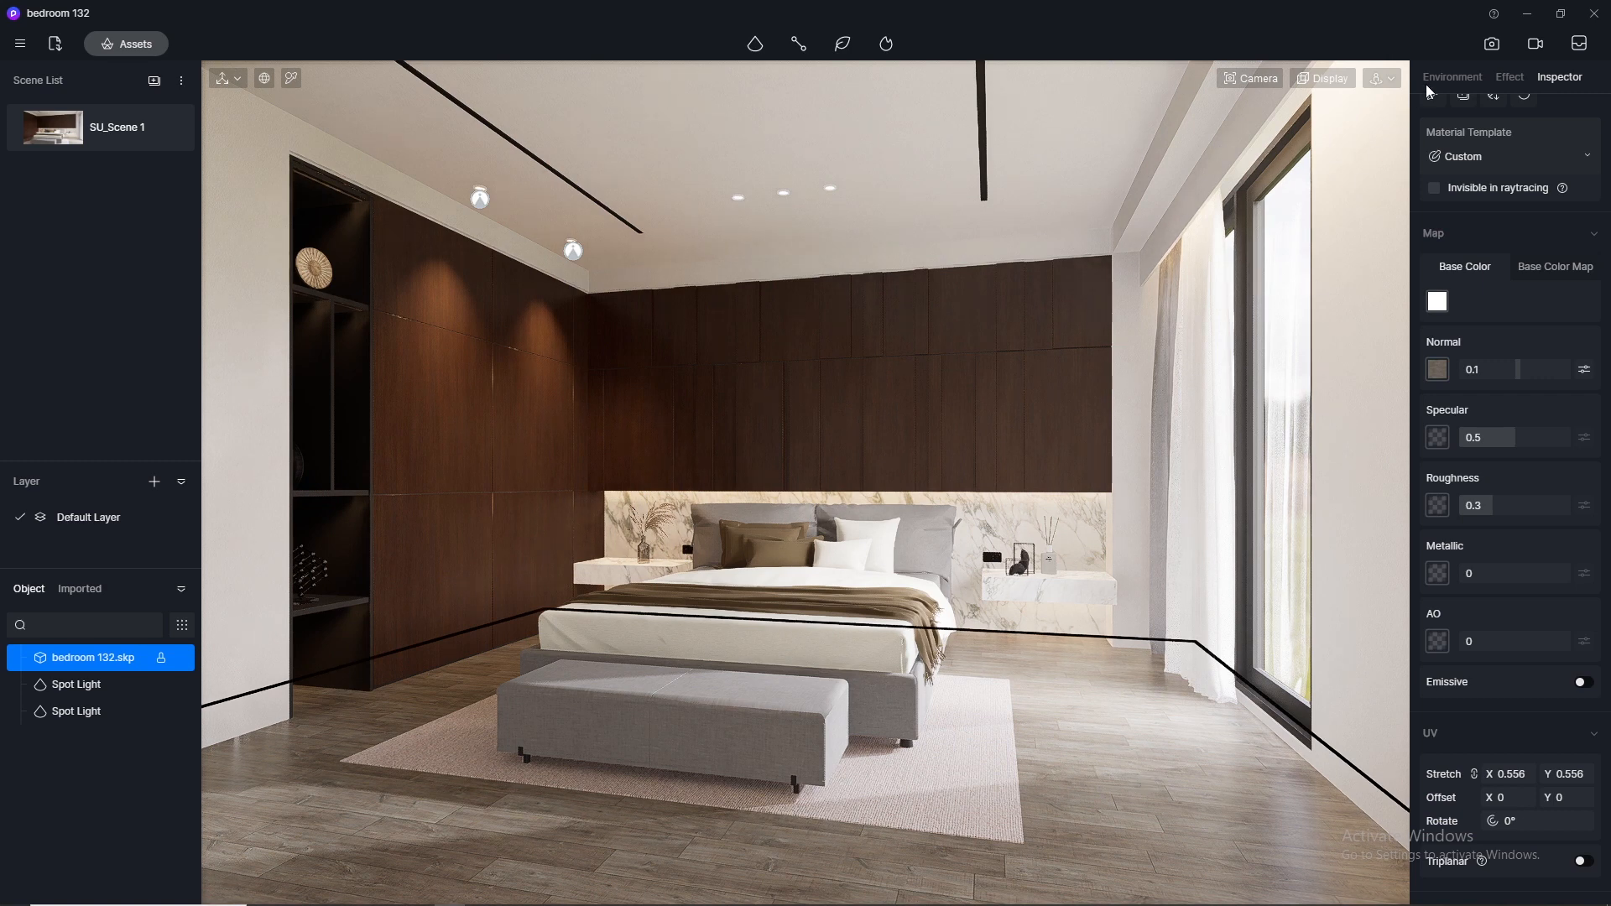
# Open the image render settings and update SU_Scene 1 with the new spotlights
pyautogui.click(1478, 52)
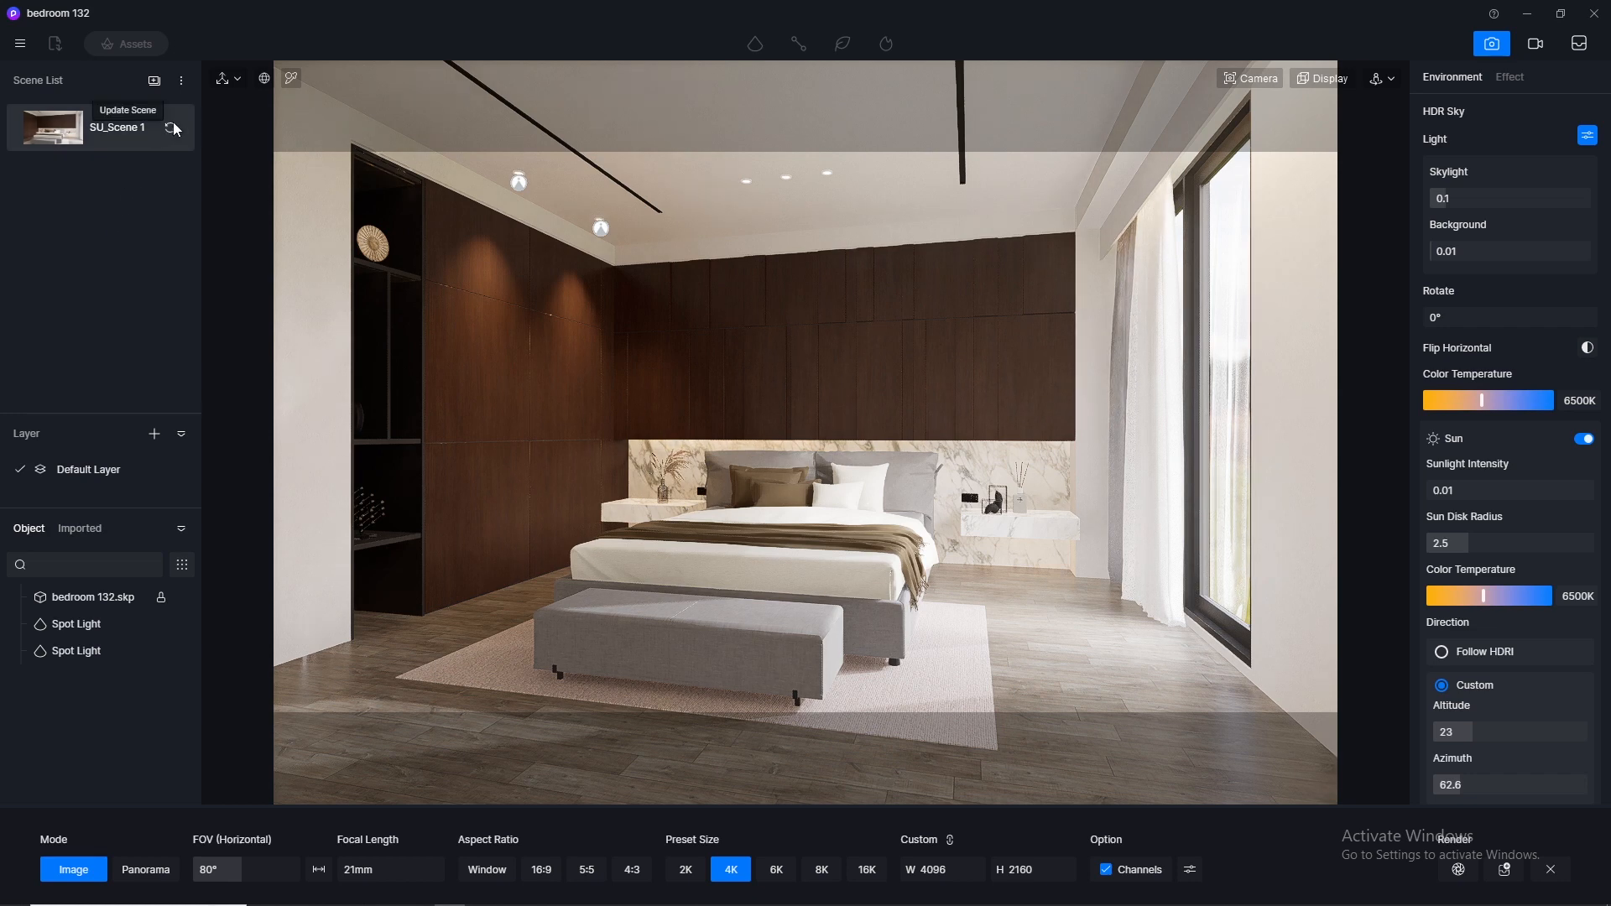
pyautogui.click(173, 125)
# Select both wardrobe spotlights and set their intensity to 1.5
pyautogui.click(513, 184)
pyautogui.keyDown('shift'); pyautogui.click(602, 232); pyautogui.keyUp('shift')
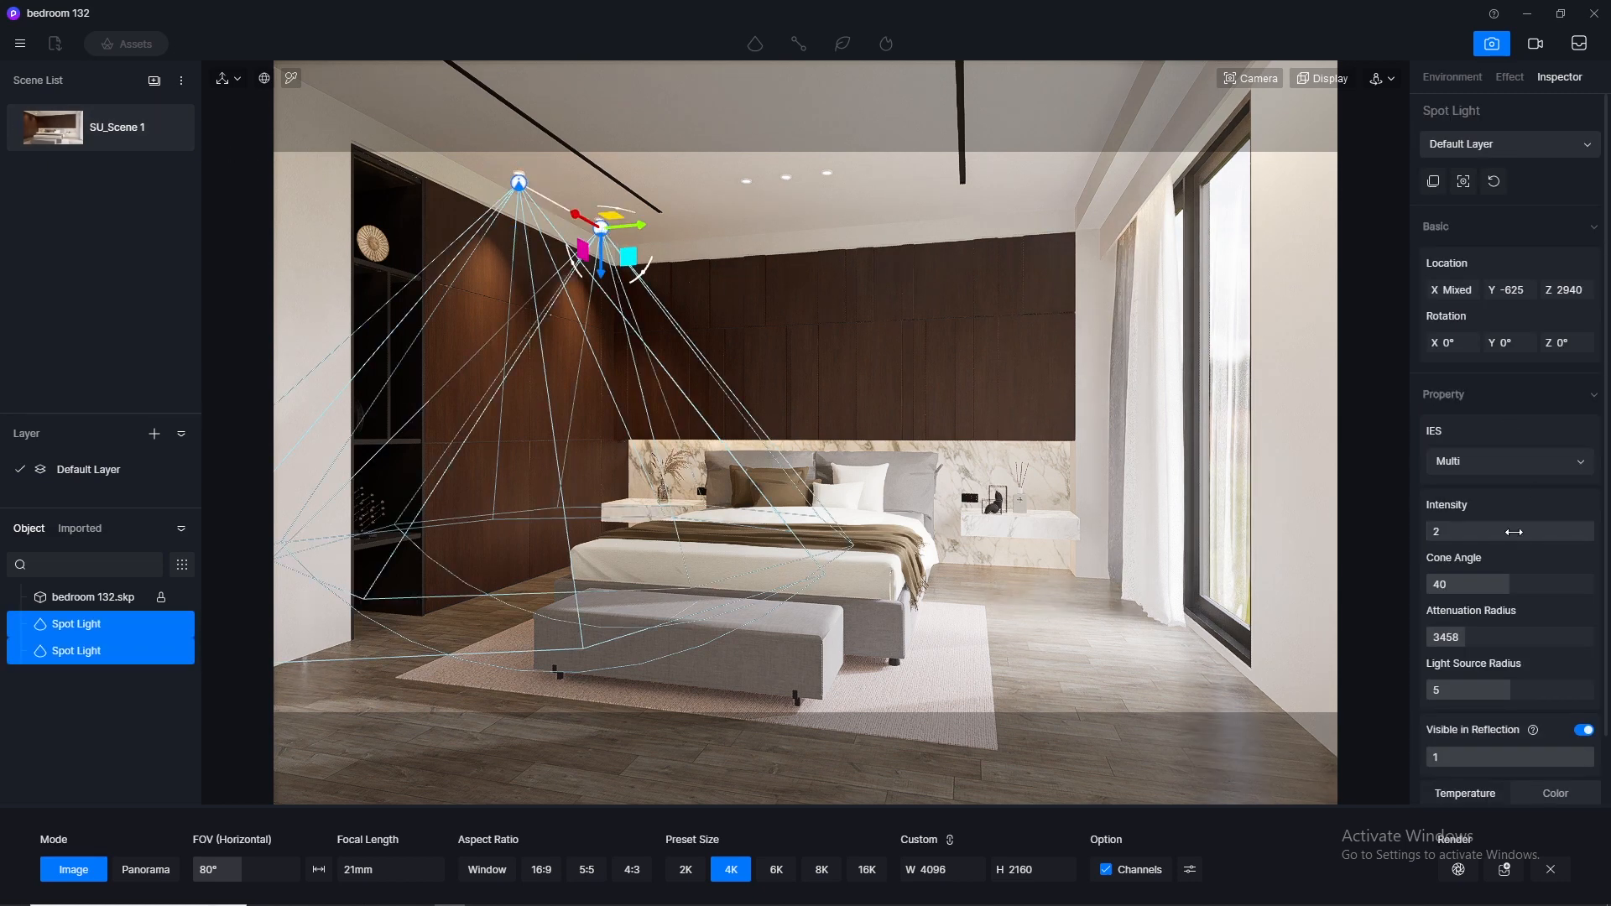
pyautogui.press('Return')
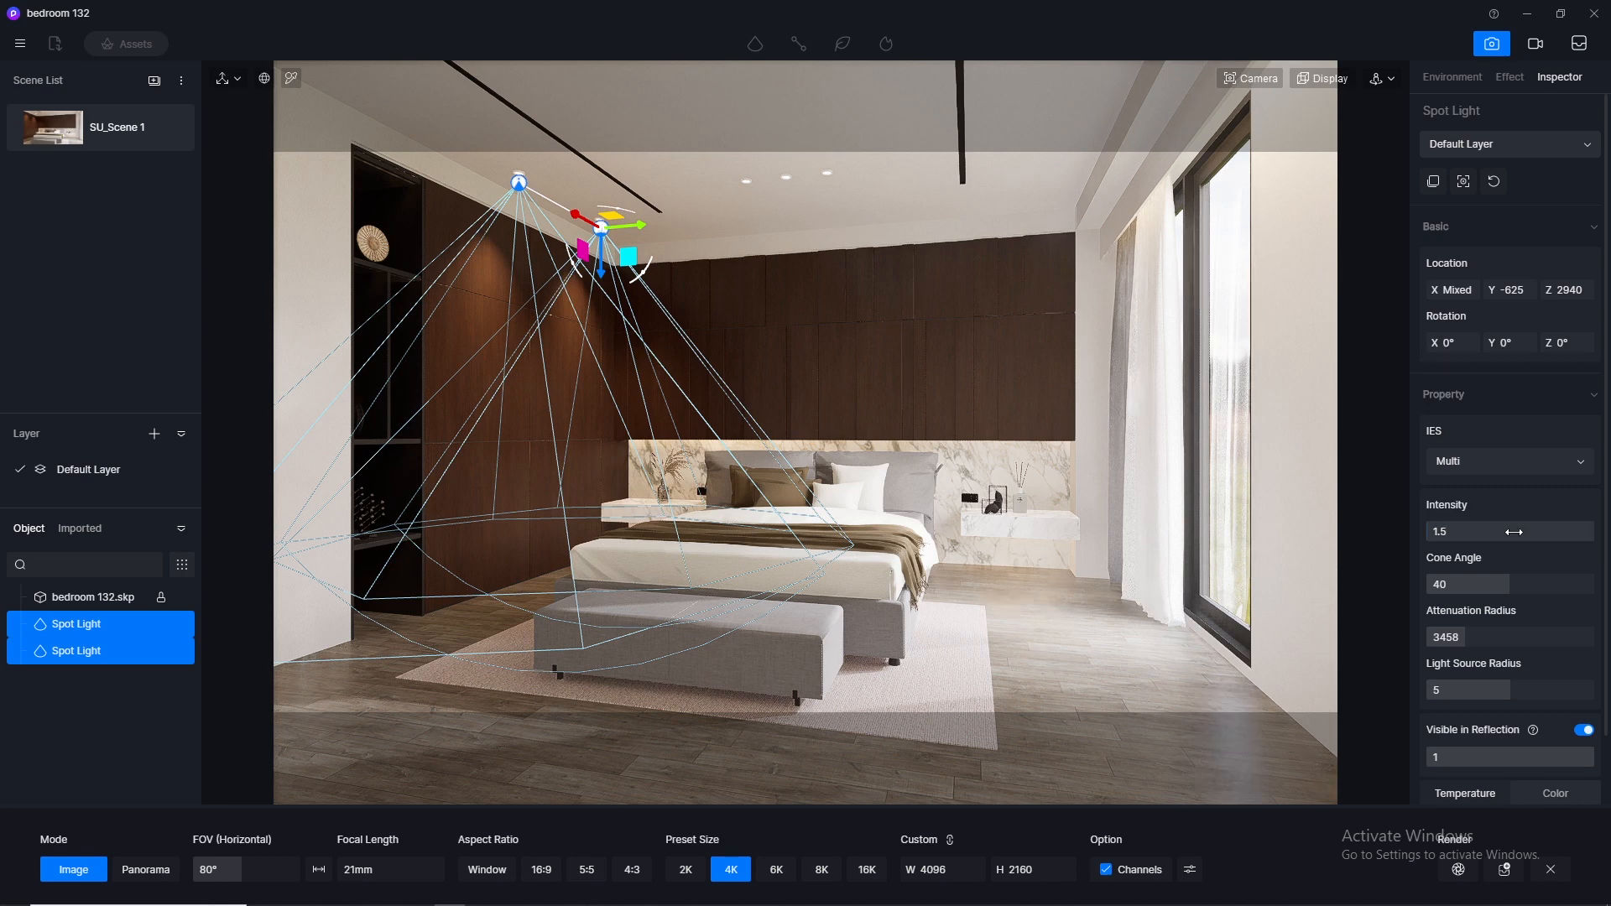
pyautogui.click(1084, 633)
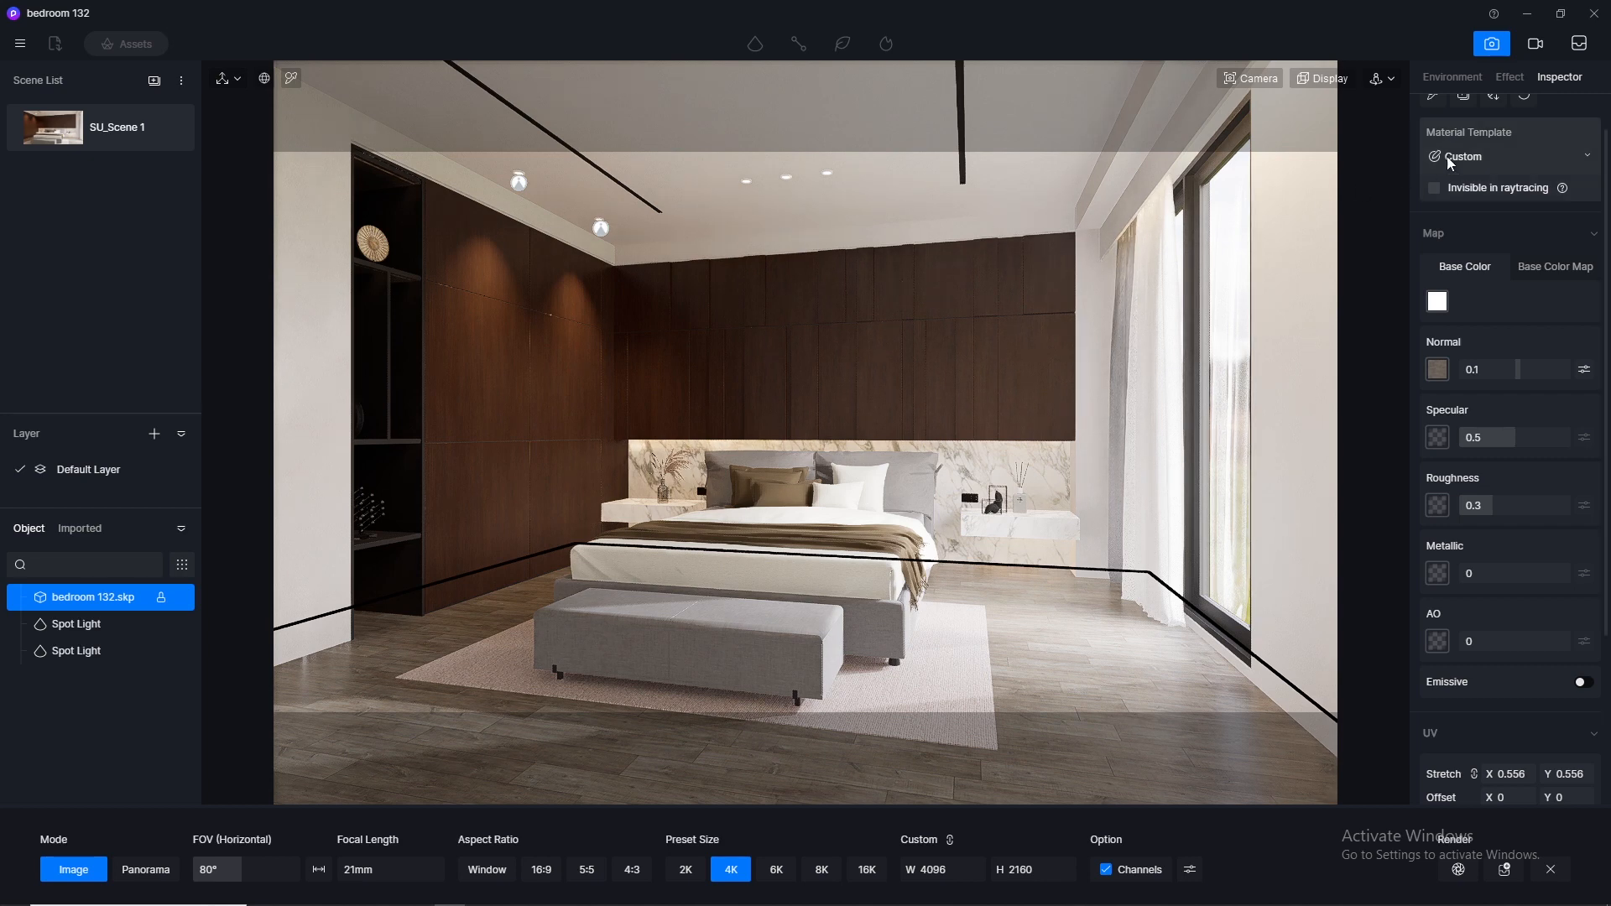
# Review the post-processing effect settings and set the white balance to 6000
pyautogui.click(1508, 81)
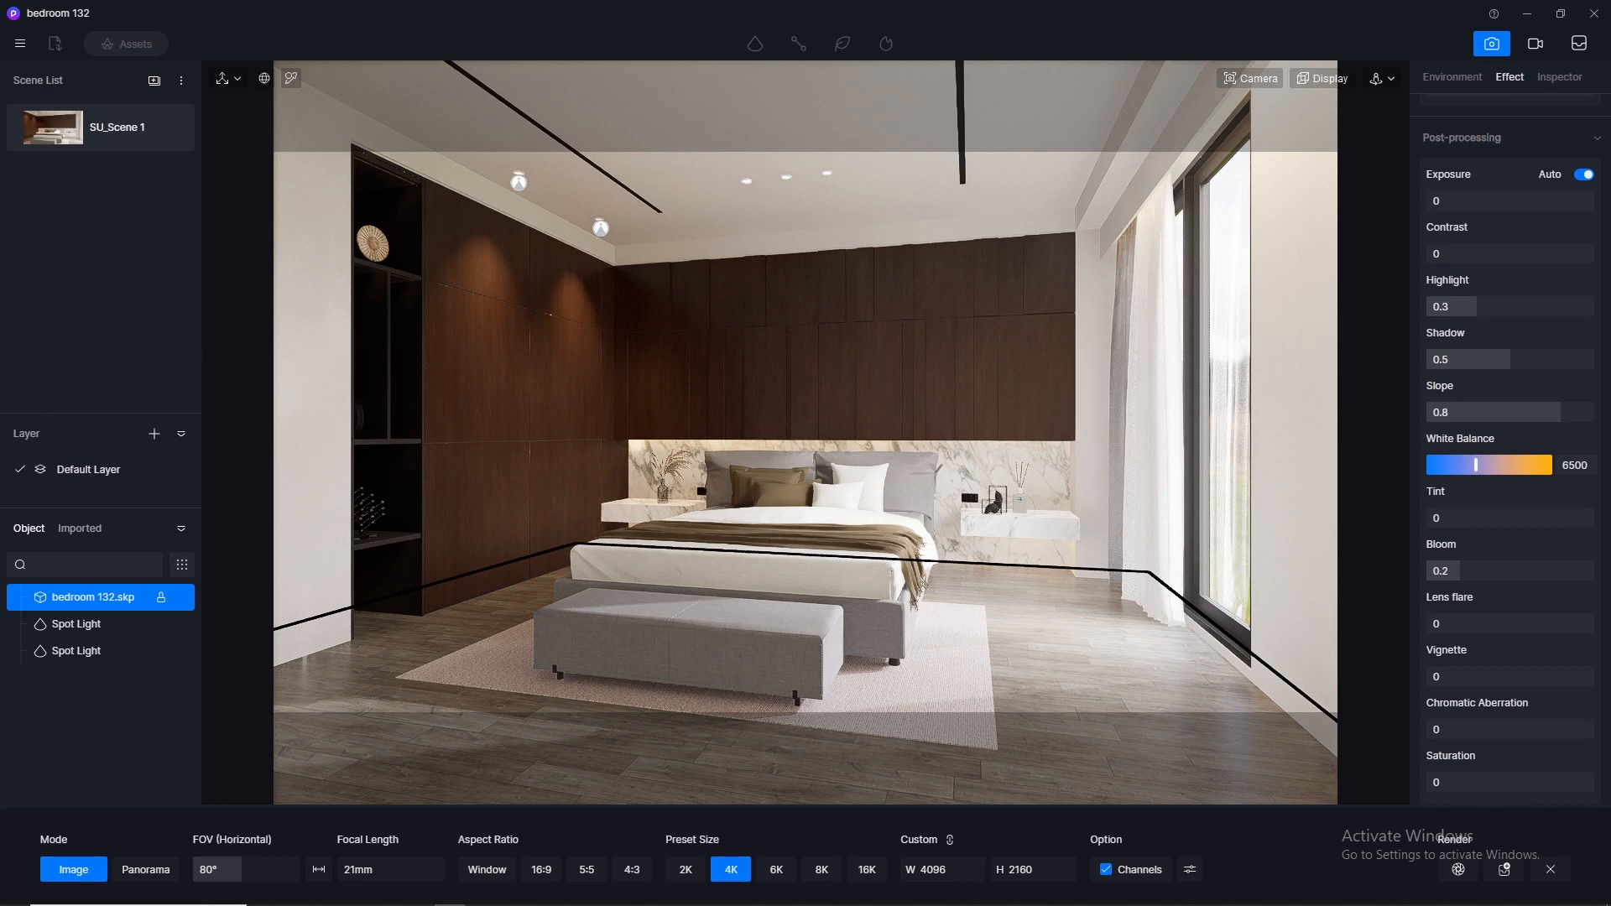
pyautogui.click(636, 445)
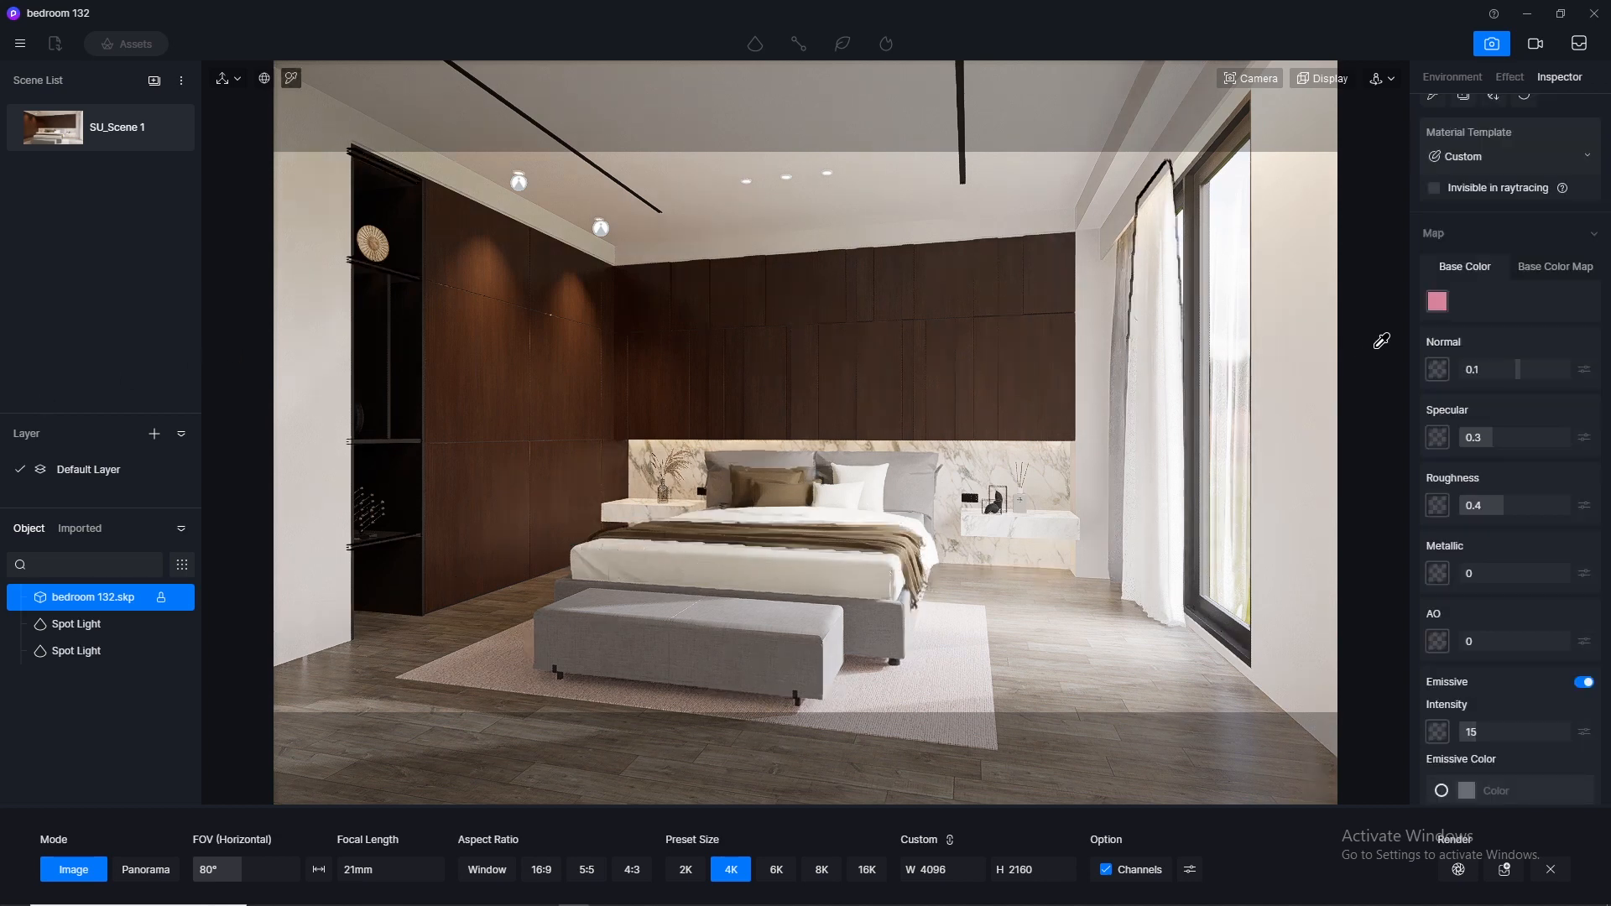
pyautogui.click(1507, 77)
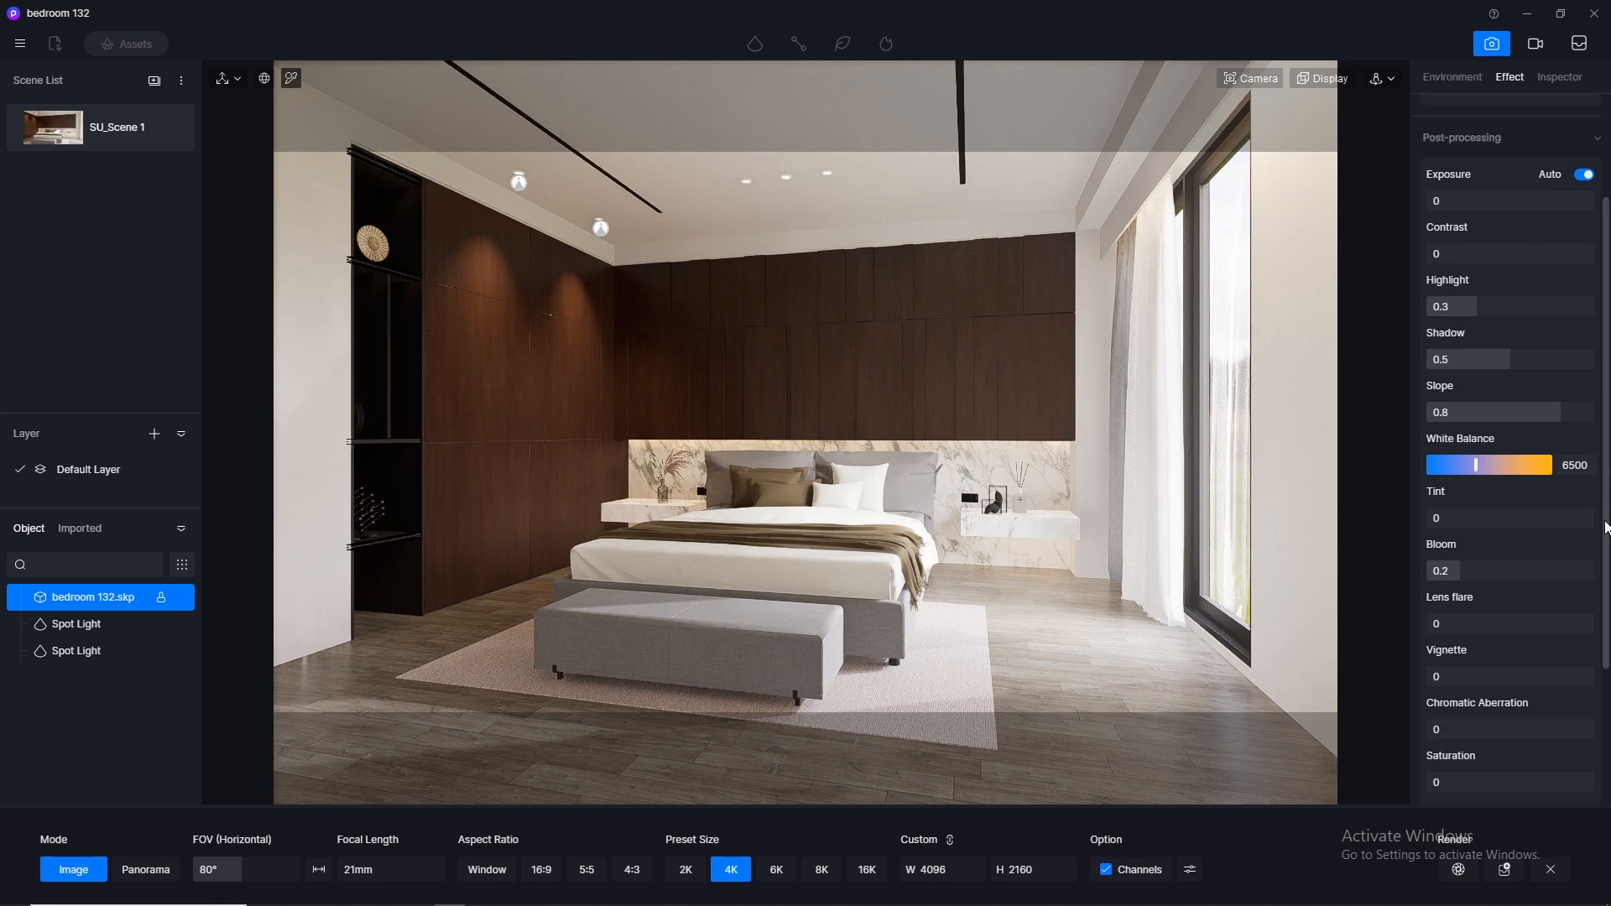
pyautogui.scroll(-2, 1605, 533)
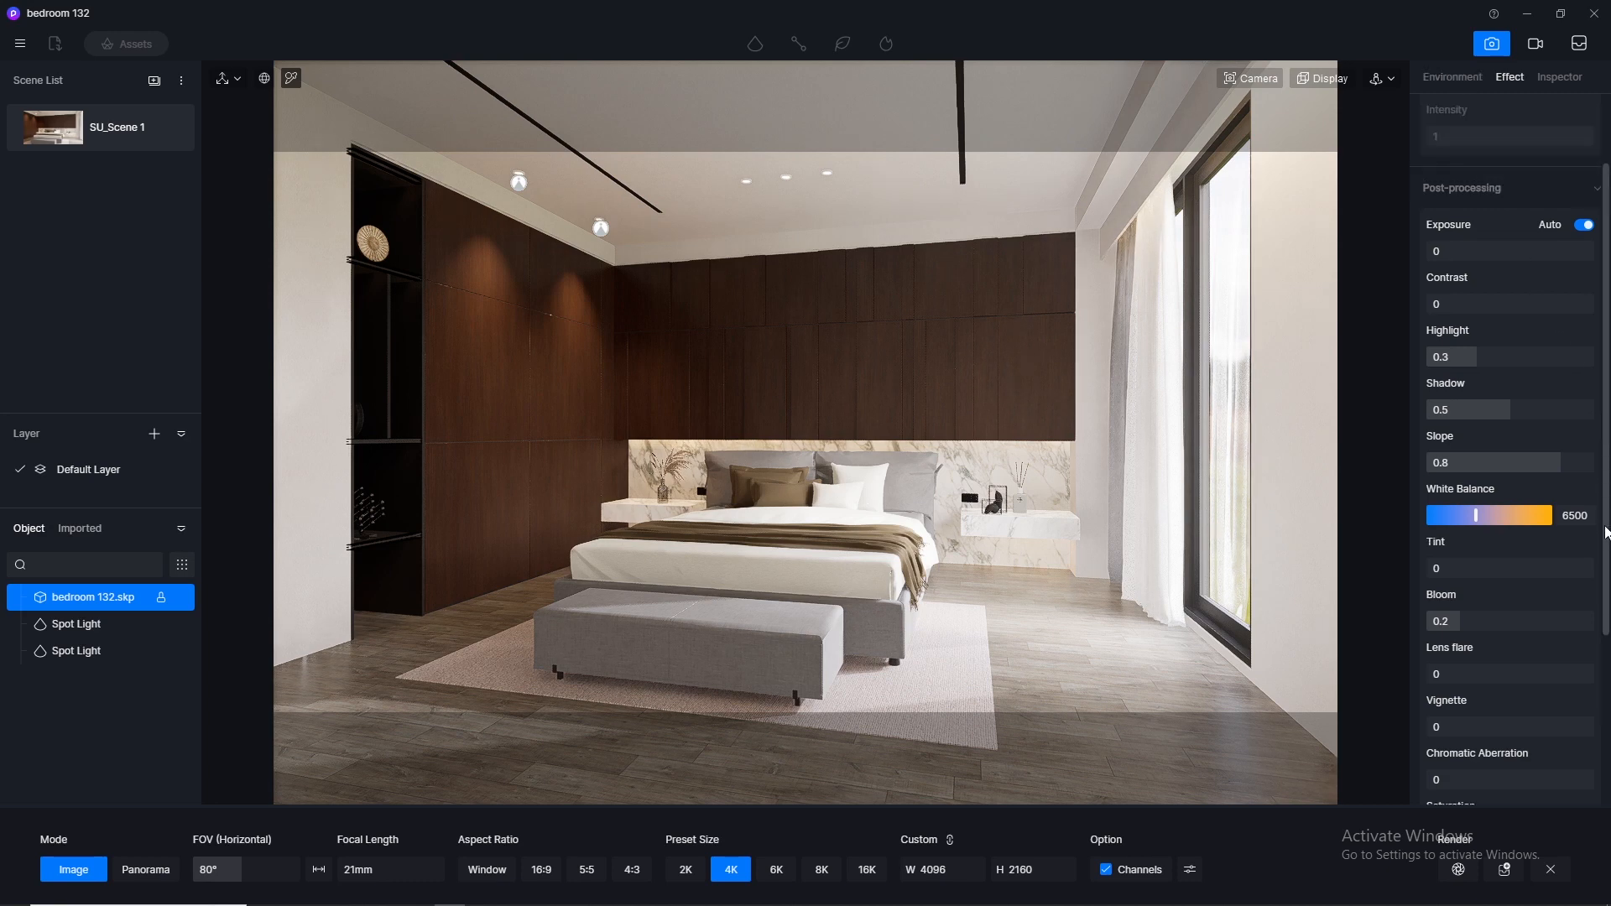
pyautogui.scroll(-2, 1606, 533)
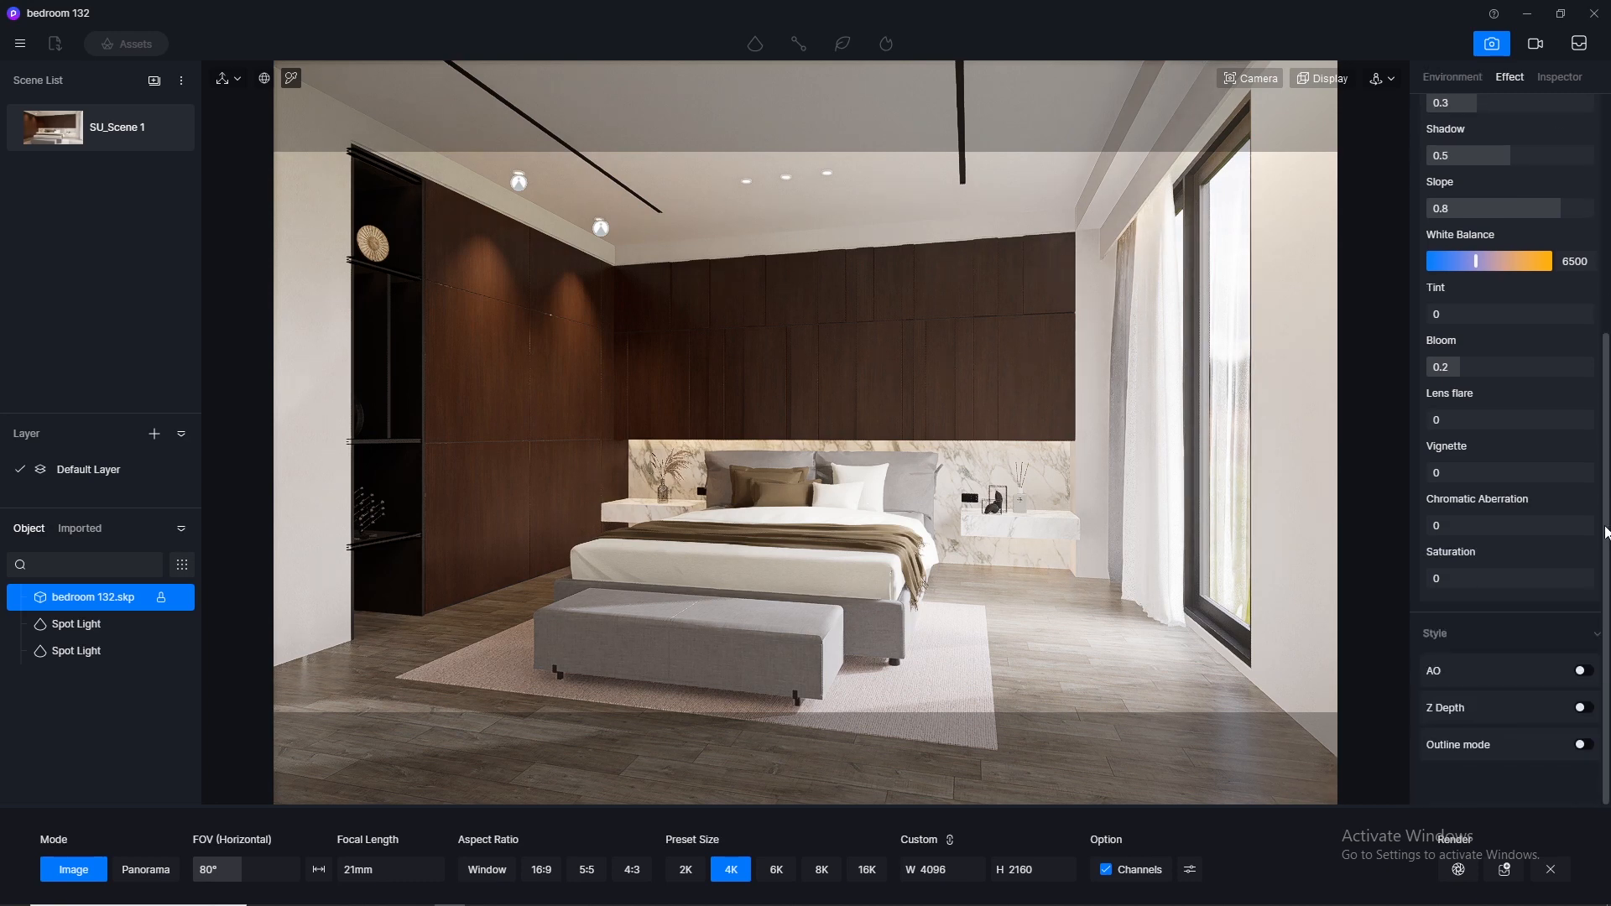
pyautogui.scroll(6, 1606, 532)
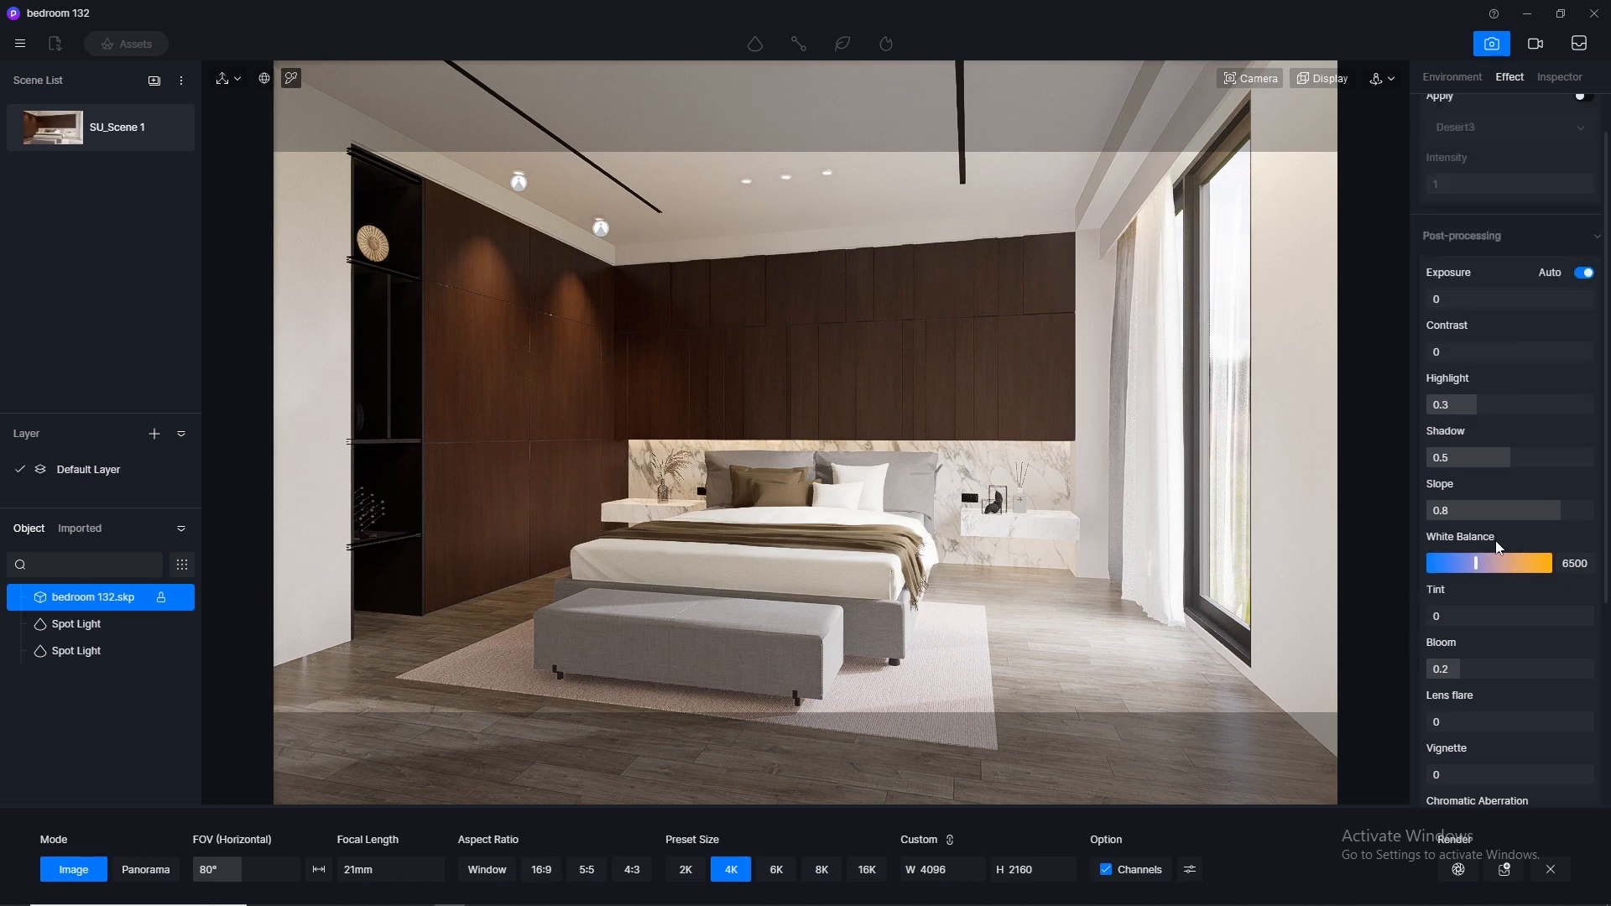
pyautogui.click(1582, 563)
pyautogui.write('6000')
pyautogui.press('Return')
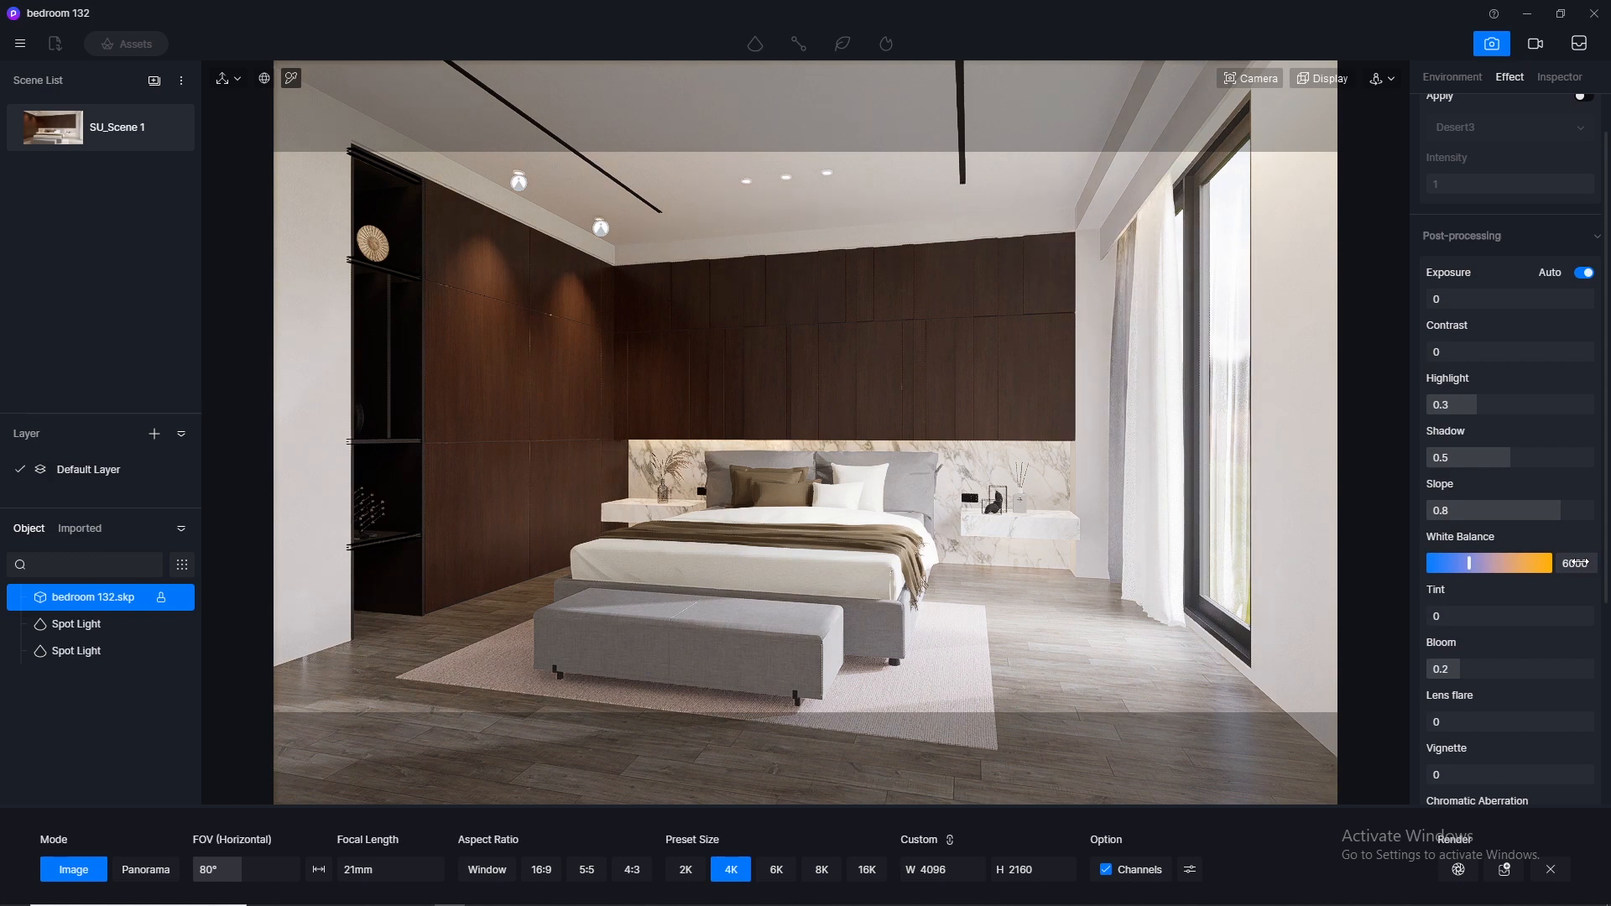
# Try white balance values of 6500 and 6100 for comparison, and set it back to 6000
pyautogui.click(1583, 563)
pyautogui.write('6500')
pyautogui.press('Return')
pyautogui.moveTo(1478, 563)
pyautogui.mouseDown()
pyautogui.moveTo(1500, 563)
pyautogui.moveTo(1458, 575)
pyautogui.moveTo(1472, 575)
pyautogui.mouseUp()
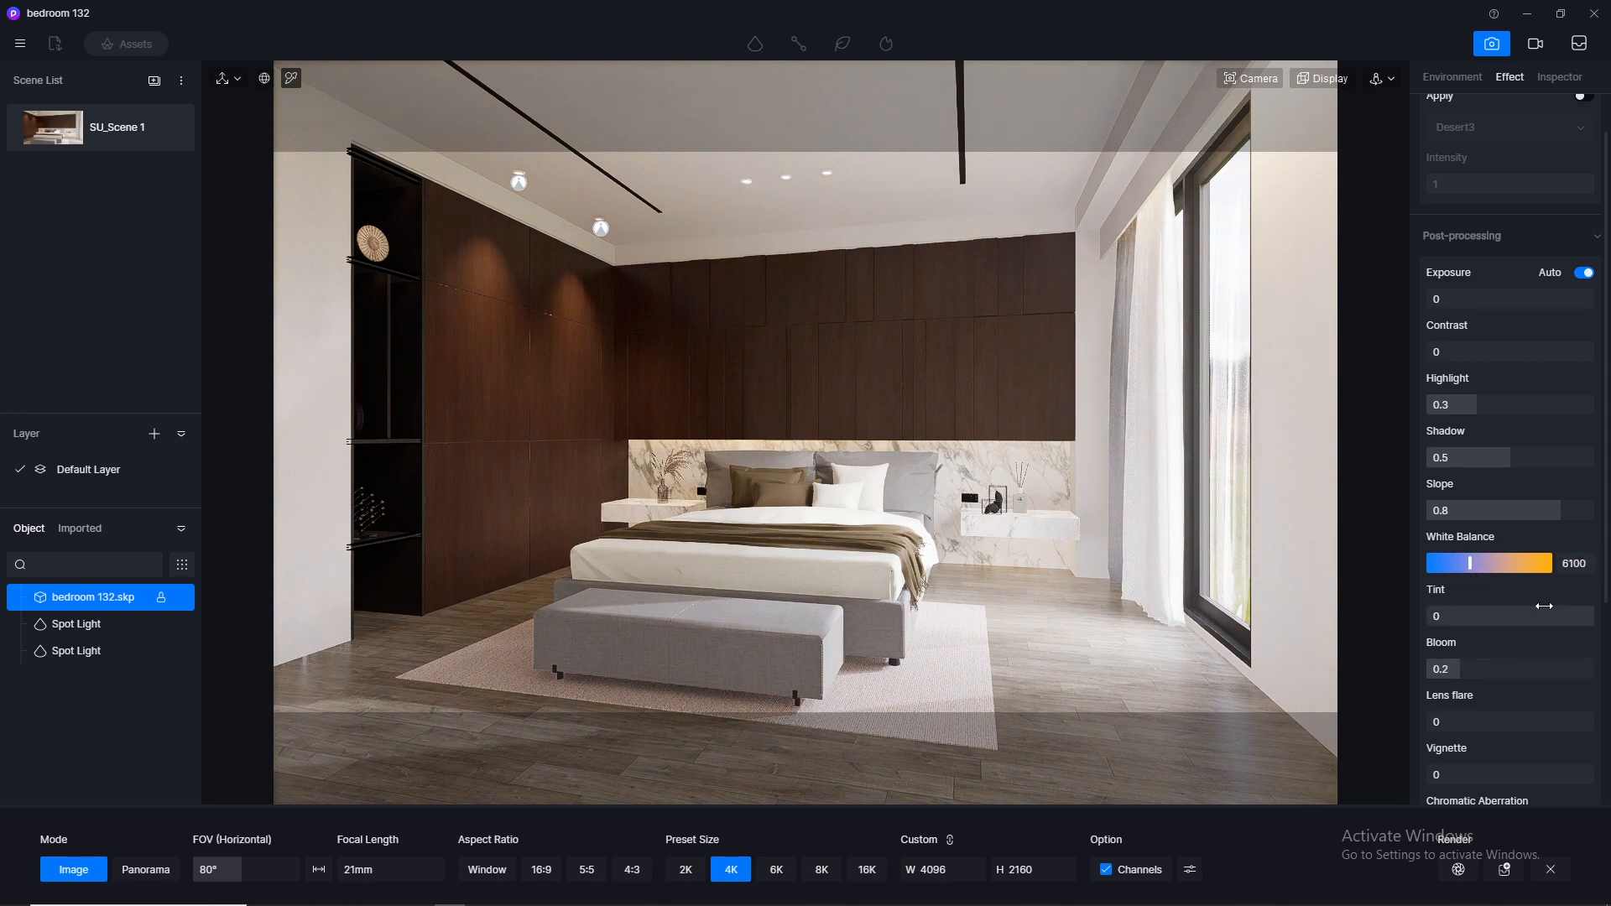
pyautogui.click(1579, 562)
pyautogui.write('6000')
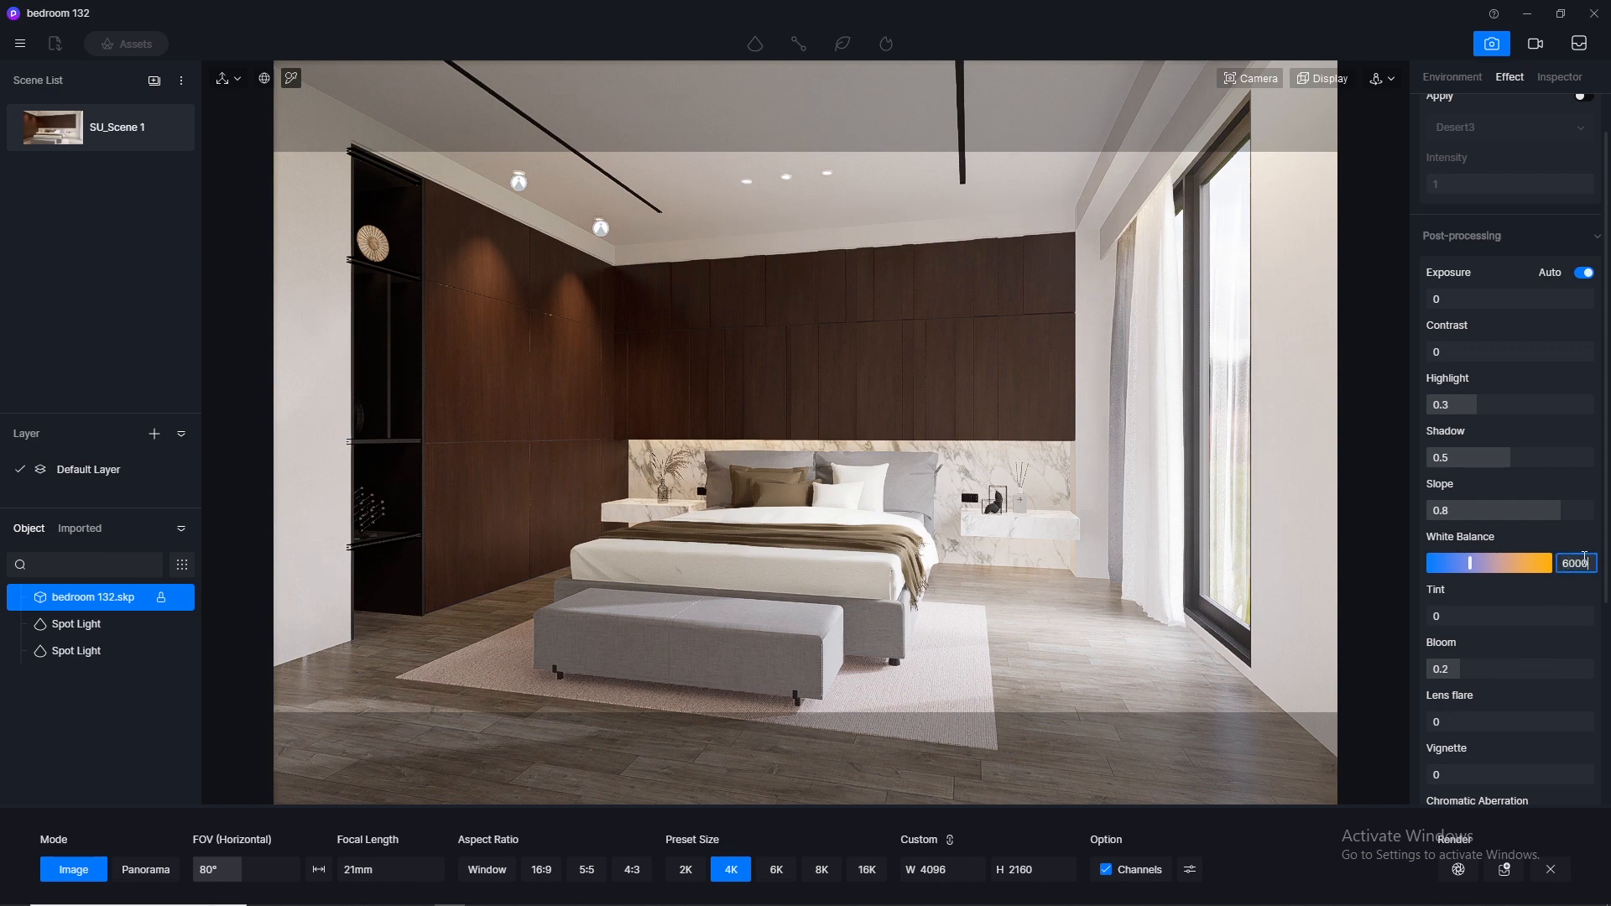
pyautogui.press('Return')
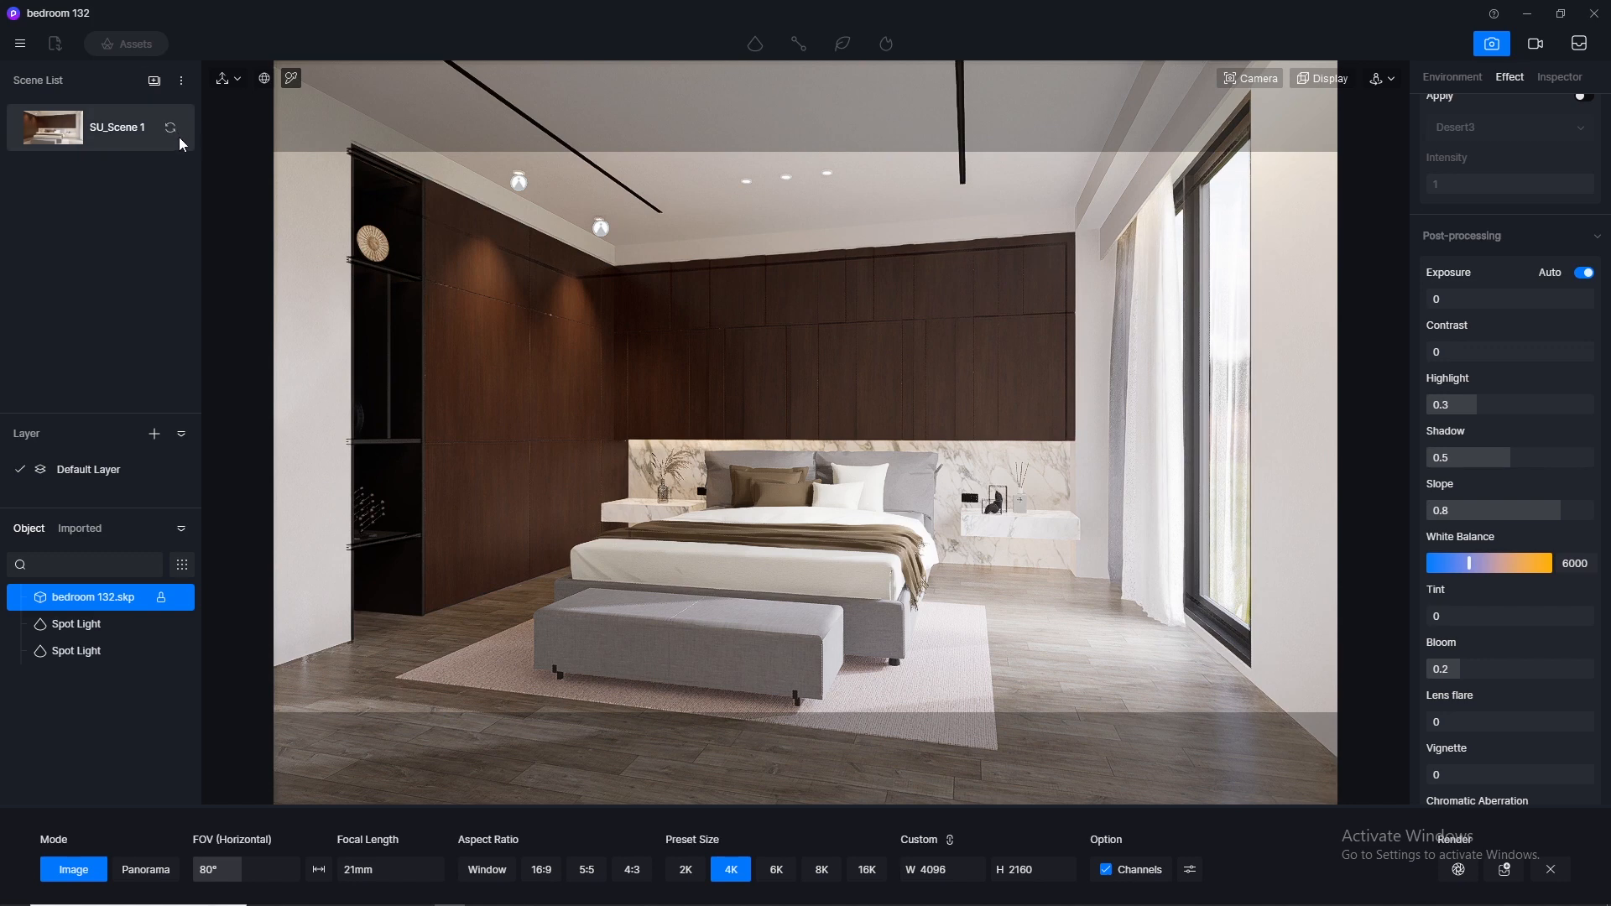
# Update SU_Scene 1 with the adjusted white balance and save the project
pyautogui.click(171, 129)
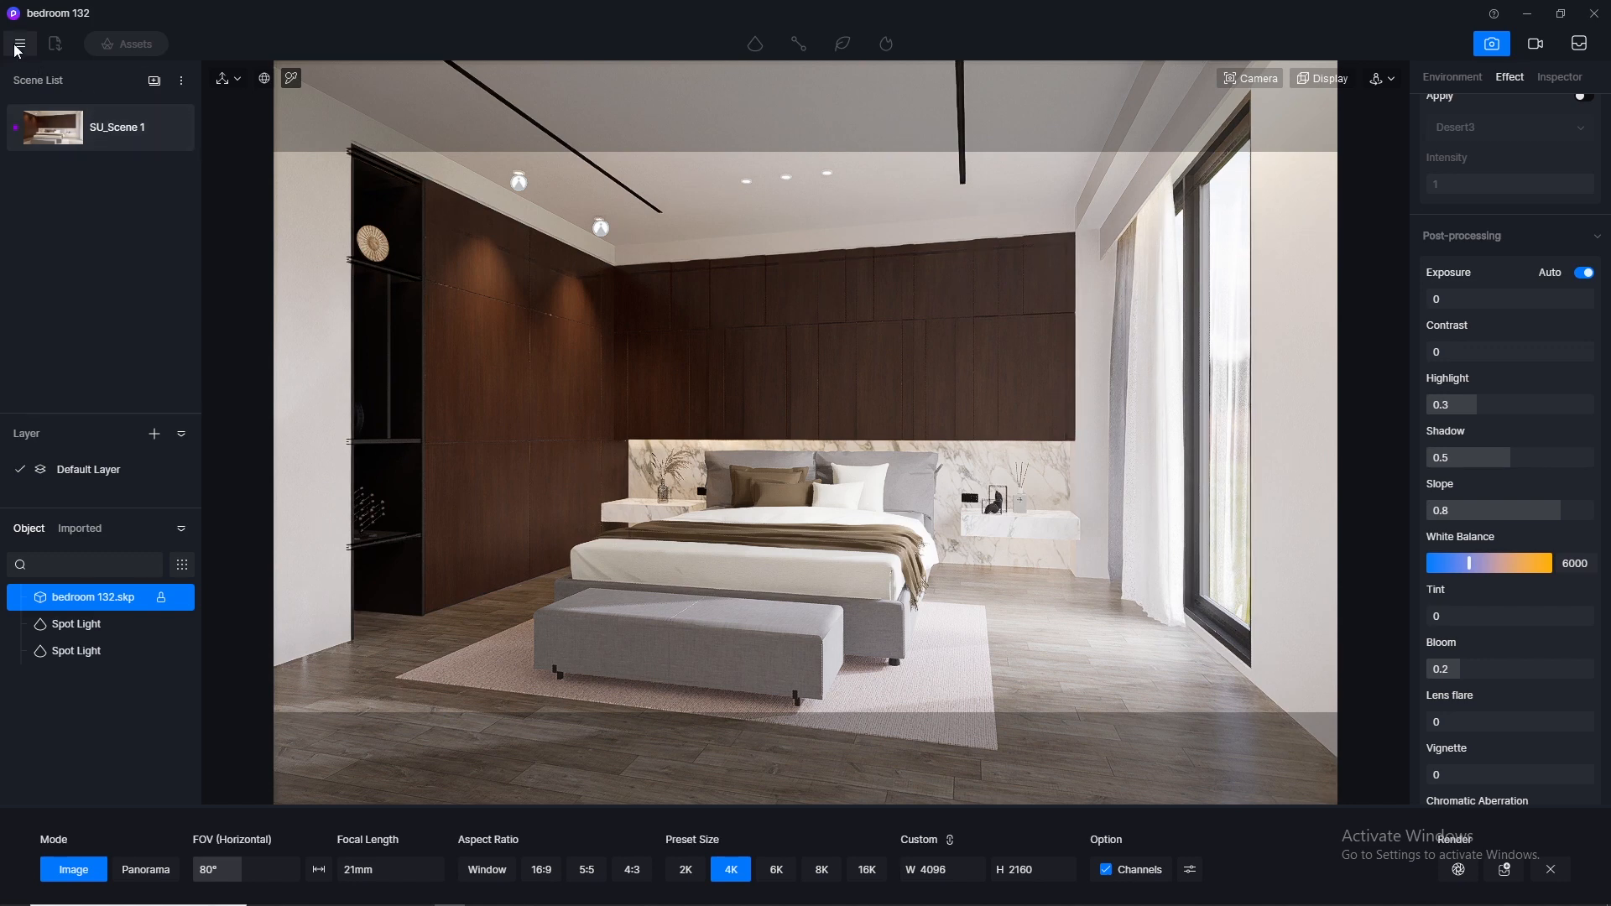
pyautogui.click(19, 46)
pyautogui.moveTo(77, 84)
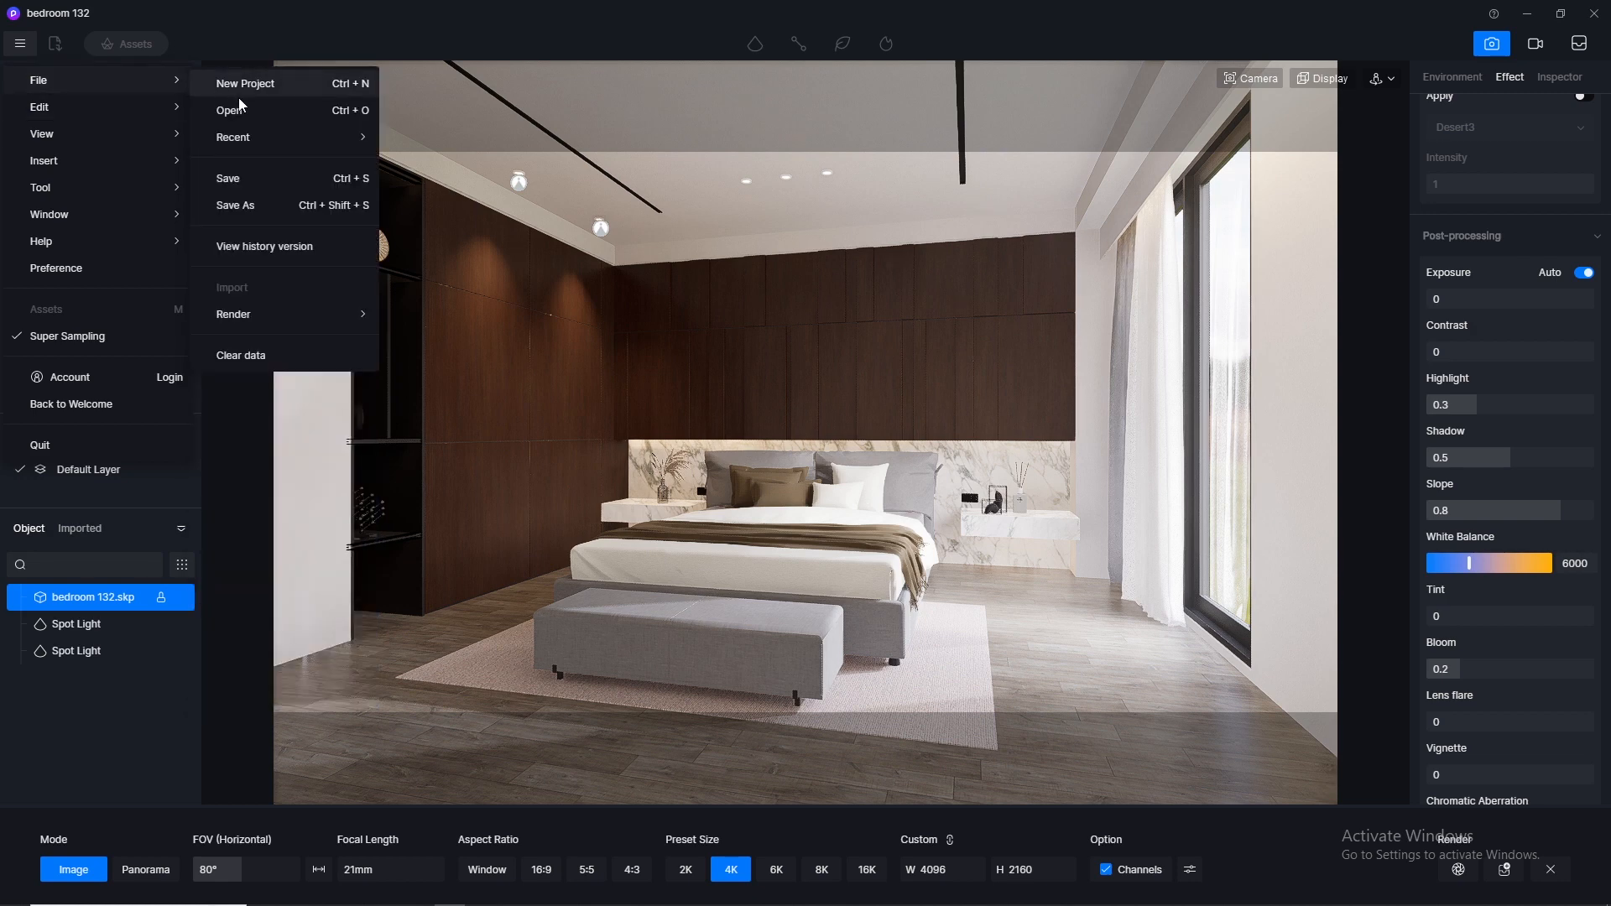
pyautogui.click(261, 181)
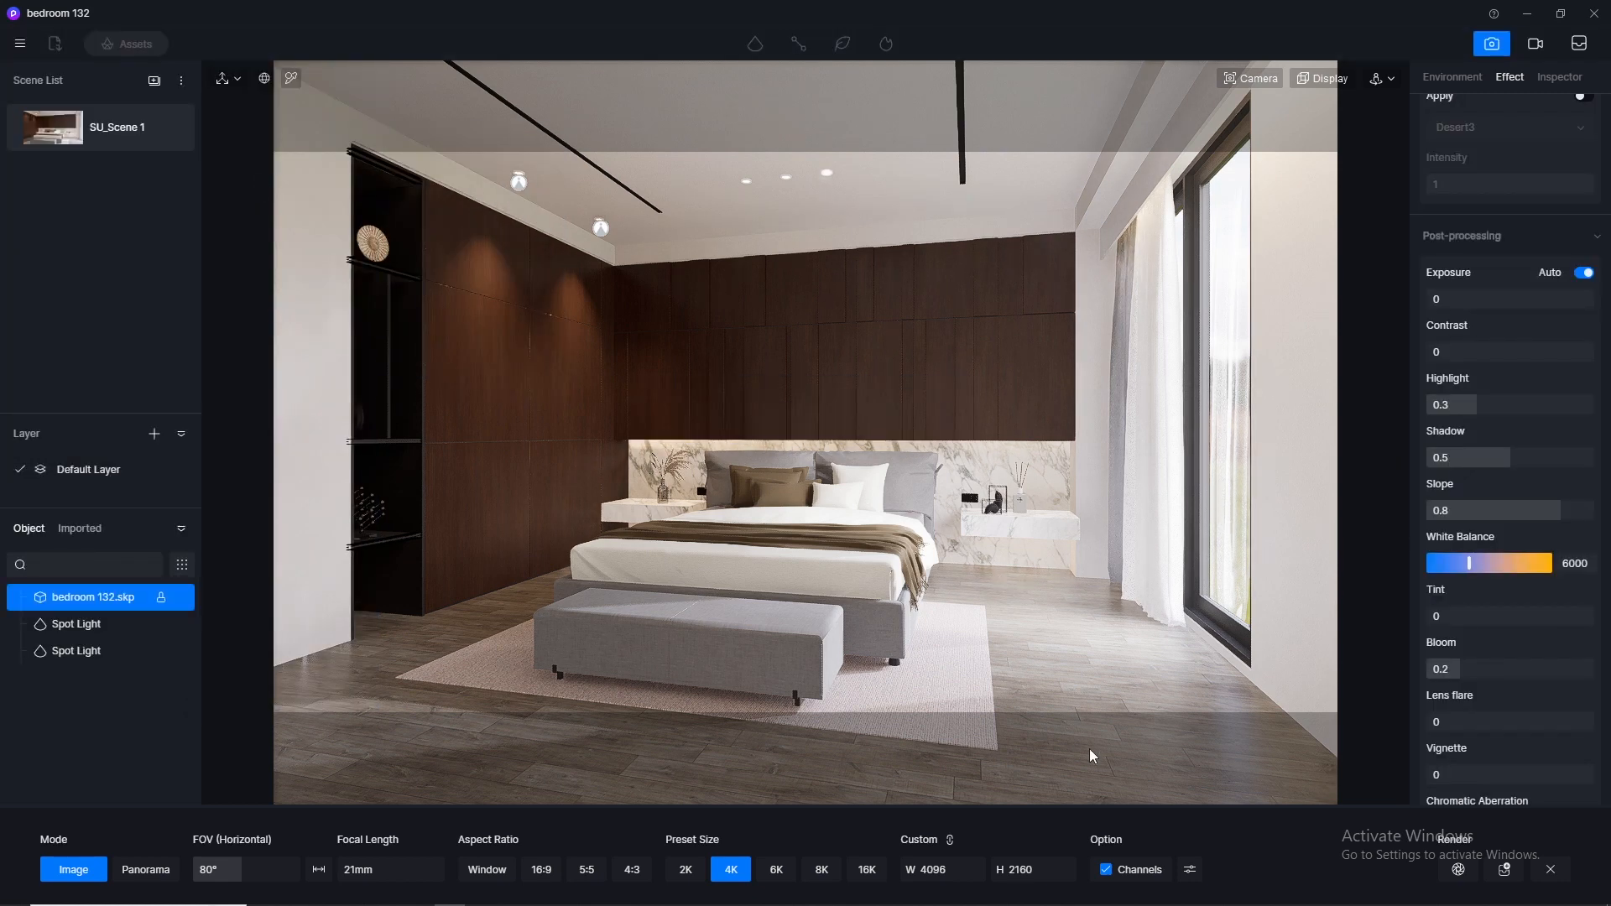
# Turn off channel output and render the 4K image as a PNG into the project's image folder
pyautogui.click(1102, 873)
pyautogui.click(1458, 871)
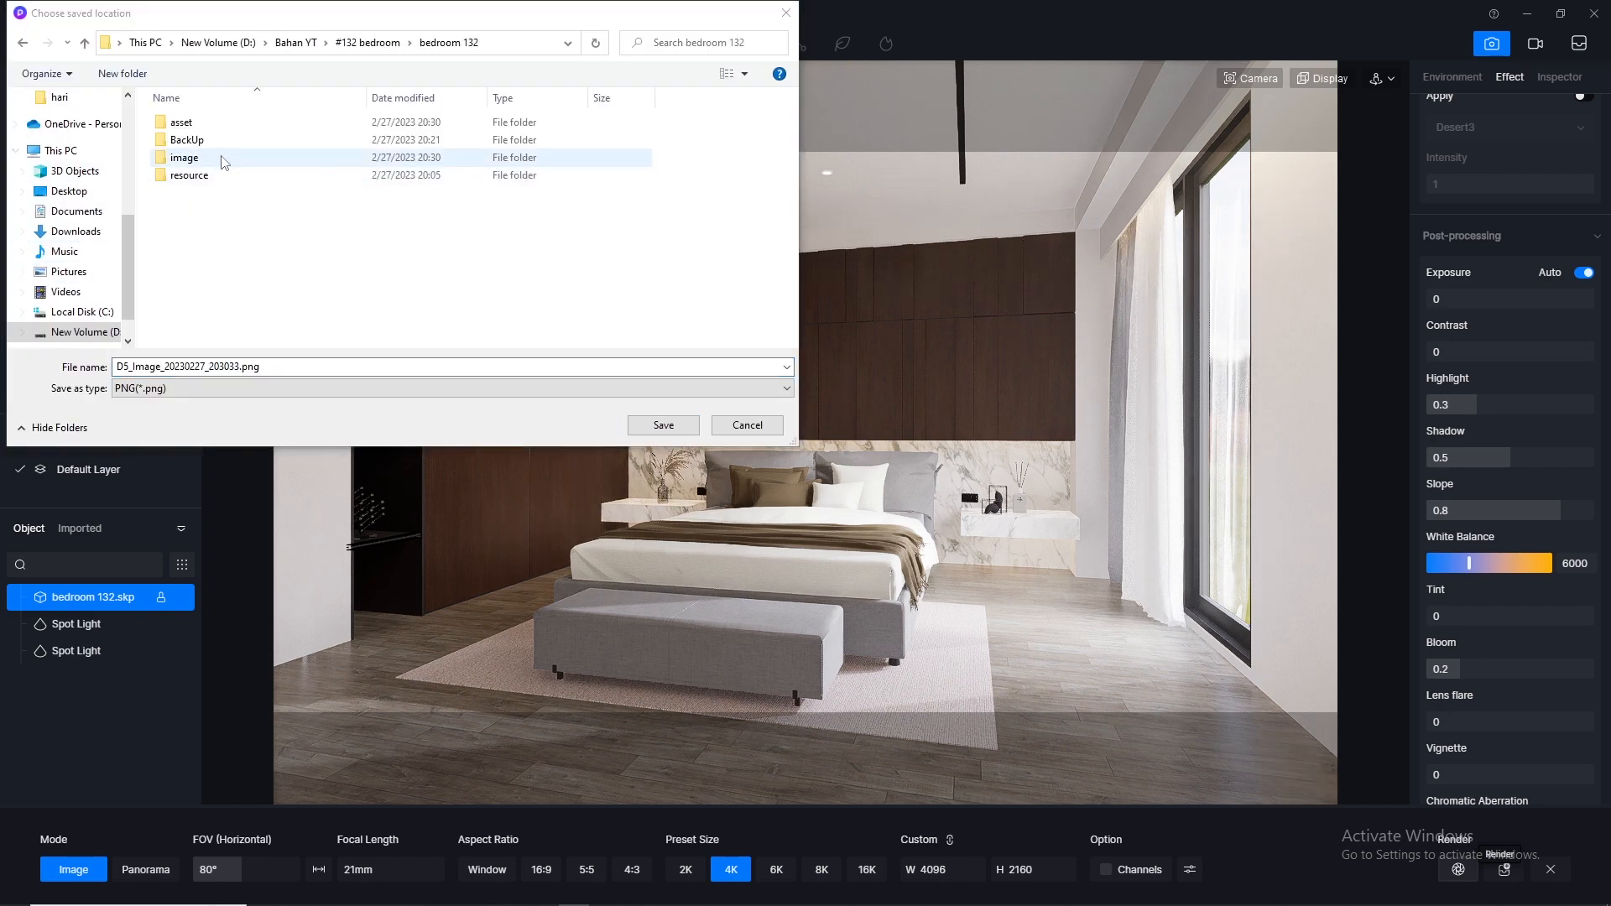
pyautogui.doubleClick(219, 159)
pyautogui.click(645, 423)
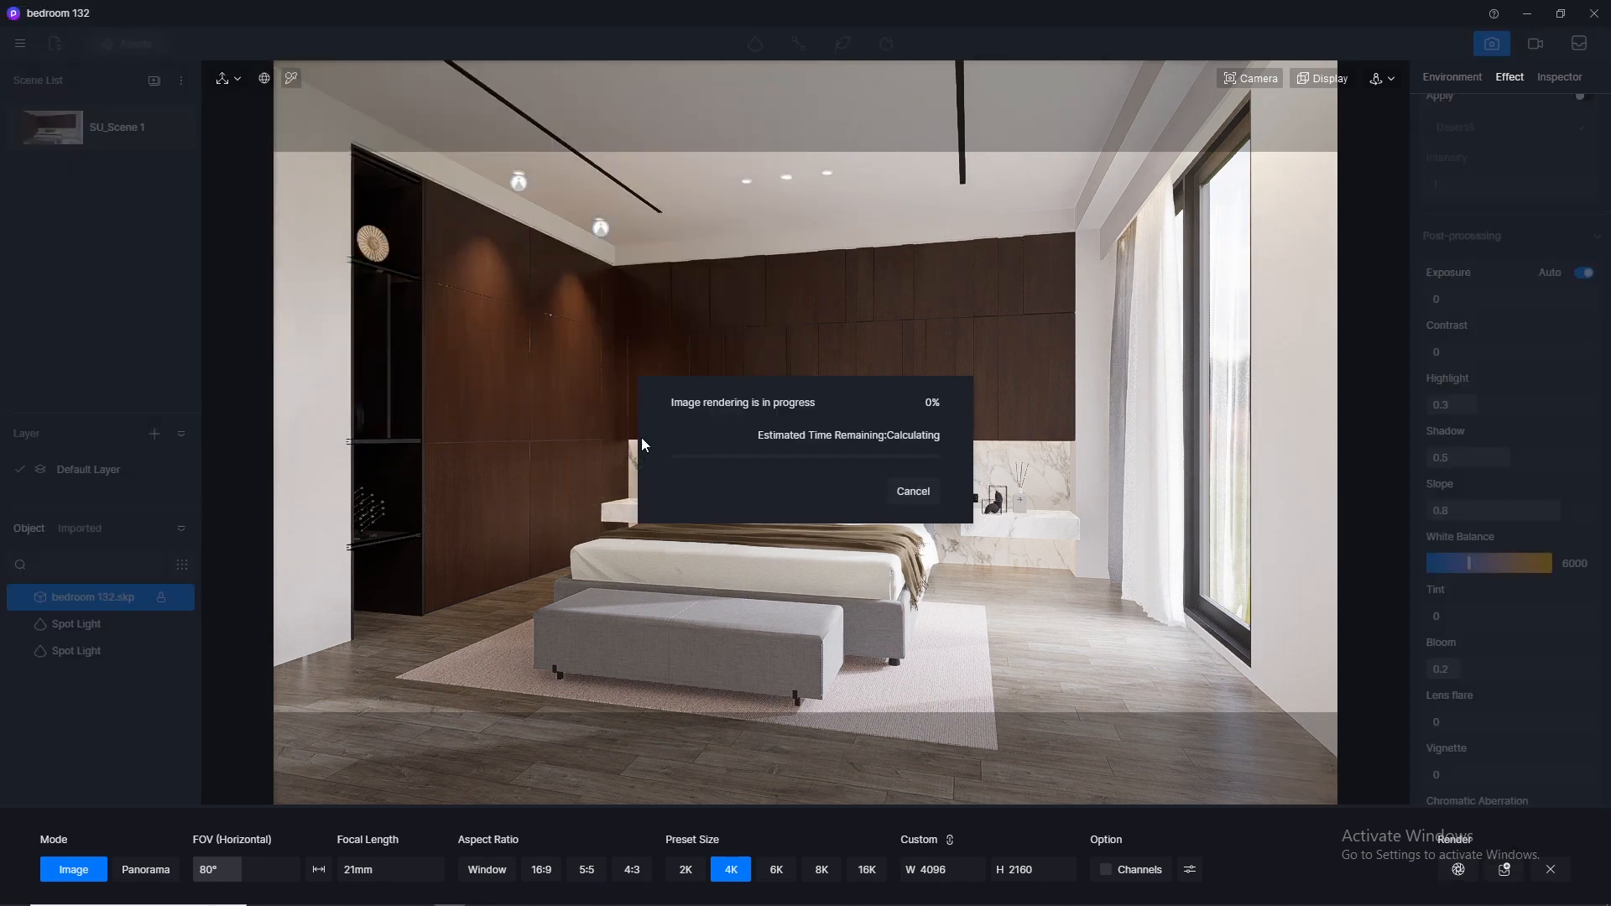